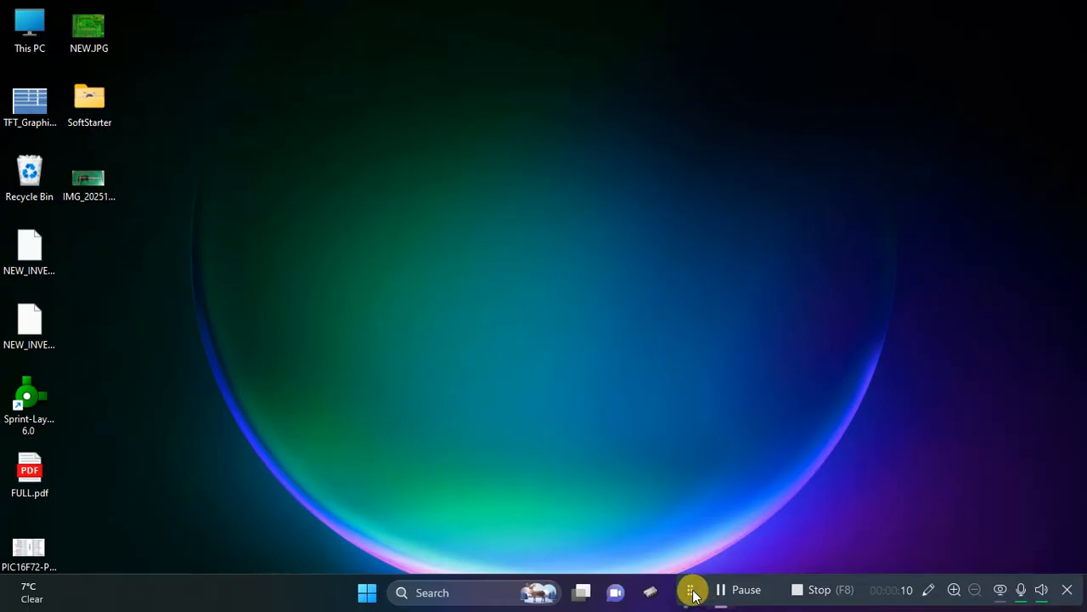
{"action": "left_click_drag", "start_coordinate": [694, 587], "coordinate": [637, 467]}
{"action": "left_click", "coordinate": [999, 468]}
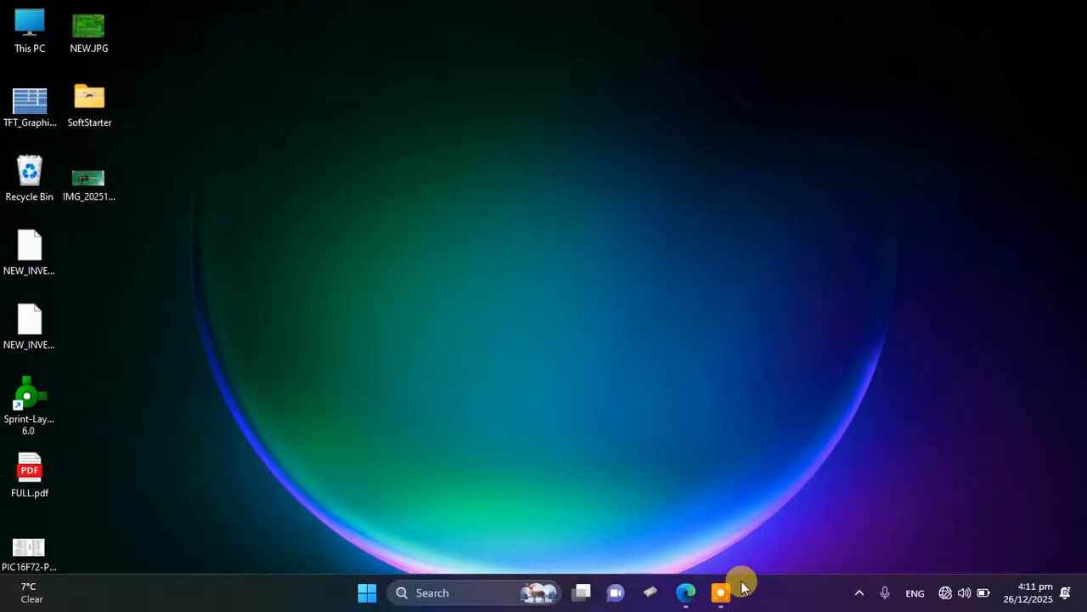
Step: Close the open Edge window and launch Sprint-Layout 6.0 from the desktop
{"action": "right_click", "coordinate": [688, 600]}
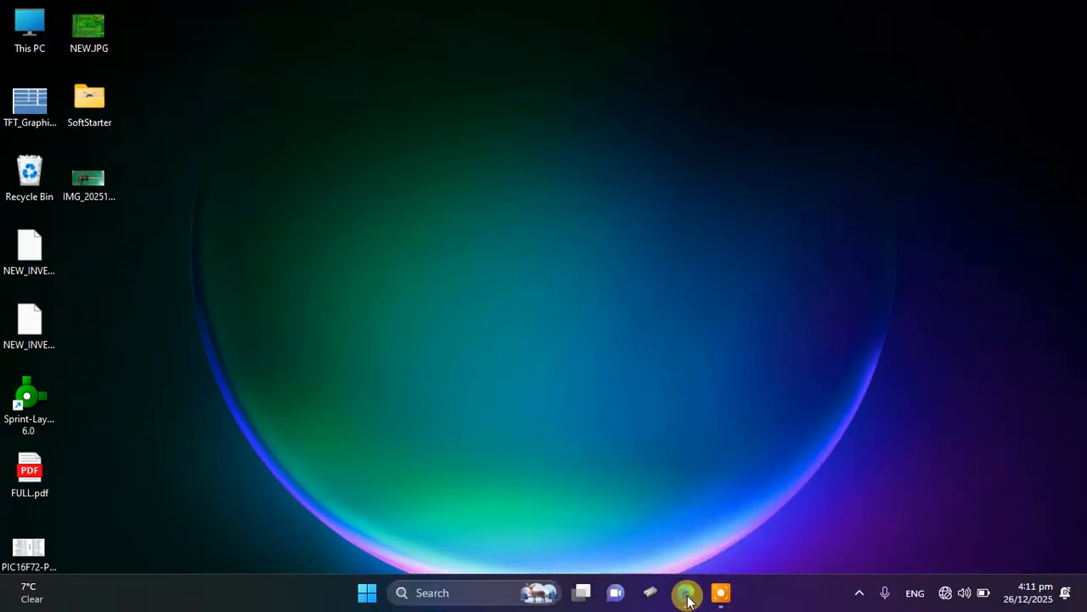
{"action": "left_click", "coordinate": [601, 554]}
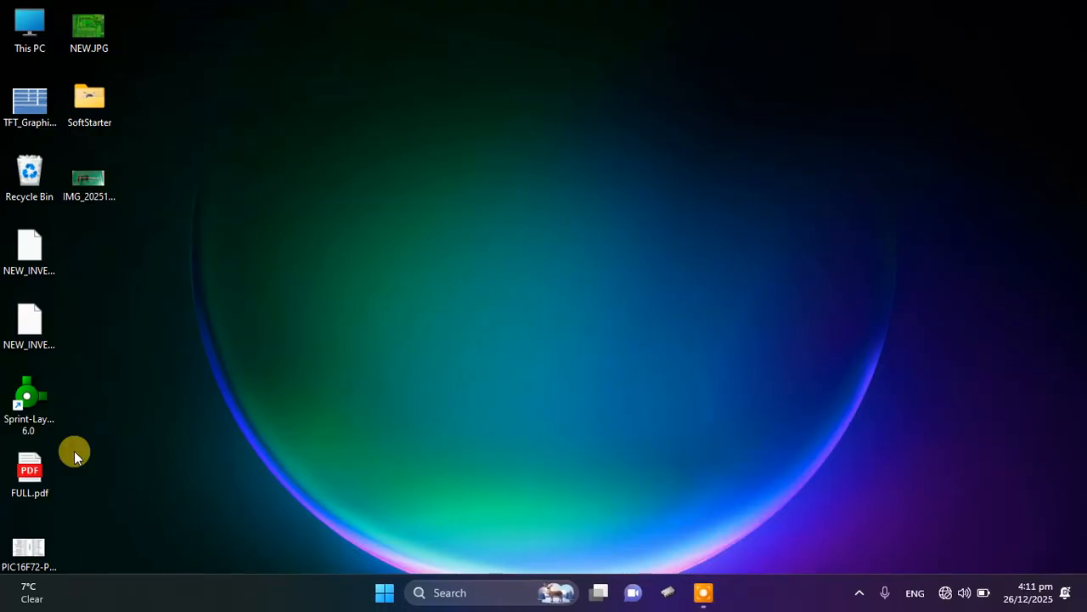
{"action": "double_click", "coordinate": [26, 395]}
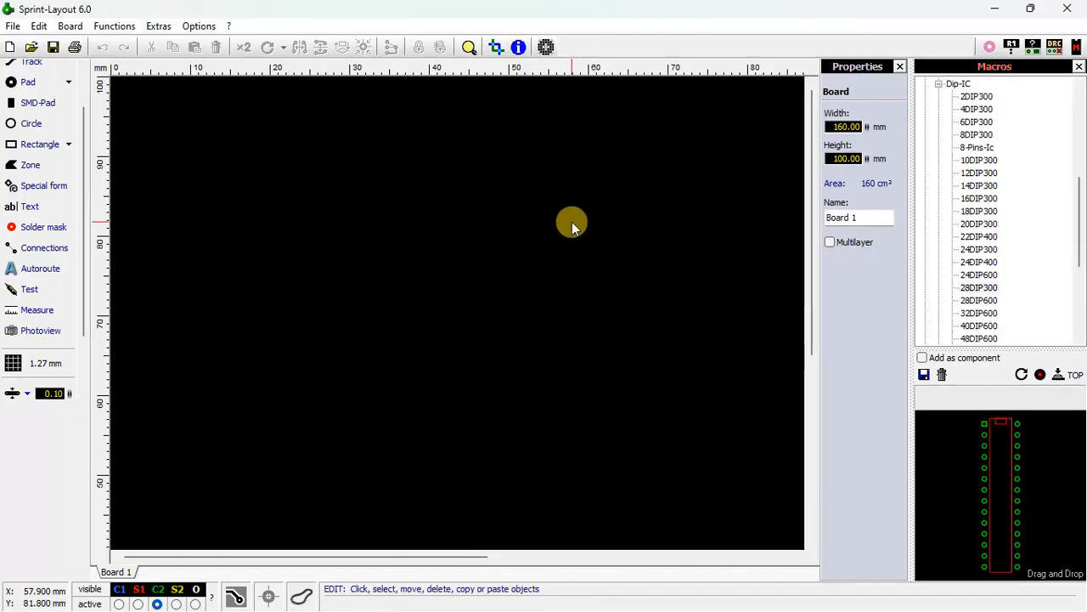
Step: Collapse the Dip-IC macro group and place the previewed 28-pin DIP macro on the board
{"action": "scroll", "coordinate": [572, 222], "scroll_direction": "down", "scroll_amount": 1}
{"action": "left_click", "coordinate": [939, 83]}
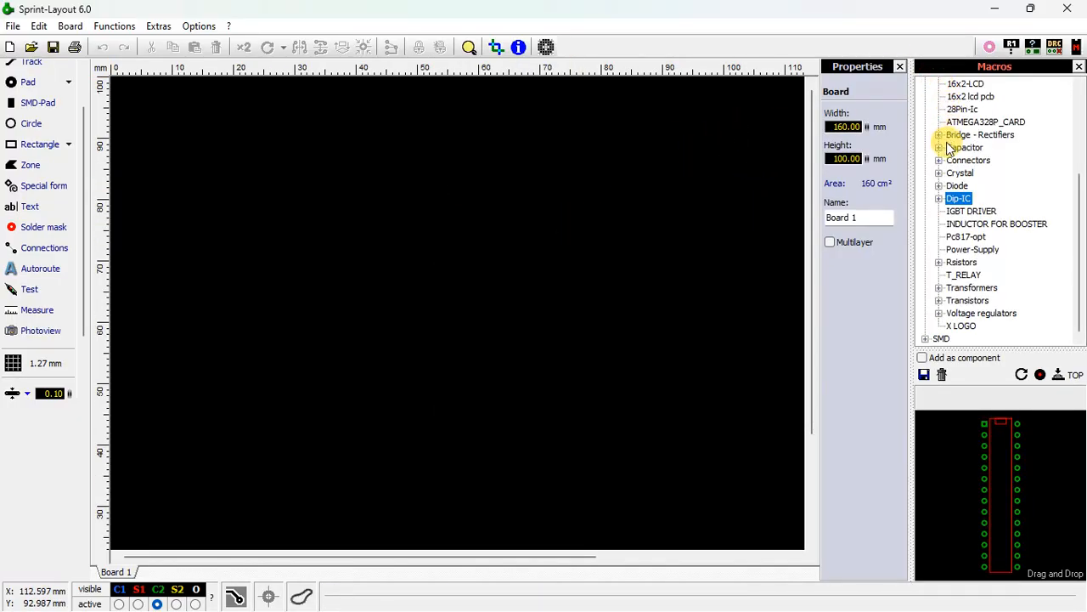
{"action": "scroll", "coordinate": [943, 145], "scroll_direction": "up", "scroll_amount": 3}
{"action": "scroll", "coordinate": [947, 148], "scroll_direction": "down", "scroll_amount": 3}
{"action": "left_click_drag", "start_coordinate": [1000, 400], "coordinate": [360, 230]}
{"action": "left_click", "coordinate": [506, 244]}
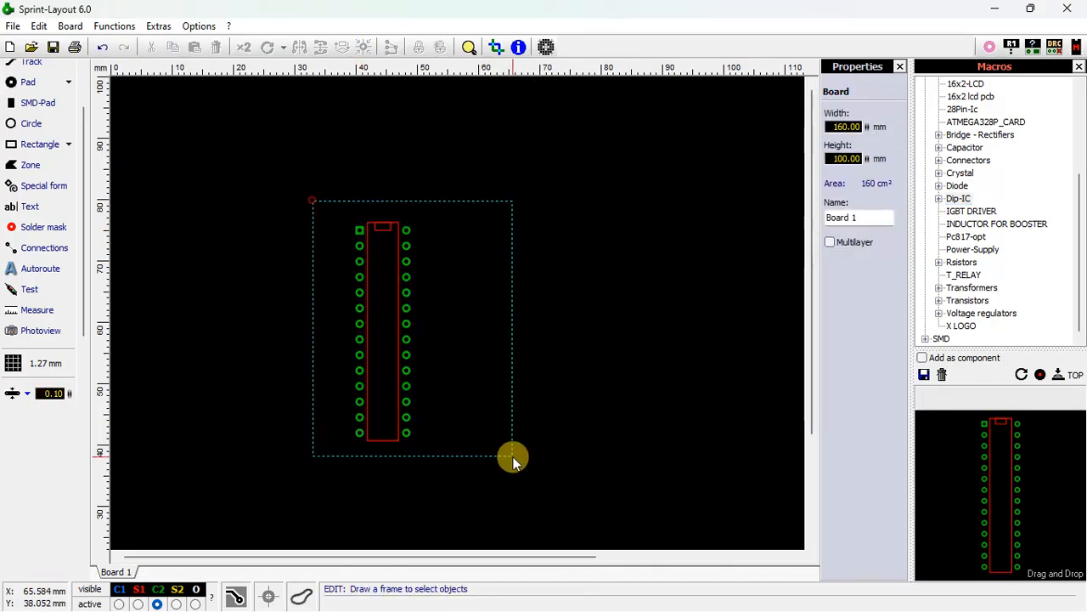
{"action": "left_click_drag", "start_coordinate": [513, 459], "coordinate": [513, 458]}
{"action": "left_click", "coordinate": [587, 350]}
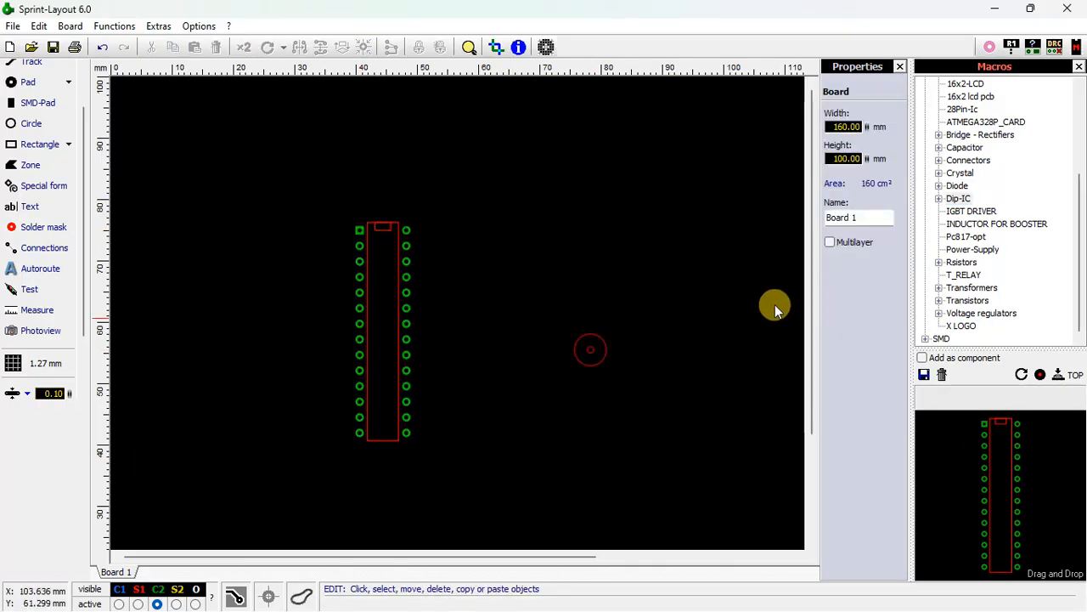
Step: Place the Pc817-opt macro beside the DIP footprint and the INDUCTOR FOR BOOSTER macro to its right
{"action": "left_click", "coordinate": [966, 237]}
{"action": "mouse_move", "coordinate": [986, 442]}
{"action": "left_mouse_down"}
{"action": "mouse_move", "coordinate": [485, 255]}
{"action": "mouse_move", "coordinate": [547, 352]}
{"action": "left_mouse_up"}
{"action": "left_click", "coordinate": [563, 245]}
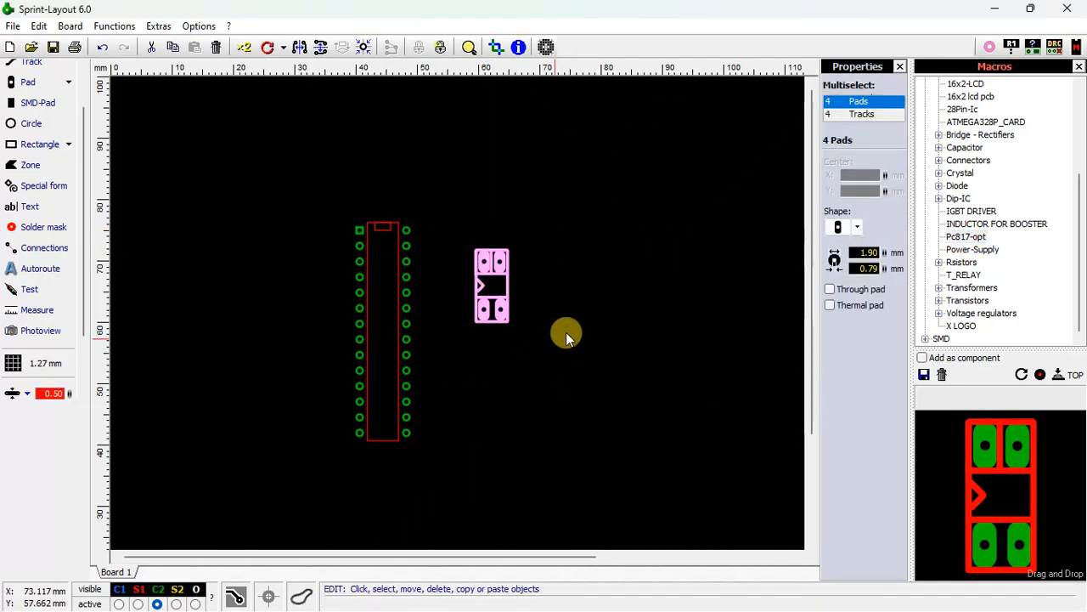
{"action": "left_click", "coordinate": [601, 289]}
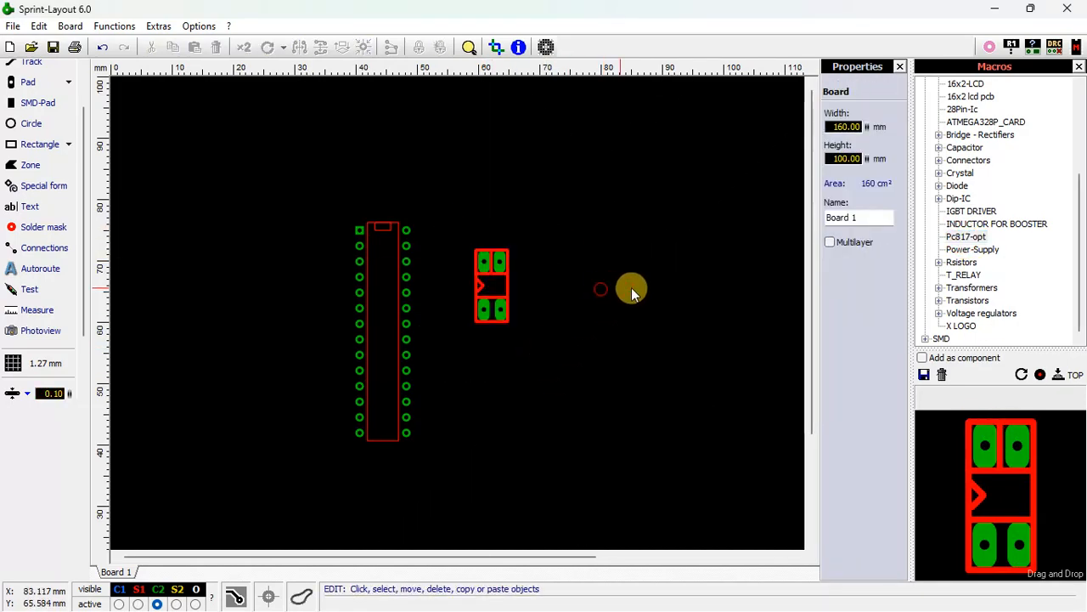
{"action": "left_click", "coordinate": [970, 224]}
{"action": "left_click_drag", "start_coordinate": [990, 432], "coordinate": [515, 130]}
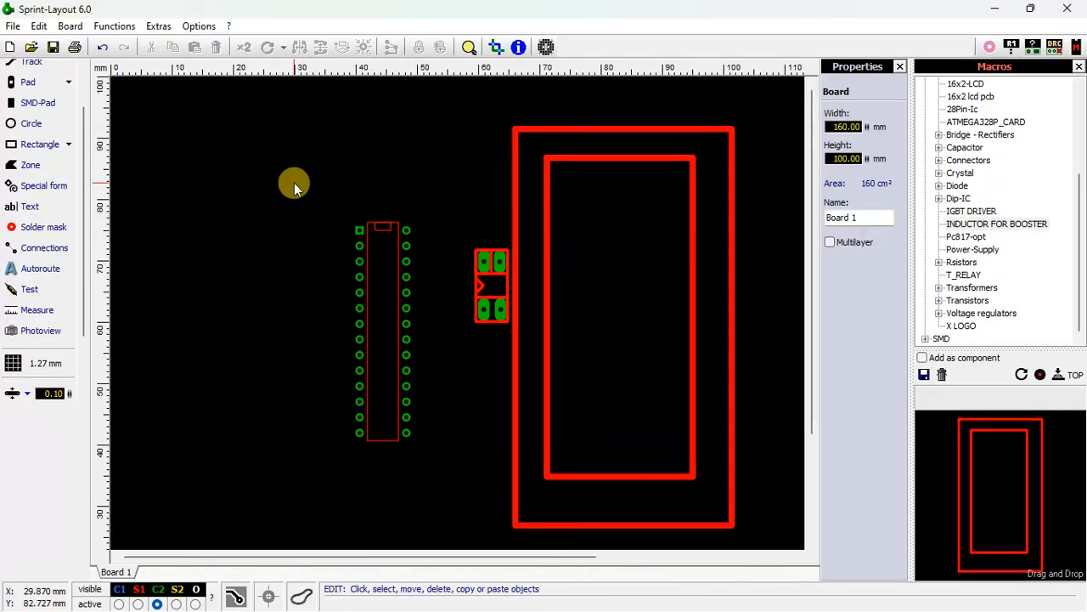
Step: Expand the Transistors macro group and place the T_RELAY macro in the board's upper-left area
{"action": "left_click", "coordinate": [938, 300]}
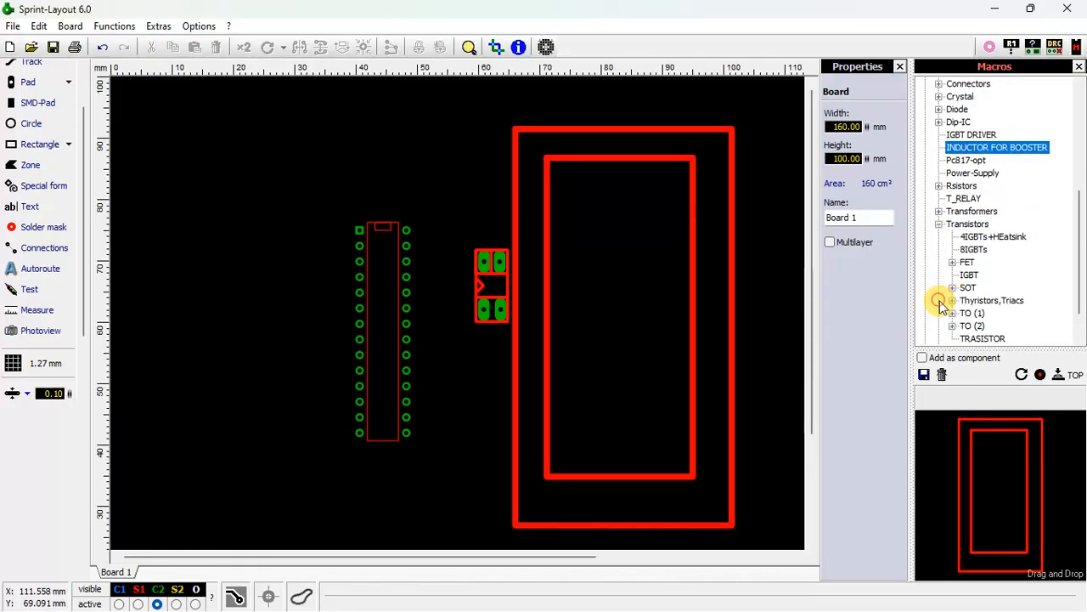
{"action": "left_click", "coordinate": [967, 198]}
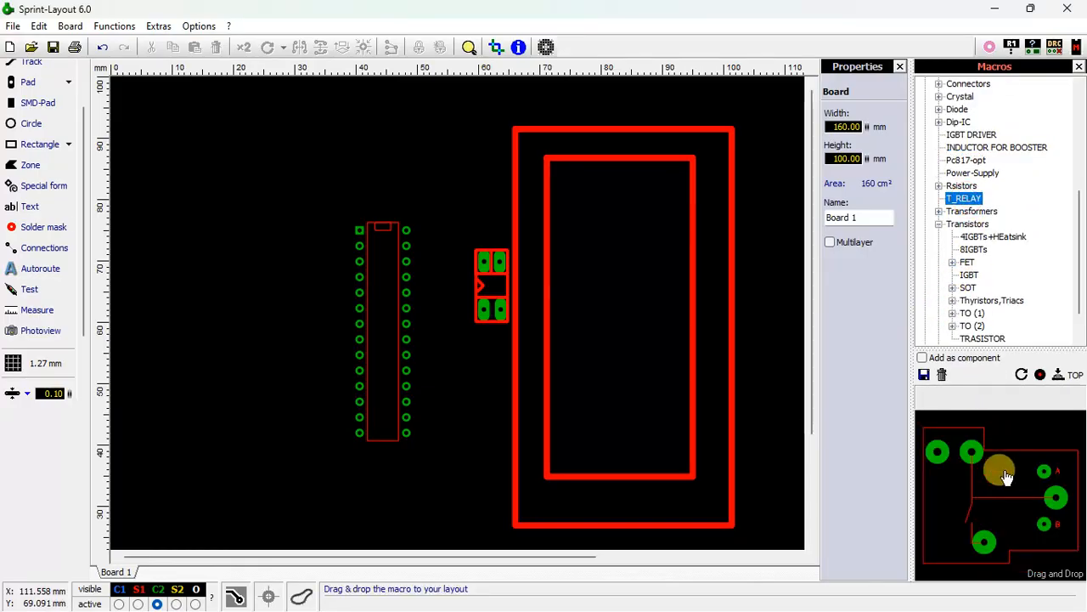
{"action": "left_click_drag", "start_coordinate": [956, 461], "coordinate": [194, 183]}
{"action": "left_click", "coordinate": [364, 182]}
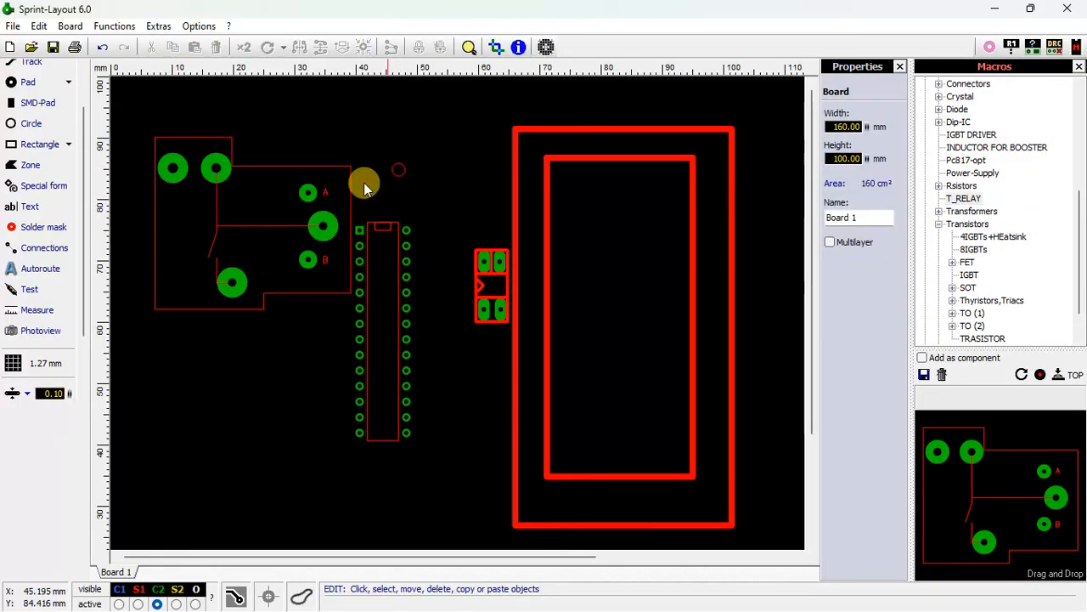
Step: Select all the placed macros and delete them from the board
{"action": "left_click", "coordinate": [308, 189]}
{"action": "left_click", "coordinate": [293, 129]}
{"action": "left_click_drag", "start_coordinate": [127, 108], "coordinate": [758, 536]}
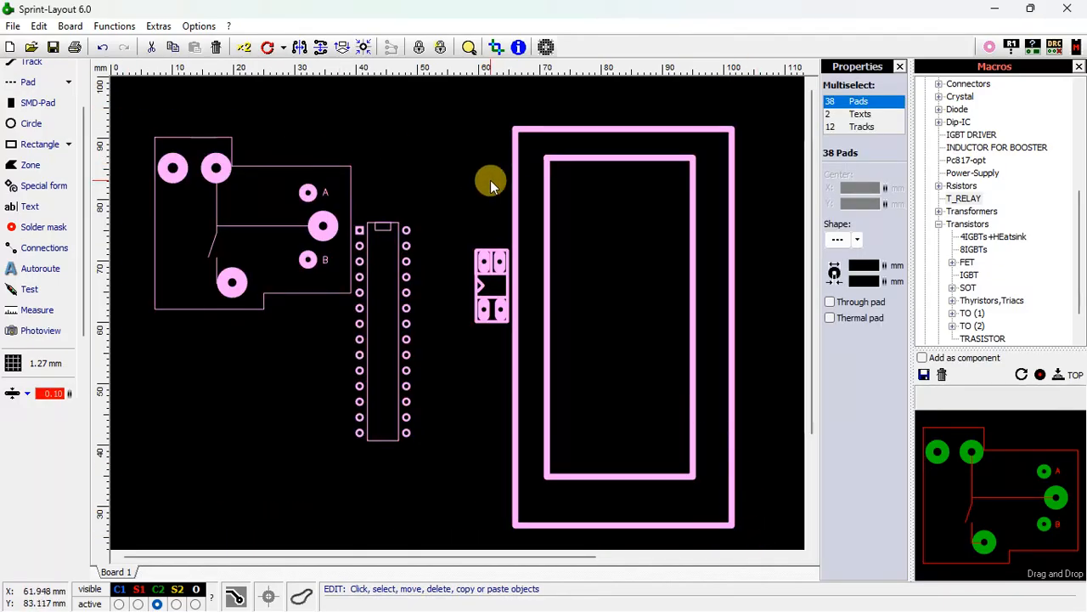
{"action": "left_click", "coordinate": [216, 47]}
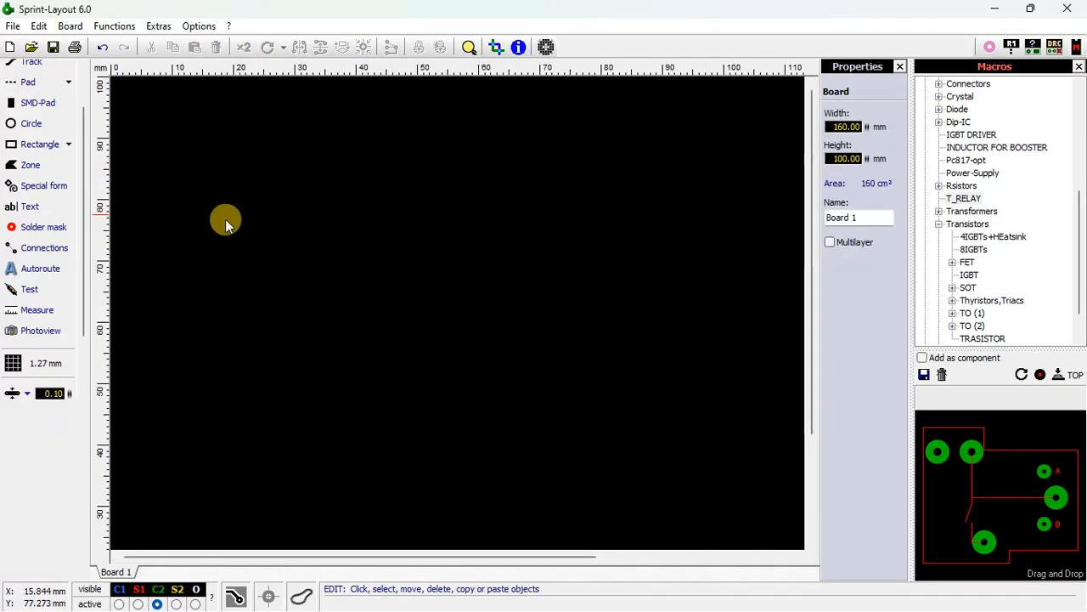
{"action": "scroll", "coordinate": [255, 187], "scroll_direction": "down", "scroll_amount": 2}
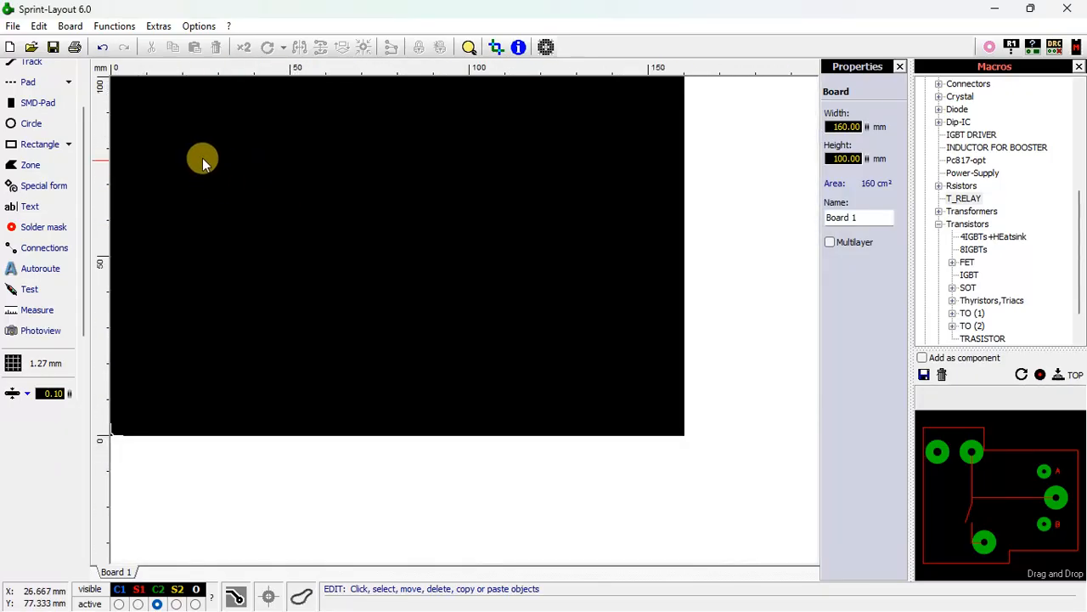
Step: Minimize Sprint-Layout, view the desktop photo of the digital caliper on the circuit board, and close it
{"action": "left_click", "coordinate": [995, 8]}
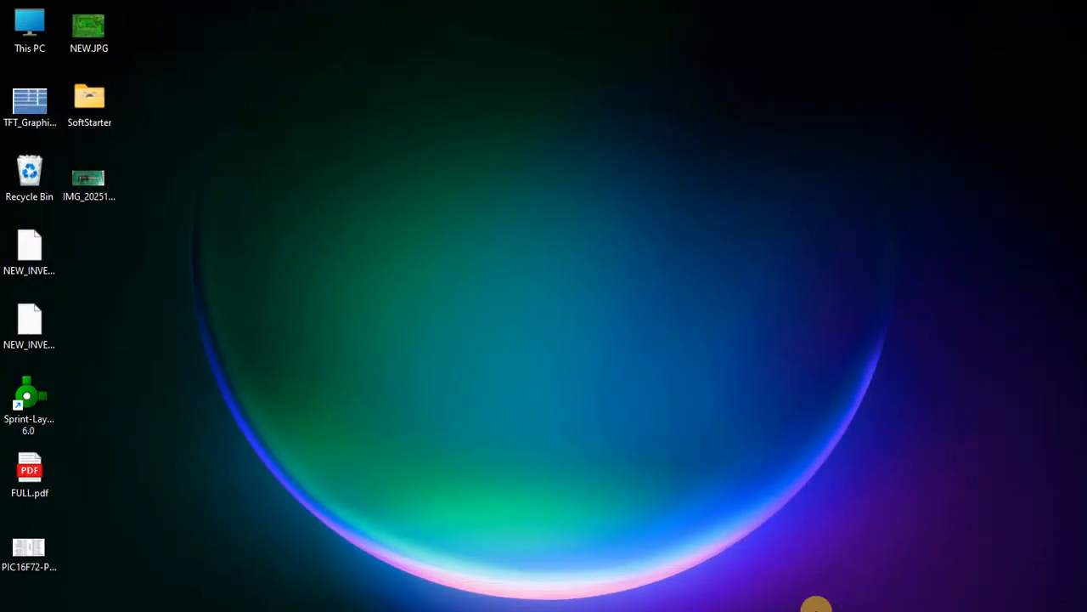
{"action": "mouse_move", "coordinate": [742, 602]}
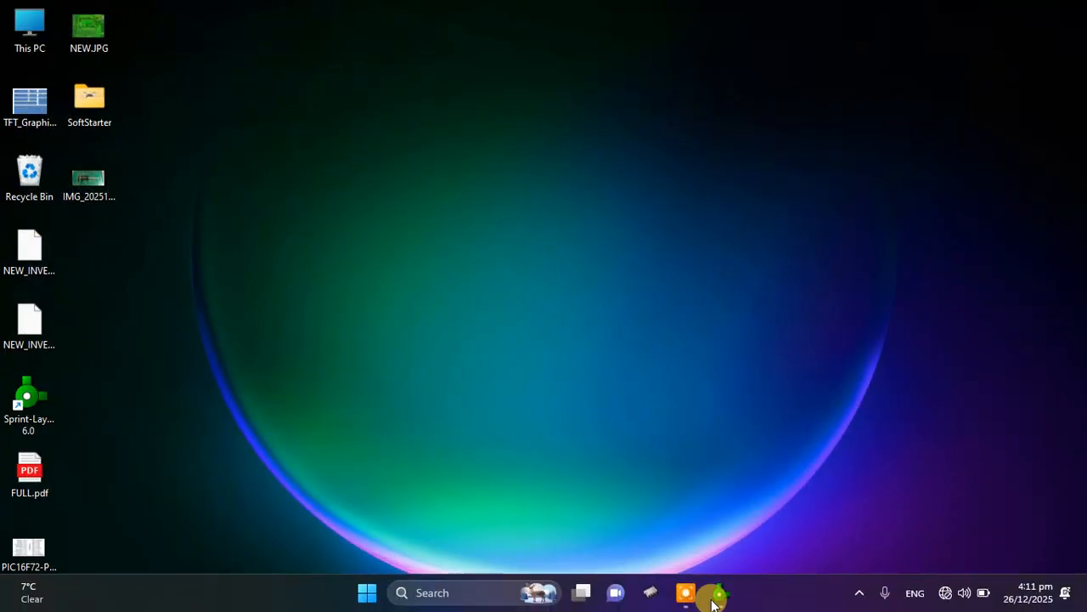
{"action": "double_click", "coordinate": [109, 179]}
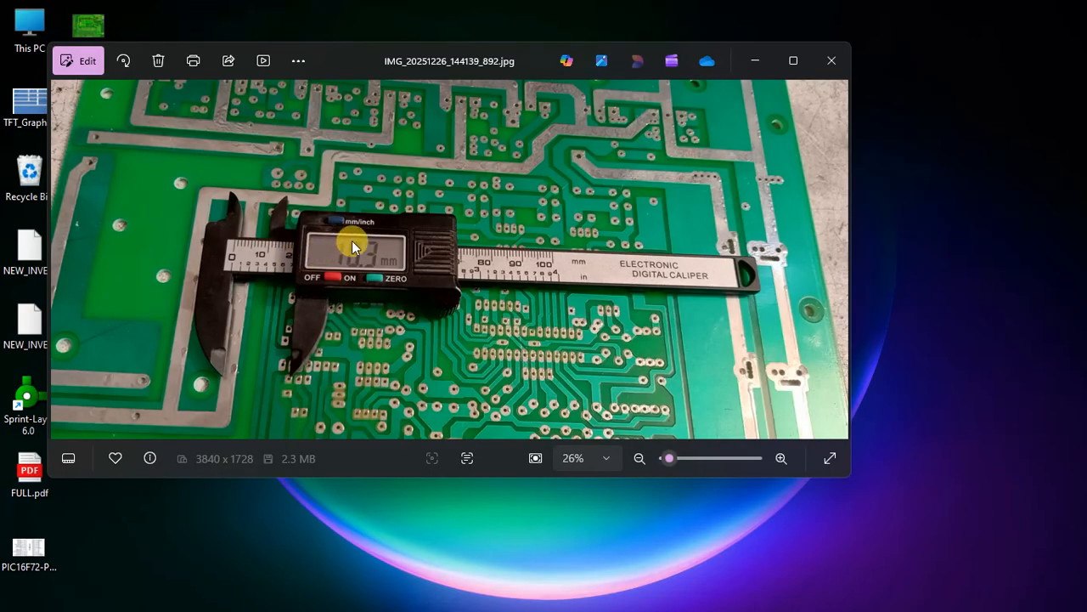
{"action": "left_click", "coordinate": [826, 60]}
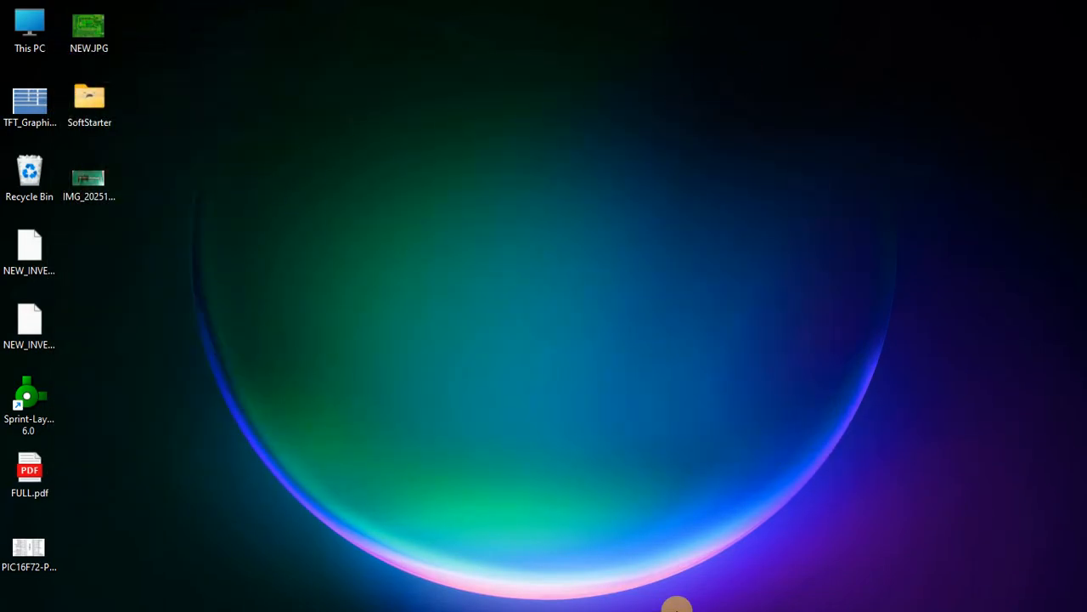
Step: Open the Pic16F72.data.pdf datasheet from the DATA_SHEETS folder on Local Disk (D:)
{"action": "double_click", "coordinate": [45, 38]}
{"action": "left_click", "coordinate": [403, 155]}
{"action": "double_click", "coordinate": [402, 154]}
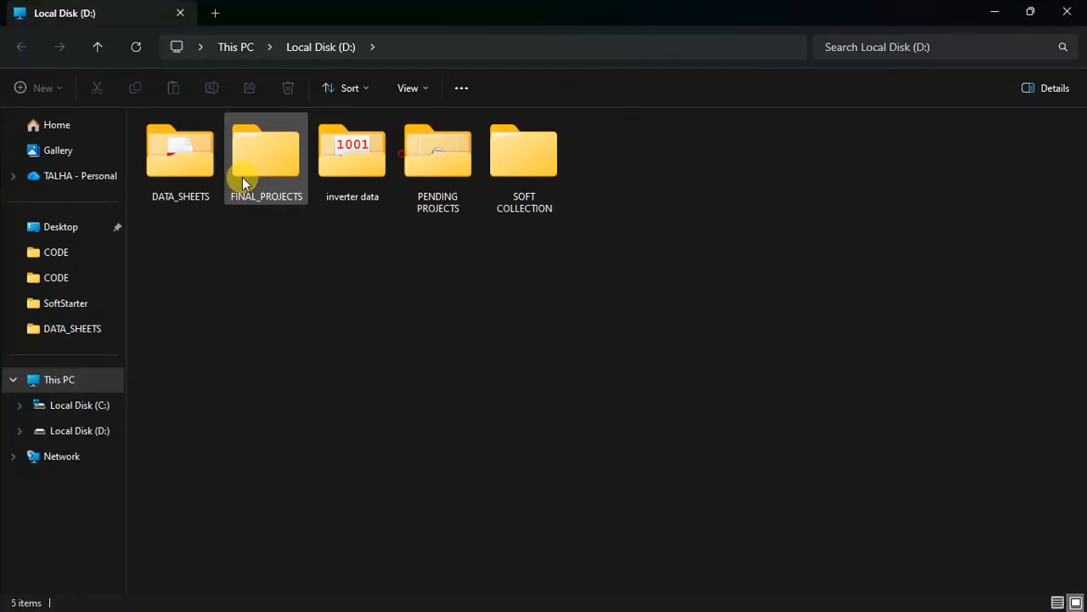
{"action": "double_click", "coordinate": [191, 161]}
{"action": "double_click", "coordinate": [194, 232]}
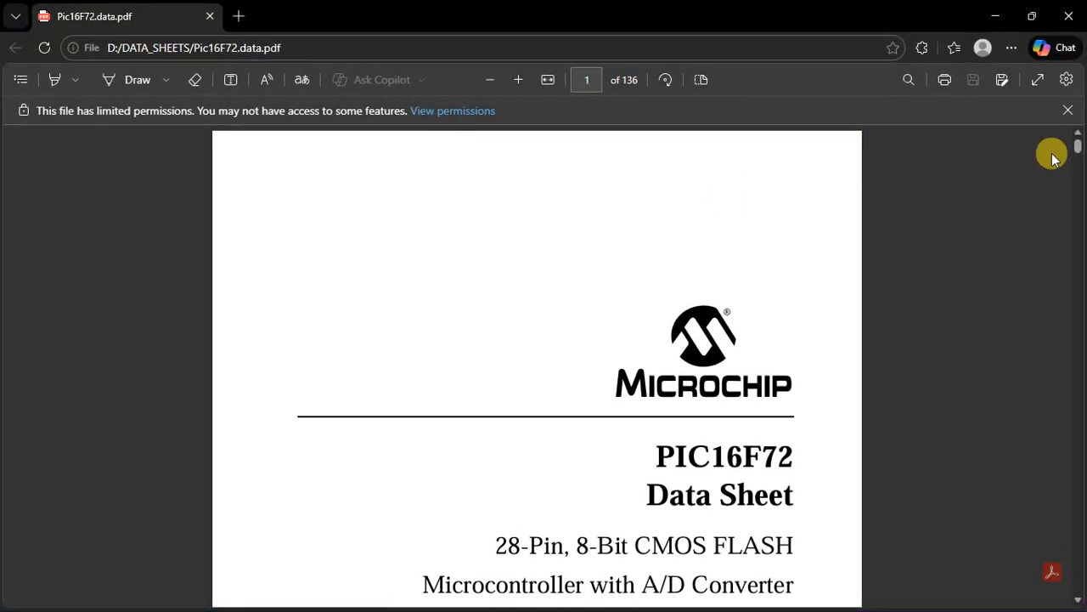
Step: Go to page 120 of the datasheet and examine the 28-lead skinny PDIP package drawing and its eB dimension
{"action": "mouse_move", "coordinate": [1077, 147]}
{"action": "left_mouse_down"}
{"action": "mouse_move", "coordinate": [1077, 582]}
{"action": "mouse_move", "coordinate": [1077, 532]}
{"action": "left_mouse_up"}
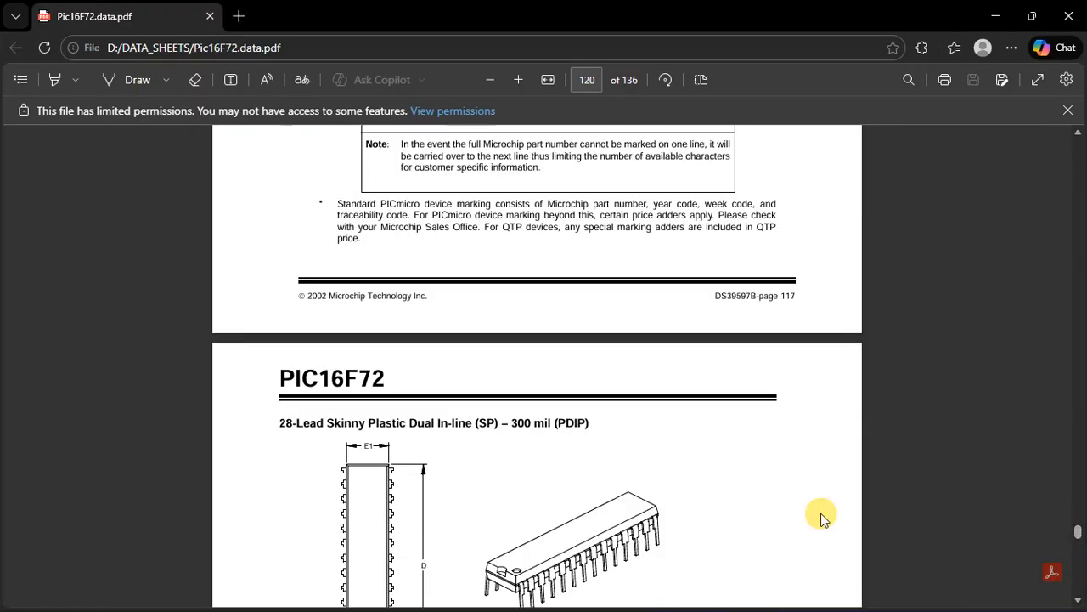
{"action": "scroll", "coordinate": [495, 420], "scroll_direction": "down", "scroll_amount": 5}
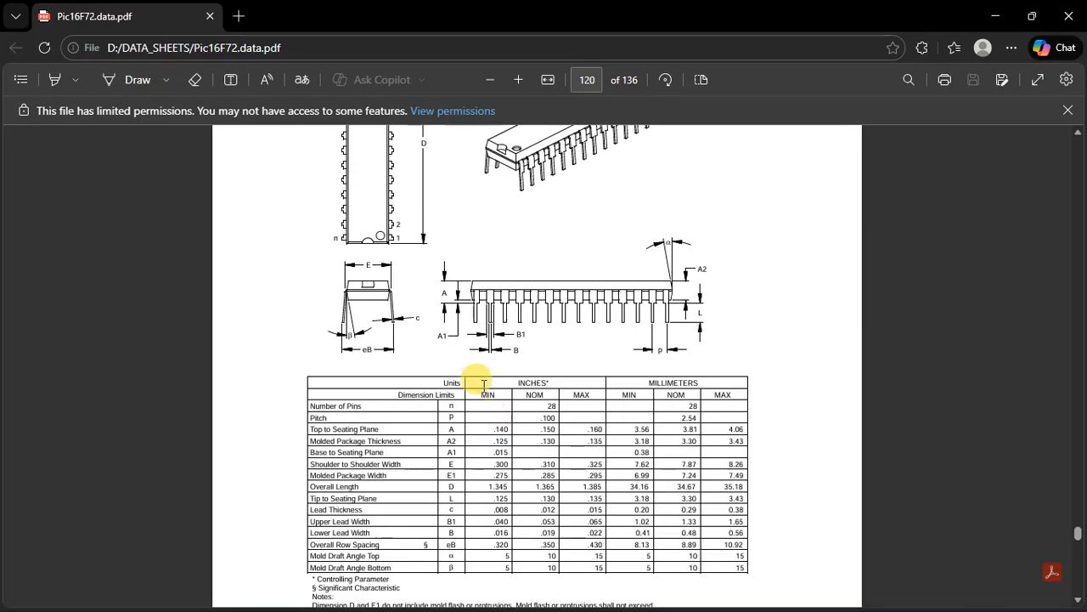
{"action": "scroll", "coordinate": [1076, 138], "scroll_direction": "up", "scroll_amount": 2}
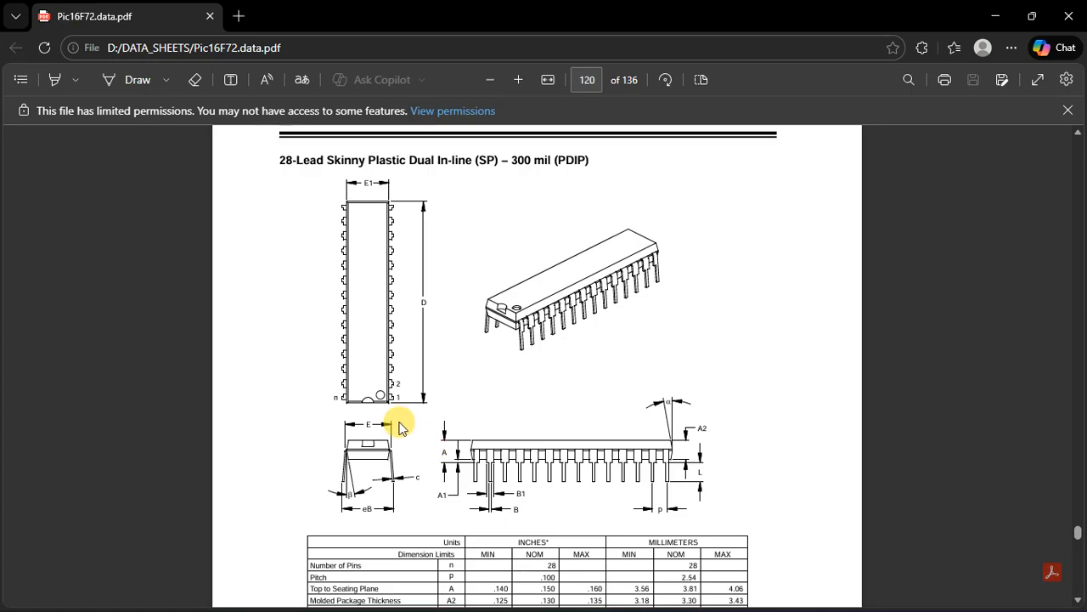
{"action": "left_click", "coordinate": [1079, 599]}
{"action": "left_click", "coordinate": [1079, 599]}
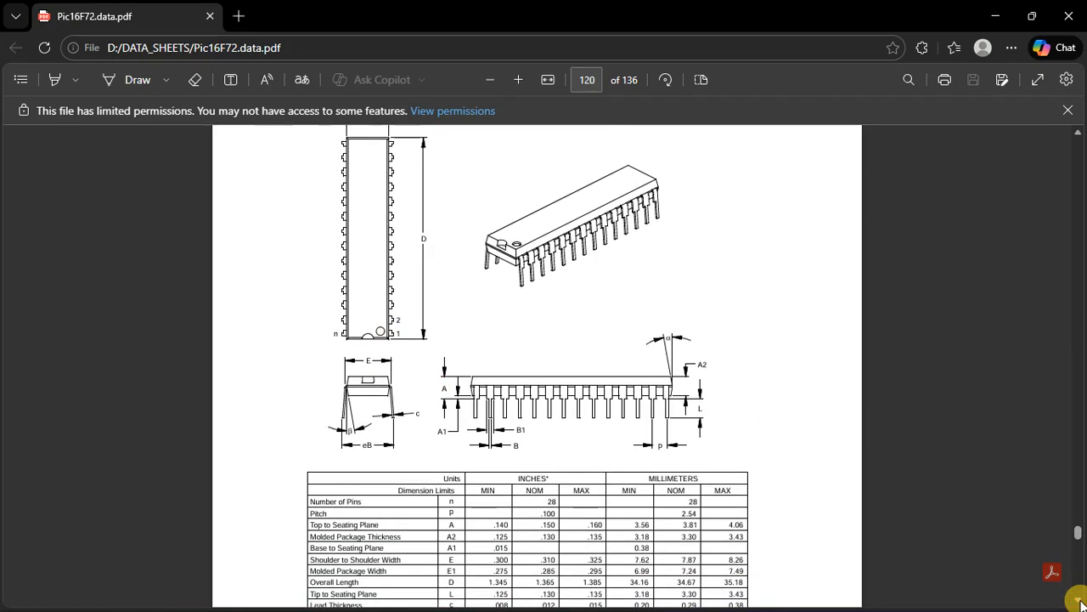
{"action": "left_click", "coordinate": [1079, 599]}
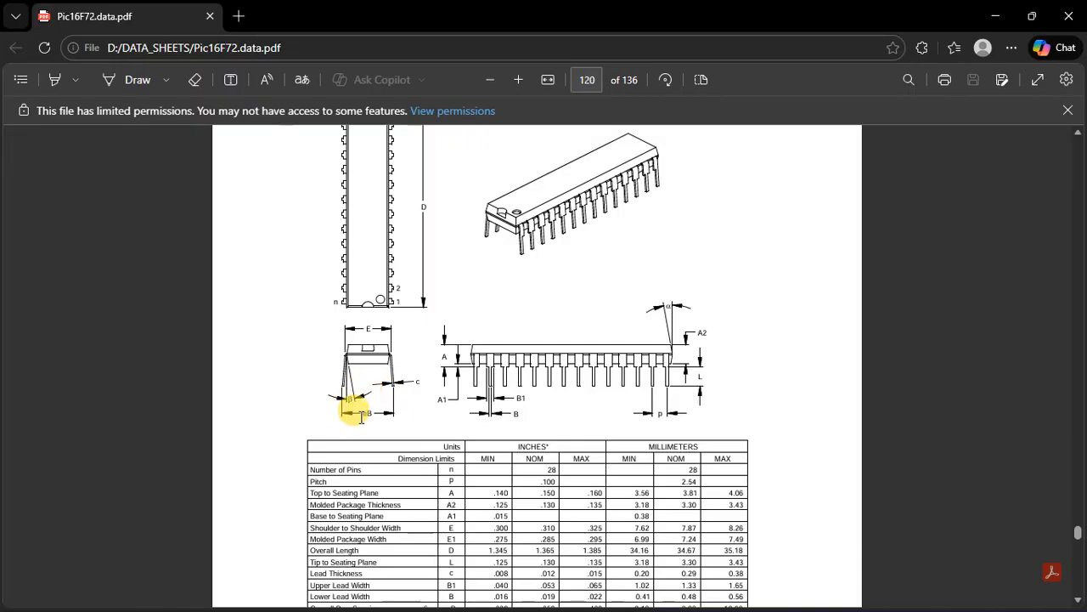
{"action": "left_click", "coordinate": [308, 414]}
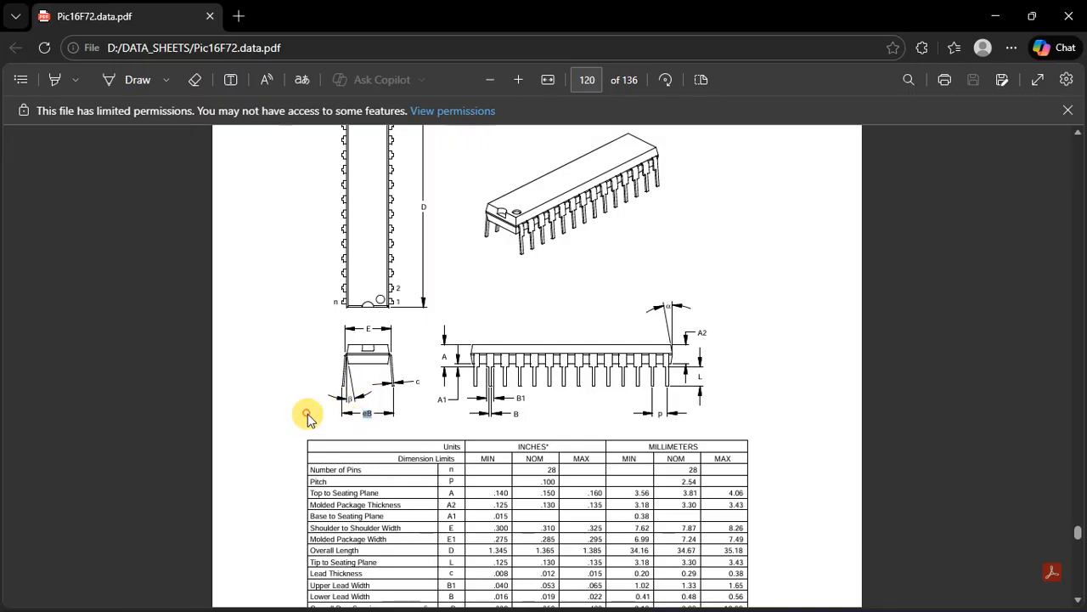
{"action": "left_click", "coordinate": [1077, 600]}
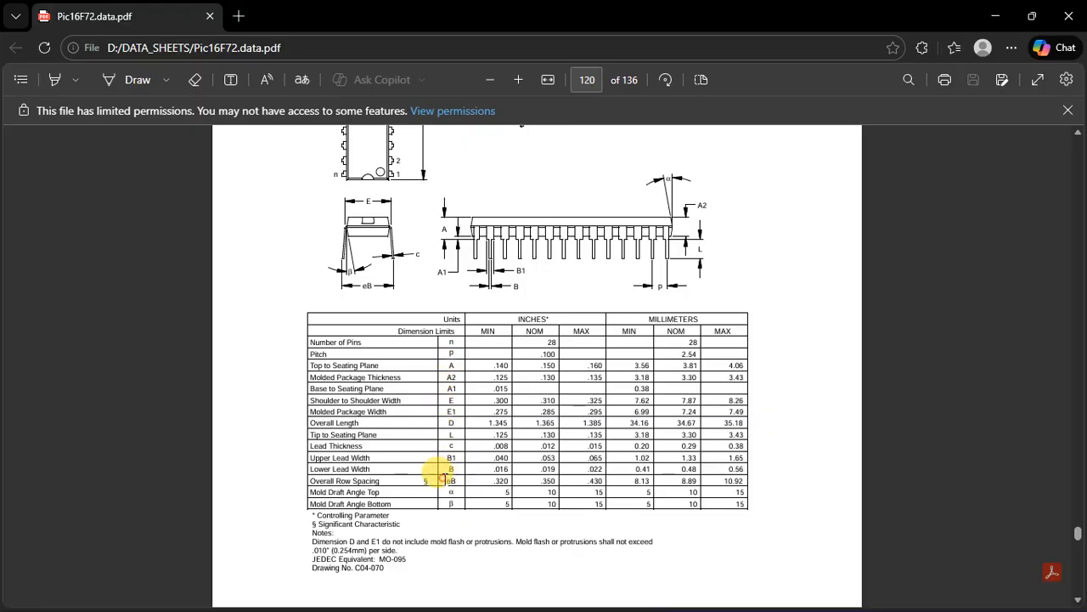
Step: Look up the nominal overall row spacing (eB) in millimeters in the package dimension table
{"action": "left_click_drag", "start_coordinate": [448, 480], "coordinate": [735, 482]}
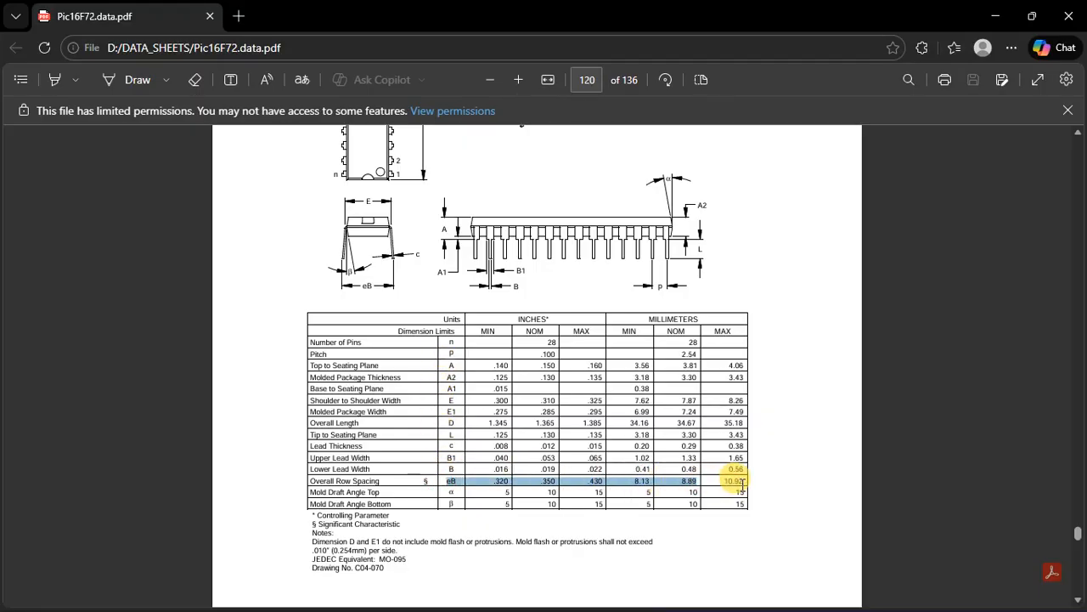
{"action": "left_click", "coordinate": [692, 489]}
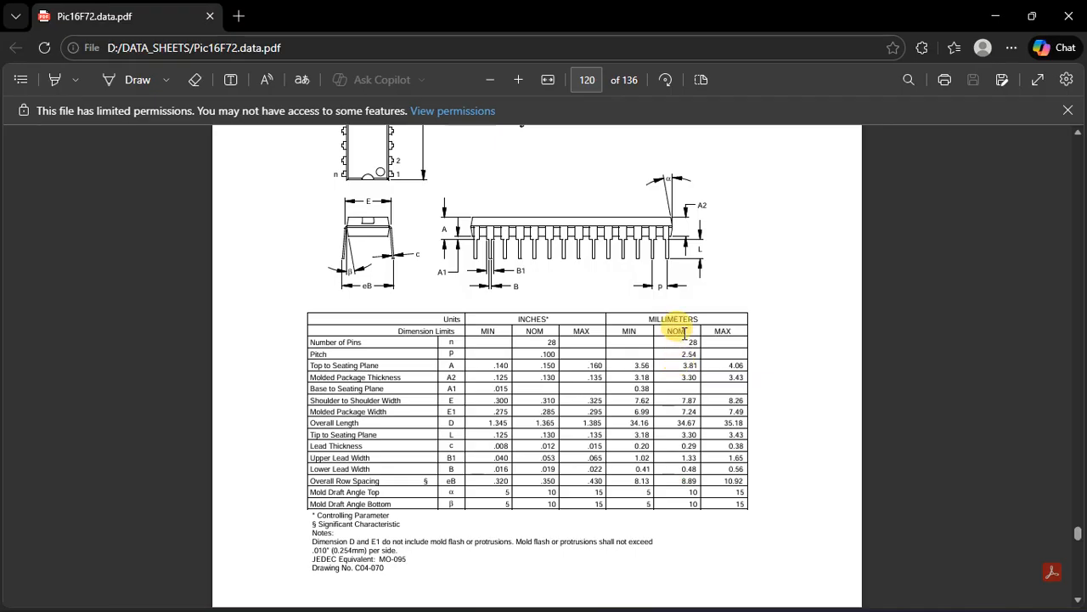
{"action": "left_click_drag", "start_coordinate": [666, 332], "coordinate": [664, 332]}
{"action": "left_click", "coordinate": [723, 446]}
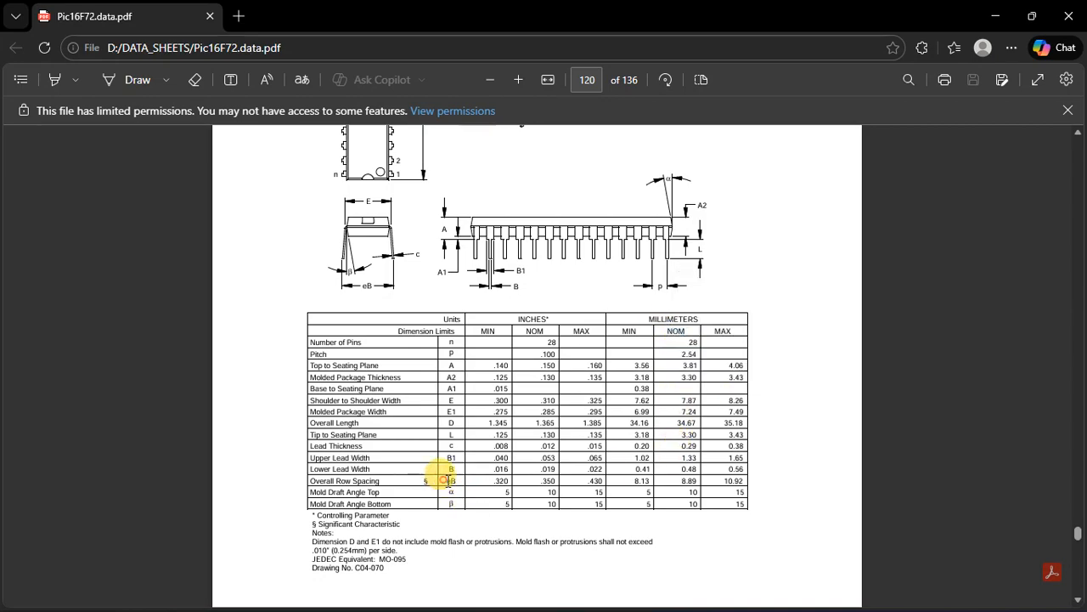
{"action": "left_click_drag", "start_coordinate": [443, 480], "coordinate": [686, 477]}
{"action": "left_click", "coordinate": [687, 477]}
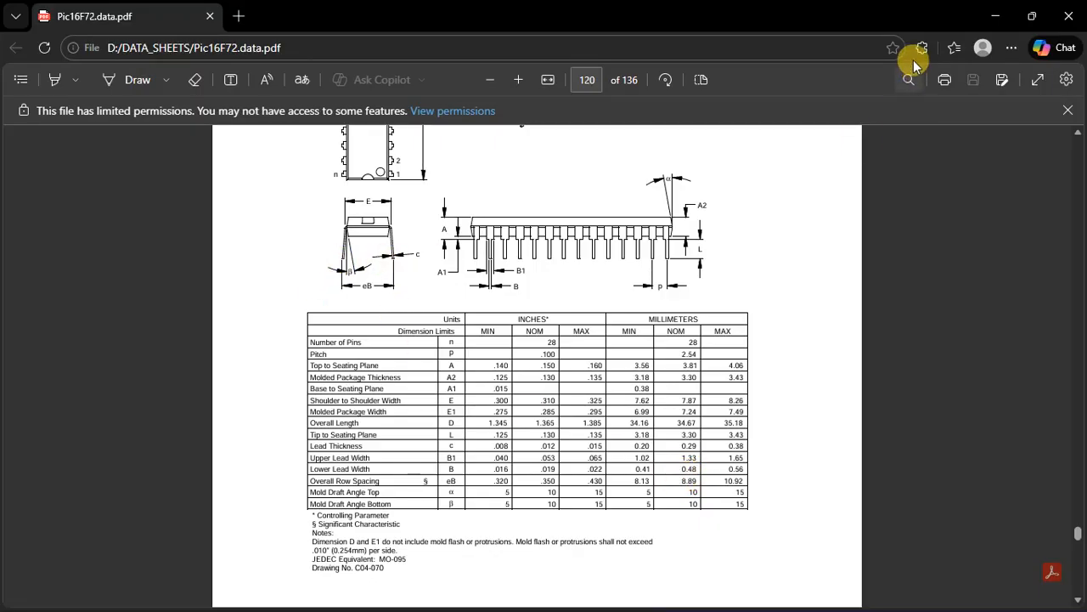
Step: Switch to Sprint-Layout and place two pads at Y 80.010 mm, one at X 30.480 mm and one at X 44.450 mm
{"action": "left_click", "coordinate": [995, 15]}
{"action": "left_click", "coordinate": [704, 594]}
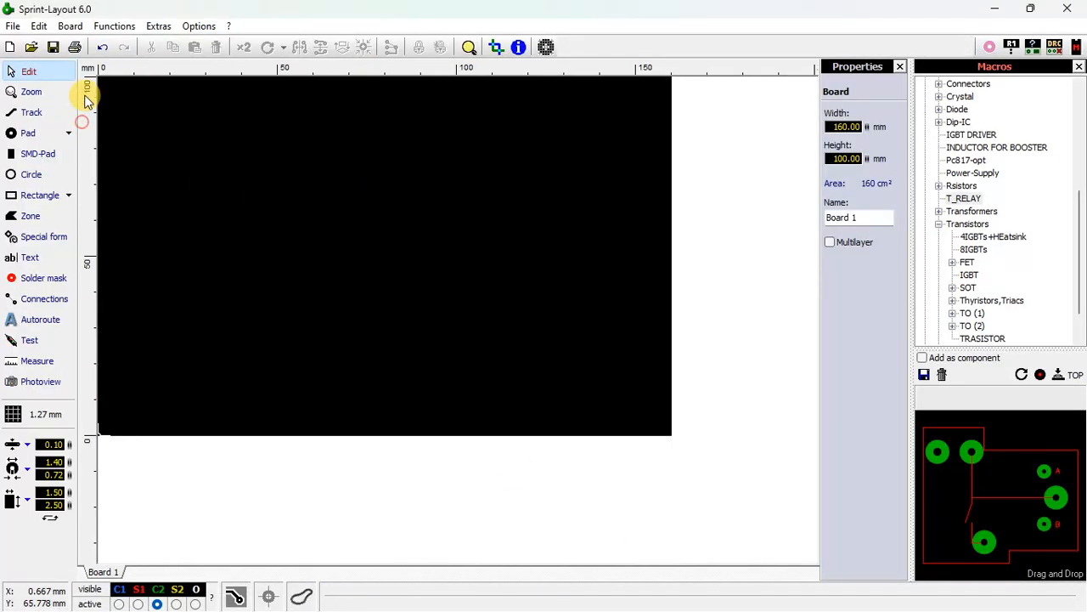
{"action": "left_click", "coordinate": [39, 133]}
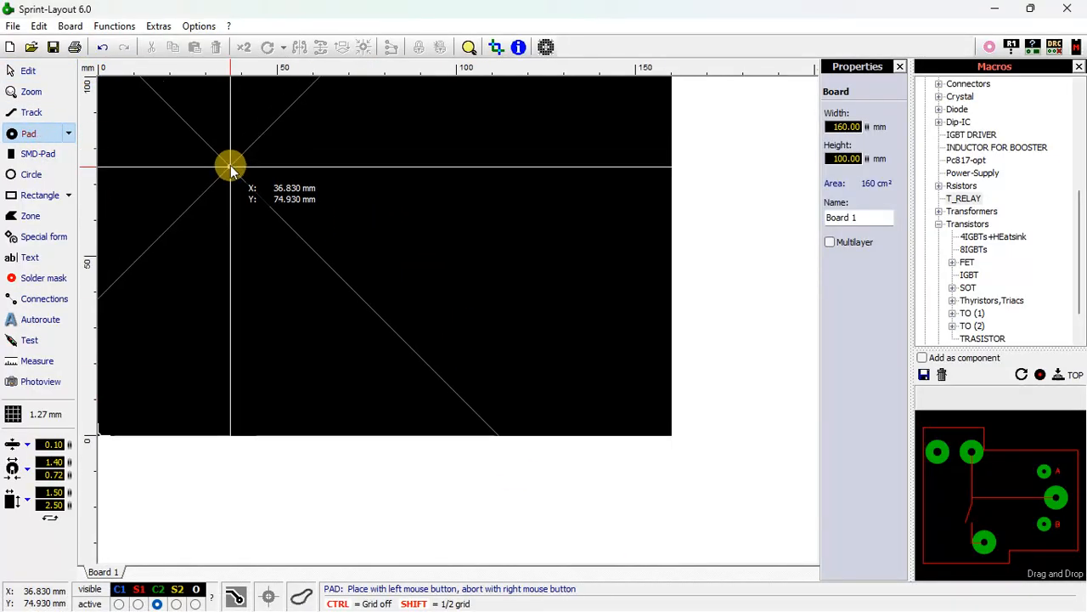
{"action": "scroll", "coordinate": [231, 168], "scroll_direction": "up", "scroll_amount": 3}
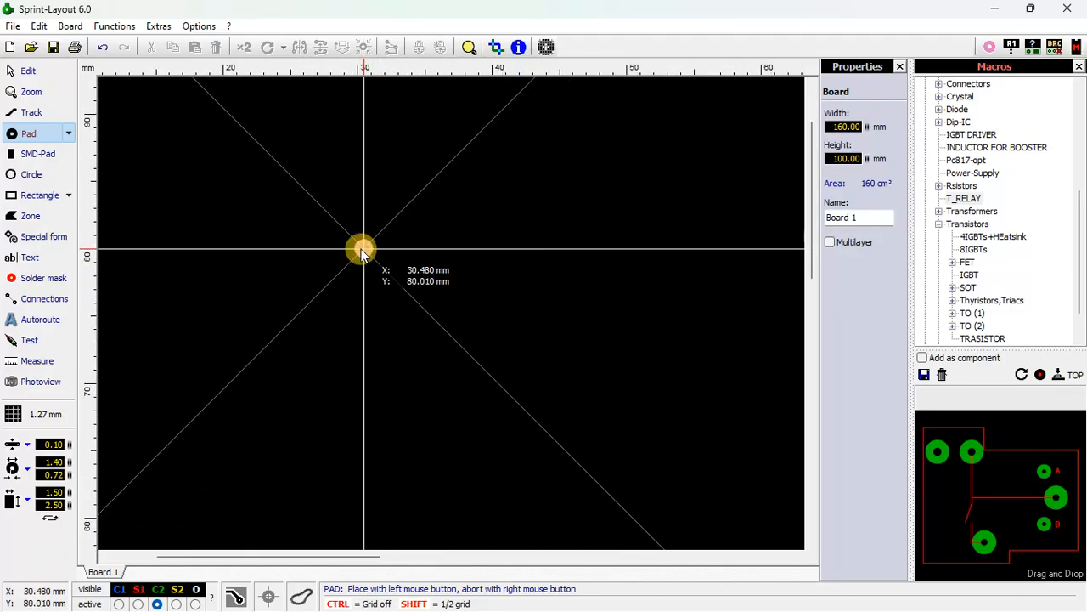
{"action": "left_click", "coordinate": [363, 251]}
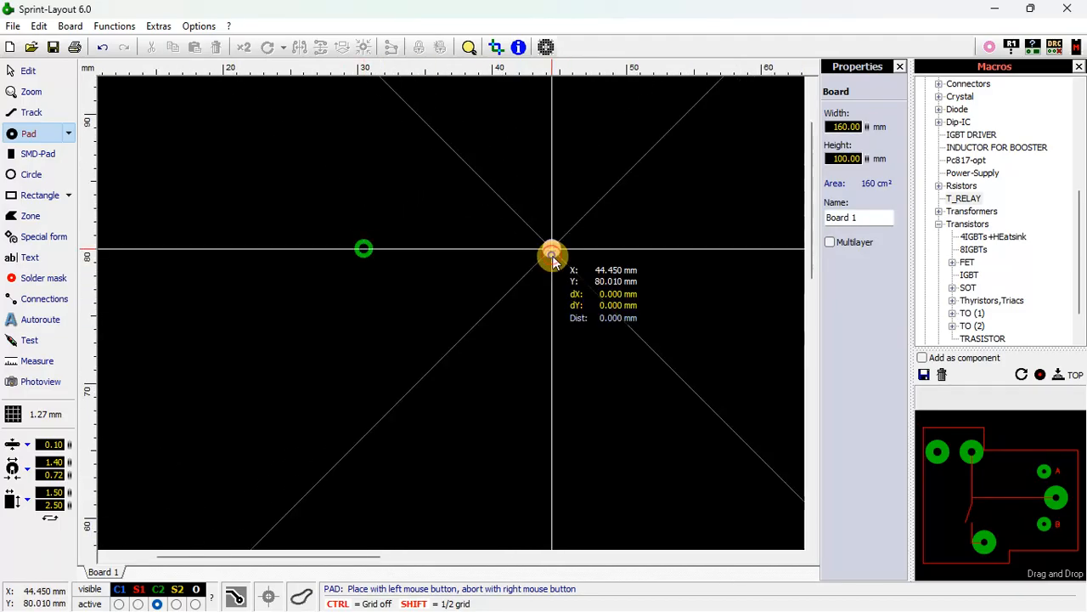
{"action": "left_click", "coordinate": [552, 255]}
{"action": "right_click", "coordinate": [553, 255]}
Step: Return to the Pic16F72 datasheet and look up the nominal value of the eB dimension in millimeters
{"action": "left_click", "coordinate": [995, 9]}
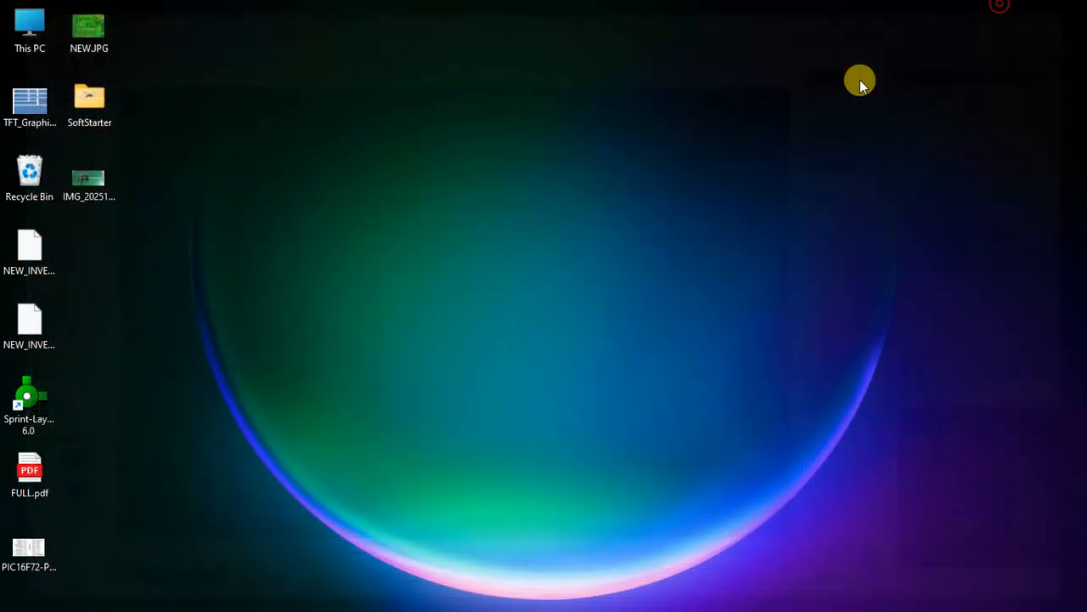
{"action": "left_click", "coordinate": [739, 600]}
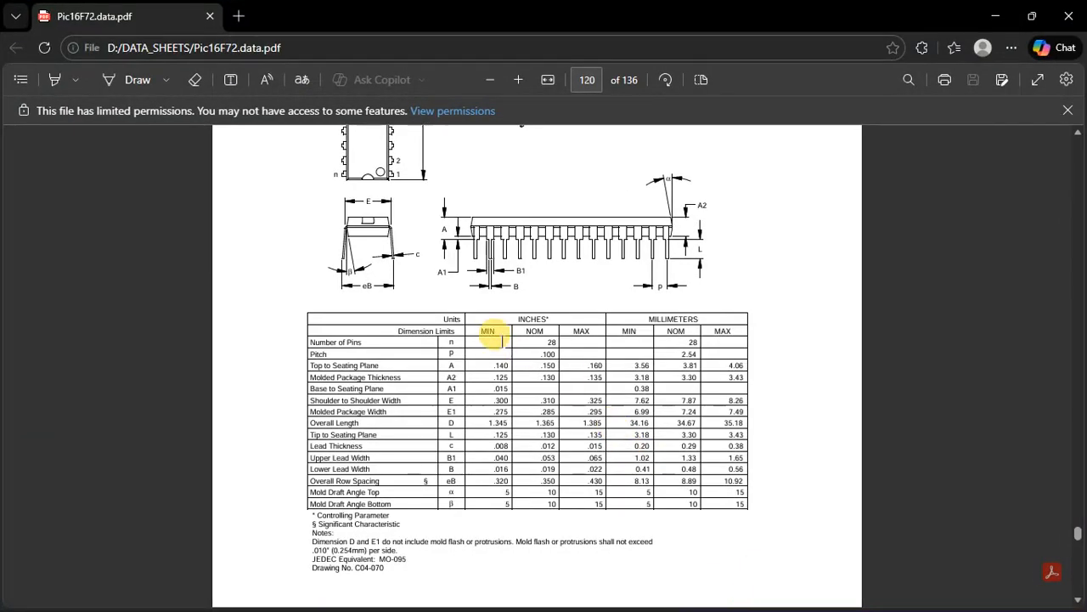
{"action": "double_click", "coordinate": [370, 286]}
{"action": "left_click", "coordinate": [352, 291]}
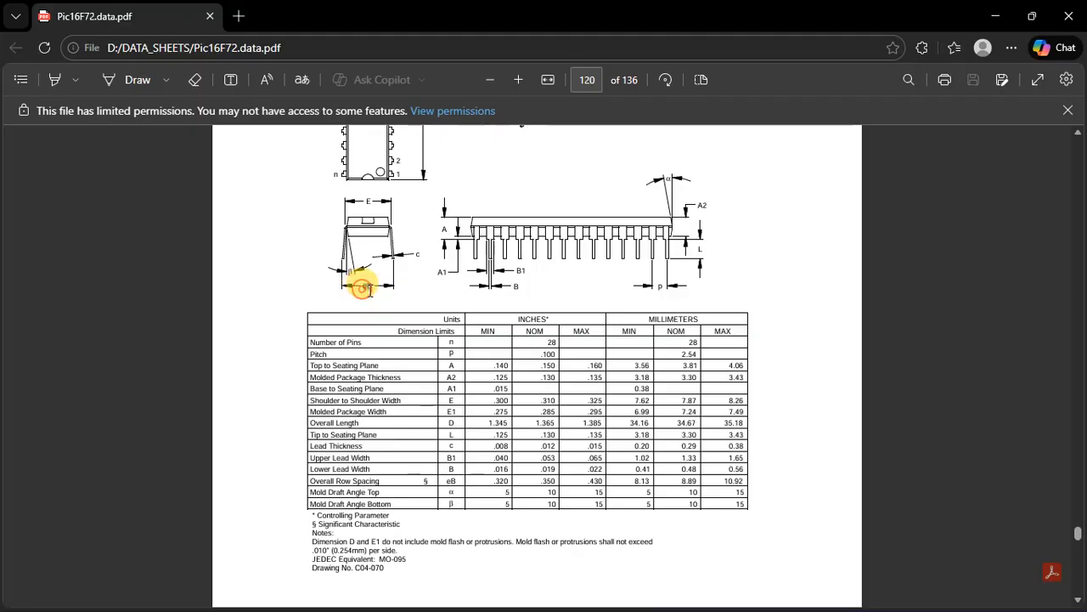
{"action": "left_click_drag", "start_coordinate": [443, 481], "coordinate": [689, 489]}
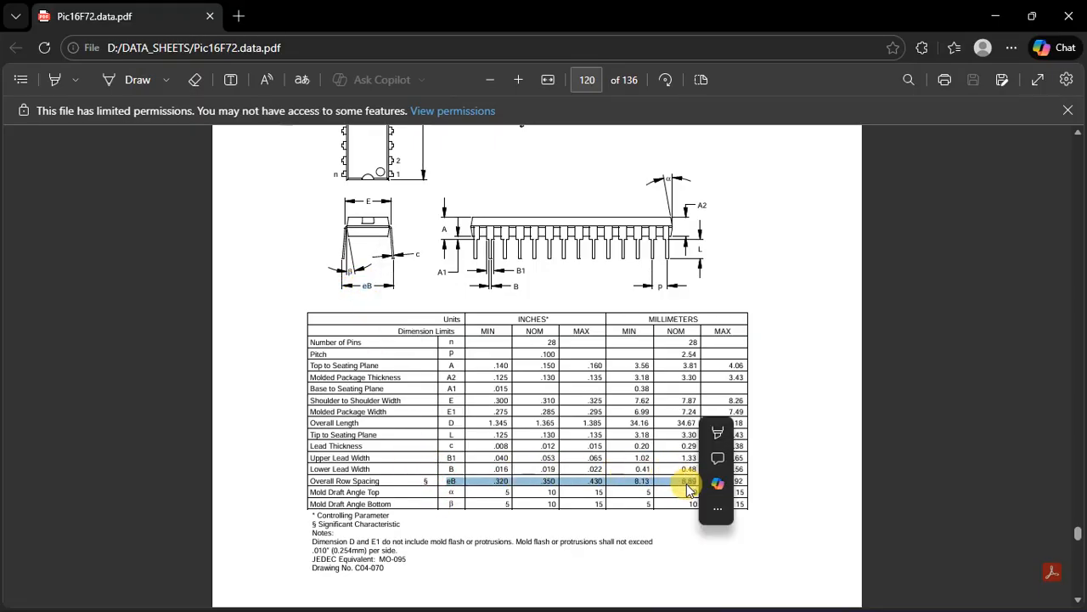
{"action": "left_click", "coordinate": [688, 483]}
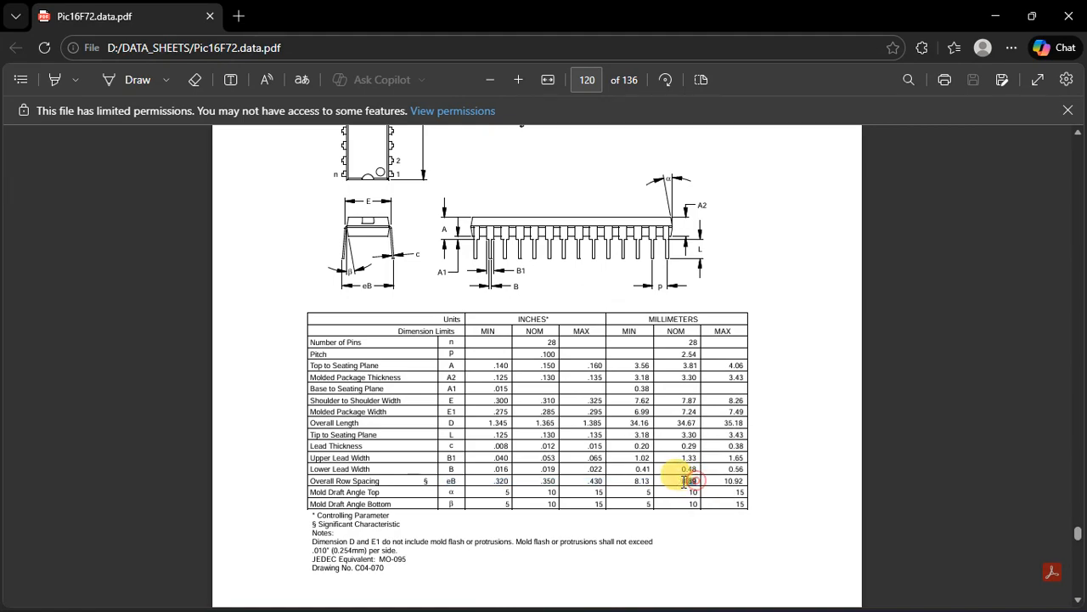
{"action": "left_click_drag", "start_coordinate": [682, 482], "coordinate": [681, 482]}
{"action": "left_click", "coordinate": [670, 448]}
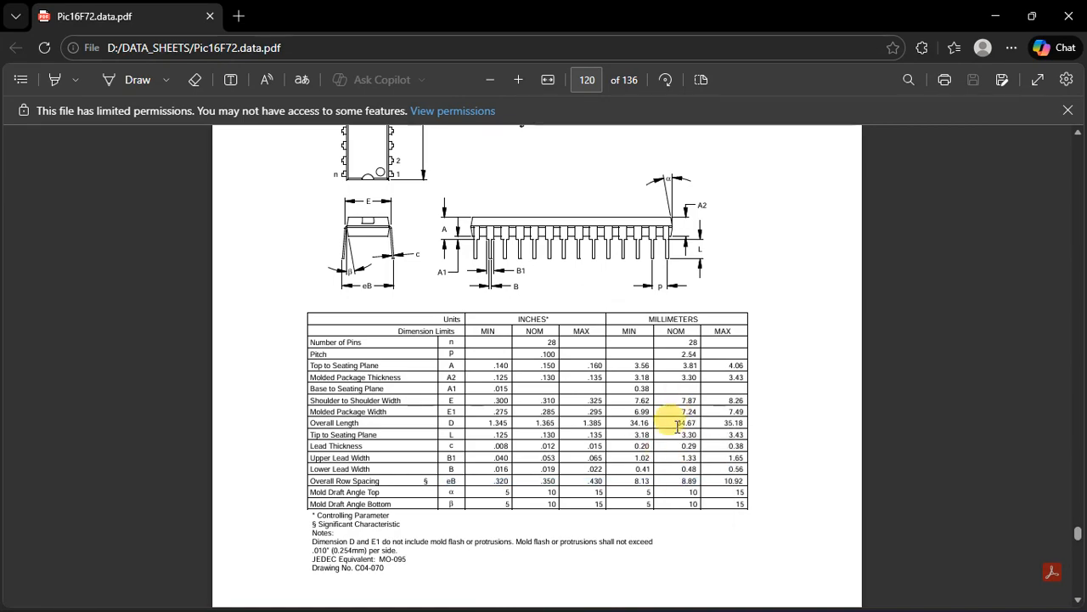
Step: Switch back to Sprint-Layout and set the snap grid to 39.6875 µm for measuring between the pads
{"action": "left_click", "coordinate": [994, 16]}
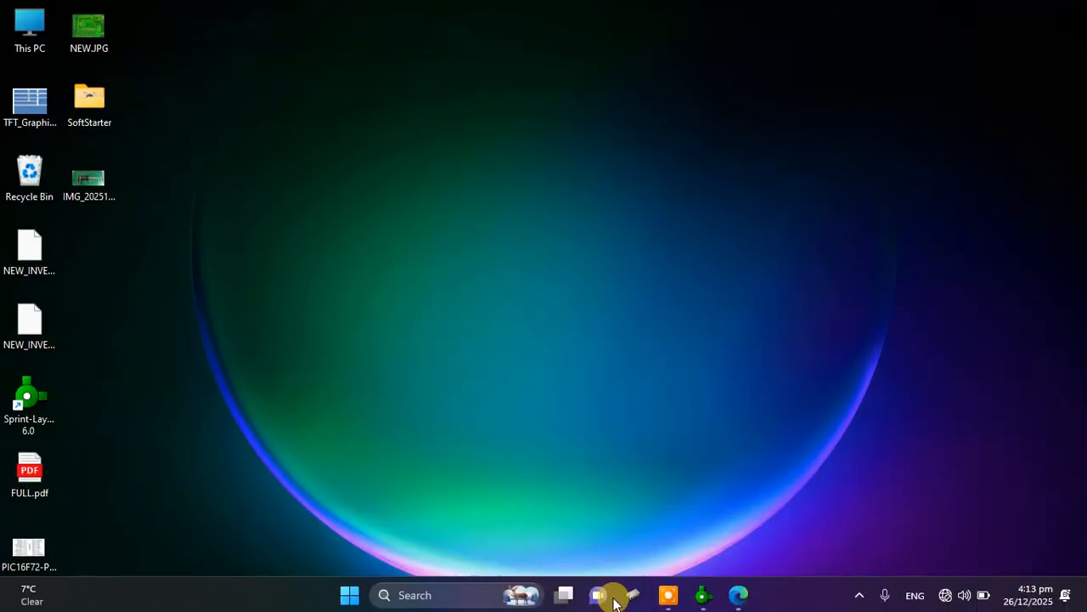
{"action": "left_click", "coordinate": [702, 594]}
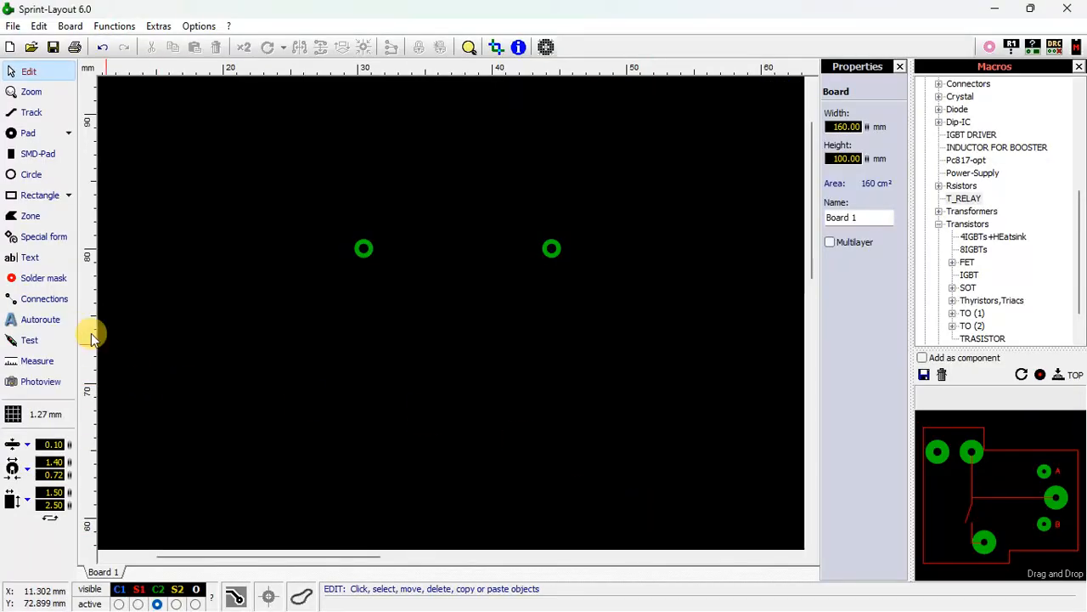
{"action": "left_click", "coordinate": [37, 361]}
{"action": "scroll", "coordinate": [451, 313], "scroll_direction": "up", "scroll_amount": 2}
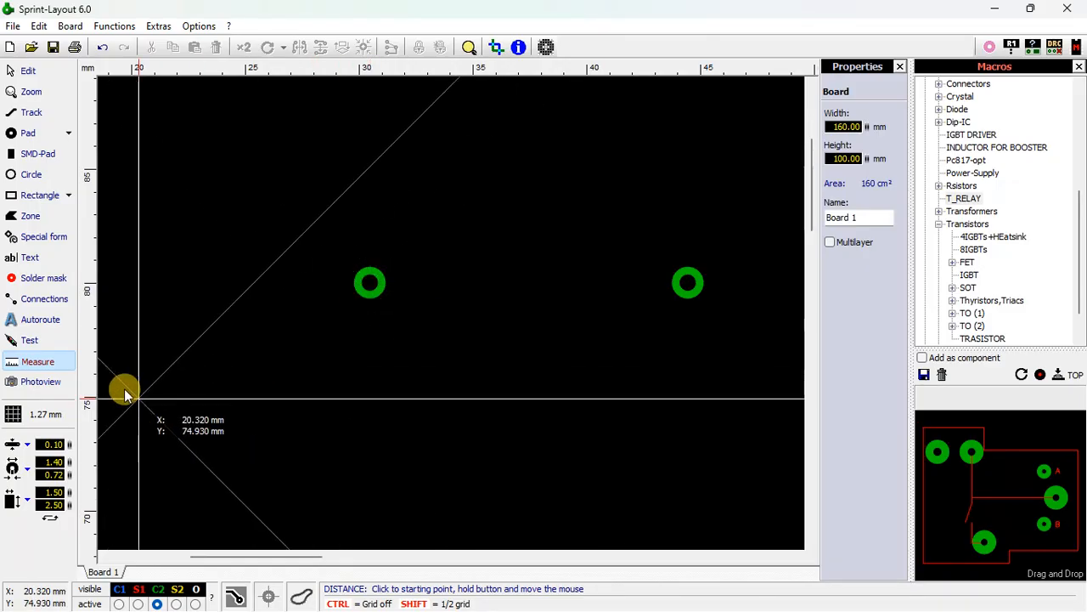
{"action": "left_click", "coordinate": [37, 418]}
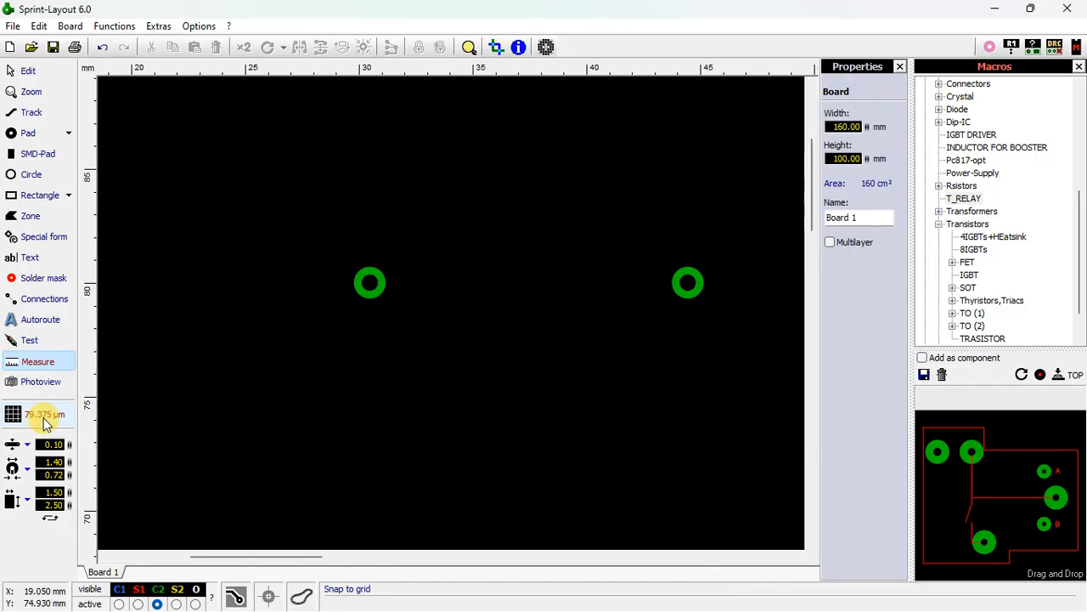
{"action": "scroll", "coordinate": [49, 419], "scroll_direction": "down", "scroll_amount": 1}
{"action": "scroll", "coordinate": [380, 311], "scroll_direction": "up", "scroll_amount": 1}
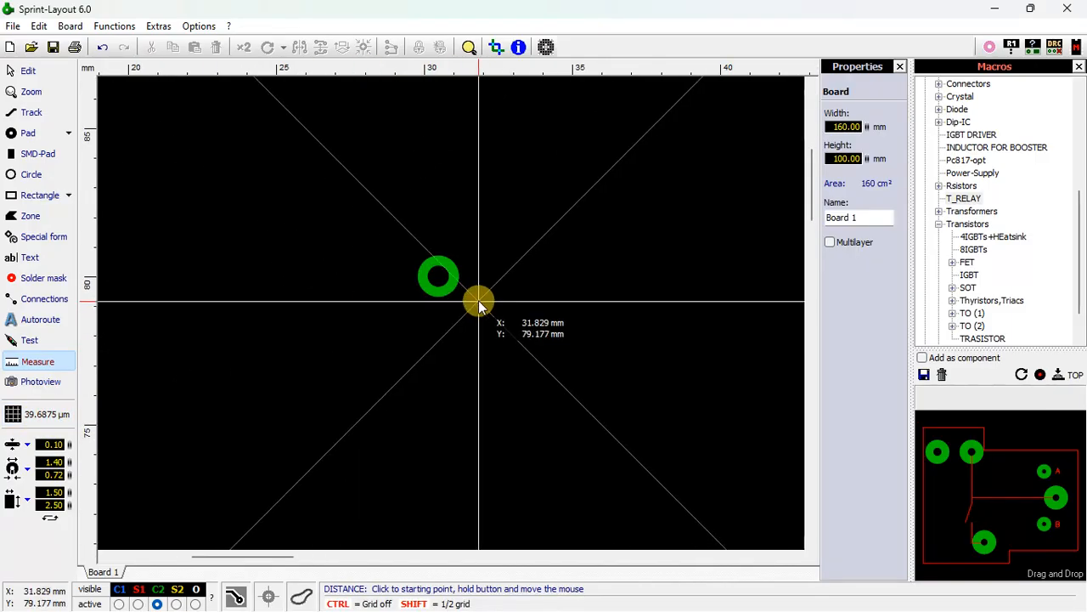
Step: Measure the distance between the two pads, from the outer hole edge of one to that of the other
{"action": "scroll", "coordinate": [480, 302], "scroll_direction": "down", "scroll_amount": 1}
{"action": "left_click_drag", "start_coordinate": [254, 557], "coordinate": [289, 557]}
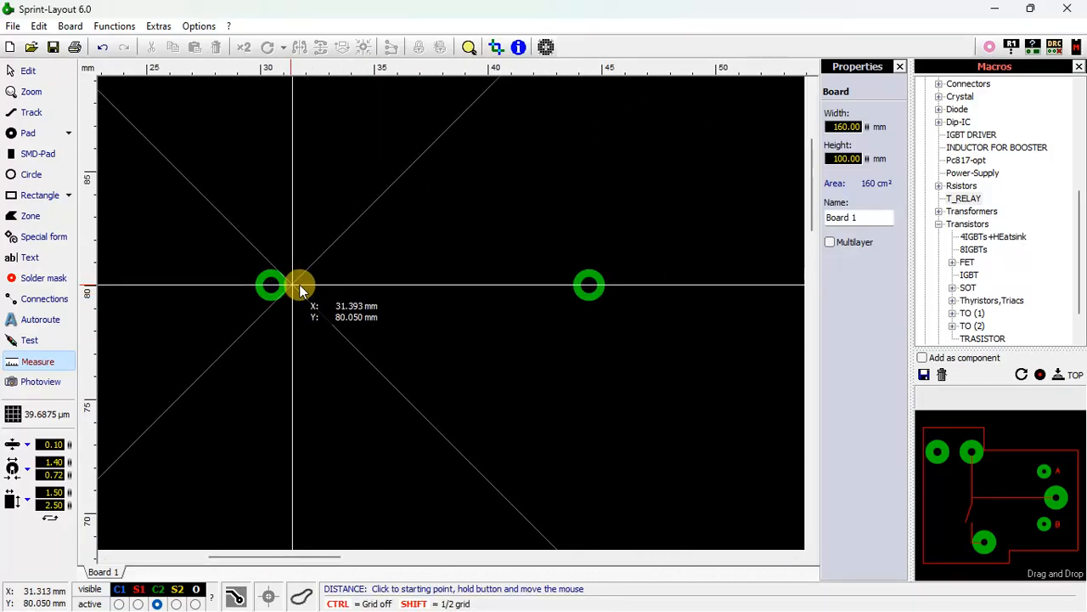
{"action": "scroll", "coordinate": [365, 289], "scroll_direction": "up", "scroll_amount": 1}
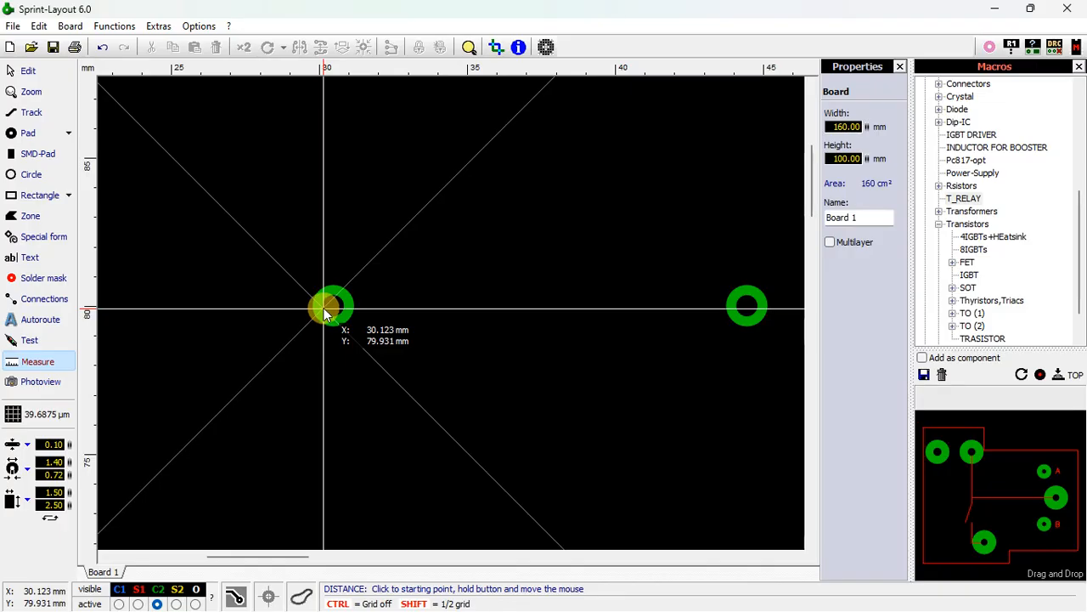
{"action": "scroll", "coordinate": [324, 309], "scroll_direction": "up", "scroll_amount": 5}
{"action": "left_click_drag", "start_coordinate": [448, 314], "coordinate": [794, 316]}
{"action": "scroll", "coordinate": [562, 321], "scroll_direction": "down", "scroll_amount": 5}
{"action": "scroll", "coordinate": [794, 316], "scroll_direction": "down", "scroll_amount": 1}
{"action": "left_click_drag", "start_coordinate": [713, 316], "coordinate": [781, 316]}
{"action": "scroll", "coordinate": [781, 316], "scroll_direction": "up", "scroll_amount": 5}
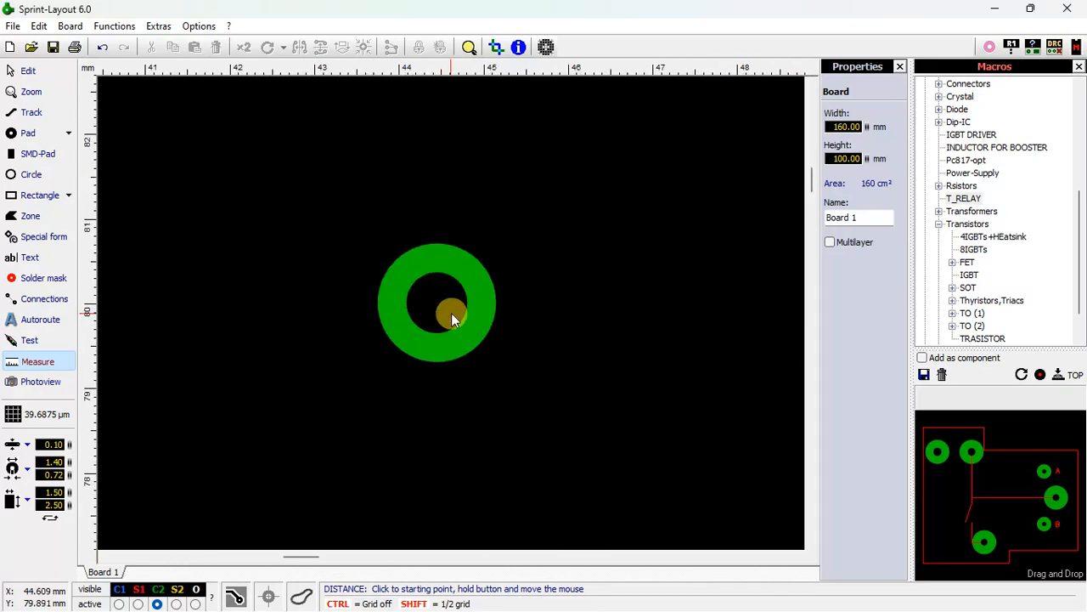
{"action": "left_click_drag", "start_coordinate": [451, 312], "coordinate": [466, 310]}
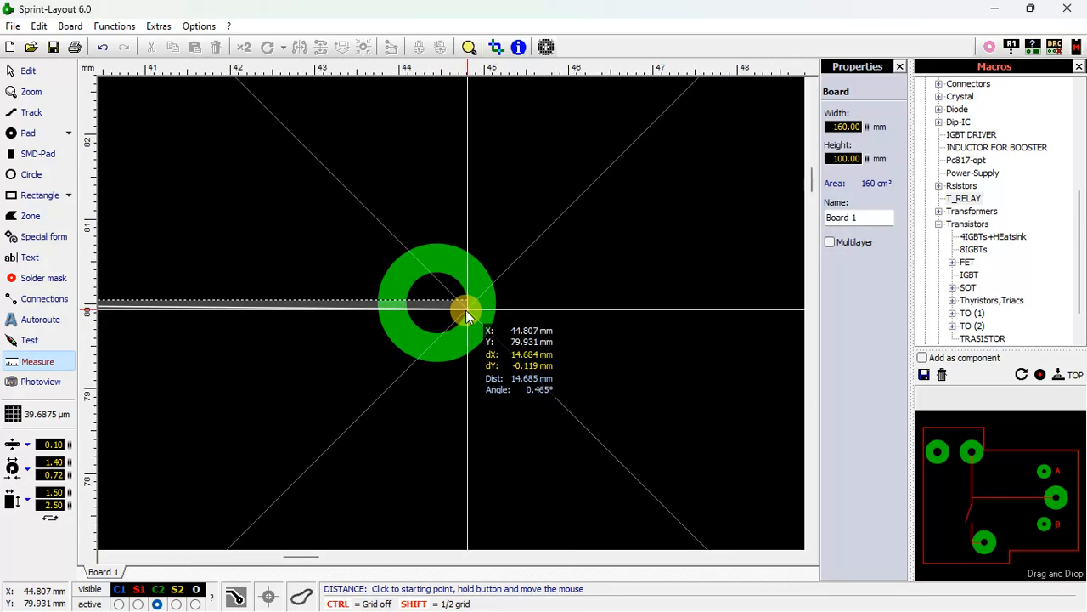
{"action": "scroll", "coordinate": [456, 312], "scroll_direction": "down", "scroll_amount": 5}
{"action": "left_click_drag", "start_coordinate": [465, 310], "coordinate": [349, 319]}
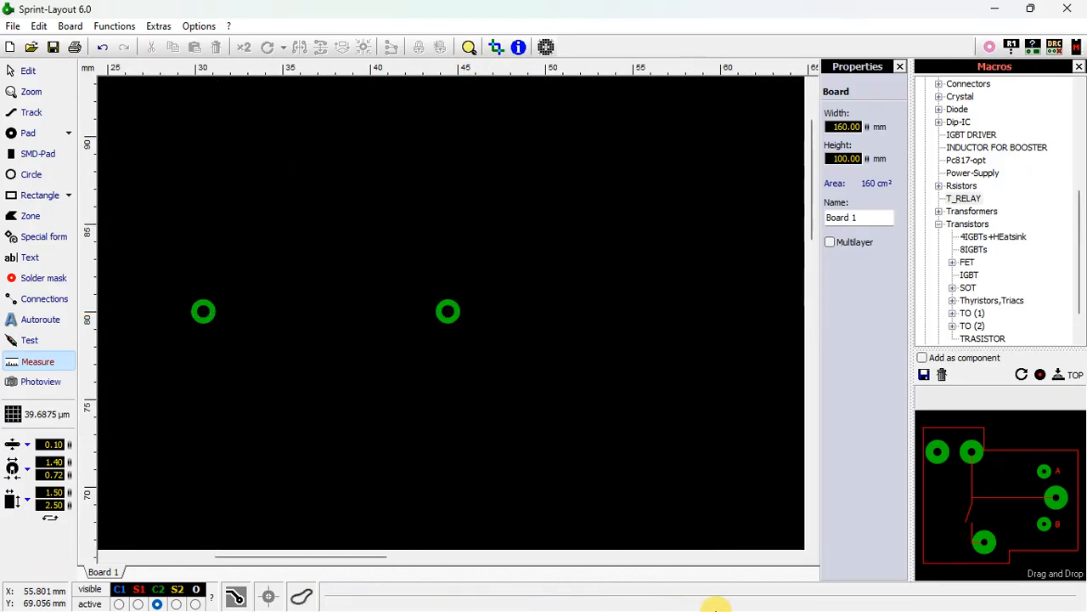
Step: Switch to the datasheet and recheck the nominal overall row spacing in the millimeters columns of the dimension table
{"action": "left_click", "coordinate": [994, 9]}
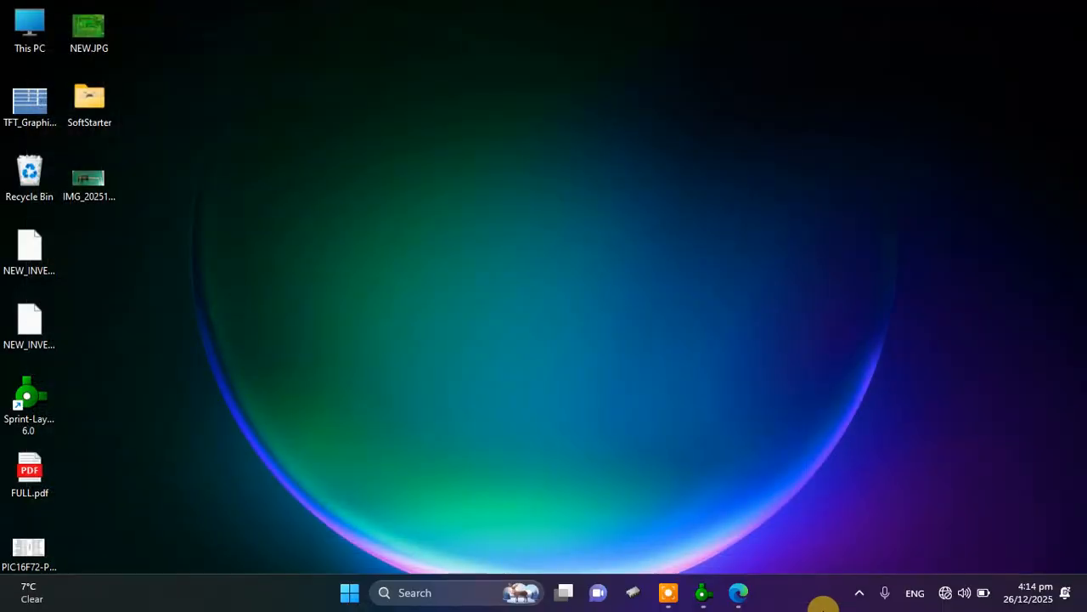
{"action": "left_click", "coordinate": [786, 595]}
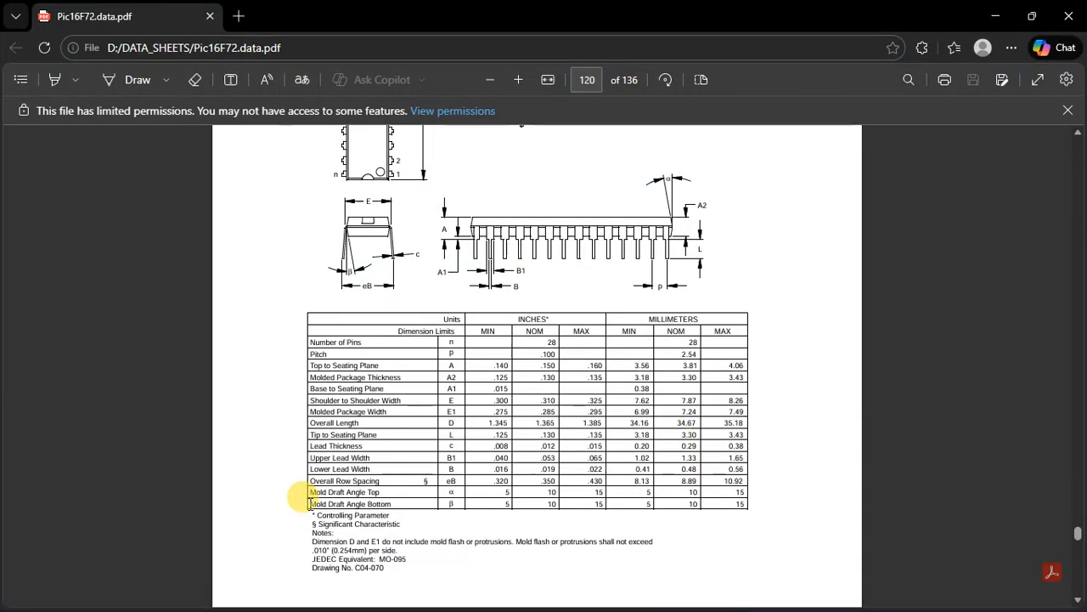
{"action": "left_click_drag", "start_coordinate": [449, 481], "coordinate": [686, 479]}
{"action": "left_click", "coordinate": [686, 483]}
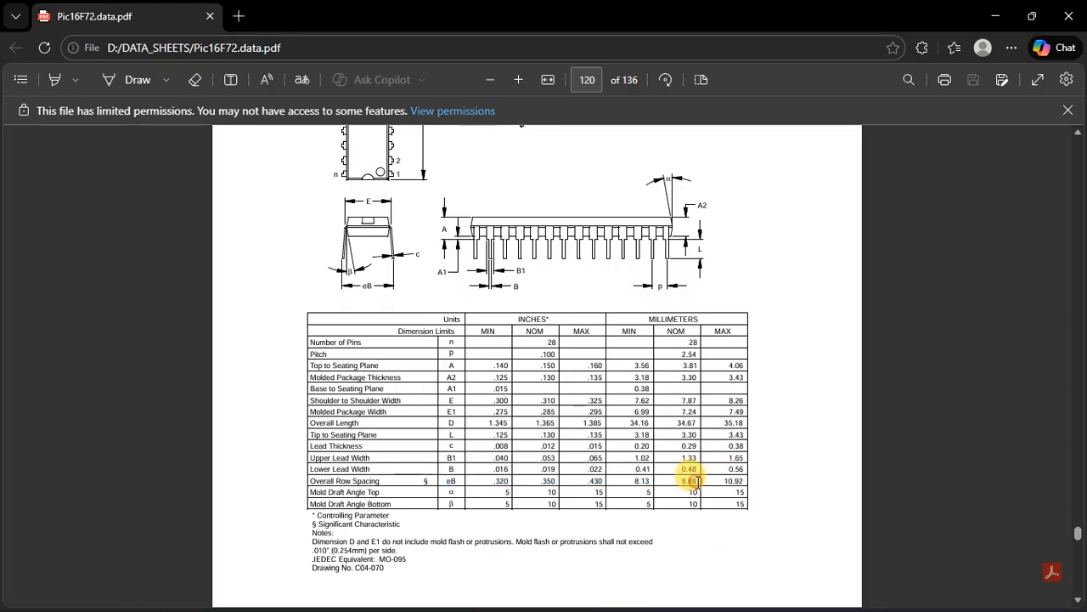
{"action": "left_click", "coordinate": [995, 16]}
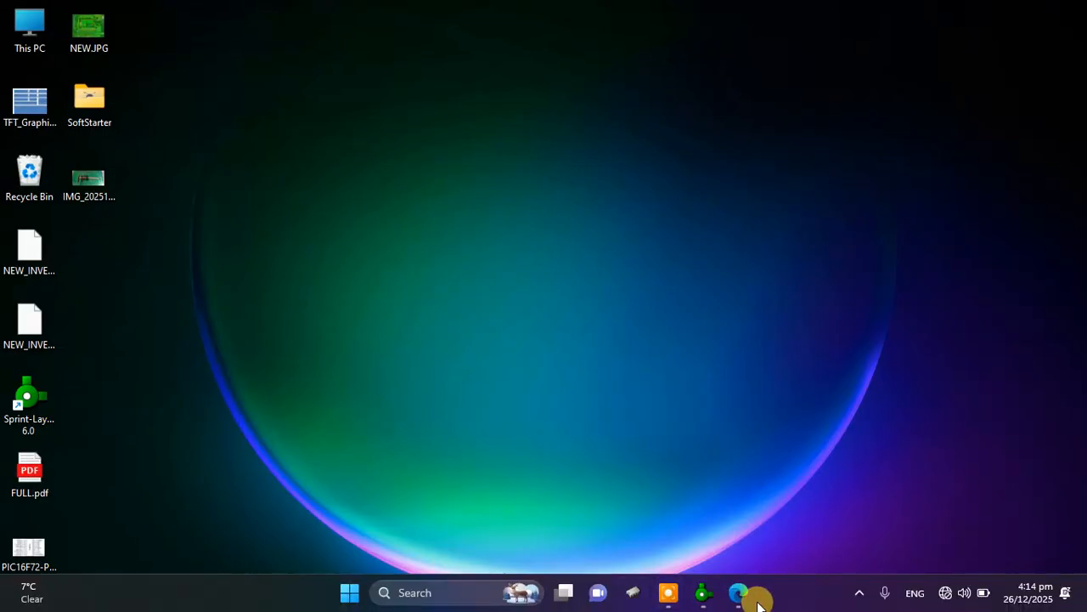
{"action": "left_click", "coordinate": [735, 594]}
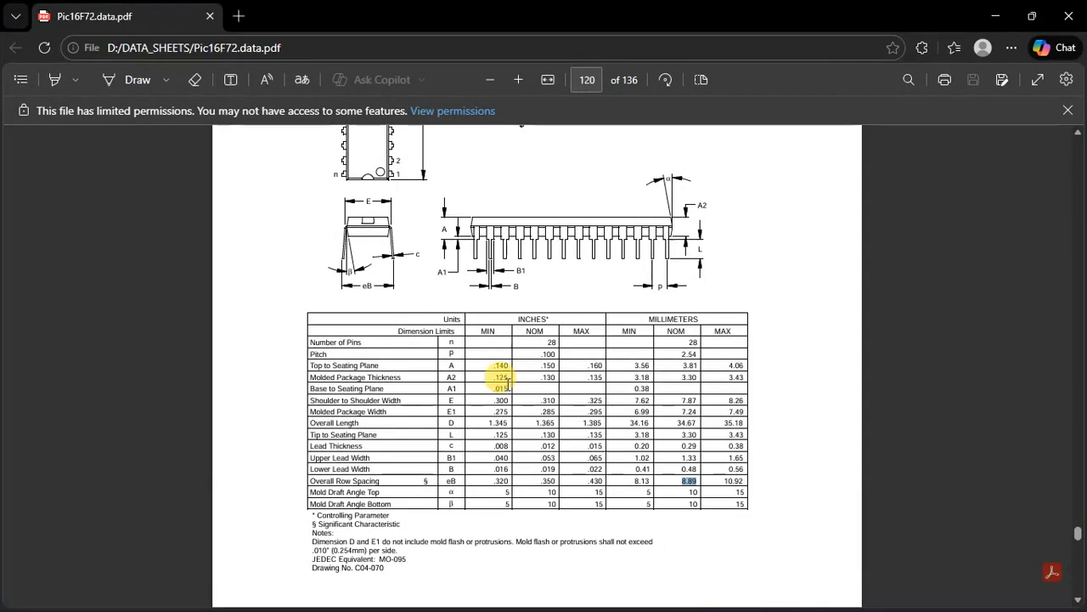
Step: Return to Sprint-Layout, measure the row spacing from the left pad, and move the right pad to X 39.608 mm, Y 79.970 mm
{"action": "left_click", "coordinate": [987, 17]}
{"action": "left_click", "coordinate": [713, 604]}
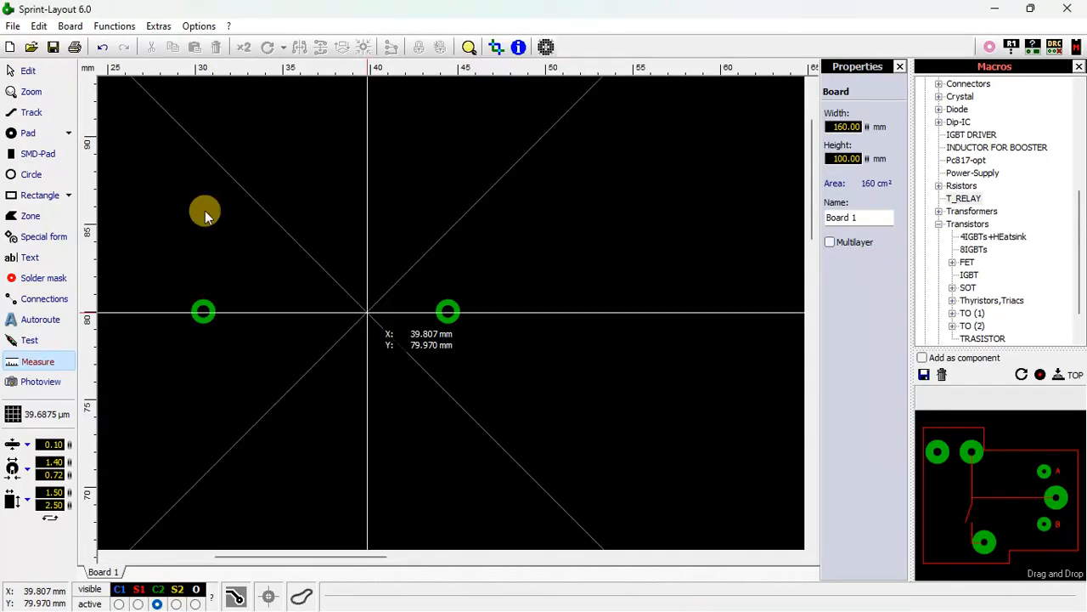
{"action": "scroll", "coordinate": [203, 322], "scroll_direction": "up", "scroll_amount": 1}
{"action": "scroll", "coordinate": [448, 302], "scroll_direction": "up", "scroll_amount": 3}
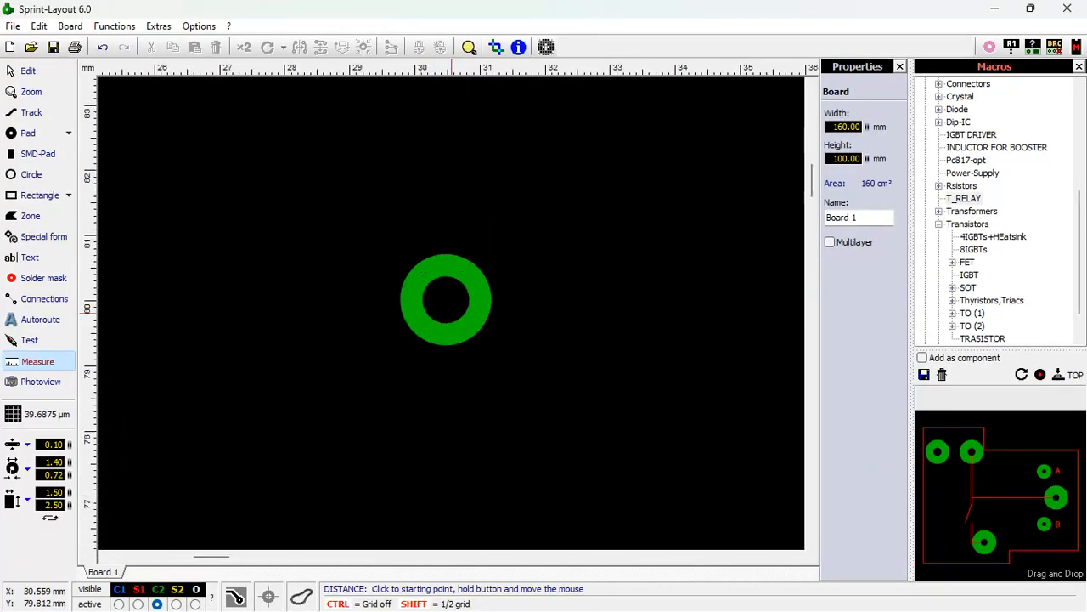
{"action": "left_click_drag", "start_coordinate": [390, 290], "coordinate": [764, 321]}
{"action": "scroll", "coordinate": [498, 275], "scroll_direction": "down", "scroll_amount": 2}
{"action": "scroll", "coordinate": [764, 320], "scroll_direction": "down", "scroll_amount": 2}
{"action": "left_click_drag", "start_coordinate": [641, 323], "coordinate": [576, 310]}
{"action": "scroll", "coordinate": [701, 320], "scroll_direction": "down", "scroll_amount": 3}
{"action": "right_click", "coordinate": [565, 317]}
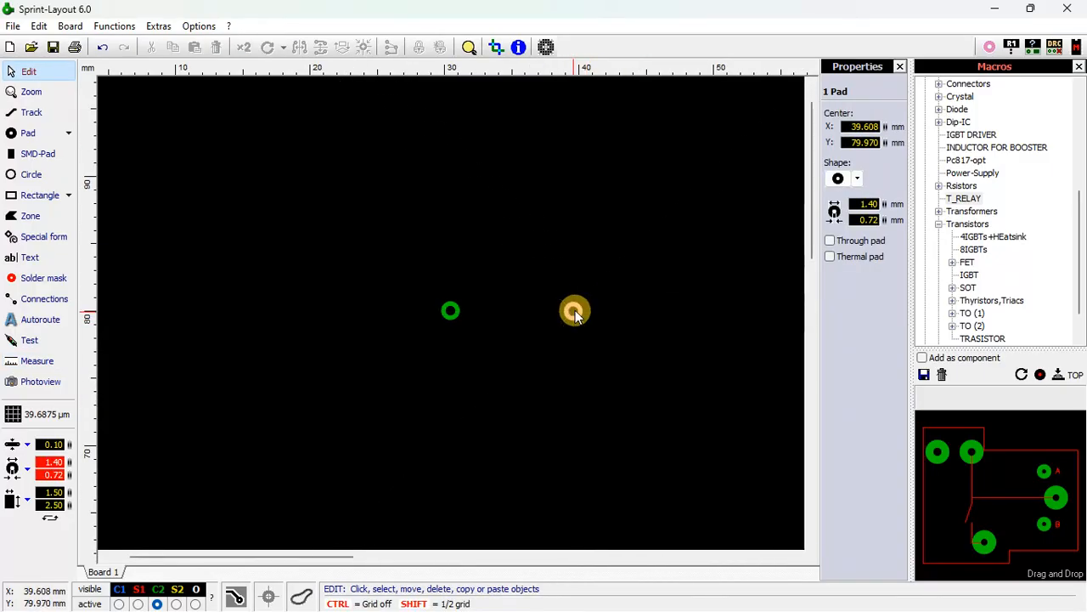
Step: Align the right pad horizontally with the left pad by shifting it up to Y 80.010 mm
{"action": "scroll", "coordinate": [675, 310], "scroll_direction": "up", "scroll_amount": 2}
{"action": "scroll", "coordinate": [301, 306], "scroll_direction": "up", "scroll_amount": 1}
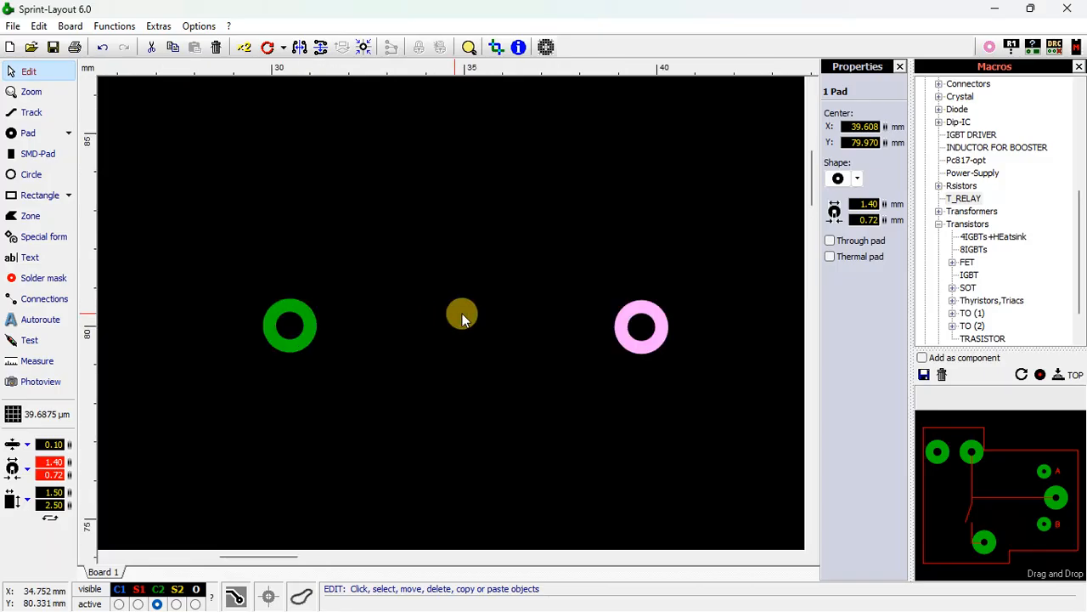
{"action": "left_click_drag", "start_coordinate": [647, 332], "coordinate": [640, 326]}
{"action": "left_click", "coordinate": [639, 326]}
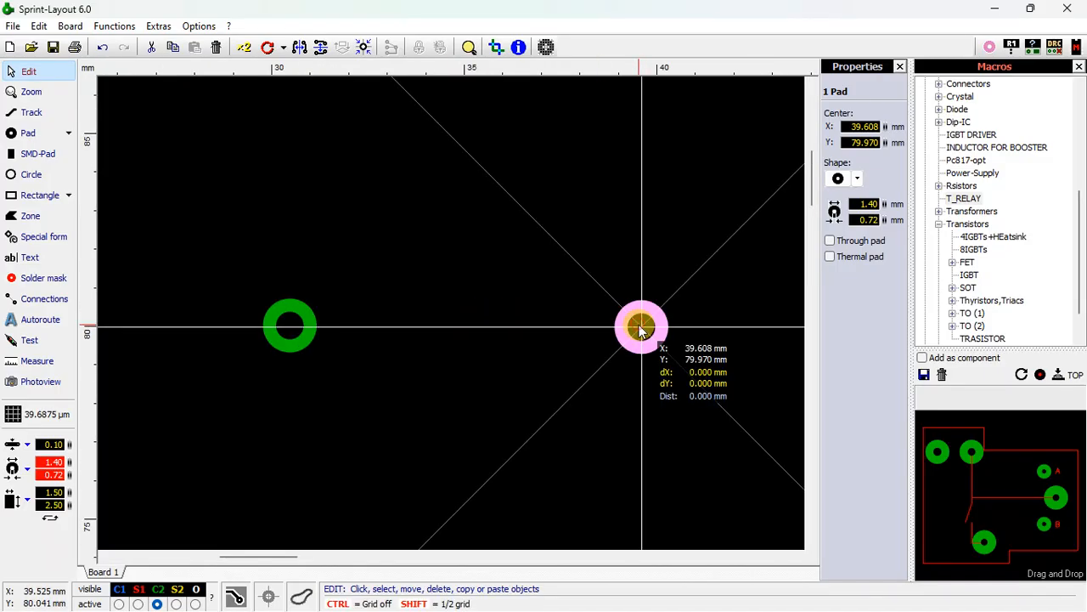
{"action": "key", "text": "Up"}
{"action": "left_click", "coordinate": [640, 326]}
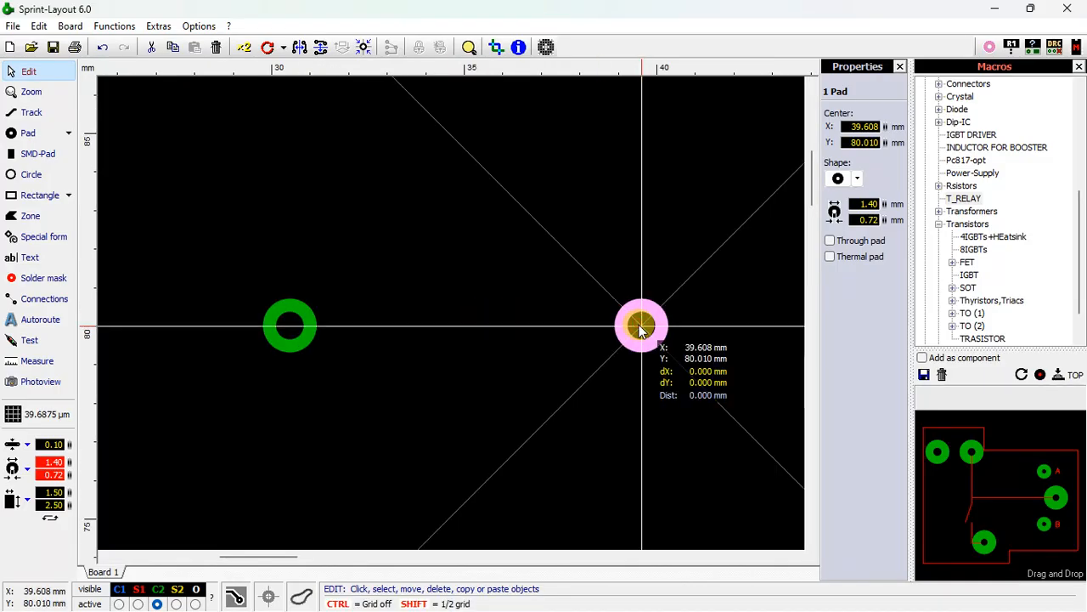
Step: Measure the required row spacing from the outer edge of the left pad's hole toward the right pad
{"action": "left_click", "coordinate": [34, 359]}
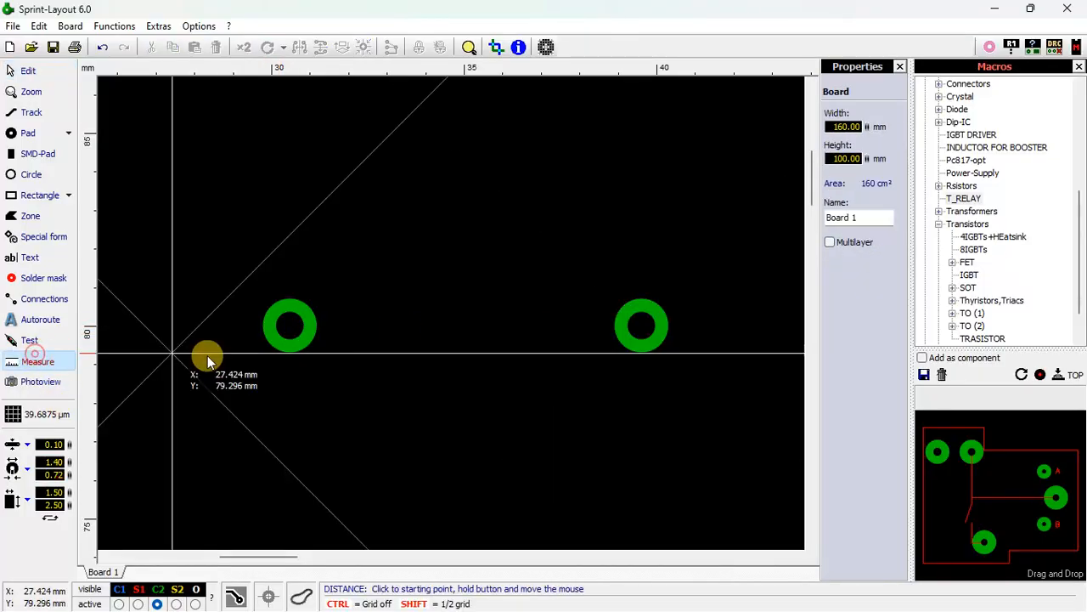
{"action": "left_click_drag", "start_coordinate": [276, 325], "coordinate": [619, 327]}
{"action": "key", "text": "Escape"}
Step: Move the right pad left in grid increments to X 38.695 mm, keeping Y at 80.010 mm
{"action": "left_click", "coordinate": [619, 325]}
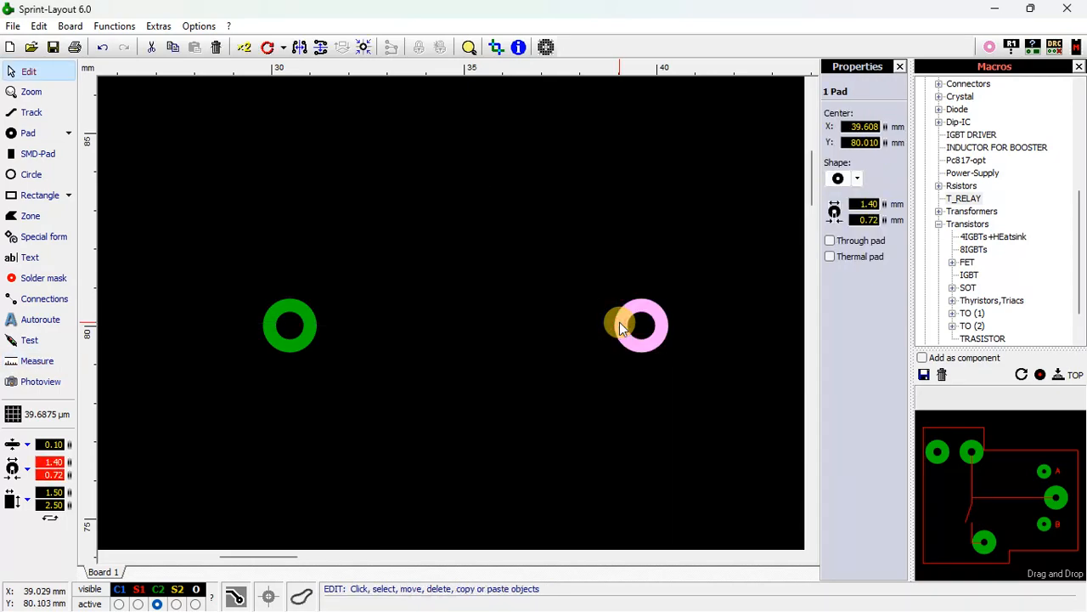
{"action": "key", "text": "Left"}
{"action": "key", "text": "Left"}
{"action": "key", "text": "Left"}
{"action": "key", "text": "Left"}
{"action": "key", "text": "Left"}
{"action": "key", "text": "Left"}
{"action": "key", "text": "Left"}
{"action": "key", "text": "Left"}
{"action": "key", "text": "Left"}
{"action": "key", "text": "Left"}
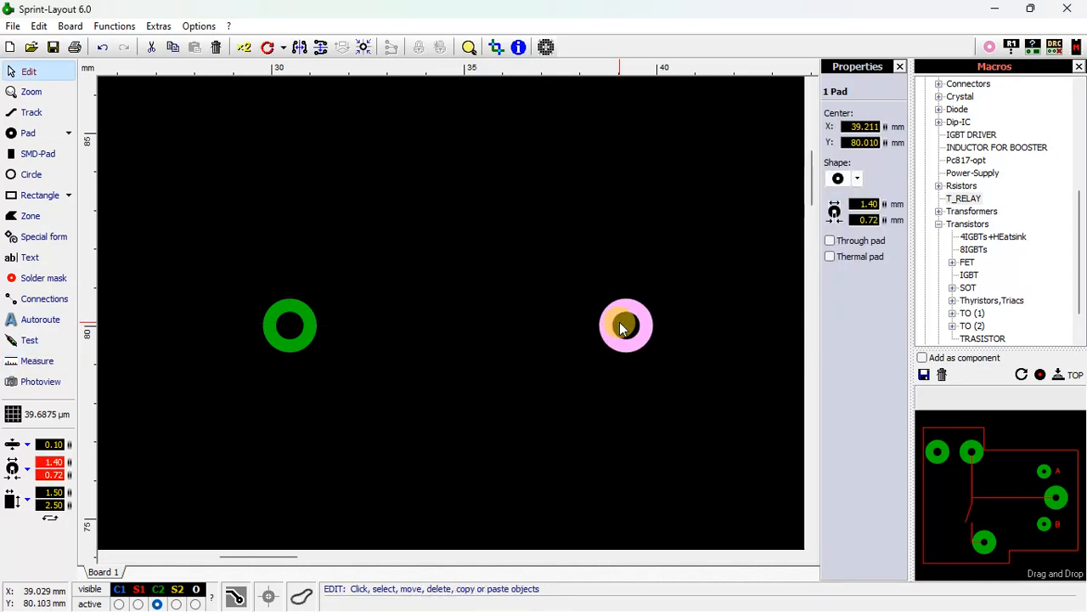
{"action": "key", "text": "Left"}
{"action": "key", "text": "Left"}
{"action": "key", "text": "Left"}
{"action": "key", "text": "Left"}
{"action": "key", "text": "Left"}
{"action": "key", "text": "Left"}
{"action": "key", "text": "Left"}
{"action": "key", "text": "Left"}
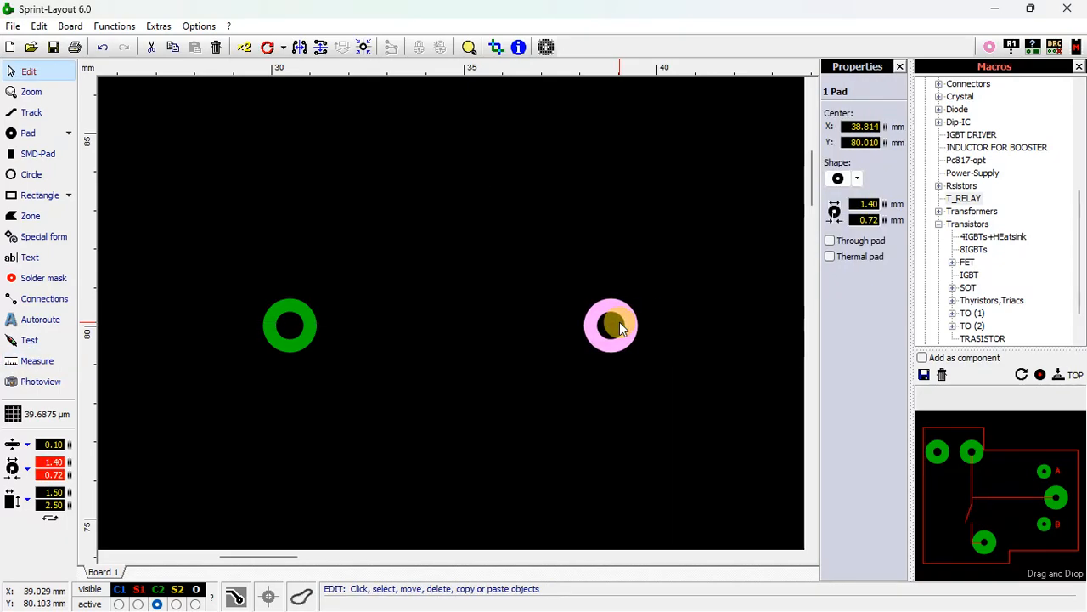
{"action": "key", "text": "Left"}
{"action": "key", "text": "Left"}
{"action": "key", "text": "Left"}
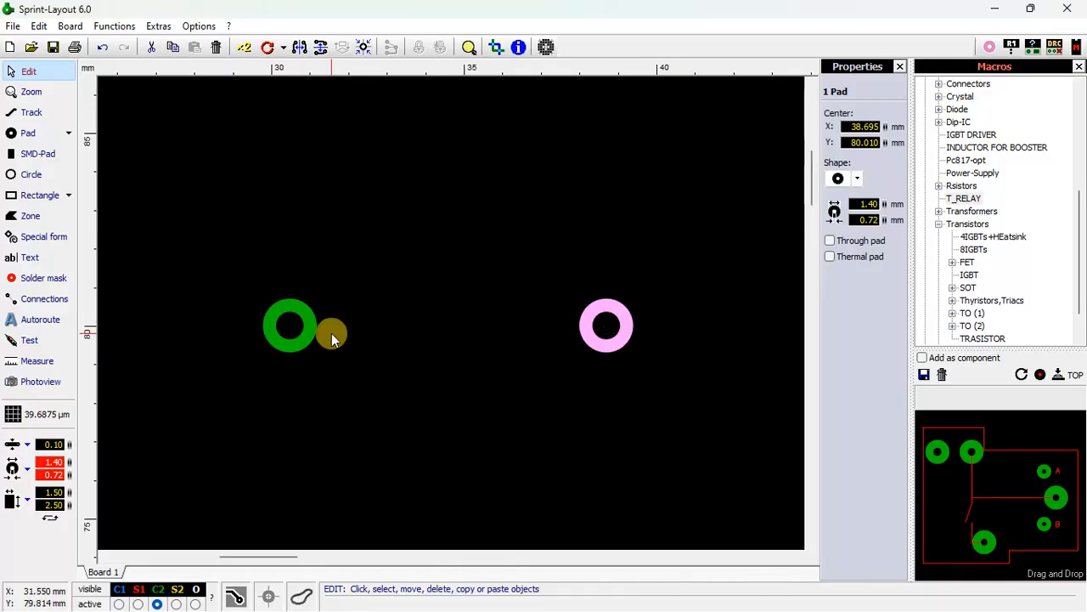
Step: Measure the row spacing from the outer edge of the left pad's hole to the outer edge of the right pad's hole
{"action": "scroll", "coordinate": [434, 333], "scroll_direction": "up", "scroll_amount": 1}
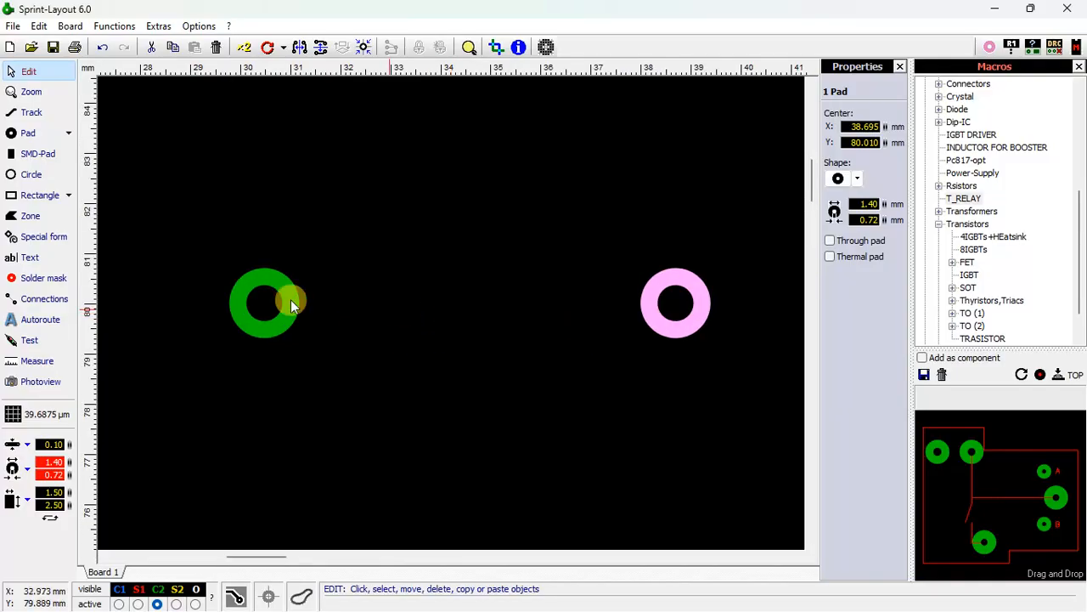
{"action": "left_click", "coordinate": [38, 360]}
{"action": "scroll", "coordinate": [290, 307], "scroll_direction": "up", "scroll_amount": 1}
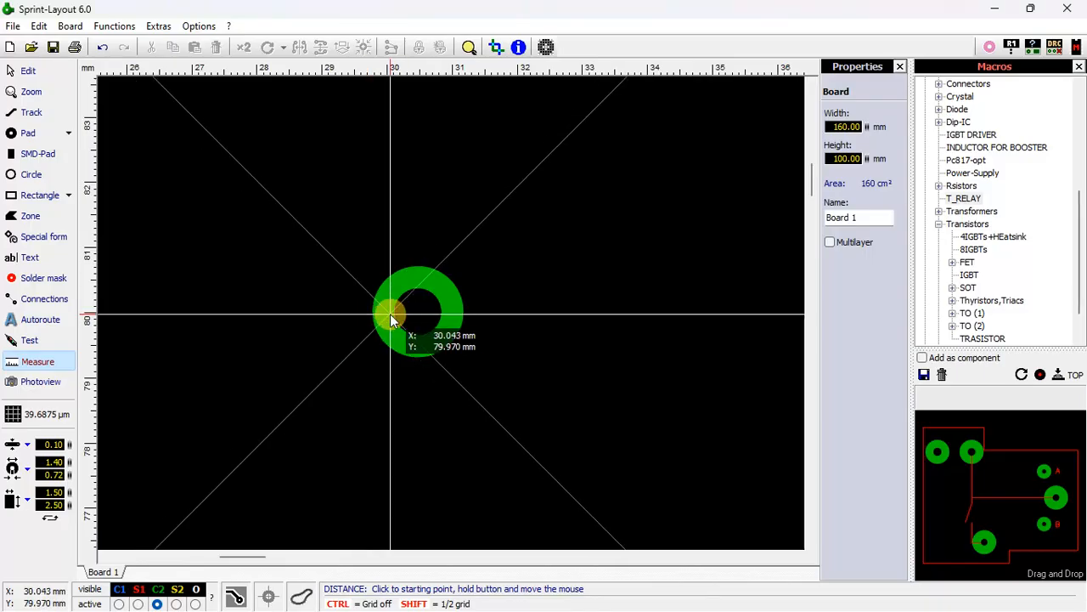
{"action": "scroll", "coordinate": [390, 316], "scroll_direction": "up", "scroll_amount": 2}
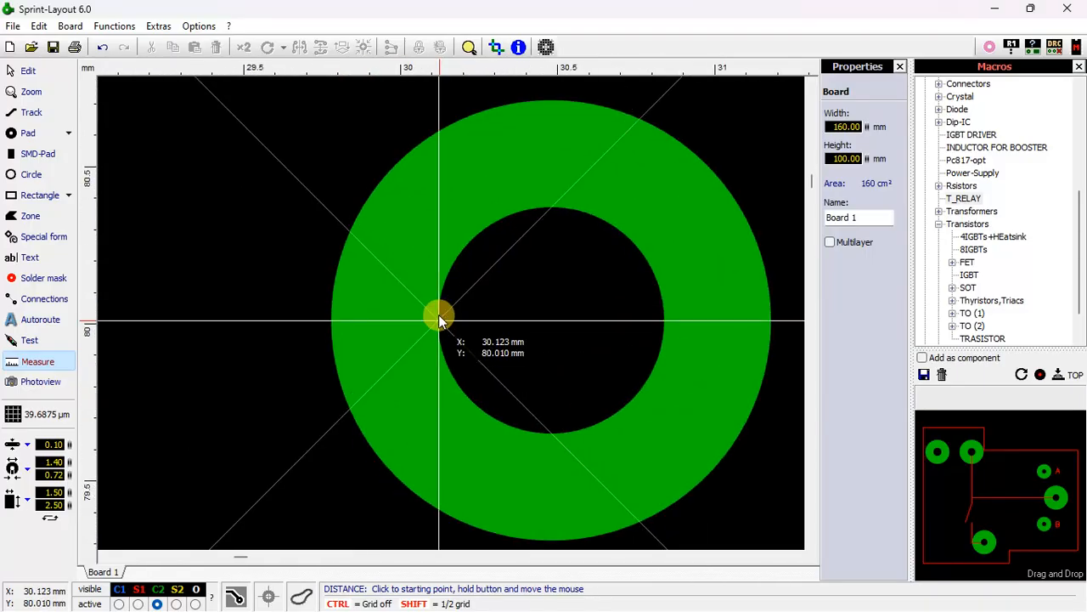
{"action": "scroll", "coordinate": [502, 316], "scroll_direction": "down", "scroll_amount": 10}
{"action": "mouse_move", "coordinate": [439, 315]}
{"action": "left_mouse_down"}
{"action": "mouse_move", "coordinate": [646, 328]}
{"action": "mouse_move", "coordinate": [451, 312]}
{"action": "mouse_move", "coordinate": [453, 231]}
{"action": "mouse_move", "coordinate": [468, 208]}
{"action": "mouse_move", "coordinate": [451, 327]}
{"action": "mouse_move", "coordinate": [441, 310]}
{"action": "left_mouse_up"}
{"action": "scroll", "coordinate": [645, 329], "scroll_direction": "up", "scroll_amount": 7}
{"action": "scroll", "coordinate": [468, 214], "scroll_direction": "up", "scroll_amount": 2}
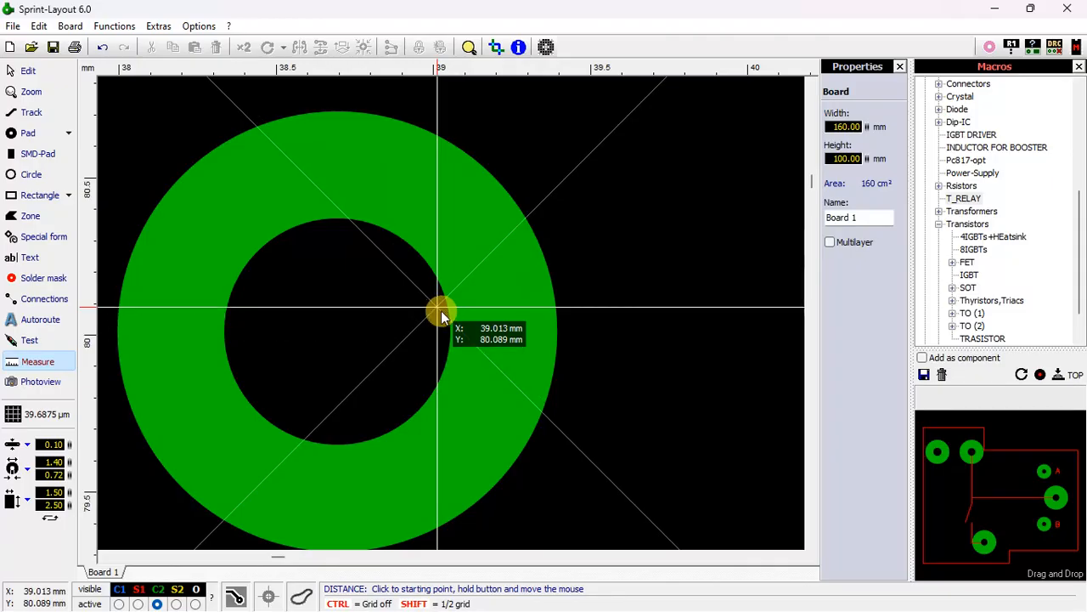
Step: Nudge the right pad one grid increment left to X 38.656 mm and deselect it
{"action": "key", "text": "Escape"}
{"action": "left_click", "coordinate": [441, 311]}
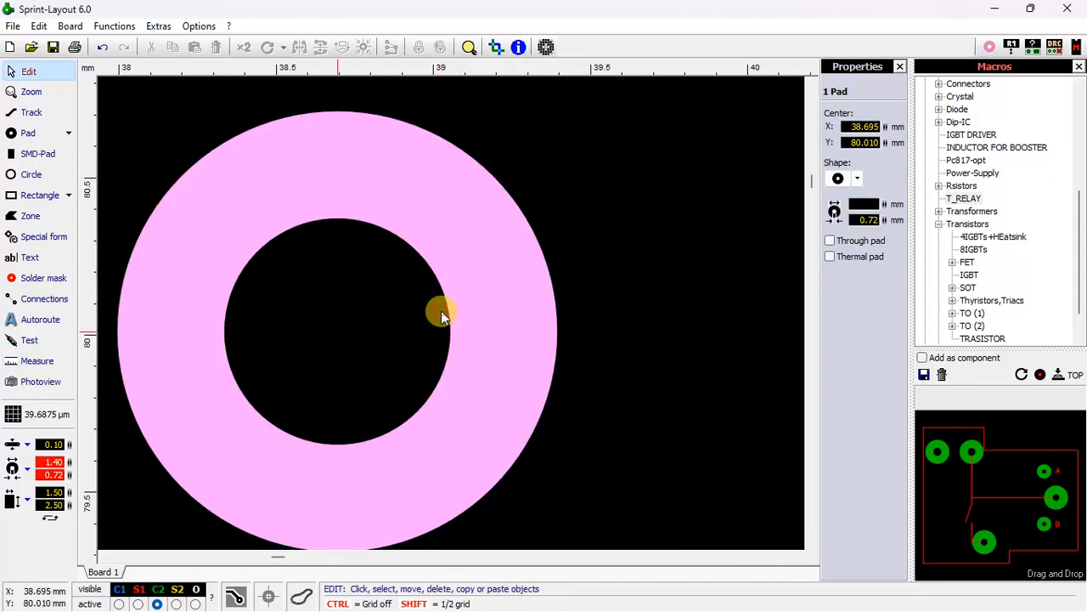
{"action": "key", "text": "Left"}
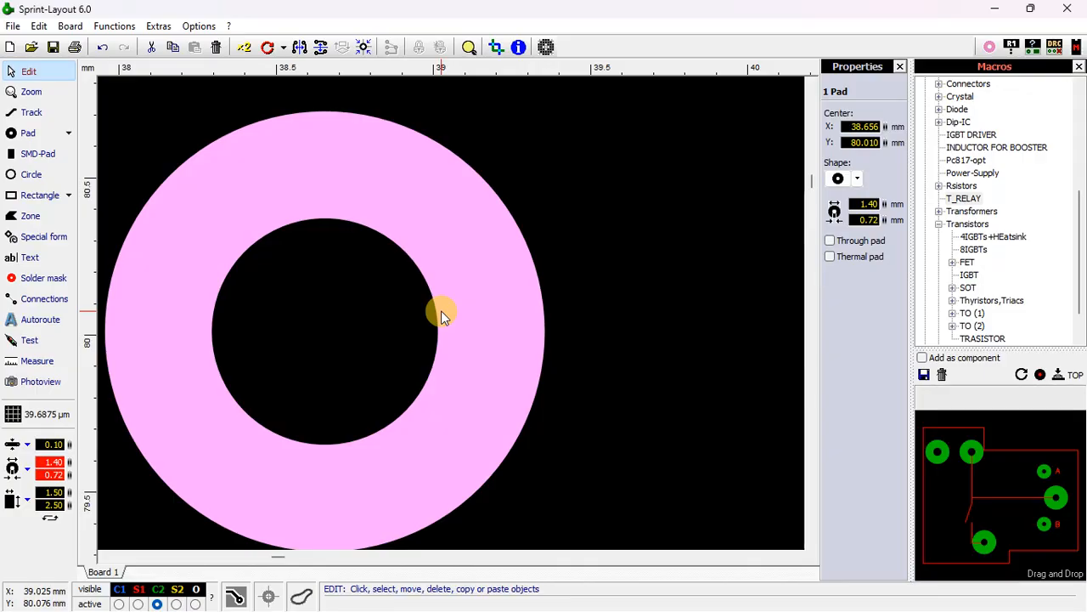
{"action": "scroll", "coordinate": [441, 311], "scroll_direction": "down", "scroll_amount": 6}
{"action": "left_click", "coordinate": [375, 311]}
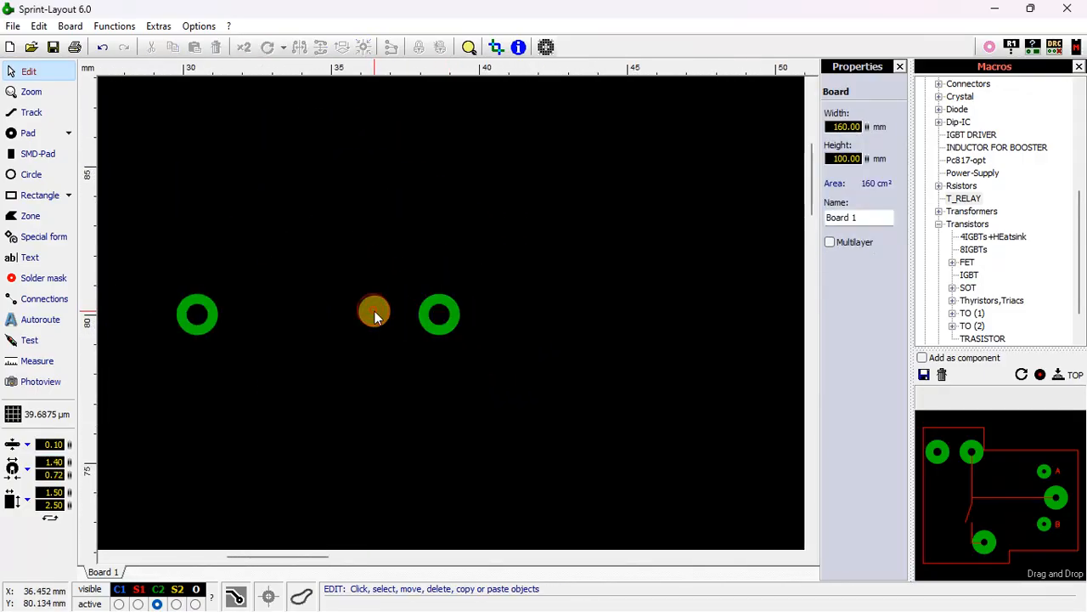
{"action": "scroll", "coordinate": [374, 311], "scroll_direction": "down", "scroll_amount": 2}
{"action": "scroll", "coordinate": [406, 313], "scroll_direction": "up", "scroll_amount": 1}
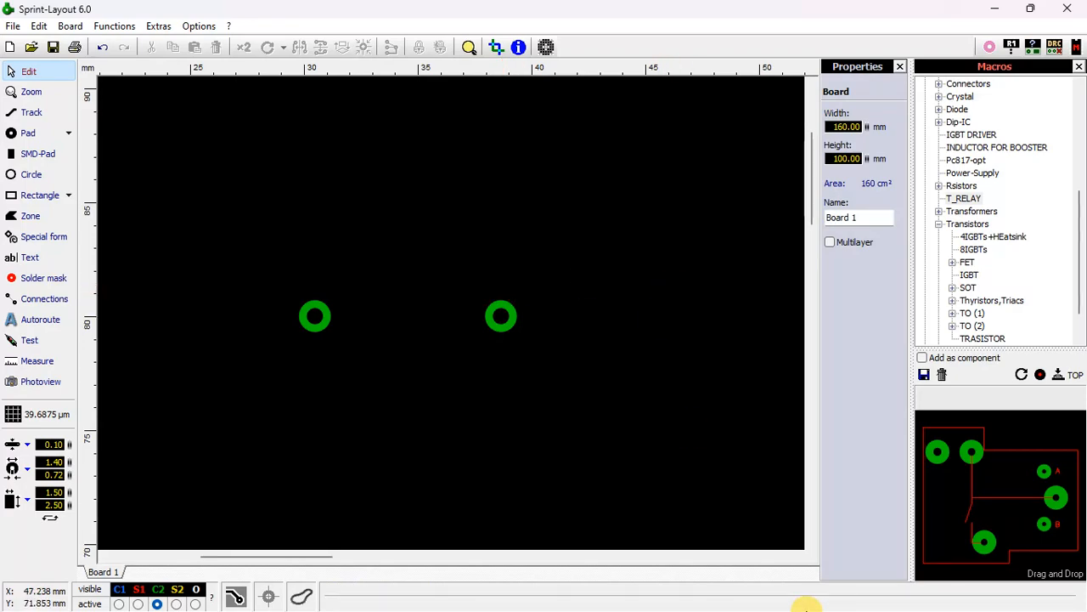
{"action": "scroll", "coordinate": [429, 255], "scroll_direction": "down", "scroll_amount": 3}
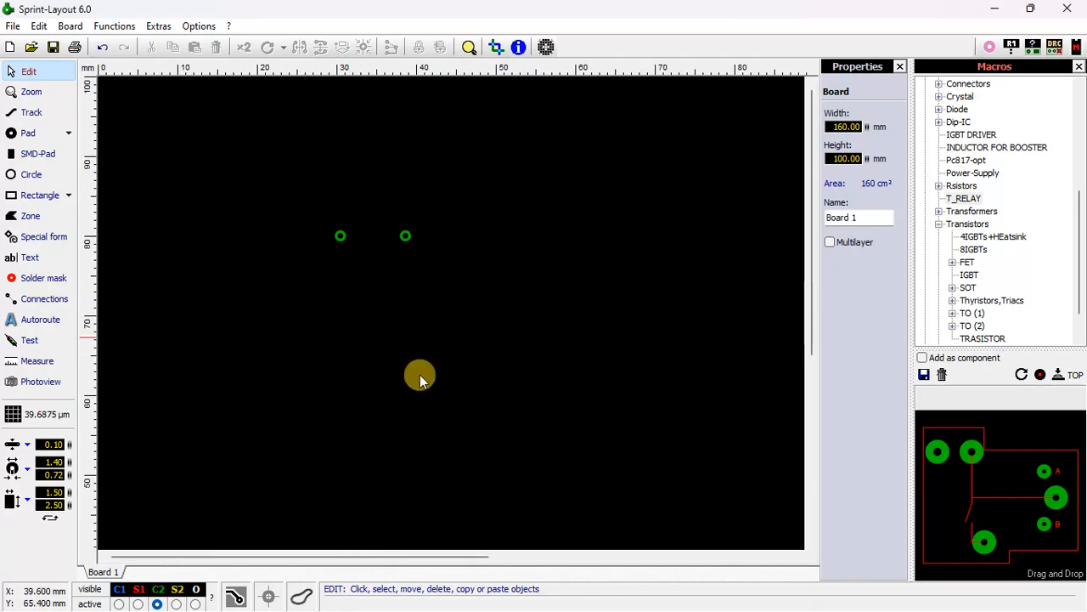
Step: Switch to the PIC16F72 datasheet and locate the lower lead width dimension B on the package side view
{"action": "left_click", "coordinate": [996, 9]}
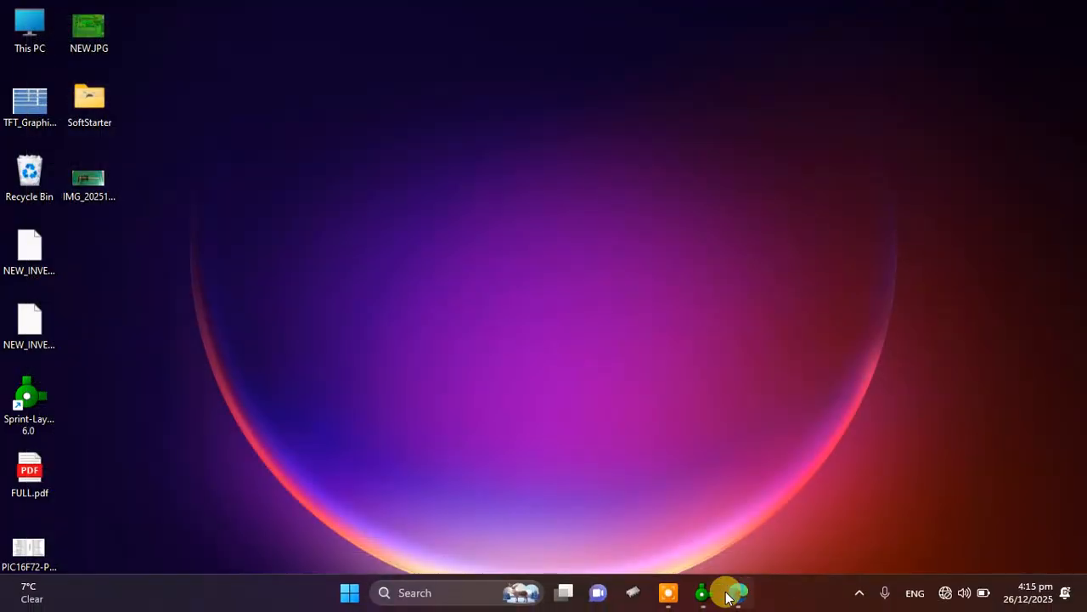
{"action": "left_click", "coordinate": [726, 591]}
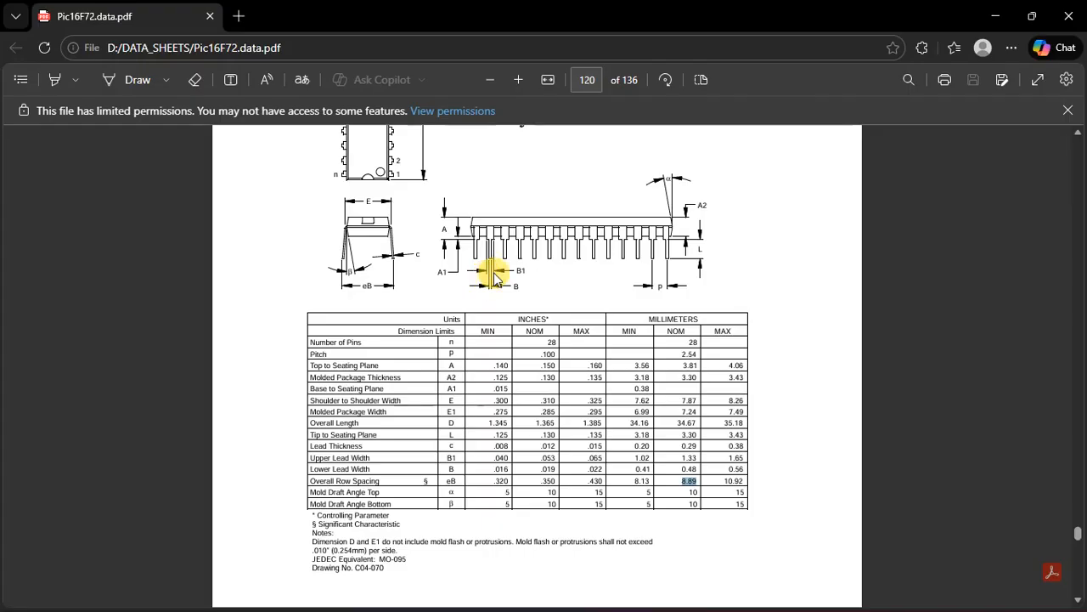
{"action": "scroll", "coordinate": [488, 289], "scroll_direction": "up", "scroll_amount": 3}
{"action": "scroll", "coordinate": [486, 297], "scroll_direction": "down", "scroll_amount": 3}
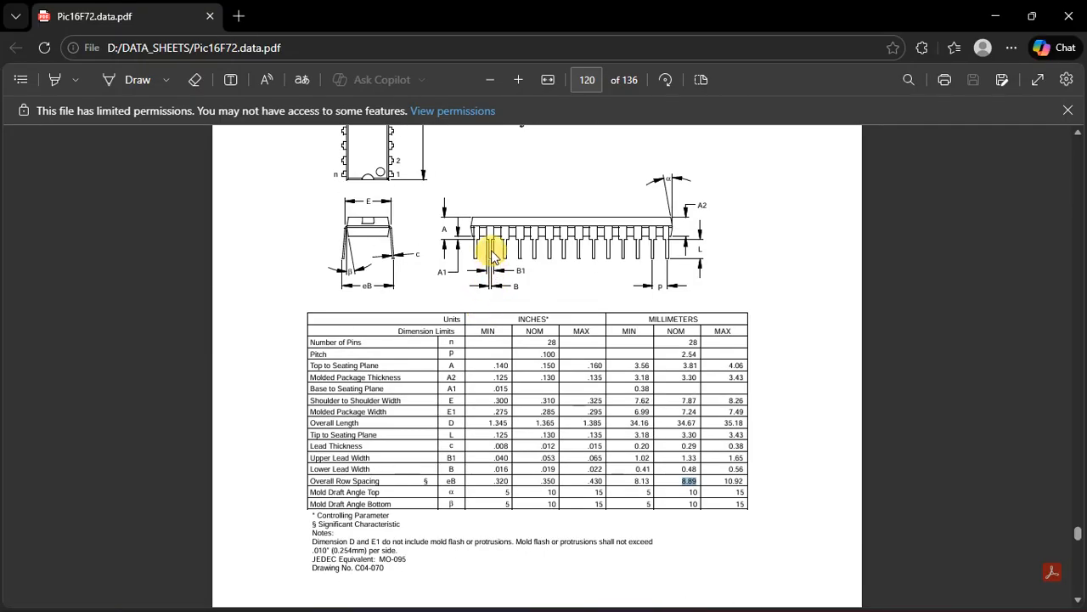
{"action": "left_click", "coordinate": [481, 277]}
{"action": "left_click_drag", "start_coordinate": [518, 284], "coordinate": [503, 280]}
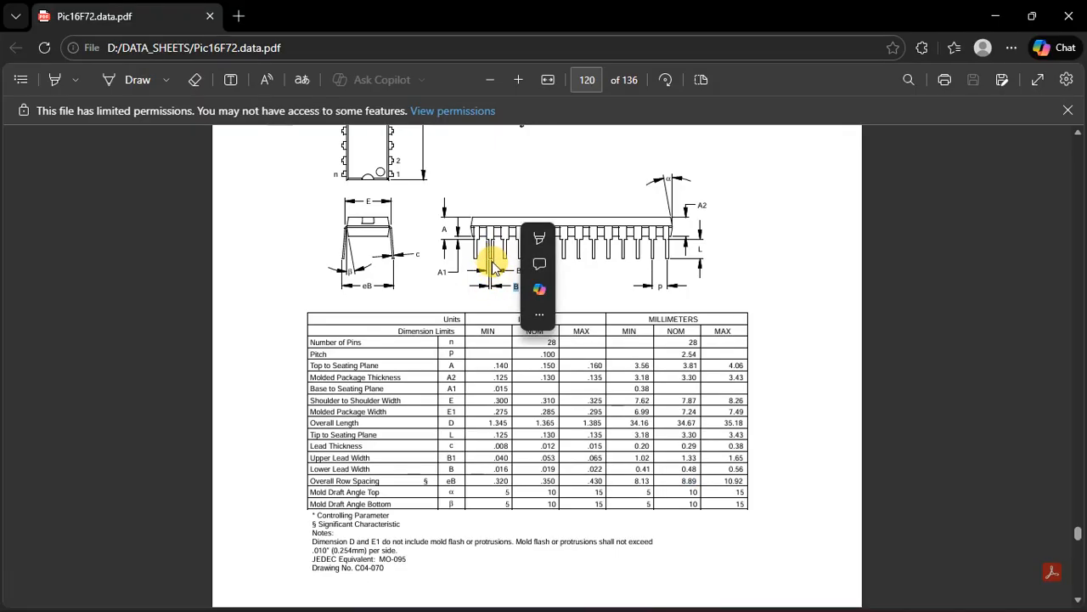
{"action": "left_click", "coordinate": [499, 295]}
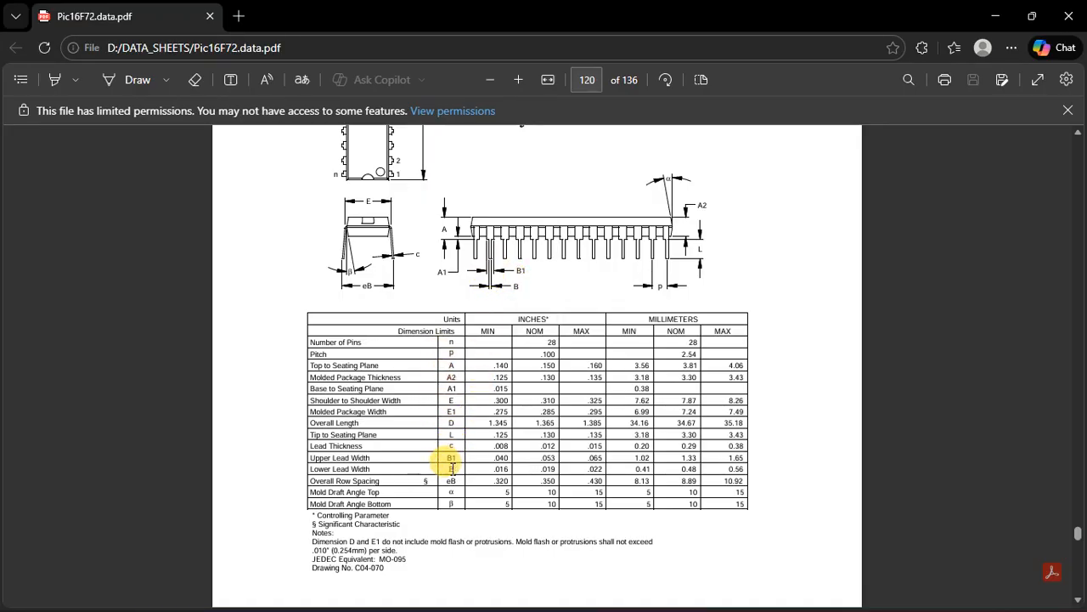
Step: Check the nominal and maximum lower lead width in the millimeters columns of the dimension table
{"action": "left_click_drag", "start_coordinate": [446, 468], "coordinate": [729, 476]}
{"action": "left_click", "coordinate": [689, 470]}
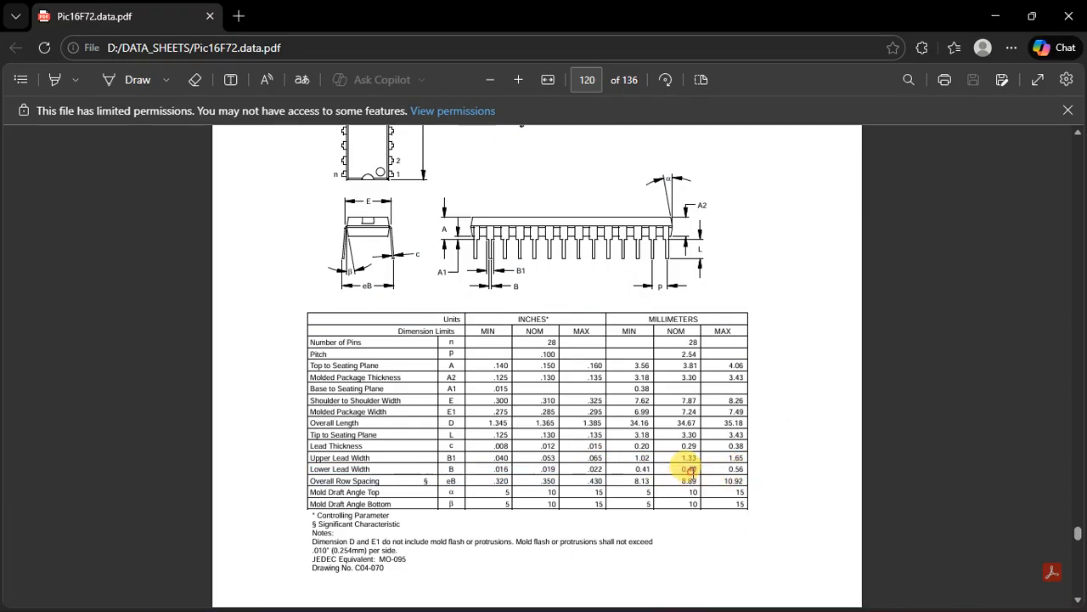
{"action": "left_click", "coordinate": [684, 469]}
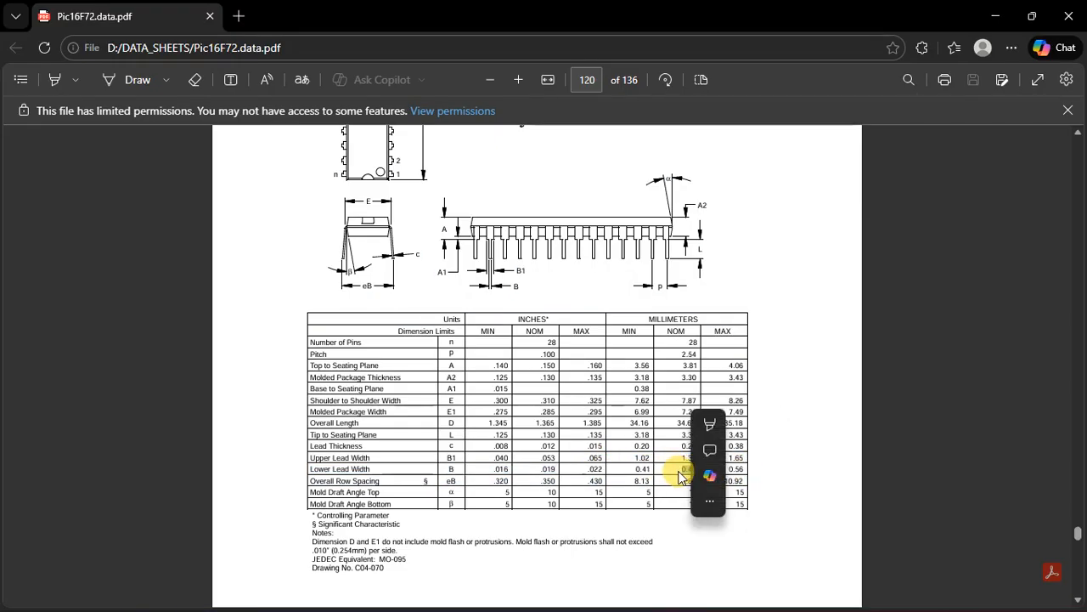
{"action": "left_click", "coordinate": [681, 472]}
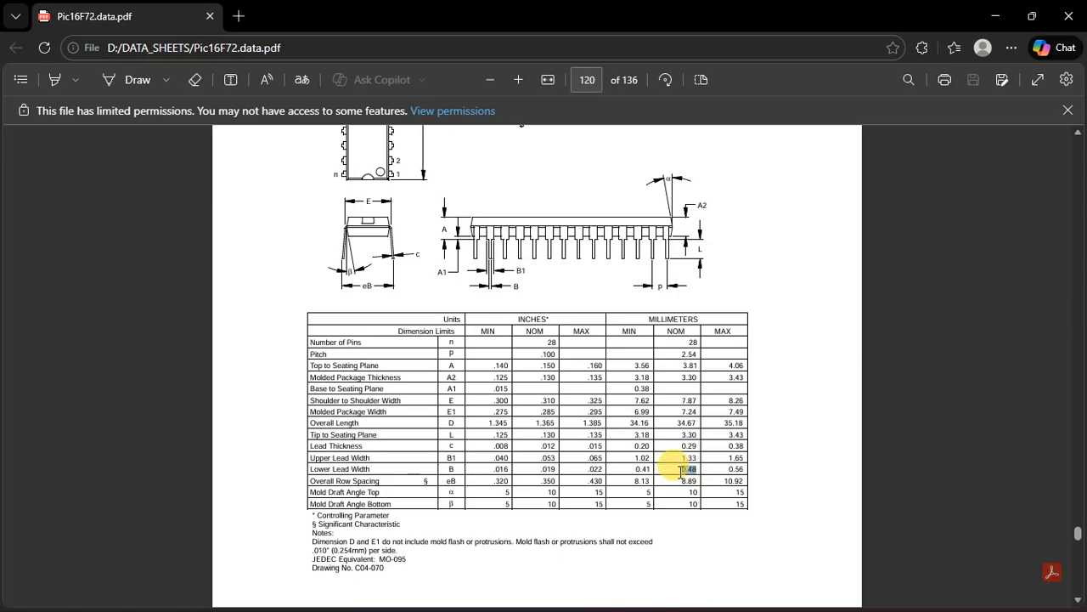
{"action": "left_click", "coordinate": [681, 472]}
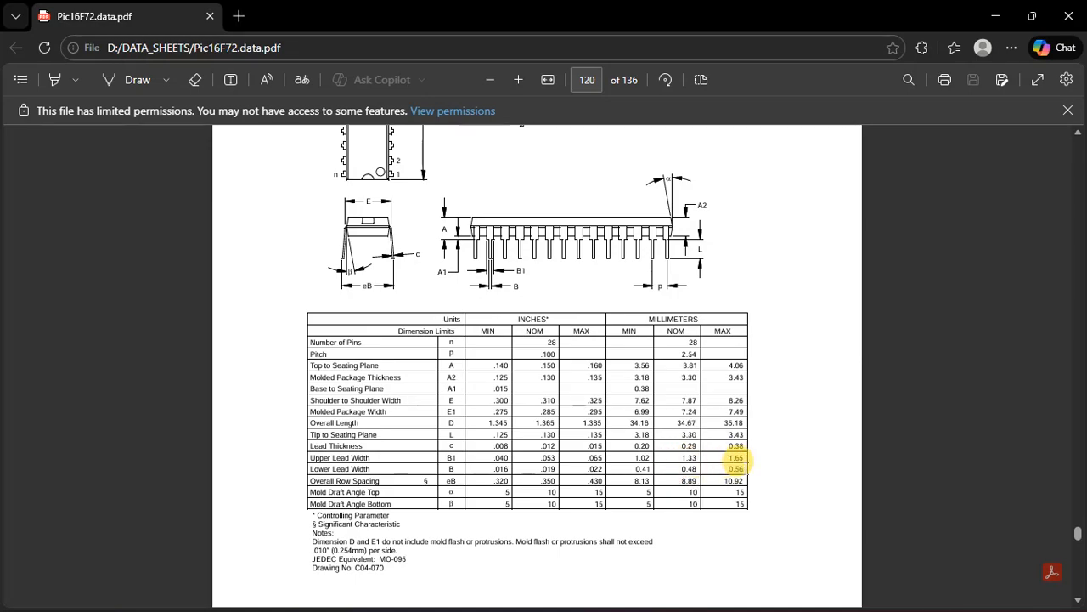
{"action": "left_click_drag", "start_coordinate": [725, 469], "coordinate": [728, 469]}
{"action": "left_click", "coordinate": [725, 470]}
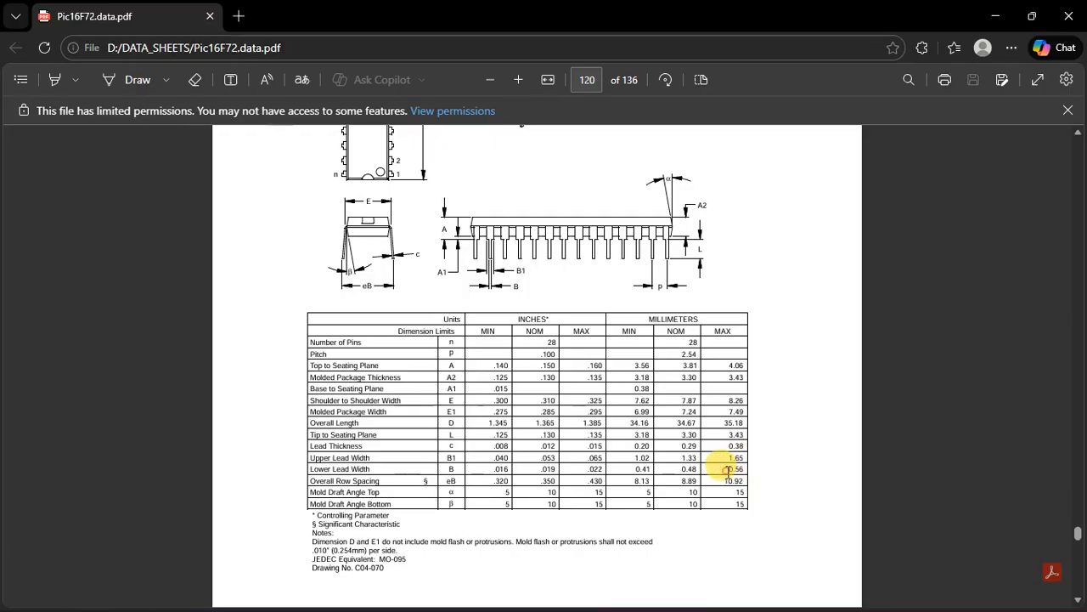
{"action": "double_click", "coordinate": [735, 469]}
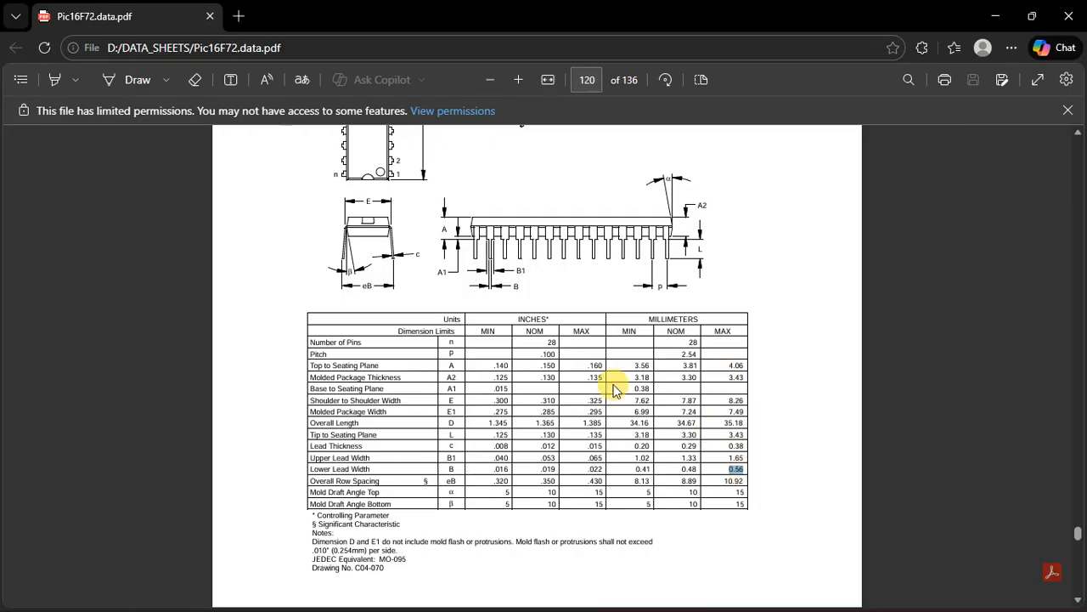
{"action": "left_click", "coordinate": [739, 470]}
{"action": "left_click_drag", "start_coordinate": [741, 470], "coordinate": [722, 467]}
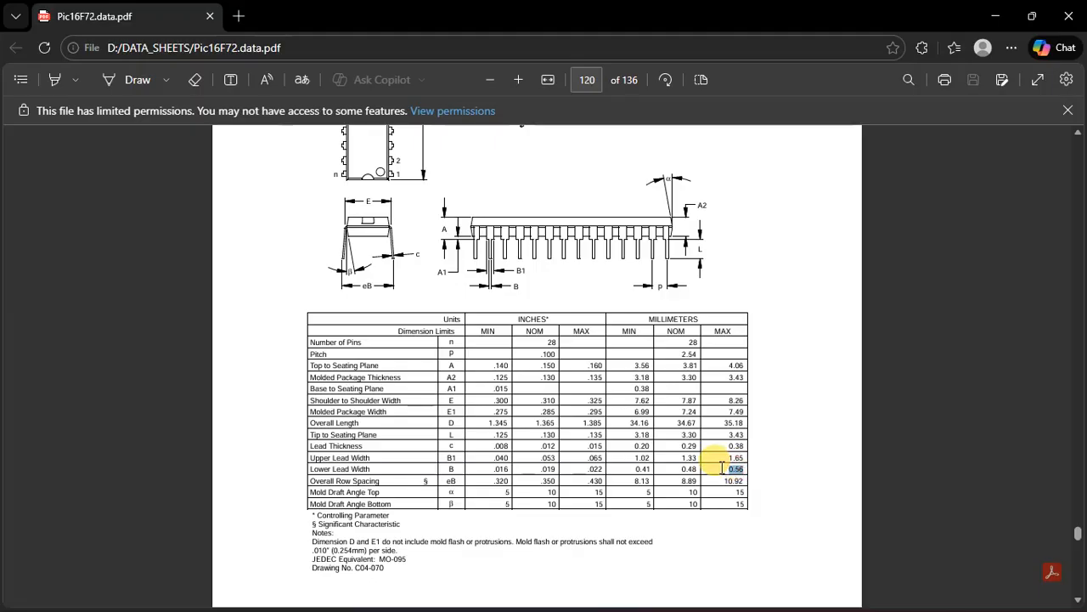
{"action": "left_click", "coordinate": [690, 446]}
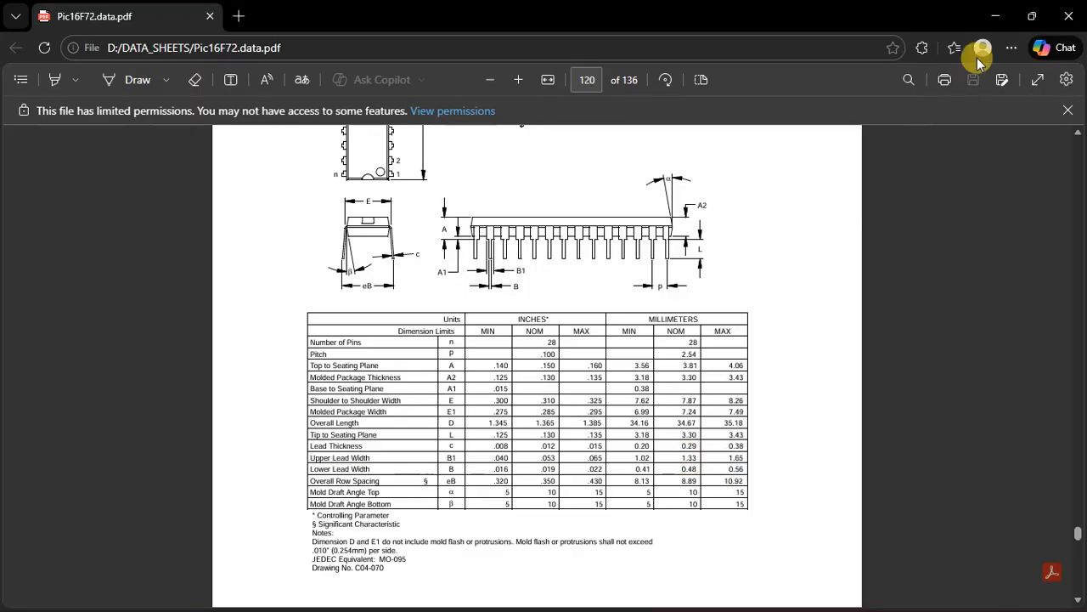
Step: Return to Sprint-Layout and set the hole diameter of both pads to 0.60 mm
{"action": "left_click", "coordinate": [995, 17]}
{"action": "left_click", "coordinate": [701, 598]}
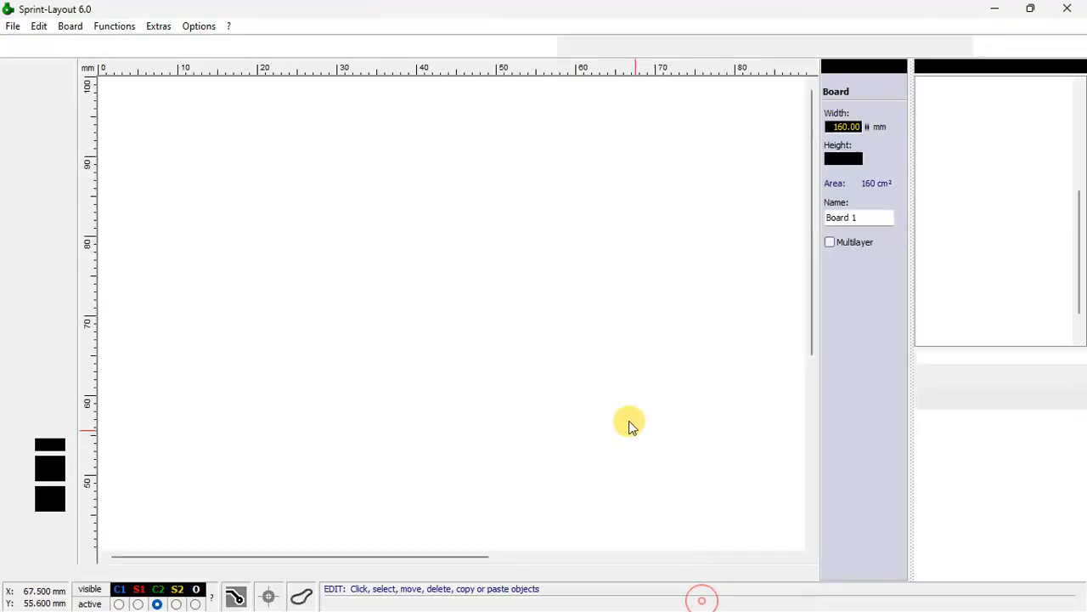
{"action": "scroll", "coordinate": [452, 313], "scroll_direction": "up", "scroll_amount": 3}
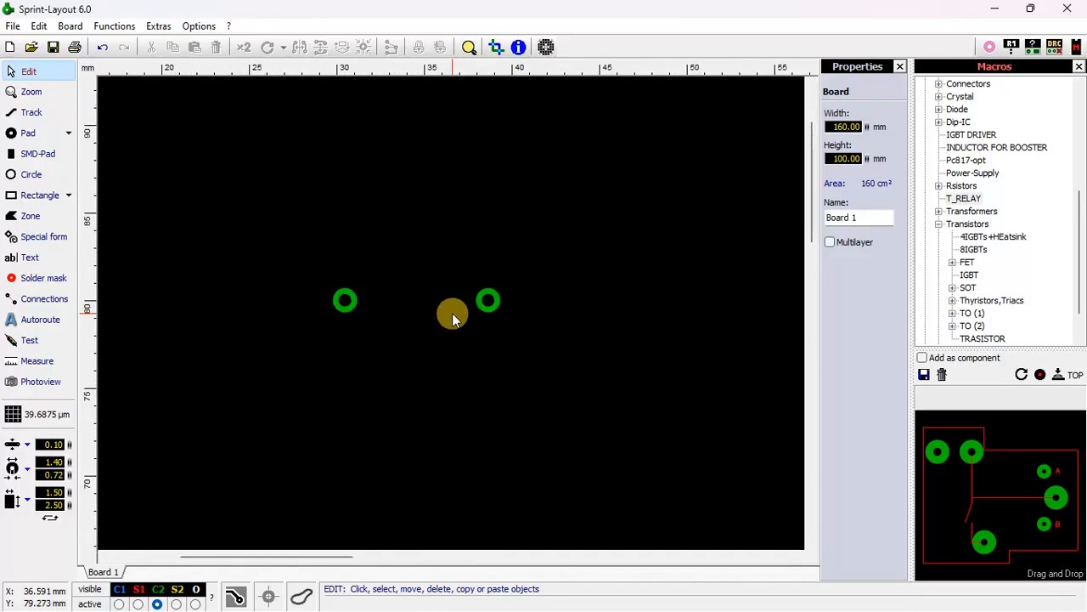
{"action": "left_click_drag", "start_coordinate": [304, 251], "coordinate": [533, 351]}
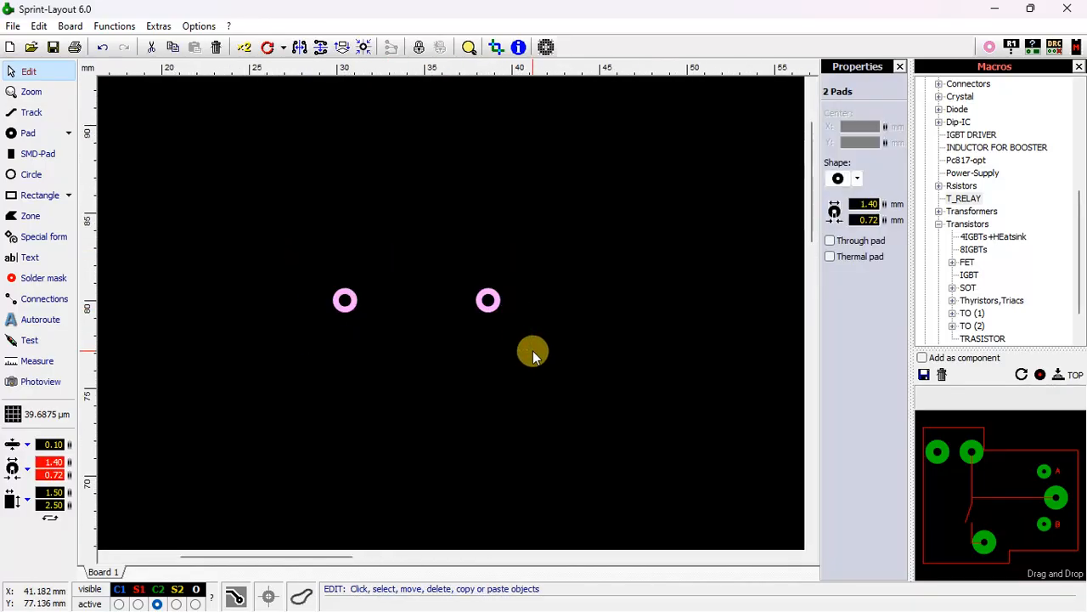
{"action": "left_click", "coordinate": [868, 219]}
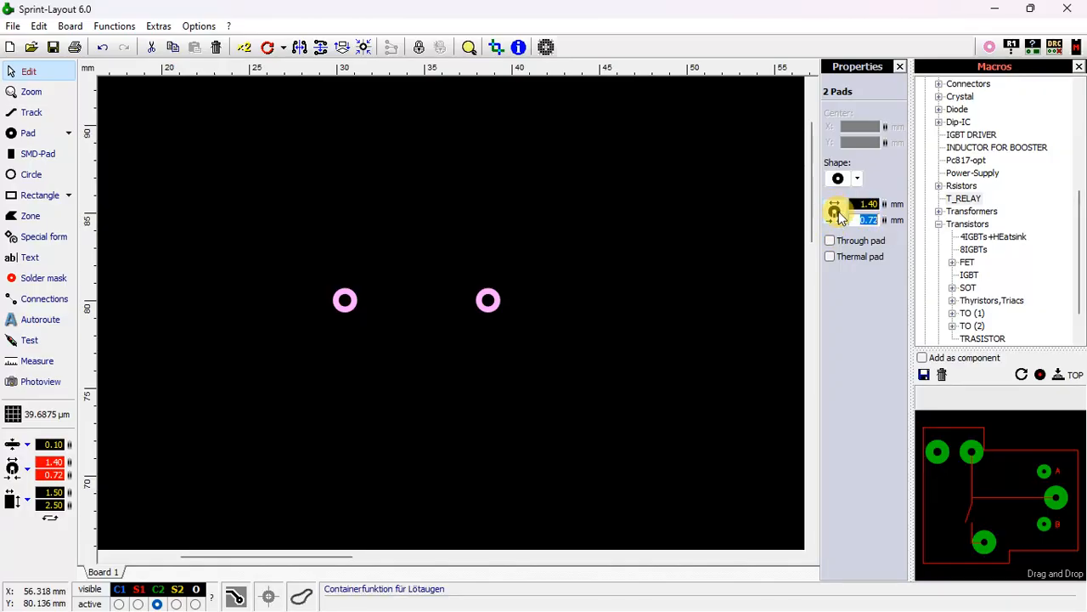
{"action": "left_click", "coordinate": [867, 204]}
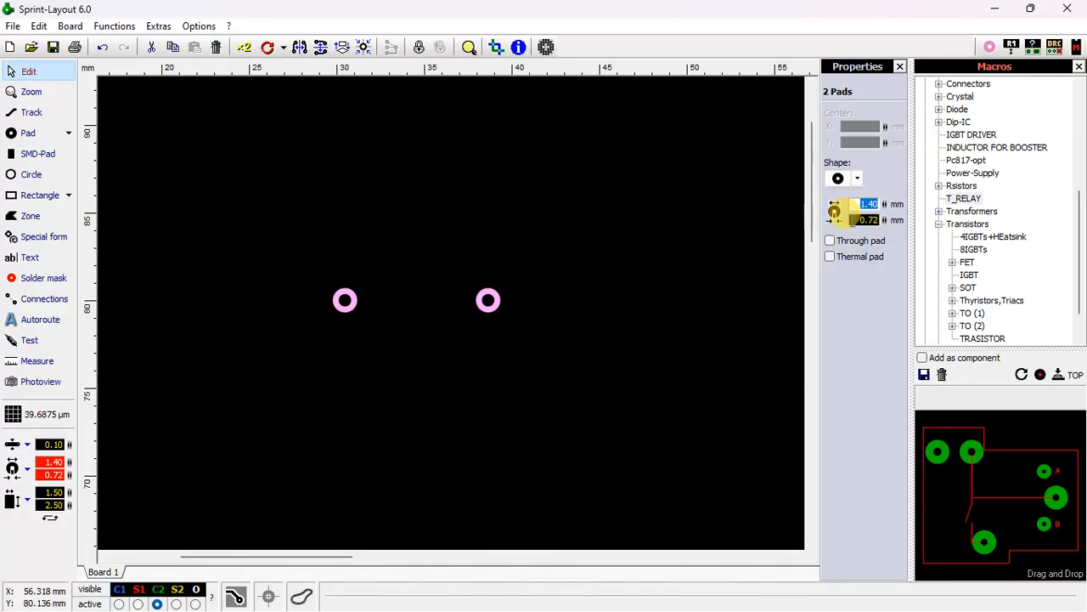
{"action": "left_click", "coordinate": [884, 220]}
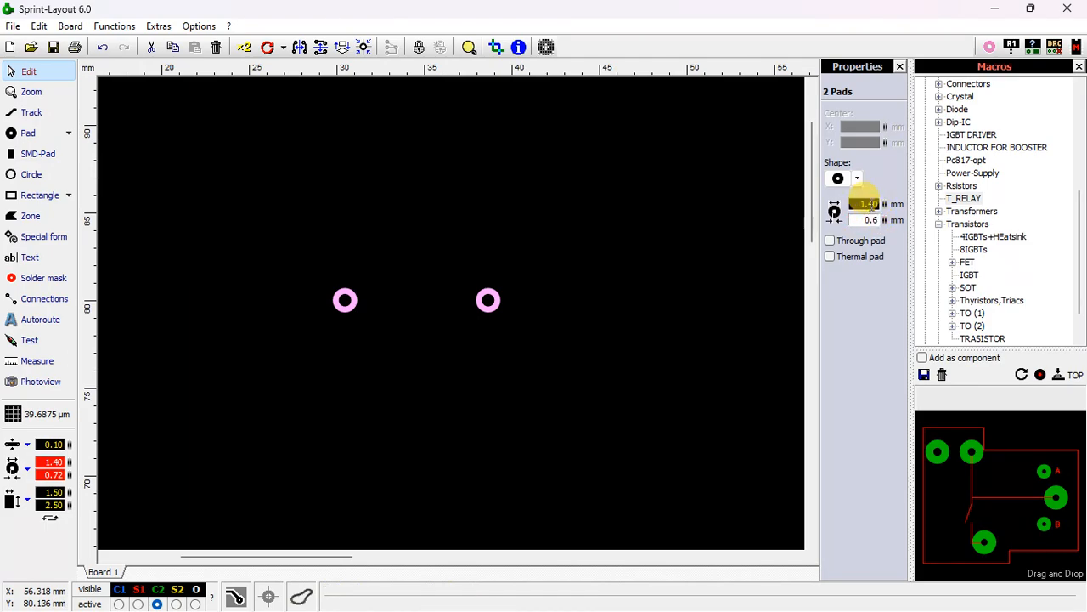
{"action": "left_click", "coordinate": [870, 204]}
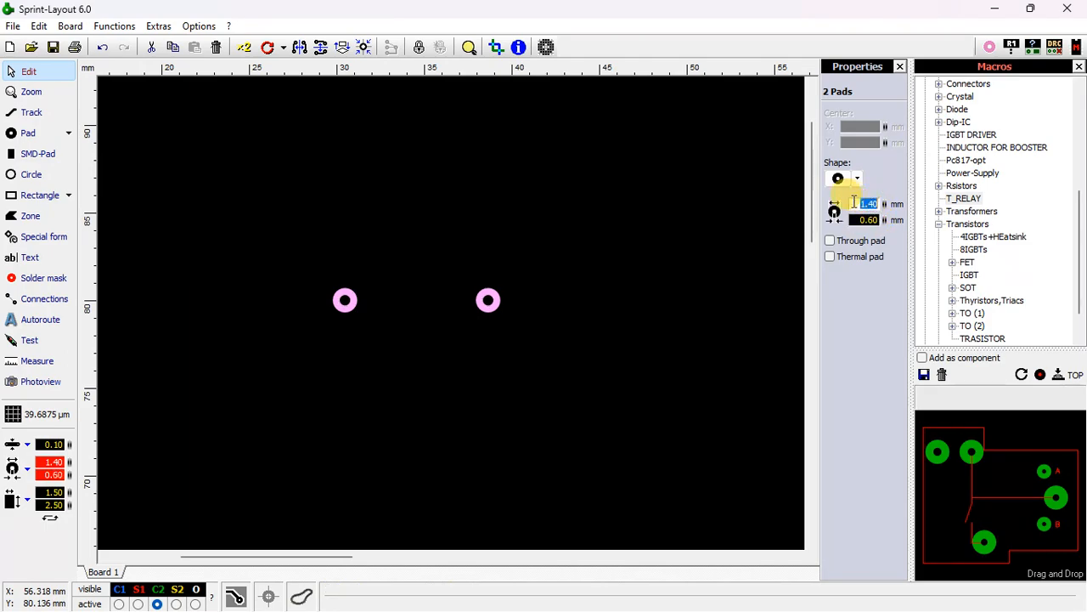
Step: Switch to the PIC16F72 datasheet and check the upper lead width B1 row of the dimension table, including the millimeters columns
{"action": "left_click", "coordinate": [995, 8]}
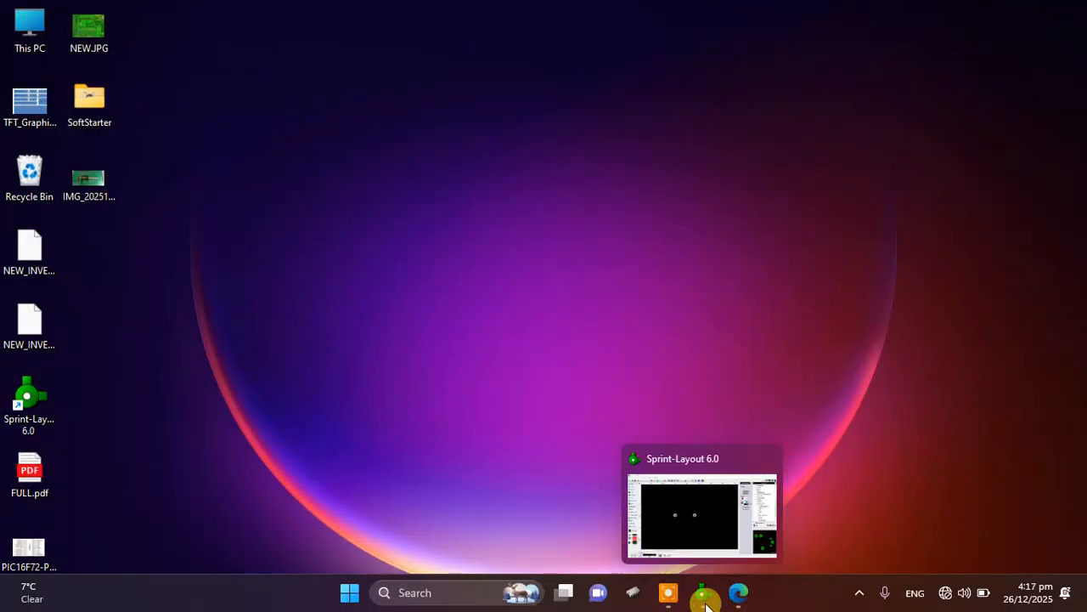
{"action": "mouse_move", "coordinate": [705, 601]}
{"action": "left_click", "coordinate": [736, 594]}
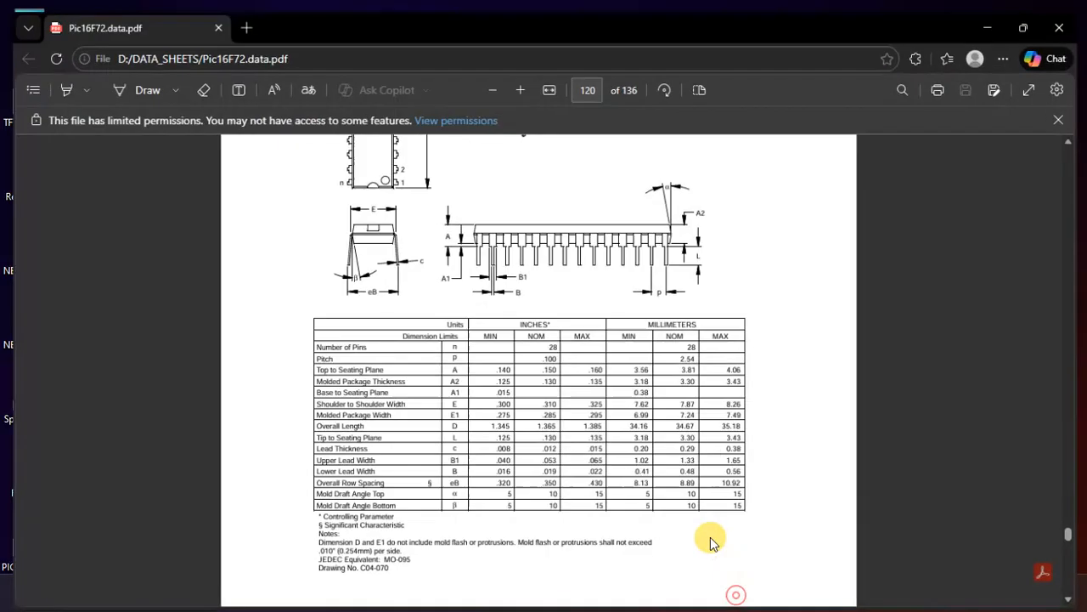
{"action": "scroll", "coordinate": [497, 242], "scroll_direction": "up", "scroll_amount": 3}
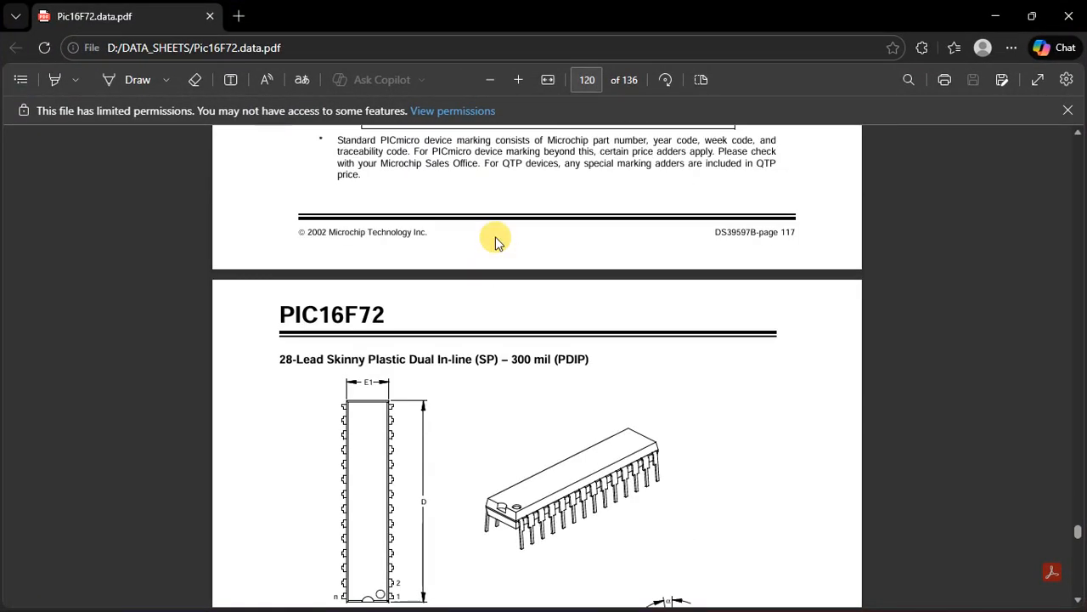
{"action": "scroll", "coordinate": [497, 242], "scroll_direction": "down", "scroll_amount": 3}
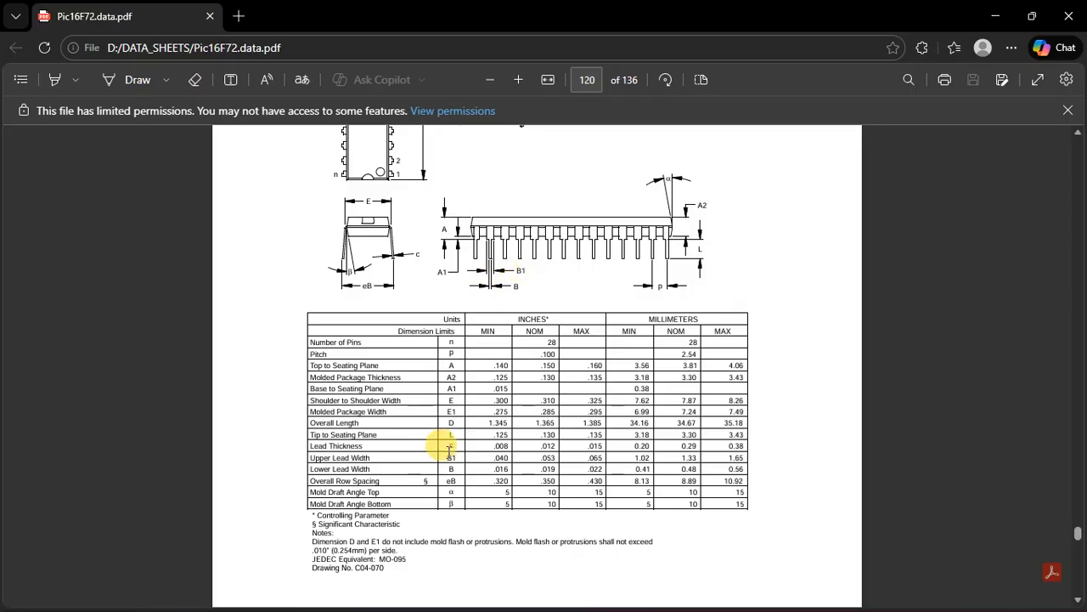
{"action": "left_click_drag", "start_coordinate": [450, 457], "coordinate": [741, 460]}
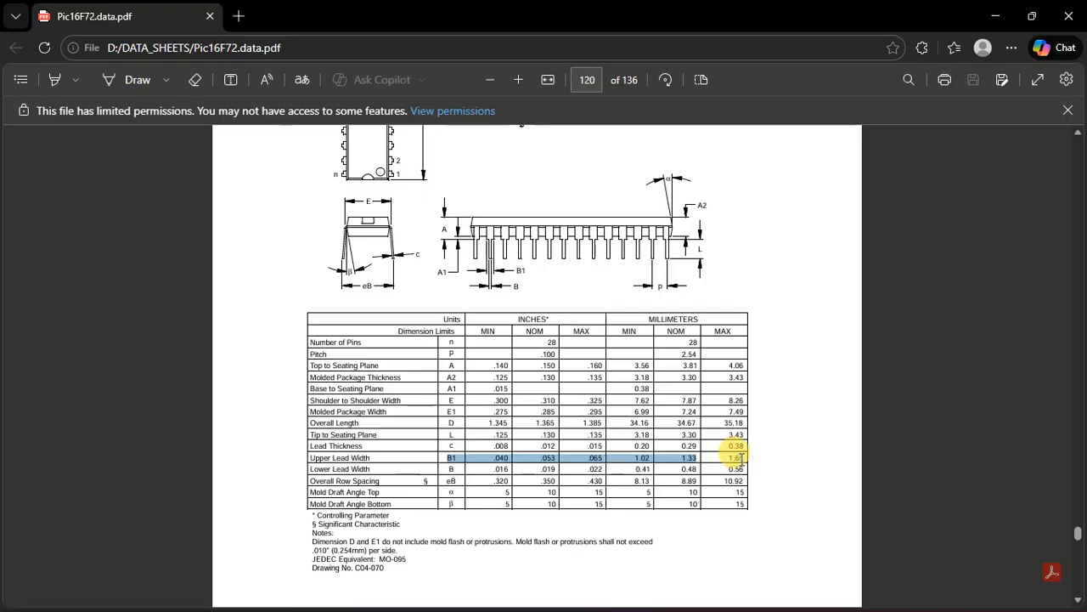
{"action": "left_click", "coordinate": [996, 15]}
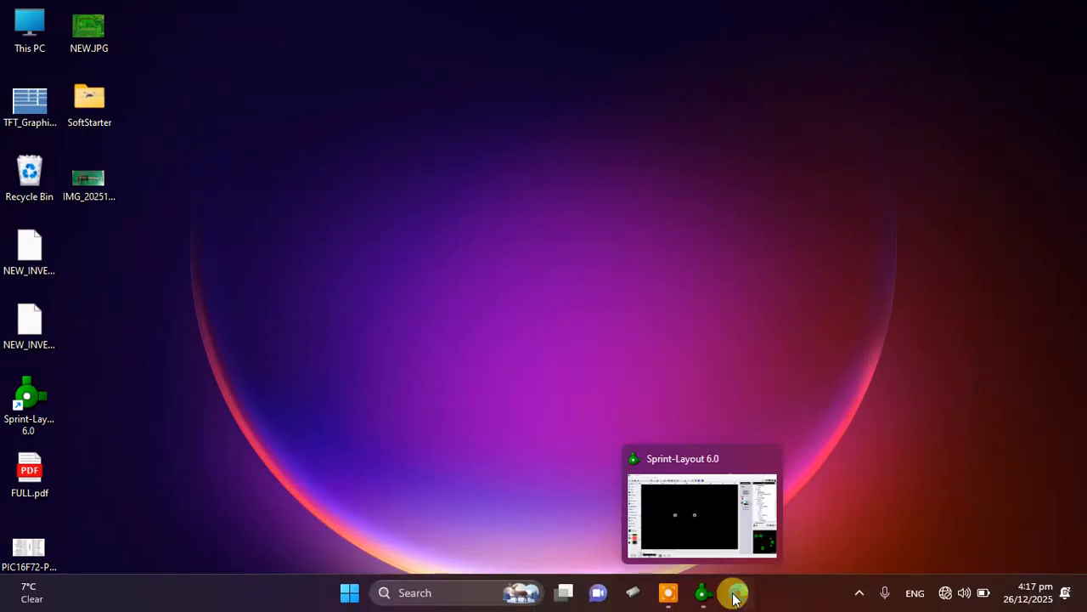
{"action": "left_click", "coordinate": [735, 594]}
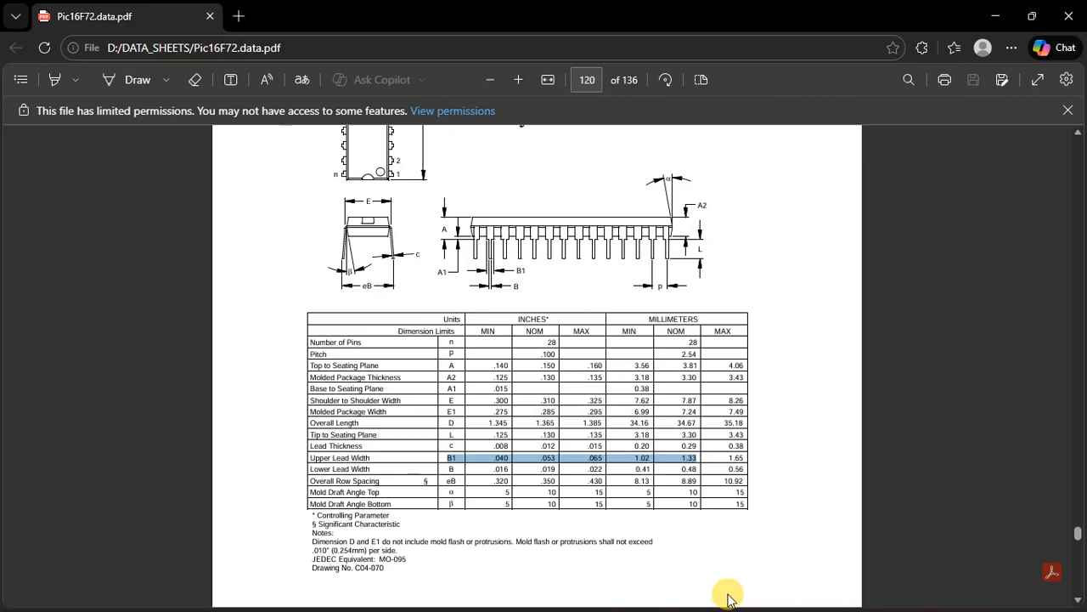
{"action": "left_click", "coordinate": [996, 16]}
{"action": "left_click", "coordinate": [707, 596]}
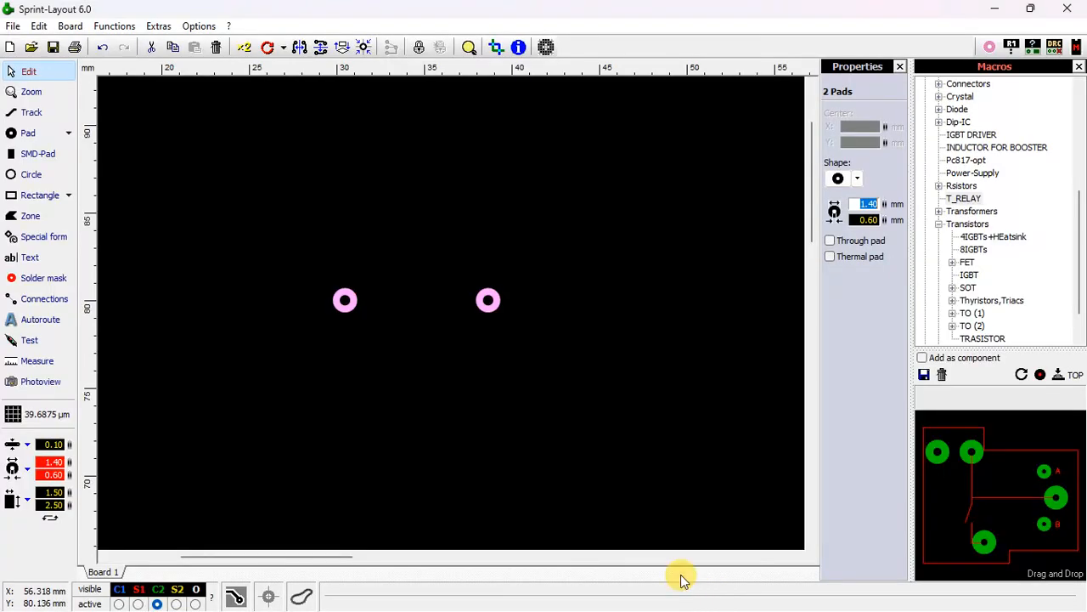
Step: Open the IMG_20251226_144139_892.jpg circuit board photo from the desktop and examine the shape of the IC pads up close
{"action": "left_click", "coordinate": [996, 11]}
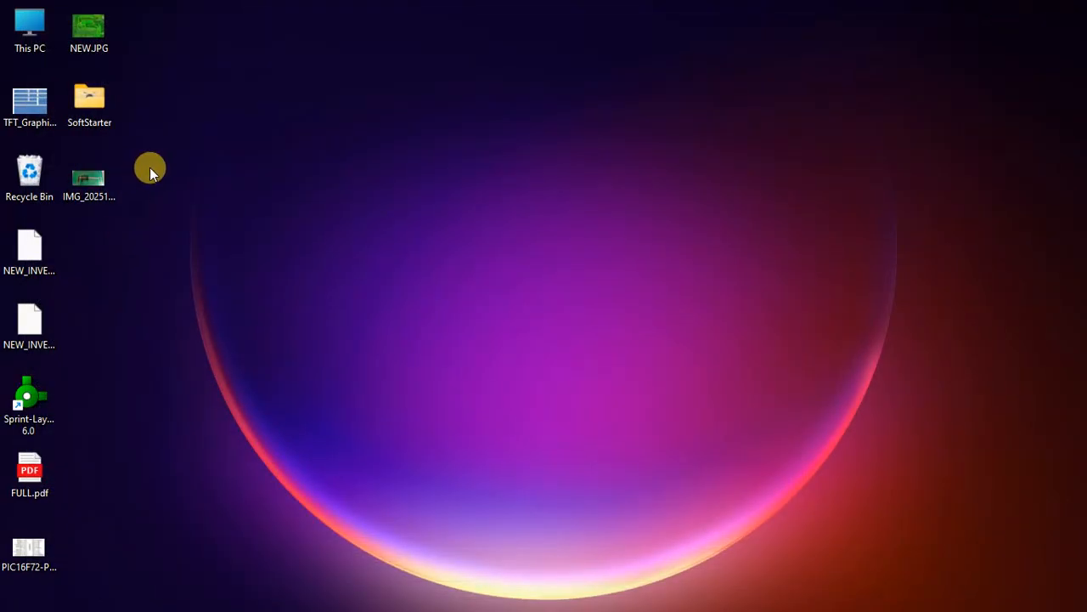
{"action": "left_click", "coordinate": [76, 184]}
{"action": "double_click", "coordinate": [75, 185]}
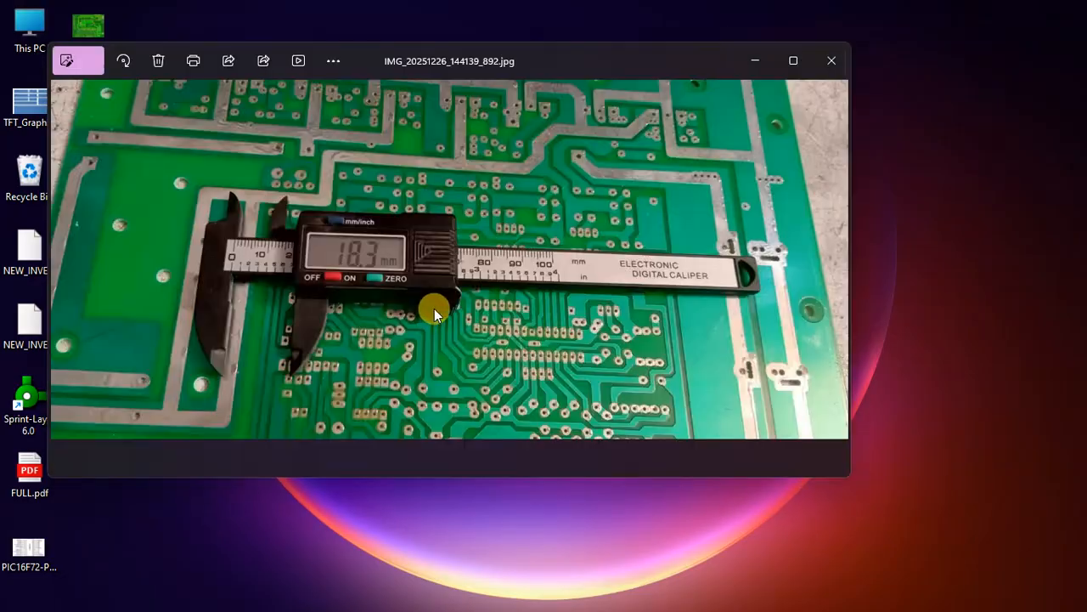
{"action": "scroll", "coordinate": [515, 338], "scroll_direction": "up", "scroll_amount": 5}
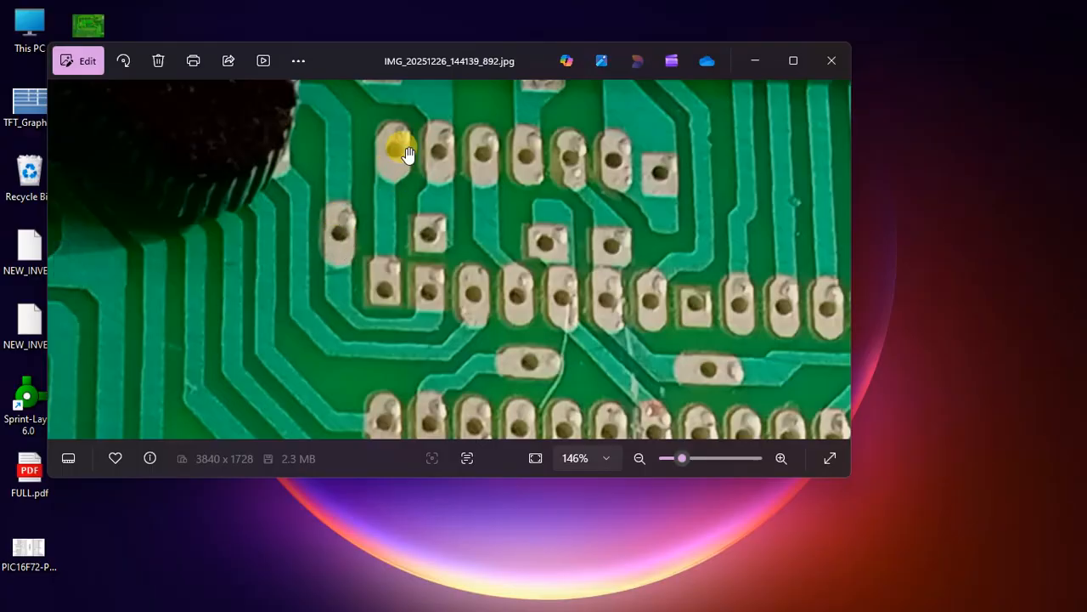
{"action": "left_click", "coordinate": [742, 62]}
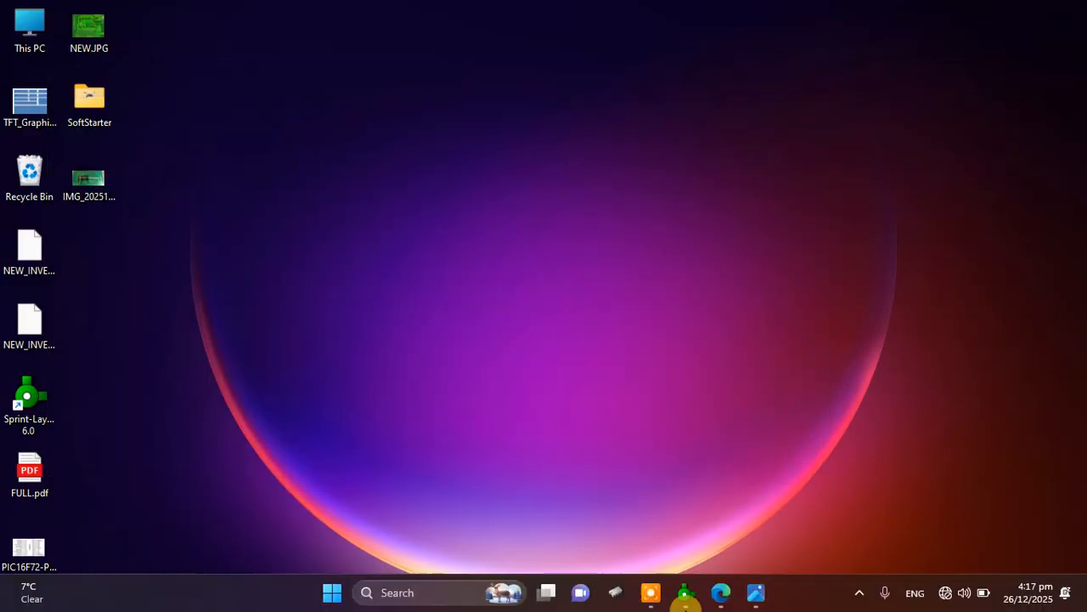
Step: Return to Sprint-Layout and try the rounded vertical shape with a 1.50 mm width on both pads
{"action": "left_click", "coordinate": [691, 602]}
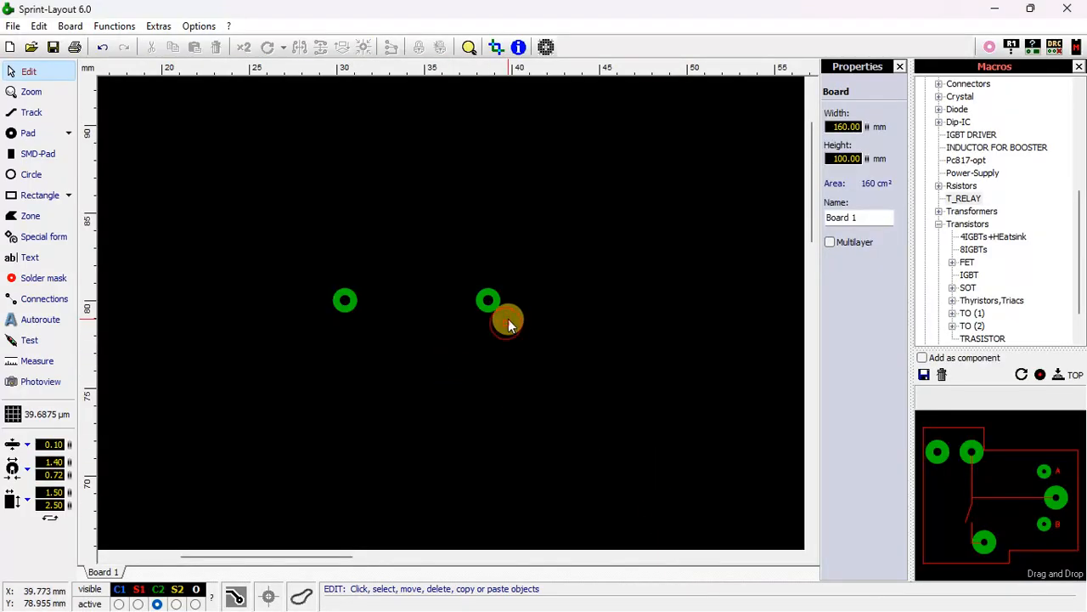
{"action": "left_click_drag", "start_coordinate": [294, 249], "coordinate": [549, 345]}
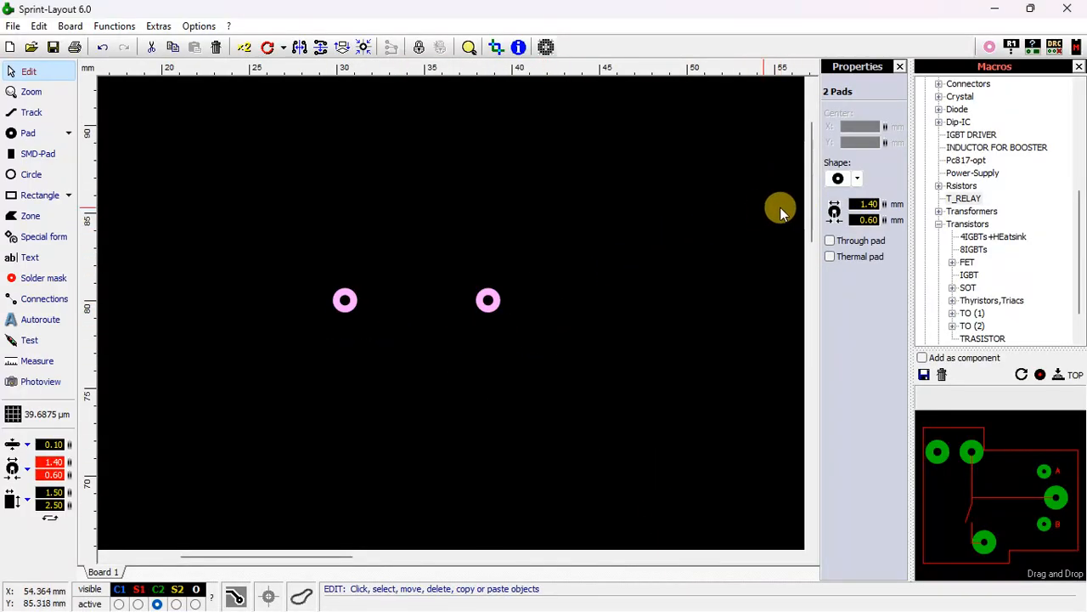
{"action": "left_click", "coordinate": [858, 178]}
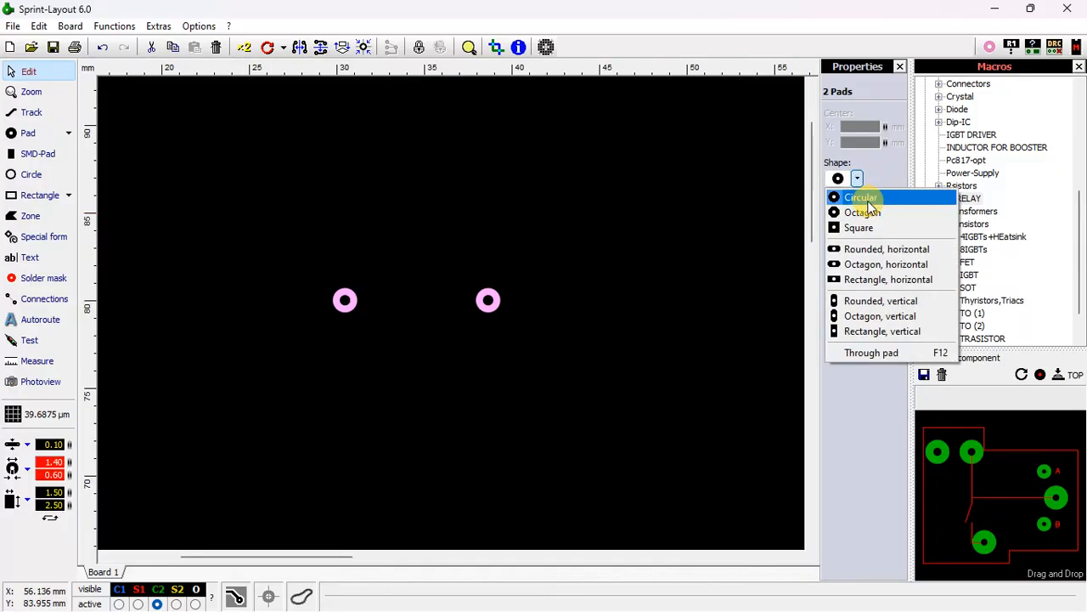
{"action": "left_click", "coordinate": [861, 302]}
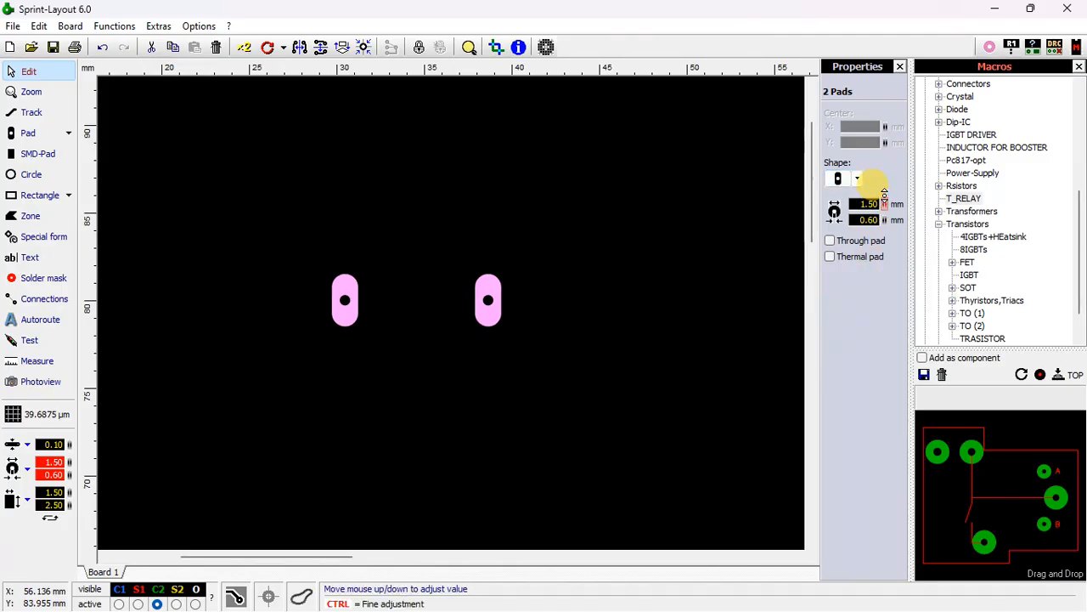
{"action": "left_click", "coordinate": [574, 266]}
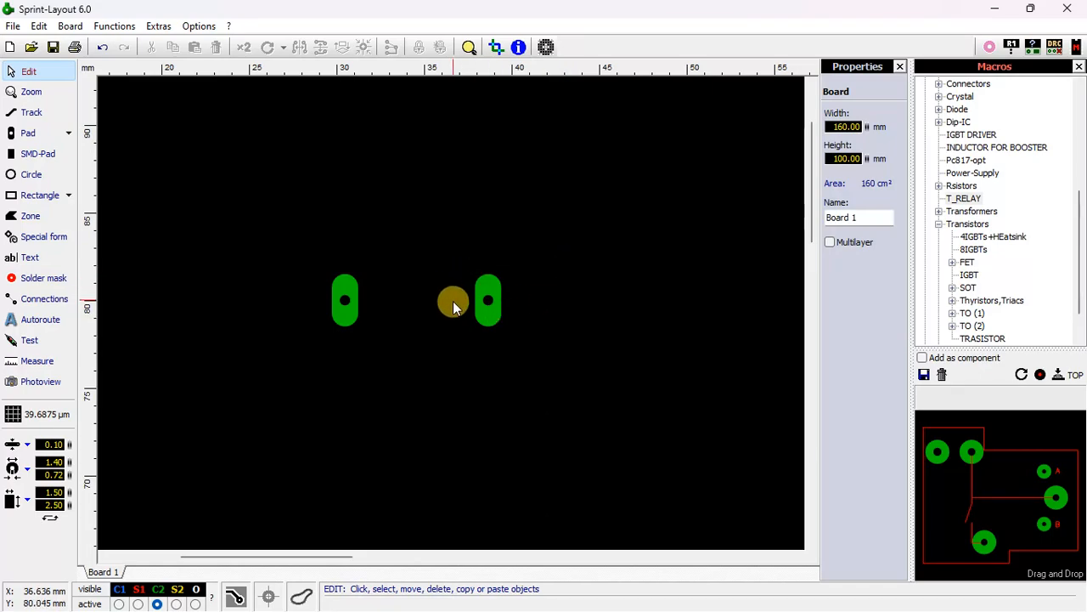
Step: Change both pads back to the circular shape and deselect them
{"action": "right_click_drag", "start_coordinate": [478, 287], "coordinate": [451, 315]}
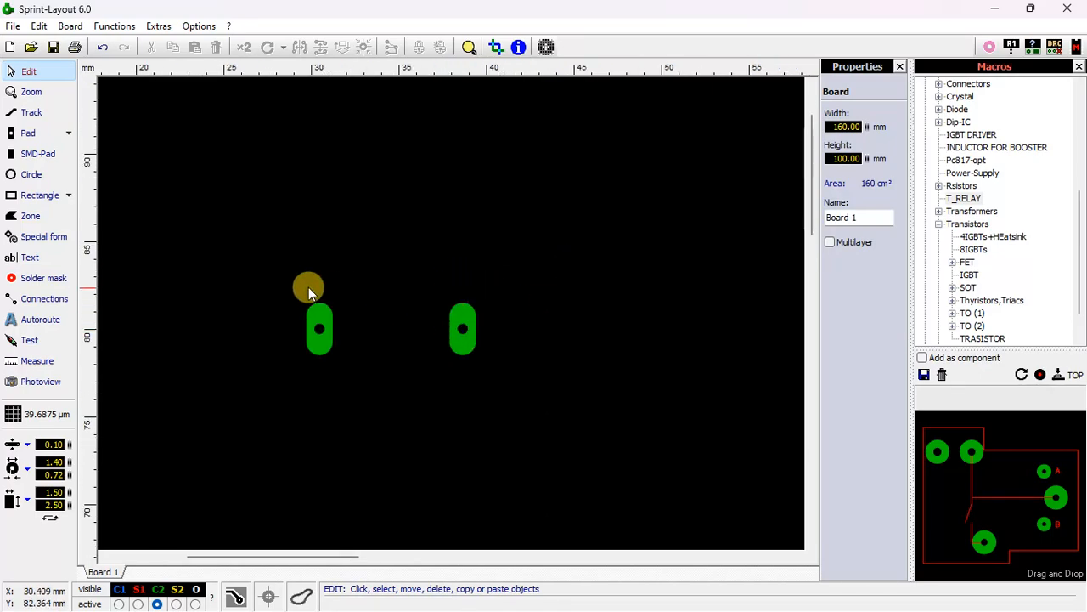
{"action": "left_click_drag", "start_coordinate": [253, 280], "coordinate": [565, 373]}
{"action": "left_click", "coordinate": [857, 179]}
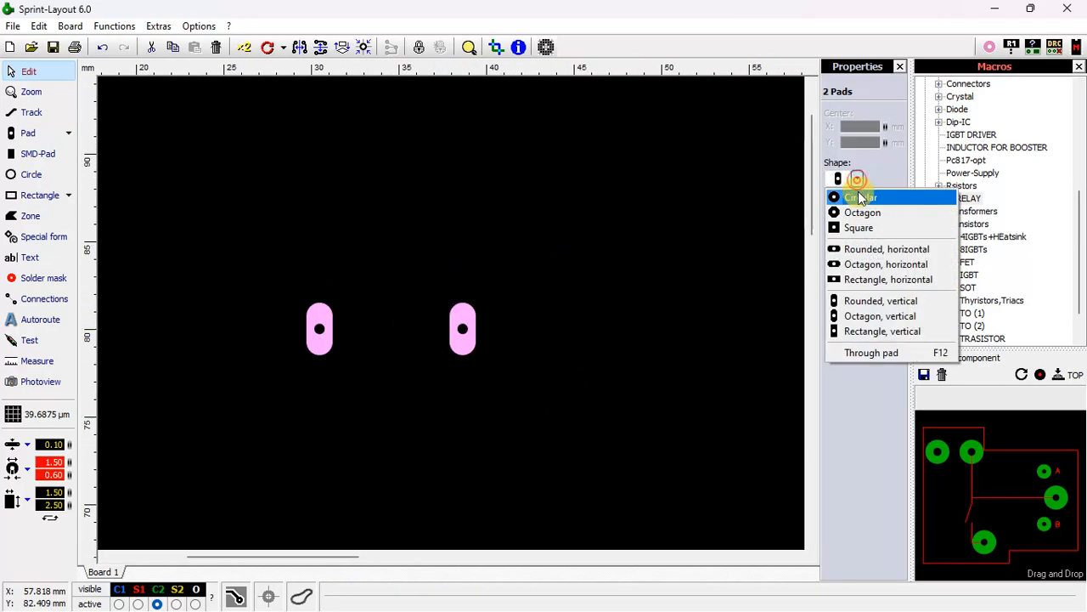
{"action": "left_click", "coordinate": [860, 198]}
{"action": "left_click", "coordinate": [671, 230]}
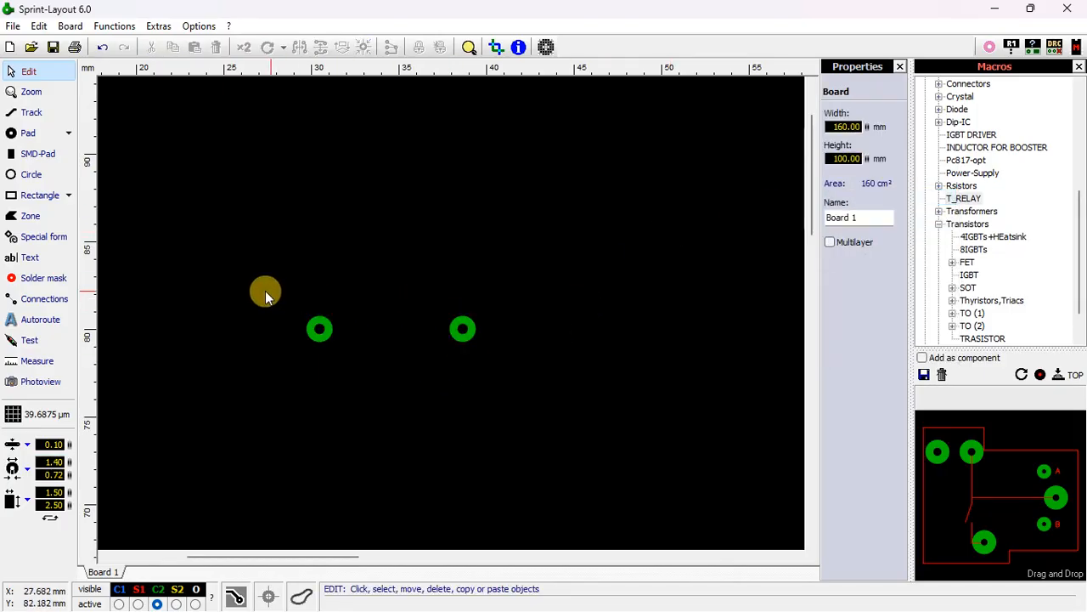
Step: Set the outer diameter of both circular pads to 1.8 mm and deselect them
{"action": "left_click_drag", "start_coordinate": [252, 290], "coordinate": [587, 386]}
{"action": "left_click", "coordinate": [869, 204]}
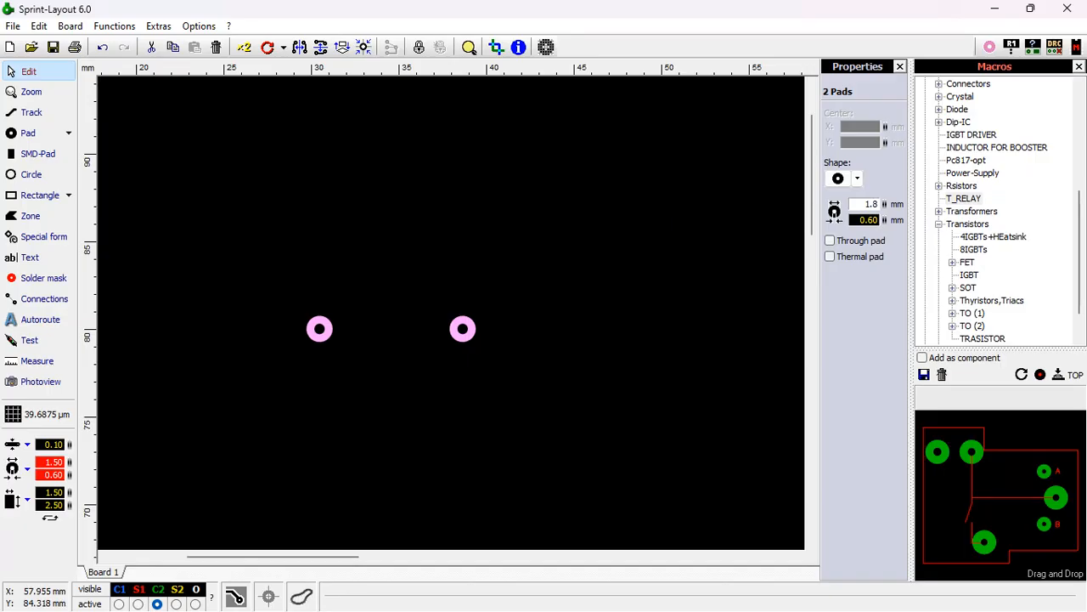
{"action": "key", "text": "Return"}
{"action": "left_click", "coordinate": [594, 315]}
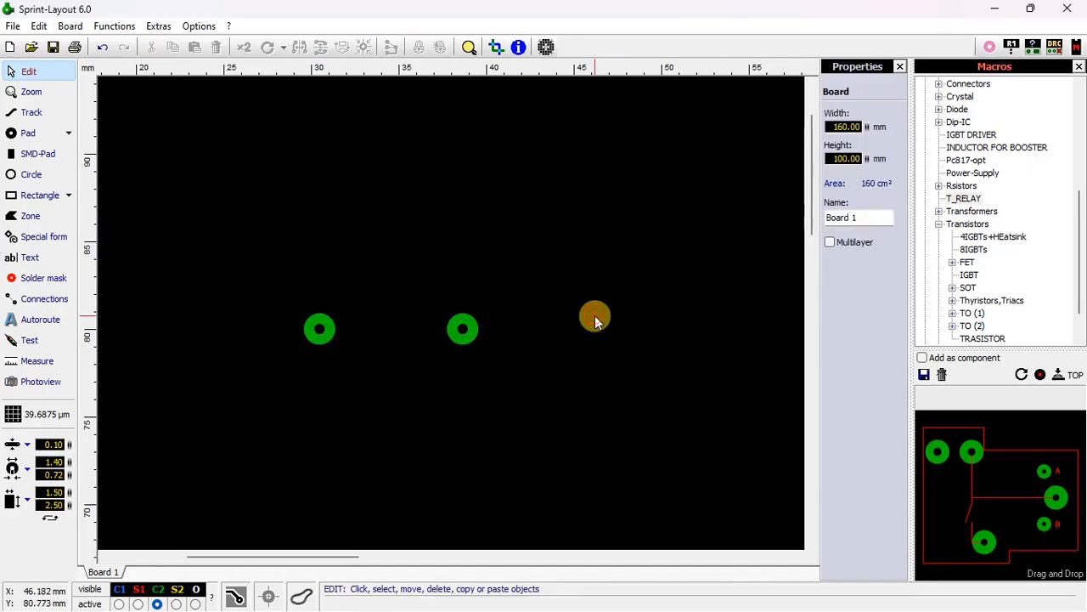
{"action": "scroll", "coordinate": [485, 330], "scroll_direction": "down", "scroll_amount": 1}
{"action": "scroll", "coordinate": [432, 293], "scroll_direction": "down", "scroll_amount": 1}
{"action": "scroll", "coordinate": [451, 312], "scroll_direction": "up", "scroll_amount": 2}
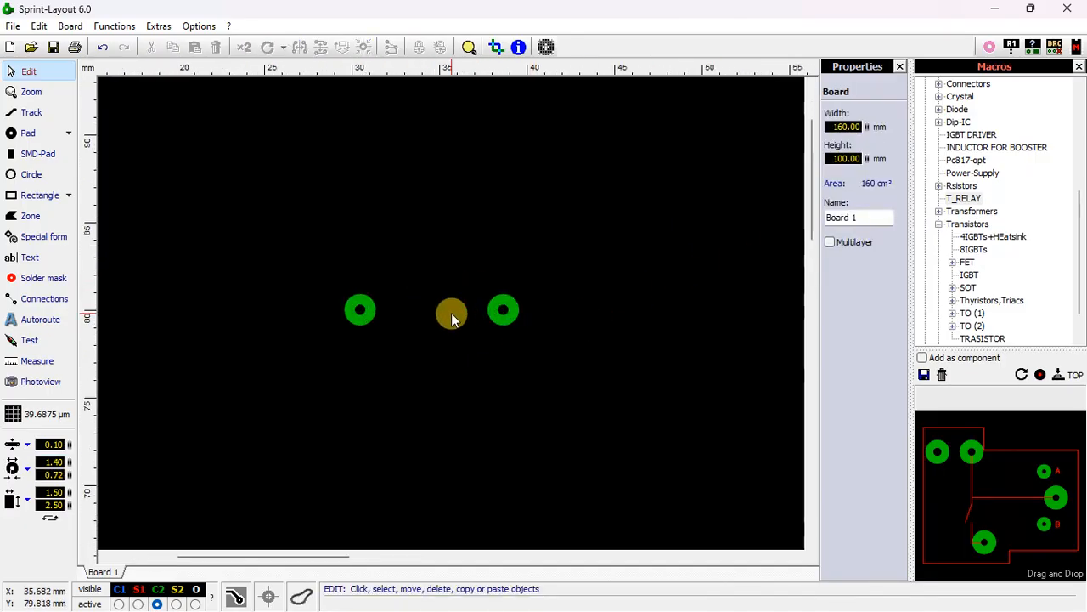
{"action": "scroll", "coordinate": [452, 313], "scroll_direction": "down", "scroll_amount": 1}
{"action": "scroll", "coordinate": [372, 315], "scroll_direction": "down", "scroll_amount": 1}
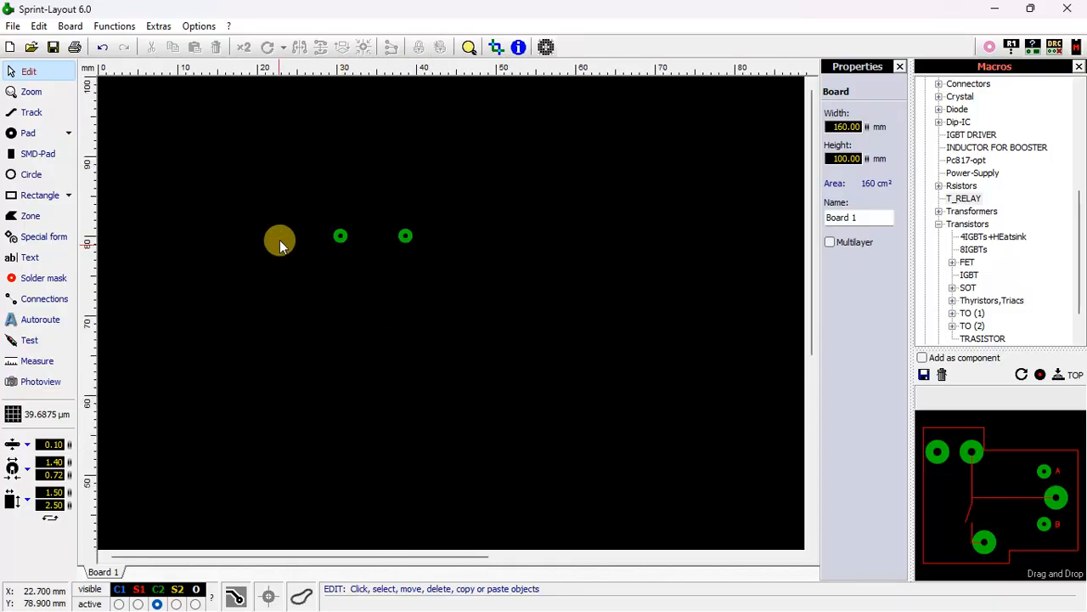
{"action": "left_click_drag", "start_coordinate": [309, 204], "coordinate": [348, 526]}
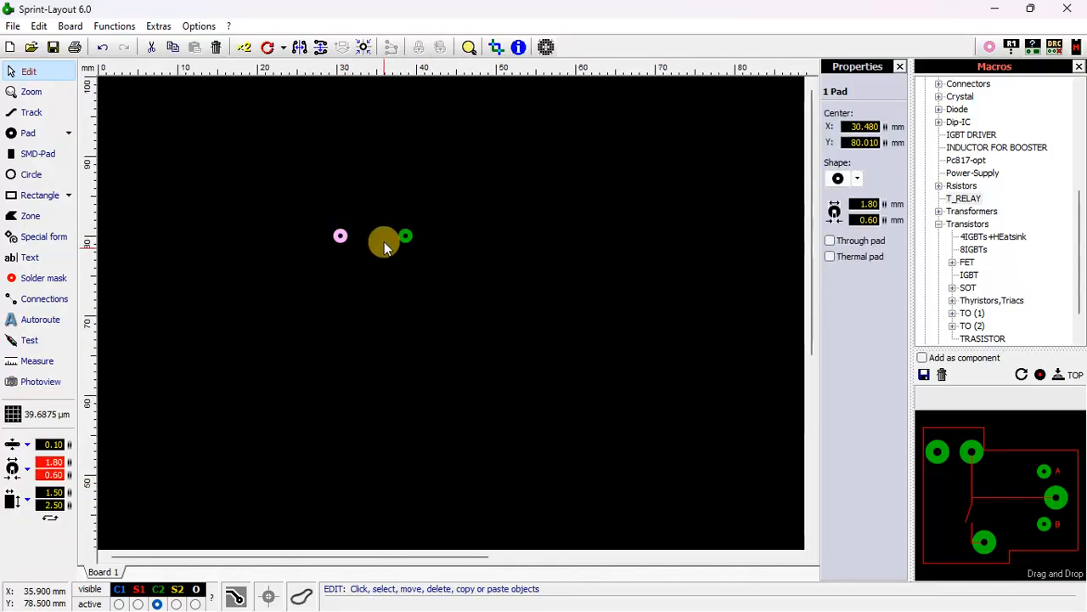
{"action": "left_click", "coordinate": [386, 204]}
{"action": "left_click_drag", "start_coordinate": [442, 498], "coordinate": [443, 499]}
{"action": "left_click", "coordinate": [456, 348]}
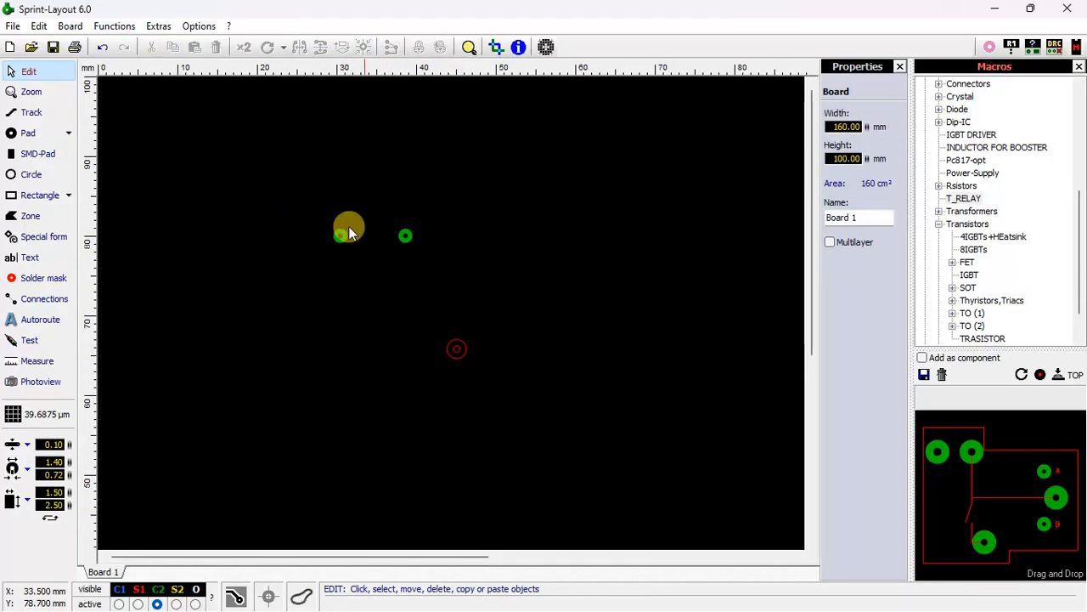
{"action": "scroll", "coordinate": [367, 240], "scroll_direction": "up", "scroll_amount": 1}
{"action": "scroll", "coordinate": [469, 293], "scroll_direction": "up", "scroll_amount": 1}
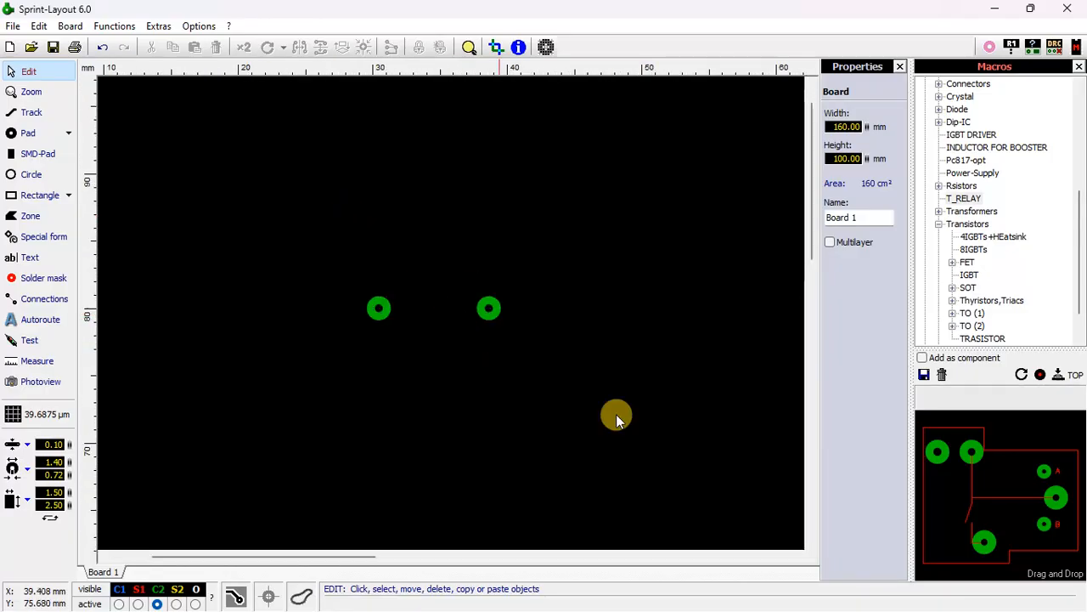
Step: Switch to the PIC16F72 datasheet and locate the pitch dimension p between adjacent leads on the package side view
{"action": "left_click", "coordinate": [993, 8]}
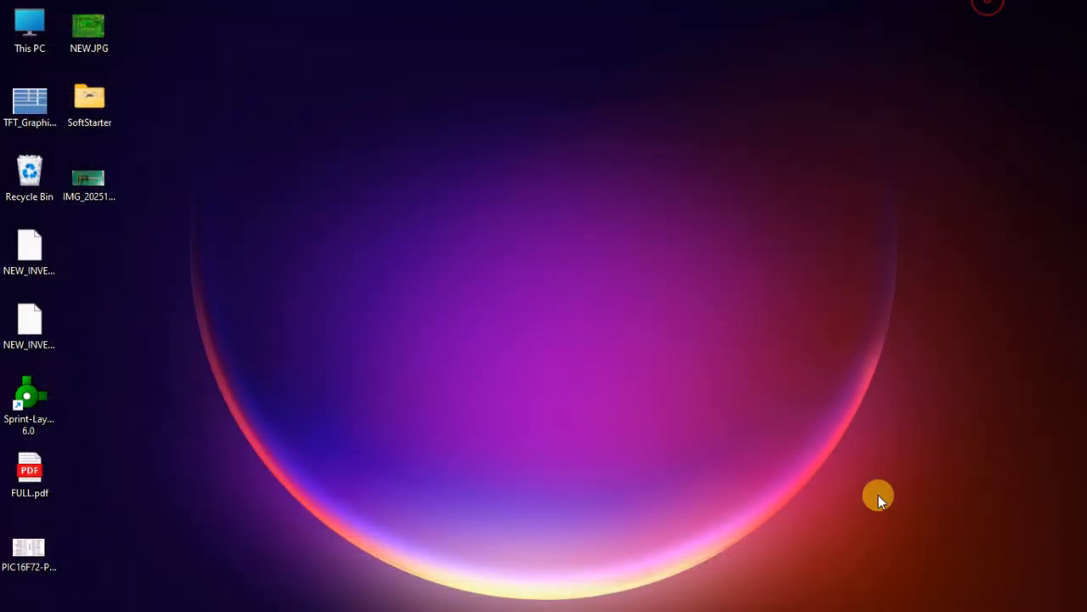
{"action": "left_click", "coordinate": [861, 592]}
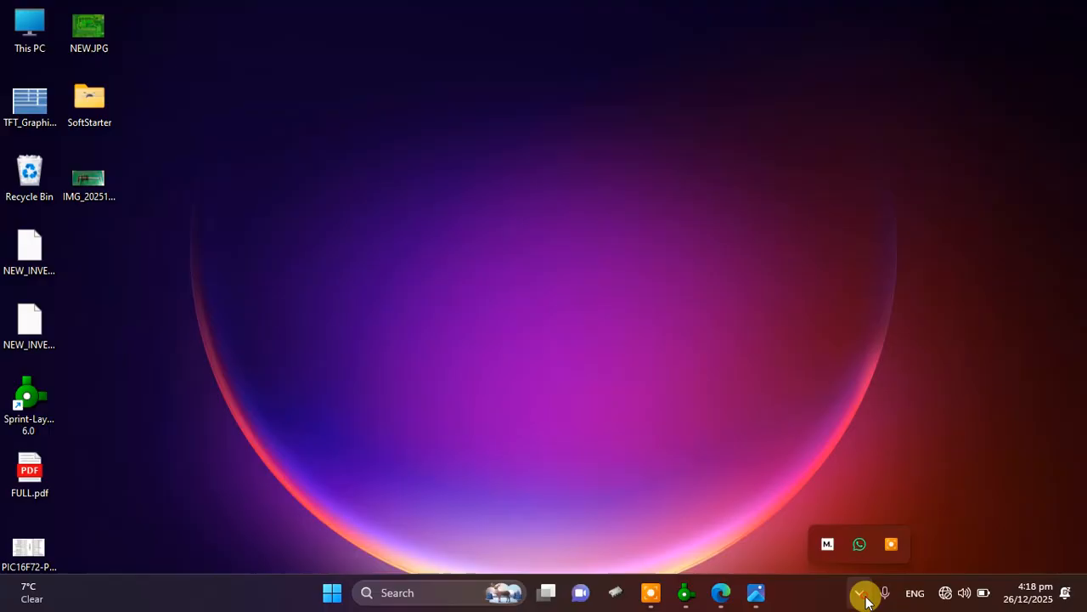
{"action": "left_click", "coordinate": [687, 373]}
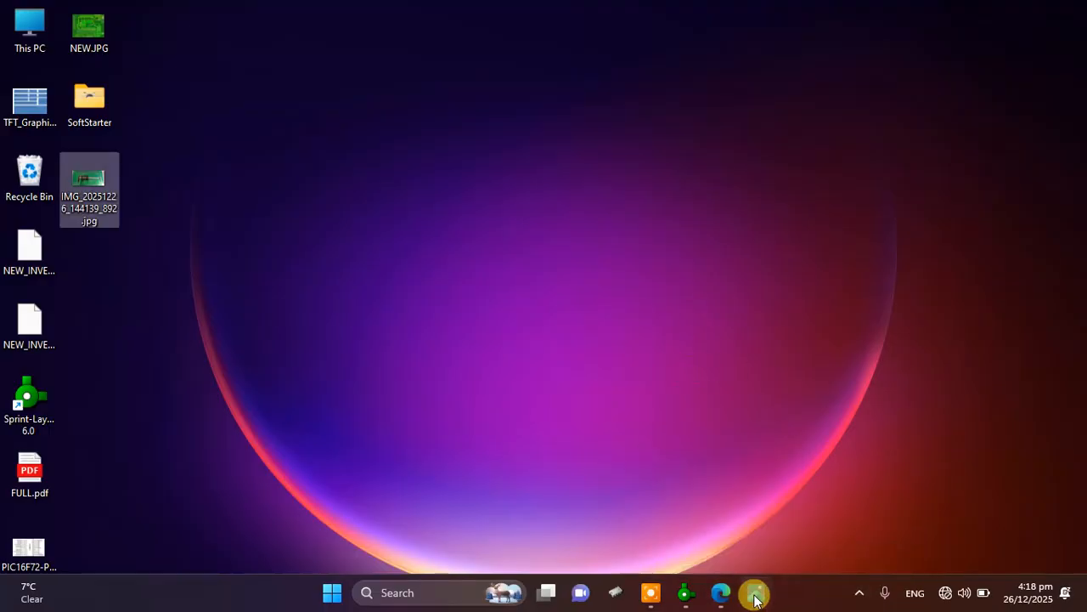
{"action": "left_click", "coordinate": [721, 592]}
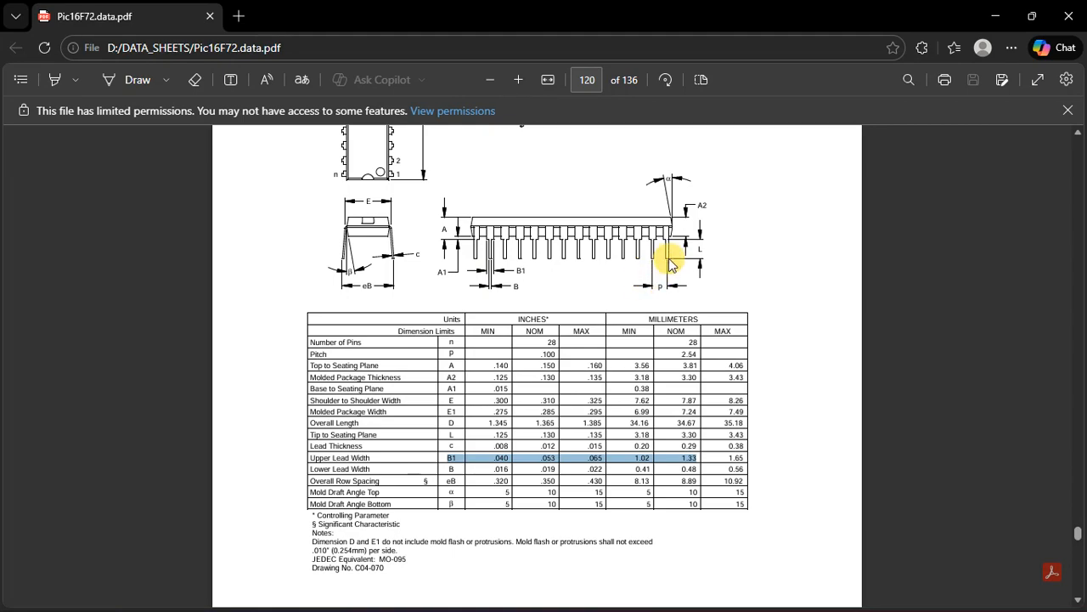
{"action": "scroll", "coordinate": [654, 263], "scroll_direction": "up", "scroll_amount": 5}
{"action": "scroll", "coordinate": [655, 262], "scroll_direction": "down", "scroll_amount": 5}
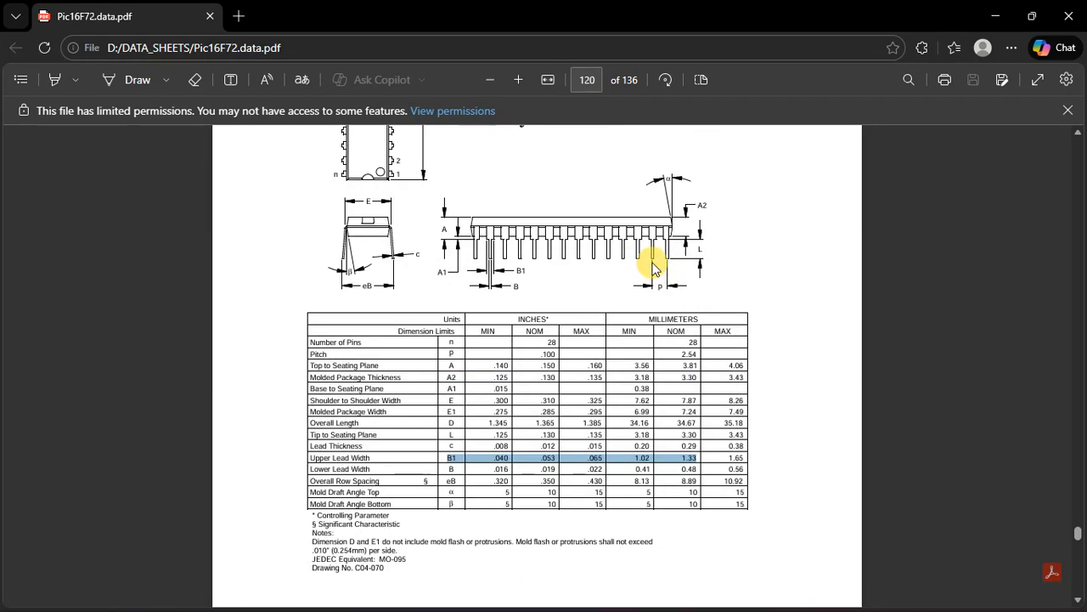
{"action": "double_click", "coordinate": [661, 287]}
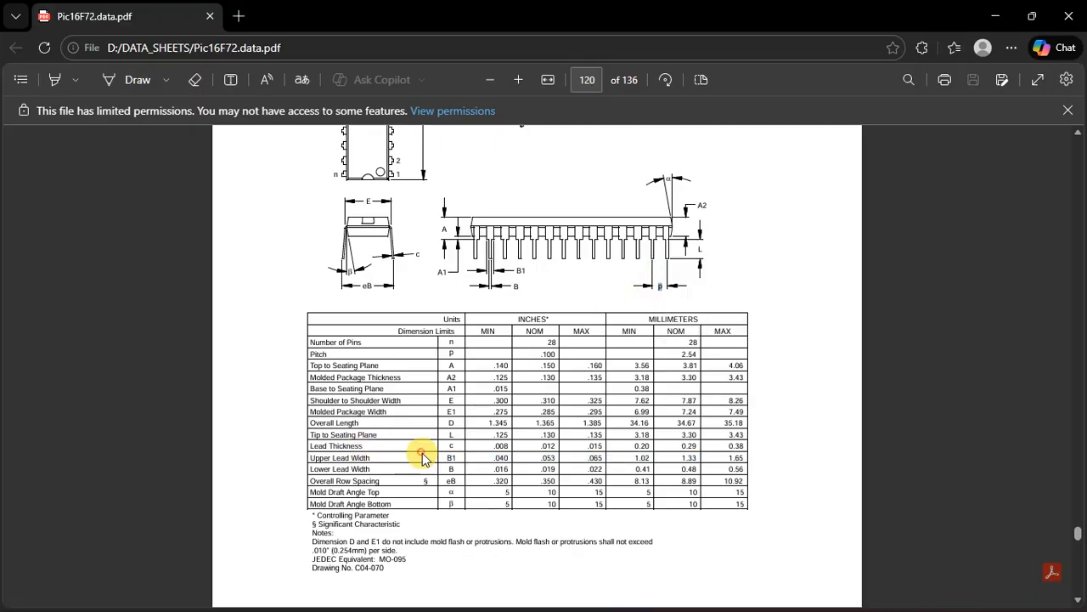
Step: Check the nominal pitch p in the millimeters column of the dimension table, and leave the datasheet
{"action": "left_click", "coordinate": [423, 457]}
{"action": "left_click_drag", "start_coordinate": [458, 354], "coordinate": [668, 357]}
{"action": "left_click", "coordinate": [675, 361]}
{"action": "left_click", "coordinate": [665, 355]}
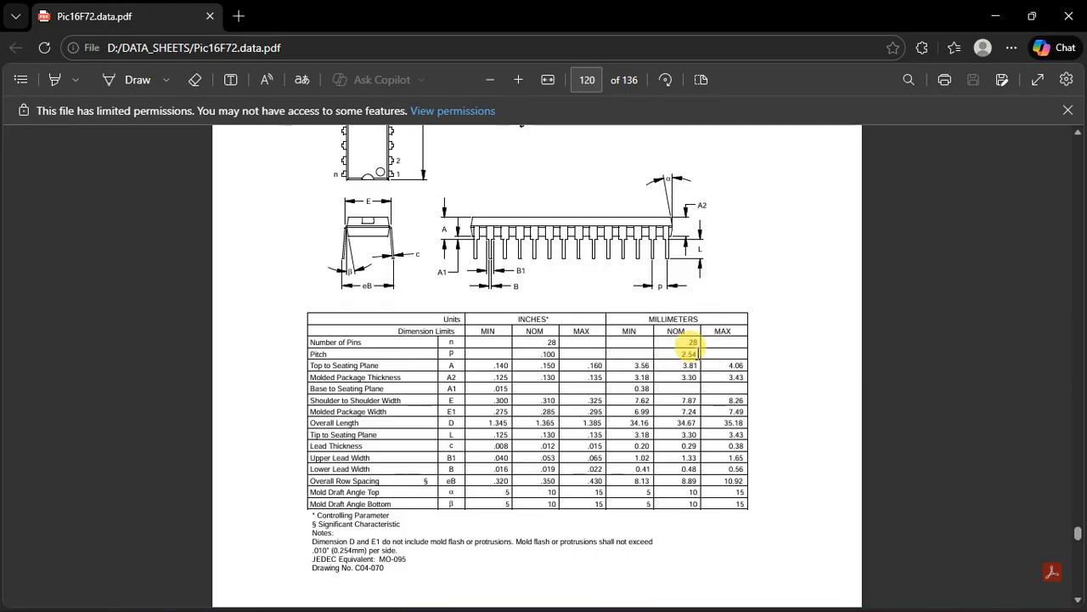
{"action": "left_click", "coordinate": [994, 16]}
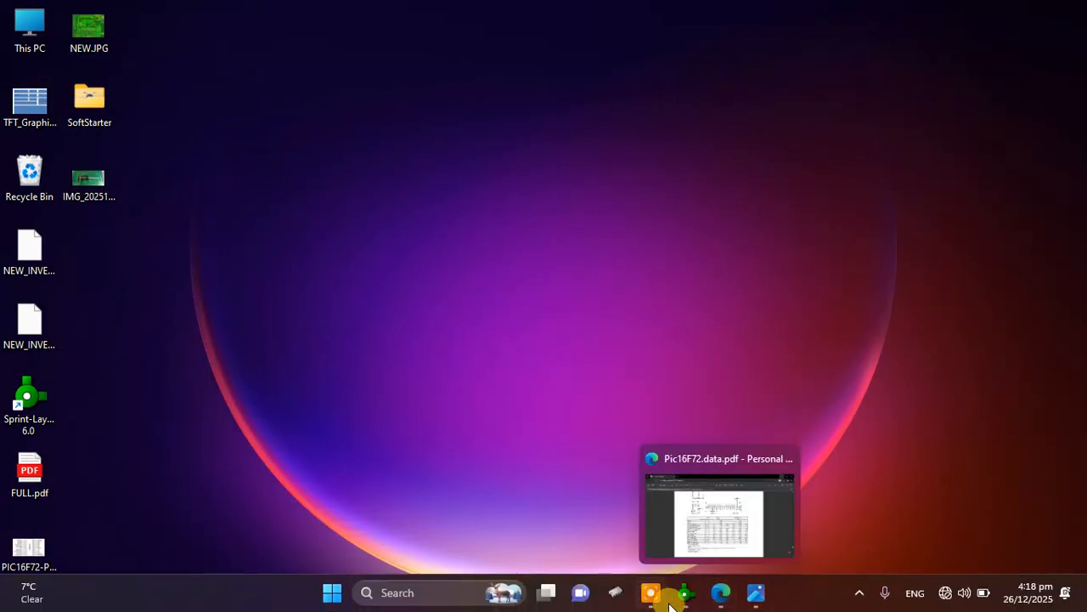
Step: Switch back to Sprint-Layout and tile the left pad as 1 horizontal by 14 vertical pads with a vertical distance of 2.54 mm
{"action": "left_click", "coordinate": [685, 594]}
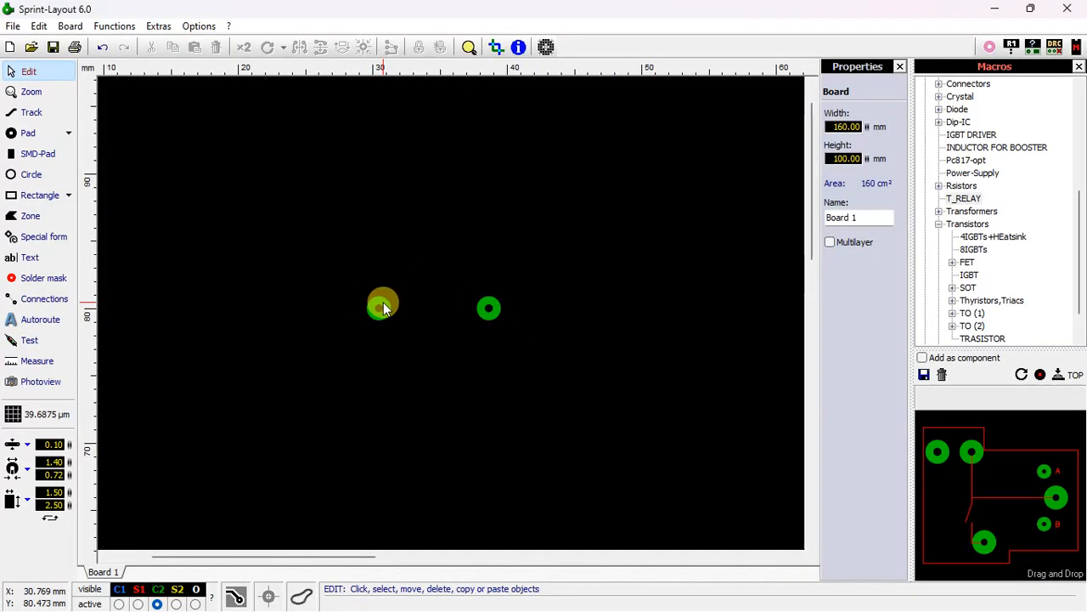
{"action": "right_click", "coordinate": [374, 309]}
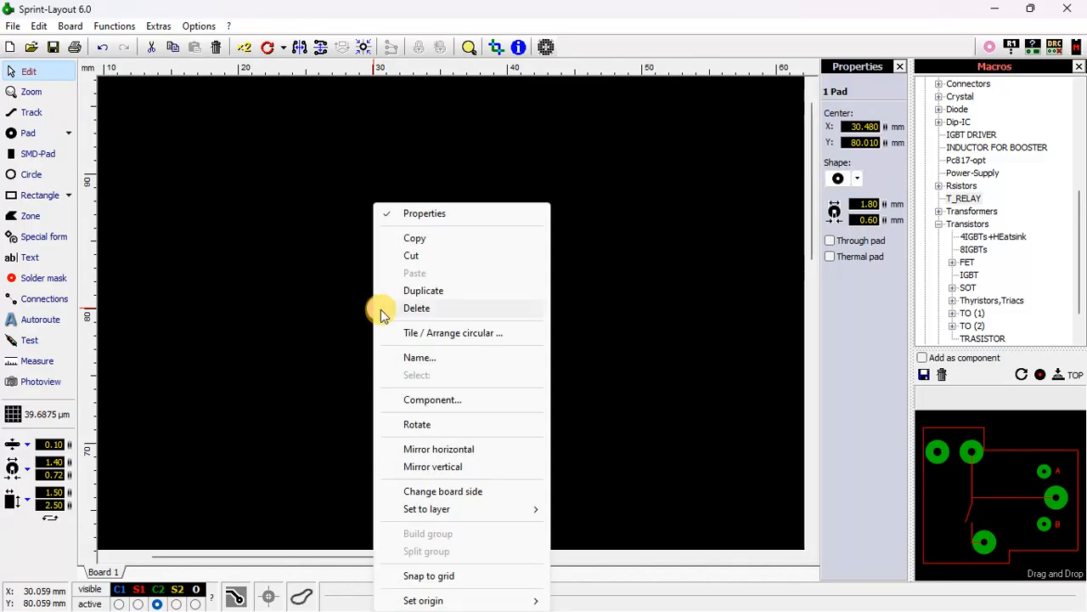
{"action": "left_click", "coordinate": [446, 332]}
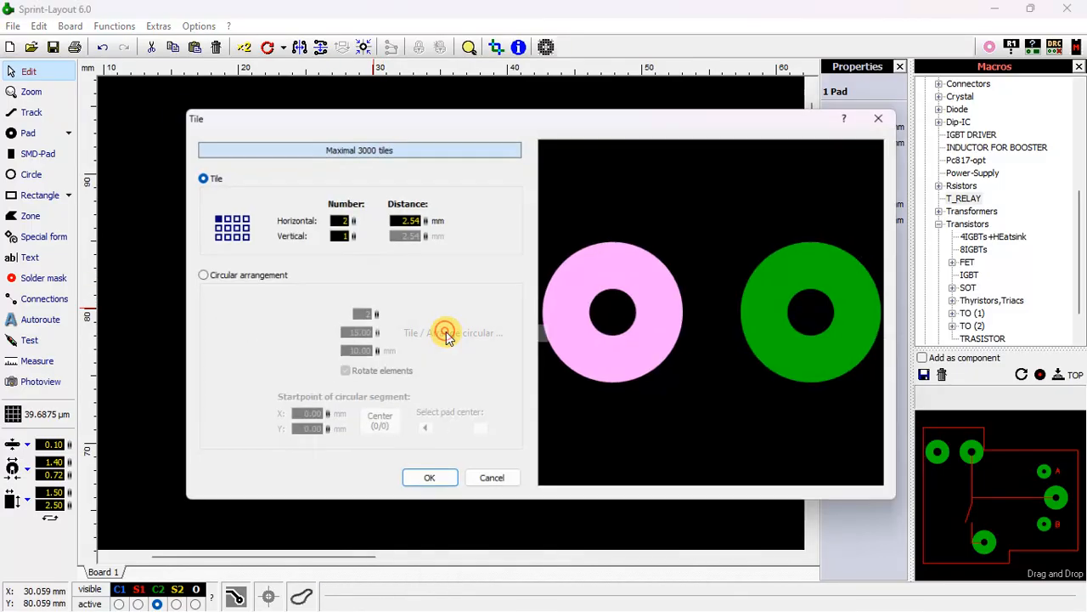
{"action": "left_click", "coordinate": [336, 218]}
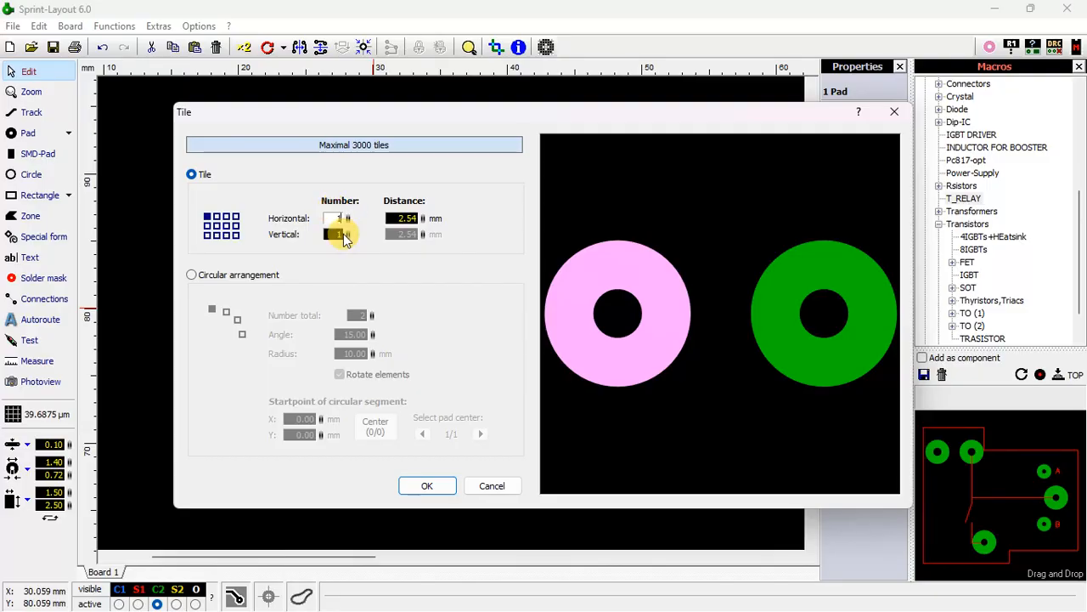
{"action": "left_click", "coordinate": [339, 234]}
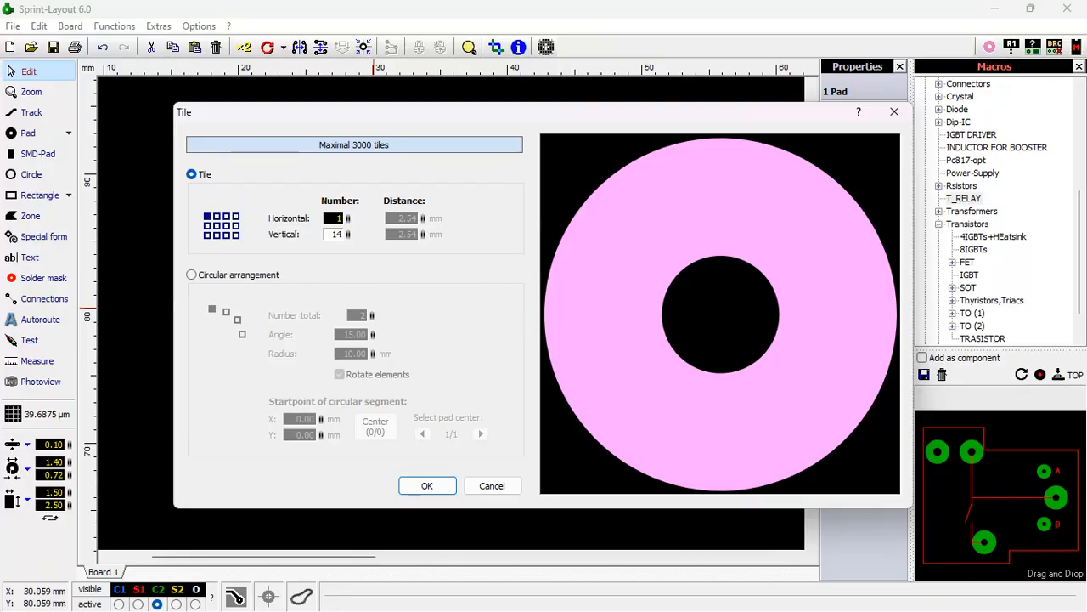
{"action": "left_click", "coordinate": [339, 220]}
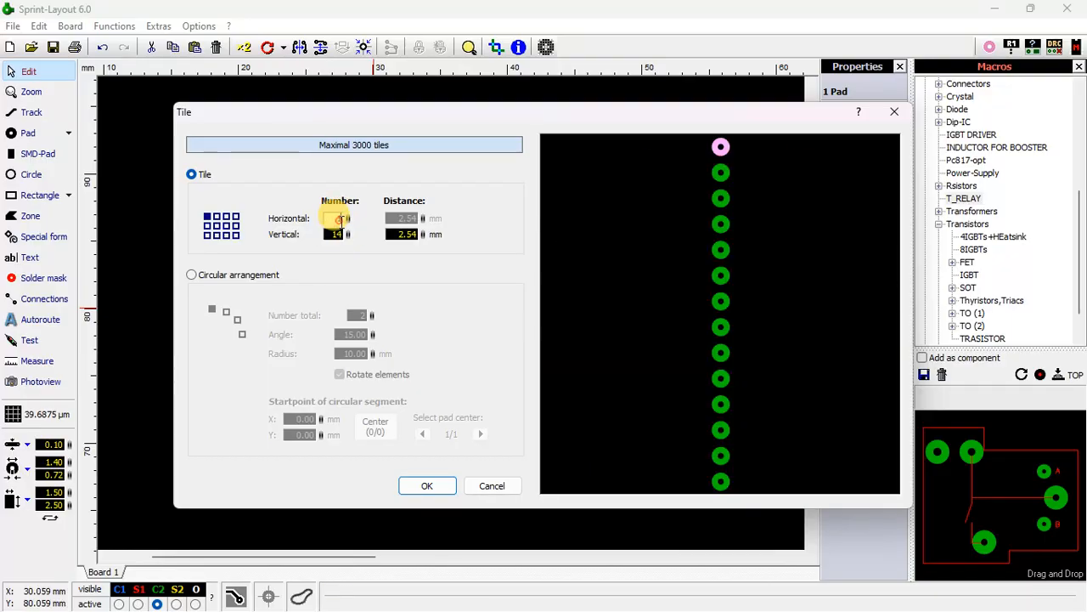
{"action": "left_click", "coordinate": [388, 234]}
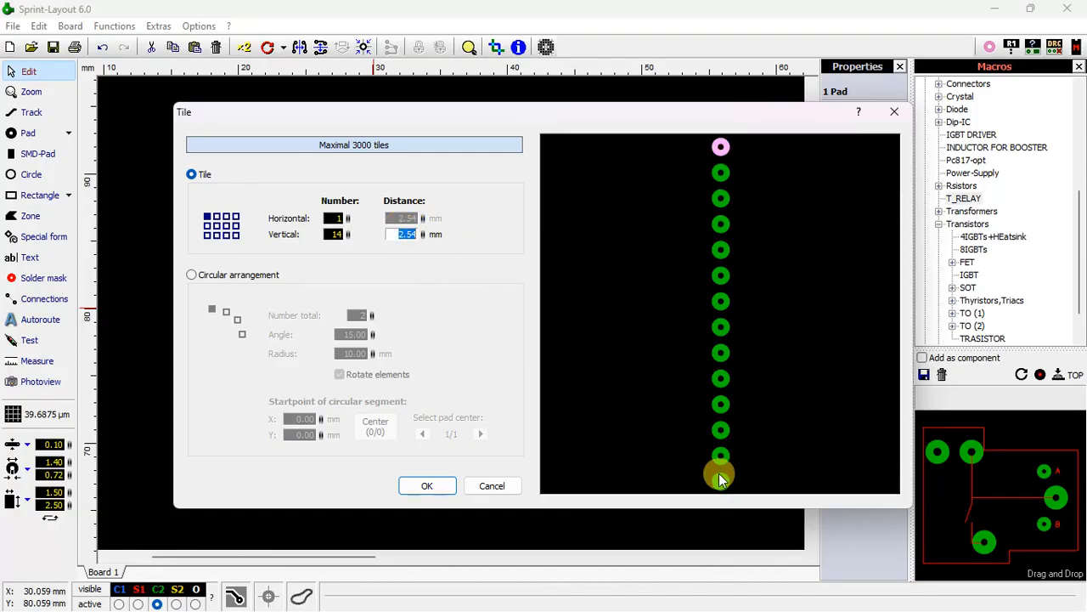
{"action": "left_click", "coordinate": [433, 485]}
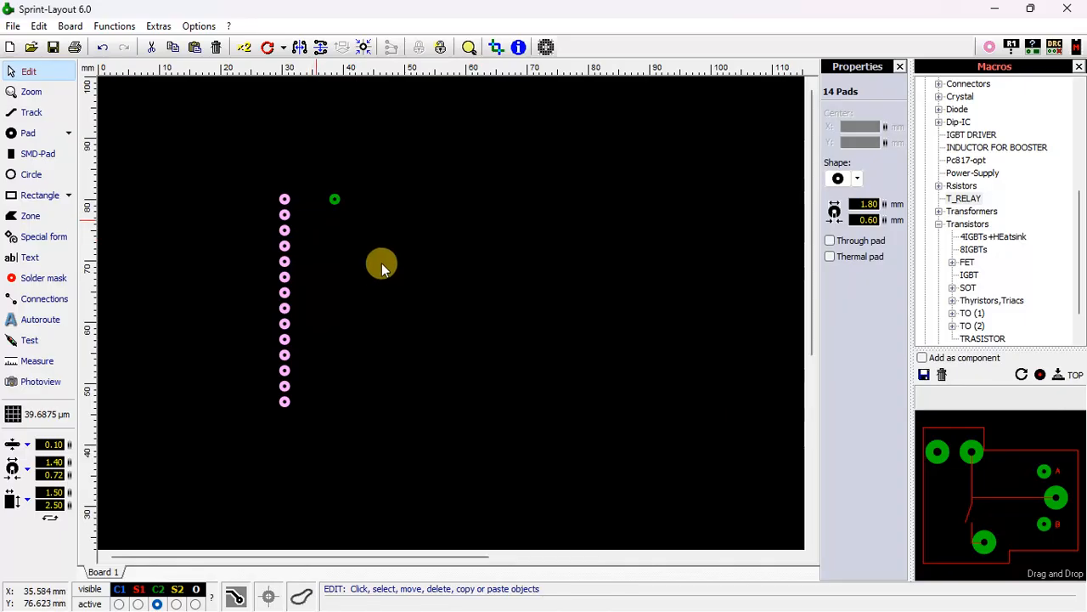
Step: Open the tile settings for the single pad to the right of the 14-pad row
{"action": "scroll", "coordinate": [519, 276], "scroll_direction": "up", "scroll_amount": 3}
{"action": "right_click", "coordinate": [504, 259]}
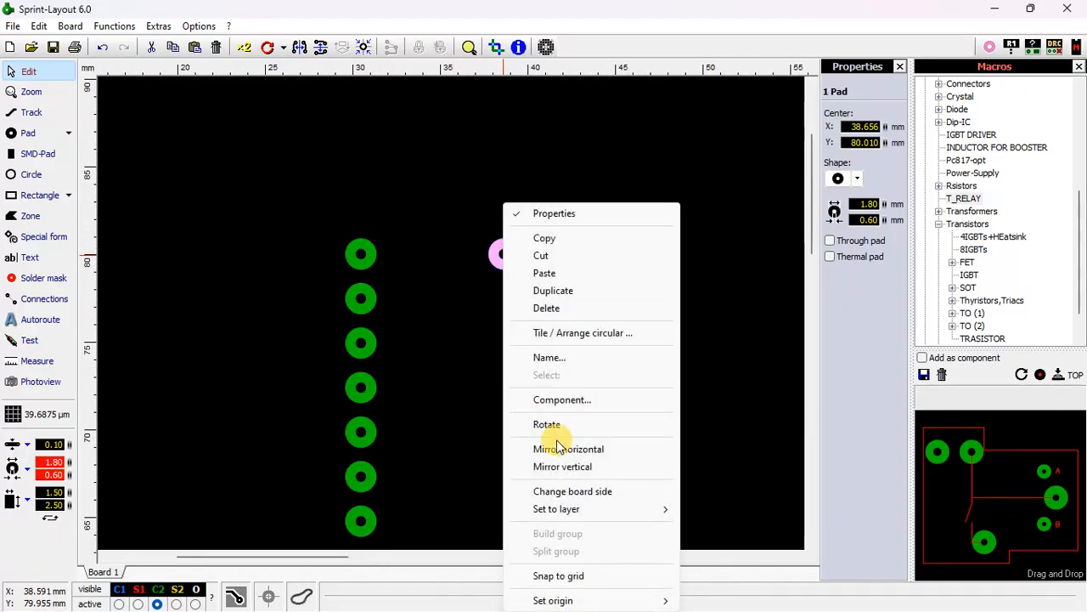
{"action": "left_click", "coordinate": [565, 333]}
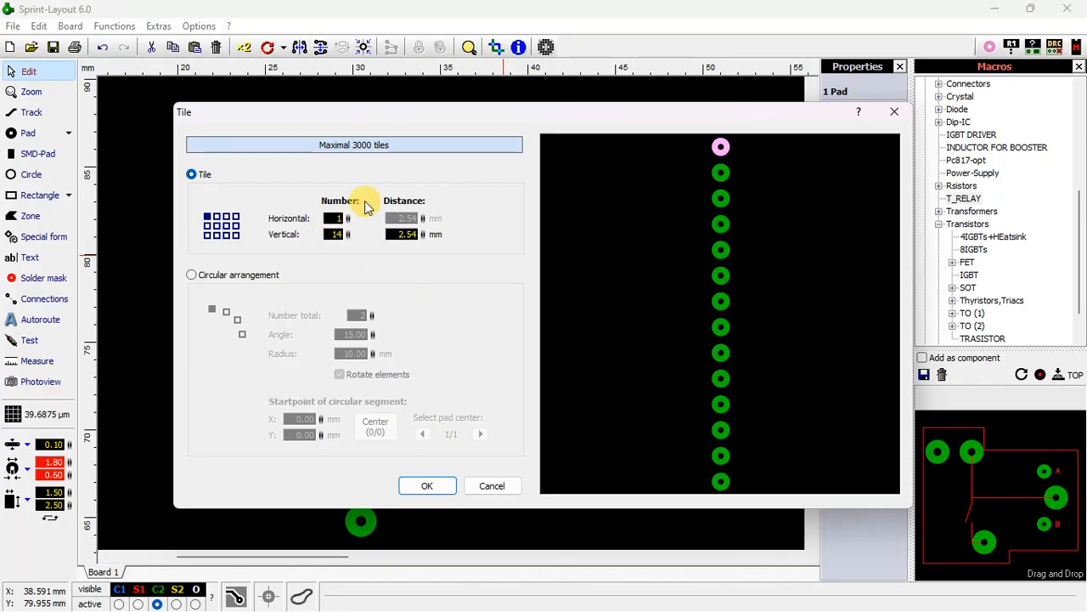
Step: Try a two-column tile arrangement with a horizontal distance of 8 mm, and return the horizontal number to 1
{"action": "left_click", "coordinate": [329, 219]}
{"action": "left_click", "coordinate": [334, 218]}
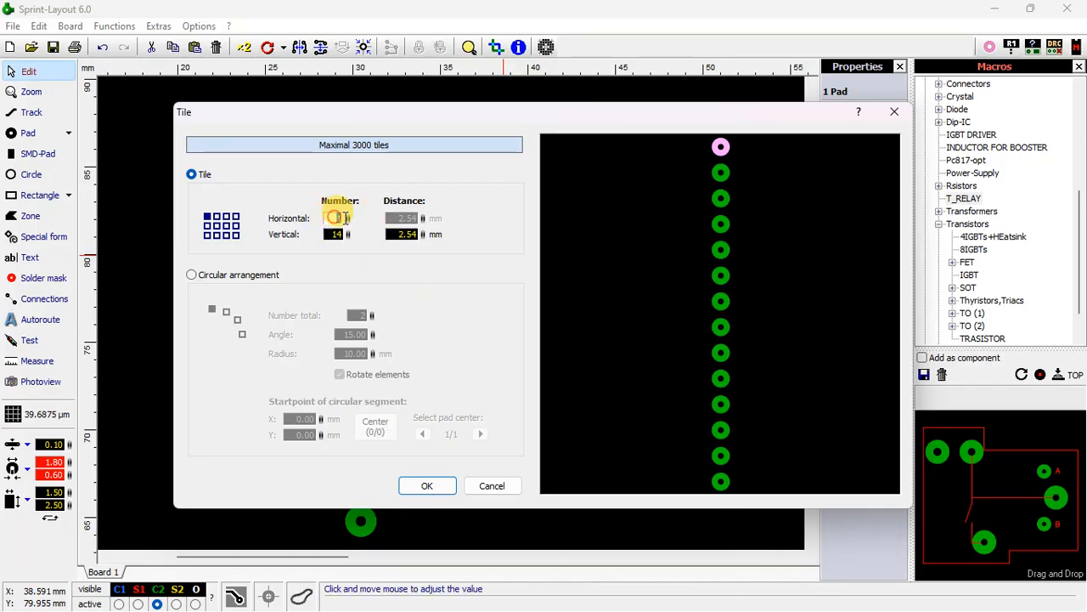
{"action": "type", "text": "2"}
{"action": "left_click", "coordinate": [383, 223]}
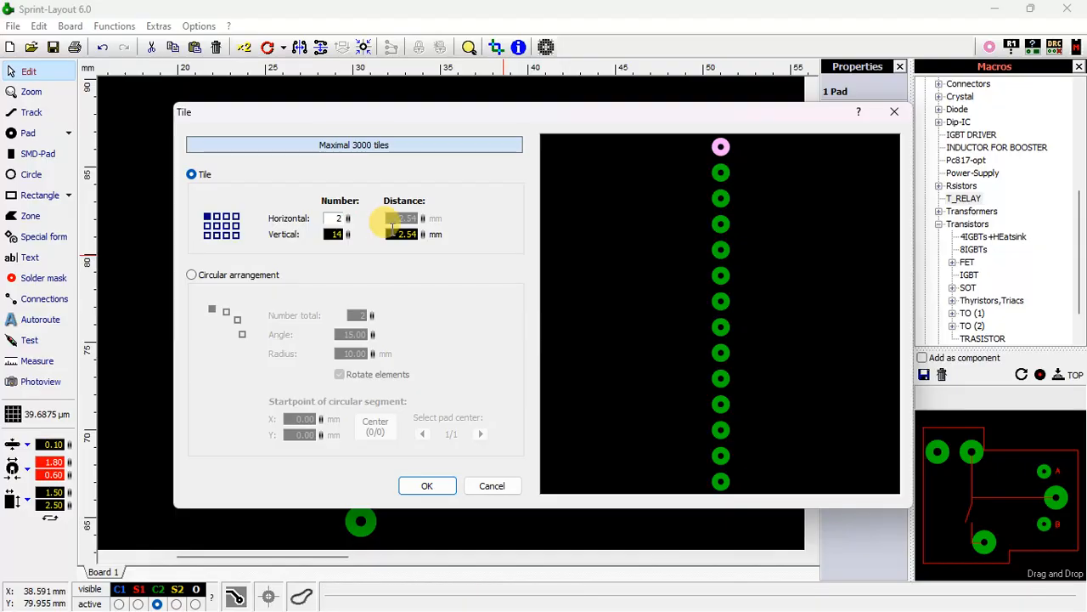
{"action": "key", "text": "Tab"}
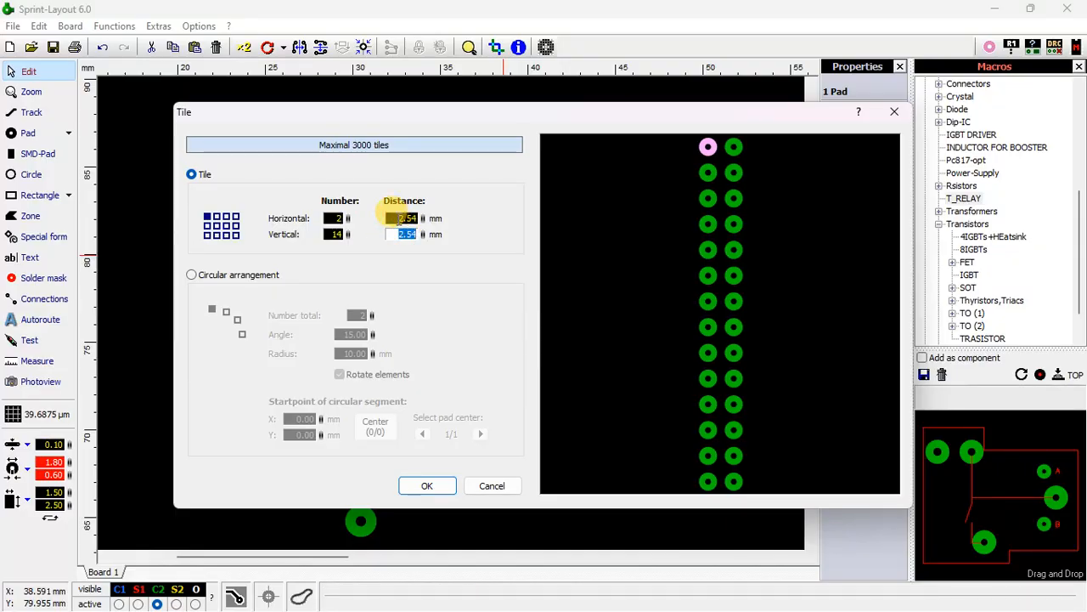
{"action": "left_click", "coordinate": [414, 218]}
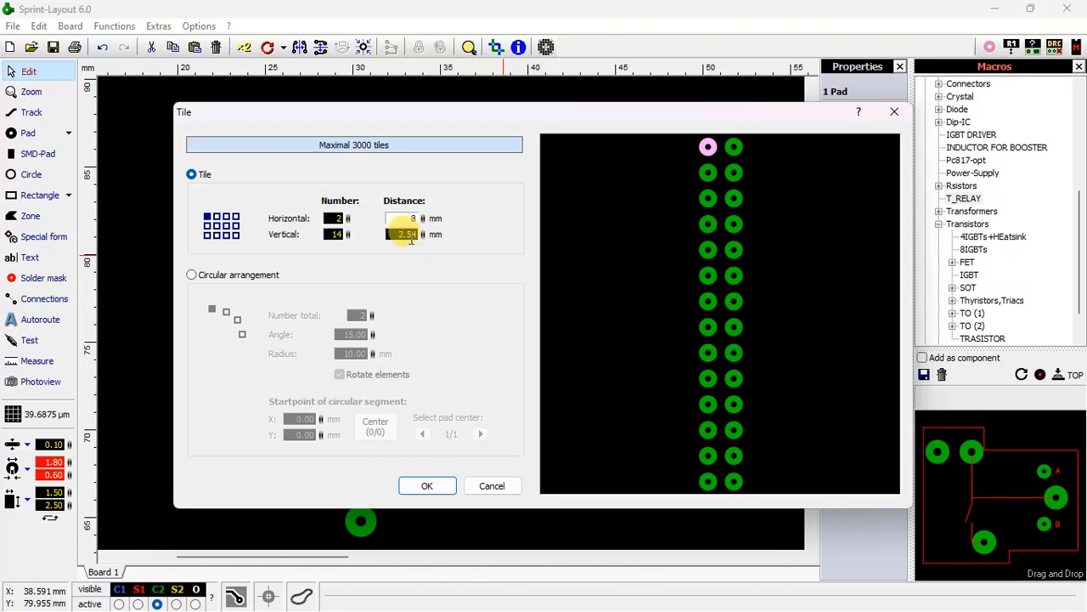
{"action": "key", "text": "Tab"}
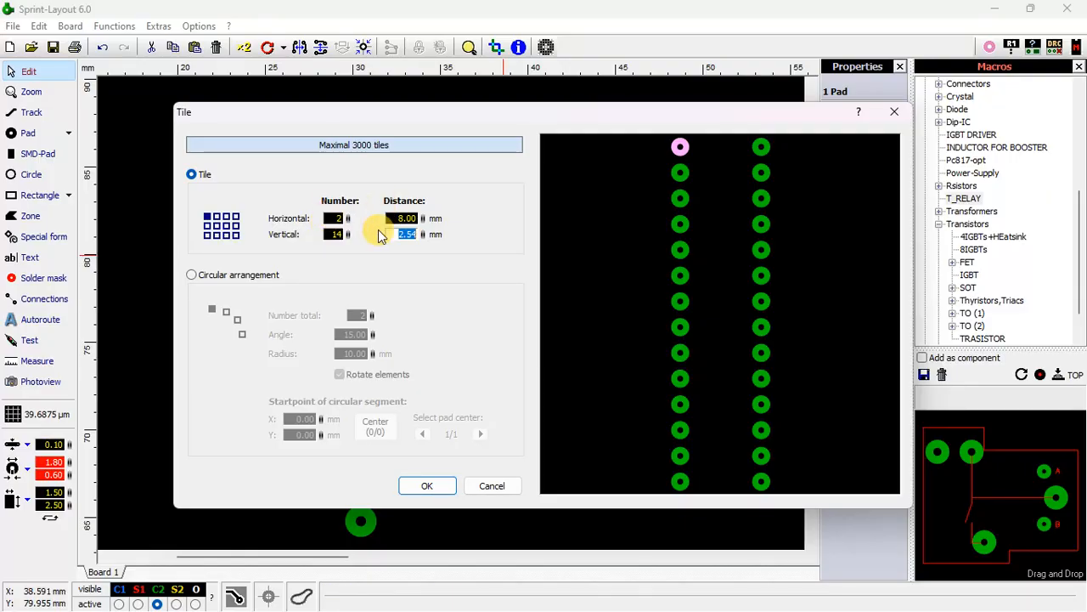
{"action": "left_click", "coordinate": [400, 219]}
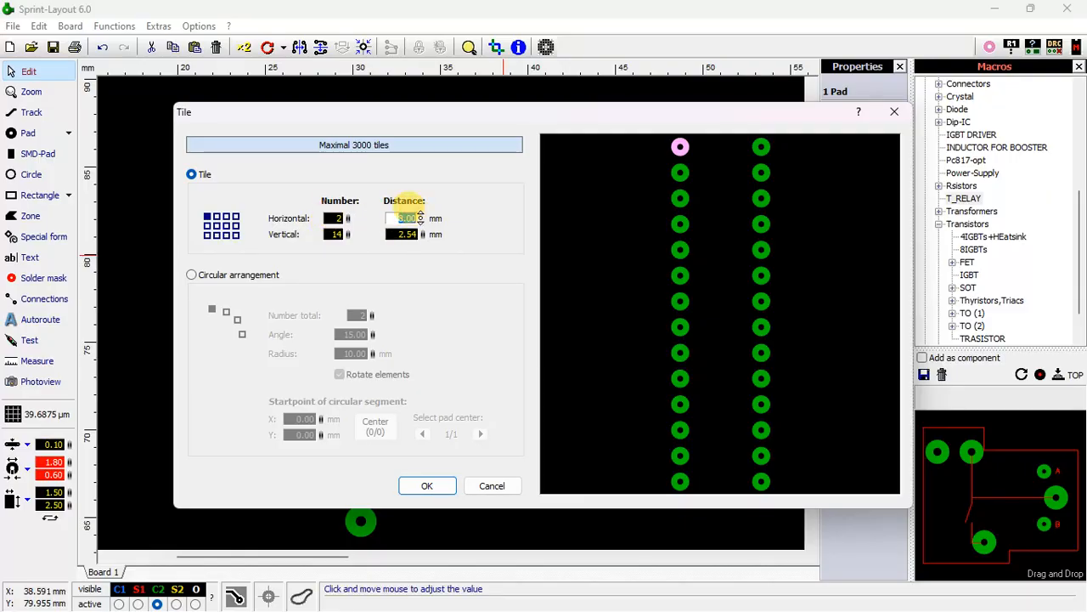
{"action": "type", "text": "0"}
{"action": "left_click", "coordinate": [330, 218]}
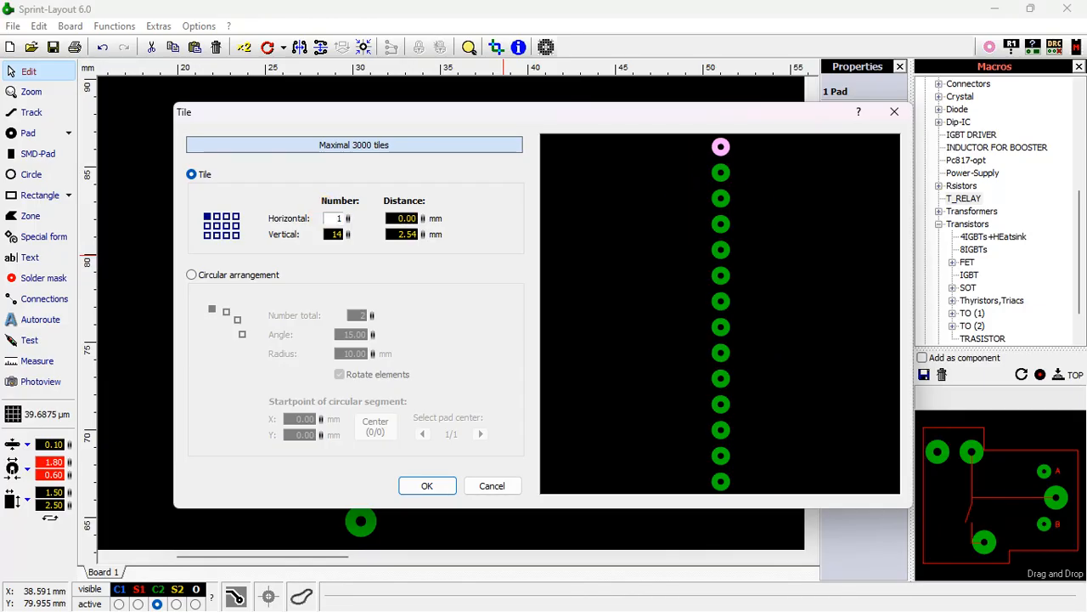
Step: Tile the right pad as a column of 14 pads at a vertical distance of 2.54 mm and deselect the pads
{"action": "left_click", "coordinate": [331, 221]}
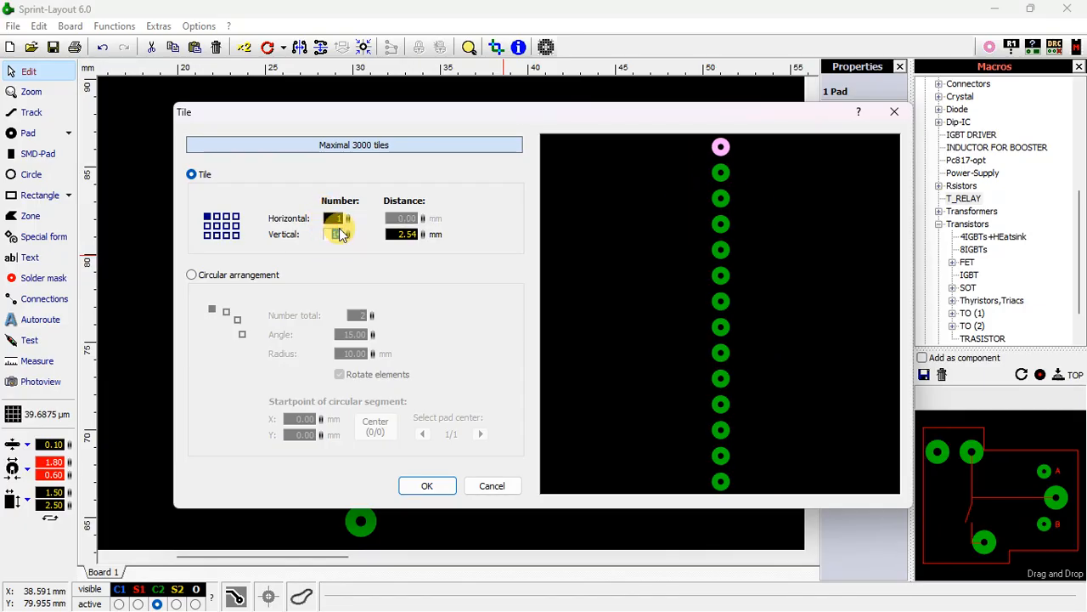
{"action": "left_click", "coordinate": [405, 235]}
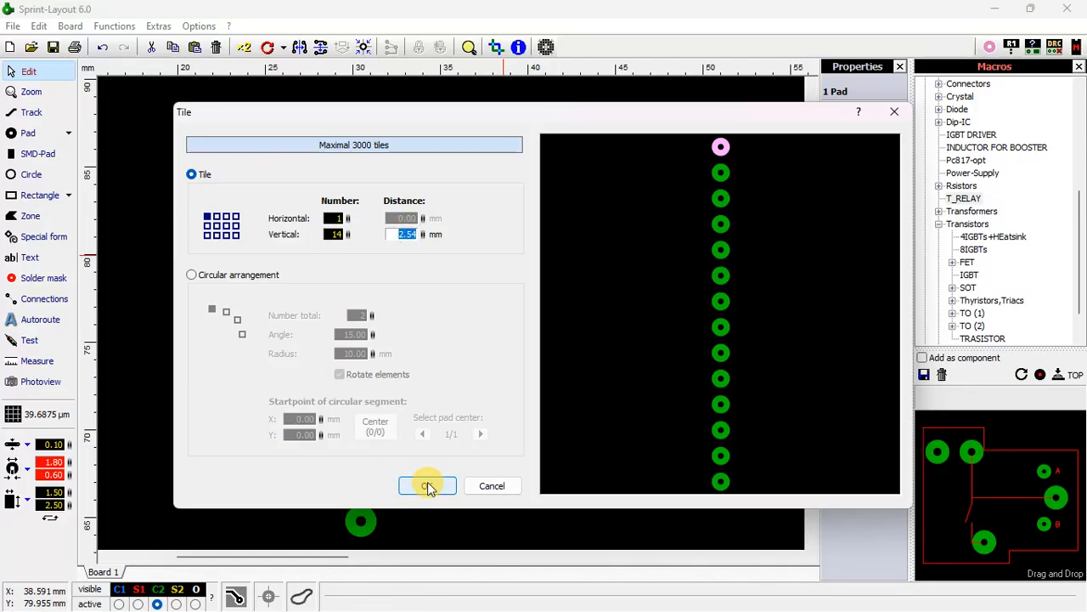
{"action": "left_click", "coordinate": [428, 486]}
{"action": "scroll", "coordinate": [428, 294], "scroll_direction": "down", "scroll_amount": 2}
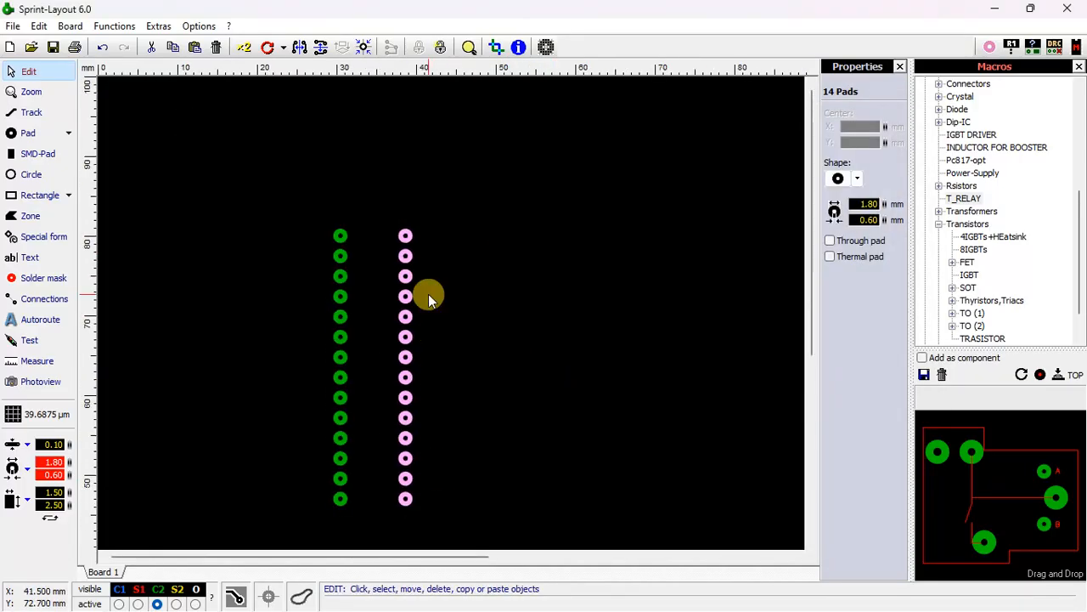
{"action": "left_click", "coordinate": [453, 367]}
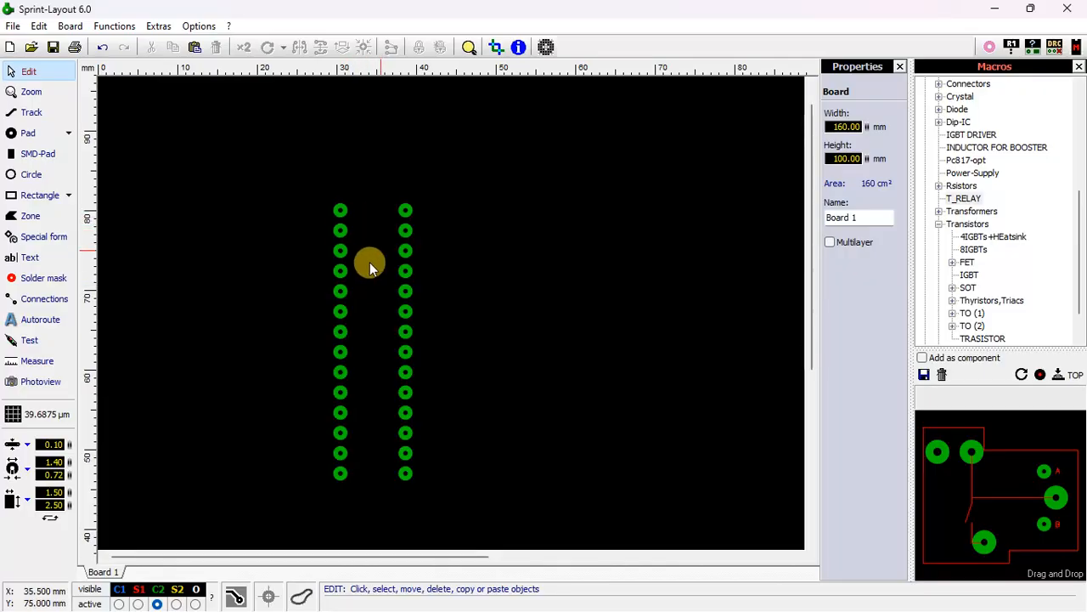
Step: Draw a narrow rectangle between the two pad rows, extending slightly beyond the first and last pads
{"action": "left_click", "coordinate": [42, 195]}
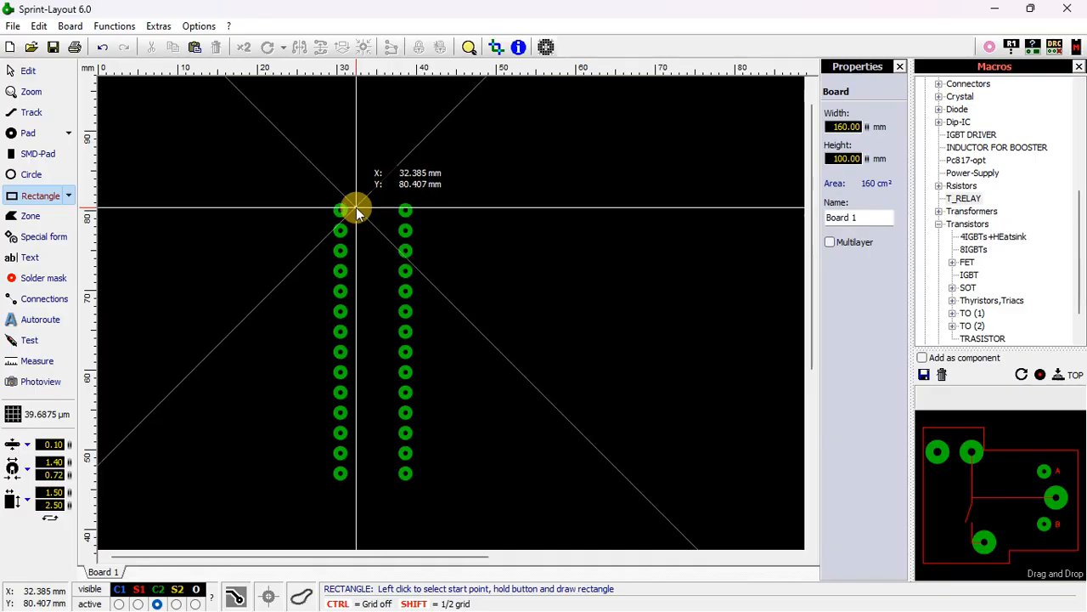
{"action": "mouse_move", "coordinate": [354, 201]}
{"action": "left_mouse_down"}
{"action": "mouse_move", "coordinate": [388, 311]}
{"action": "mouse_move", "coordinate": [391, 487]}
{"action": "left_mouse_up"}
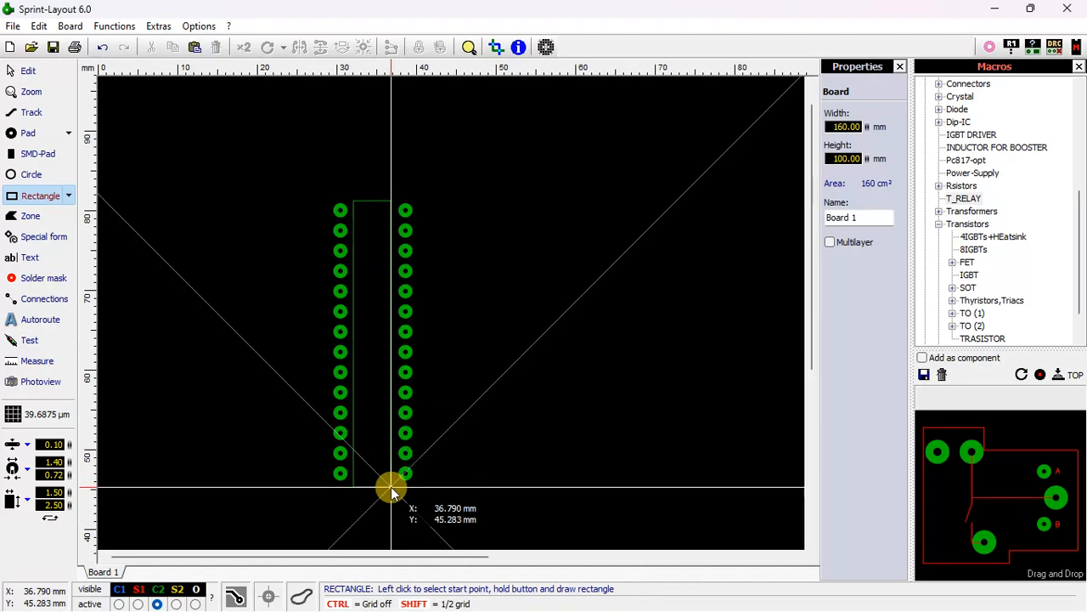
{"action": "key", "text": "Escape"}
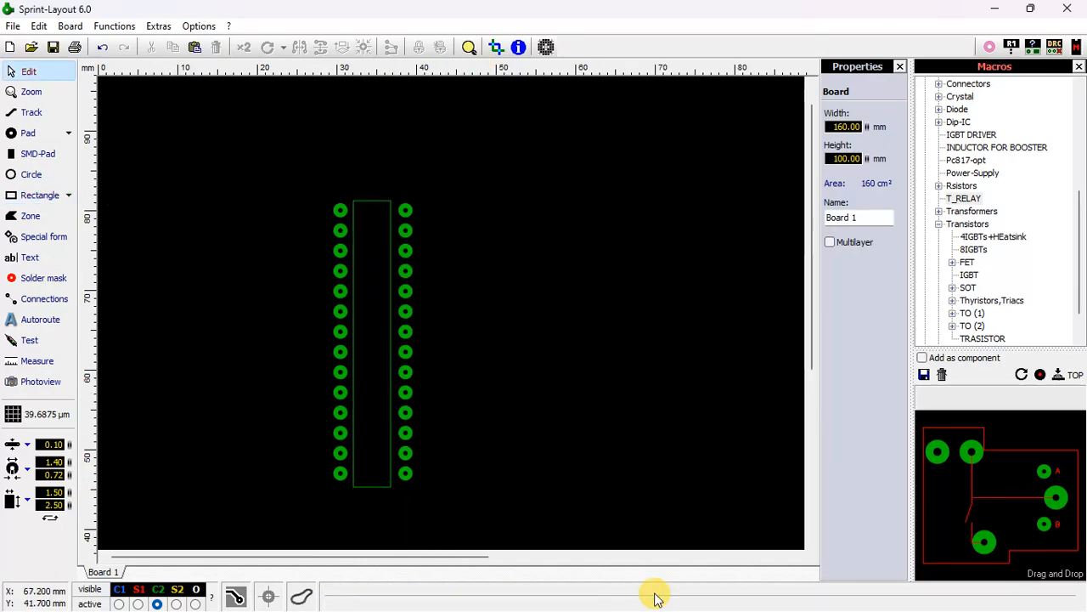
Step: Select the rectangle drawn between the pad rows and cut it from the board
{"action": "left_click", "coordinate": [380, 200]}
{"action": "right_click", "coordinate": [380, 204]}
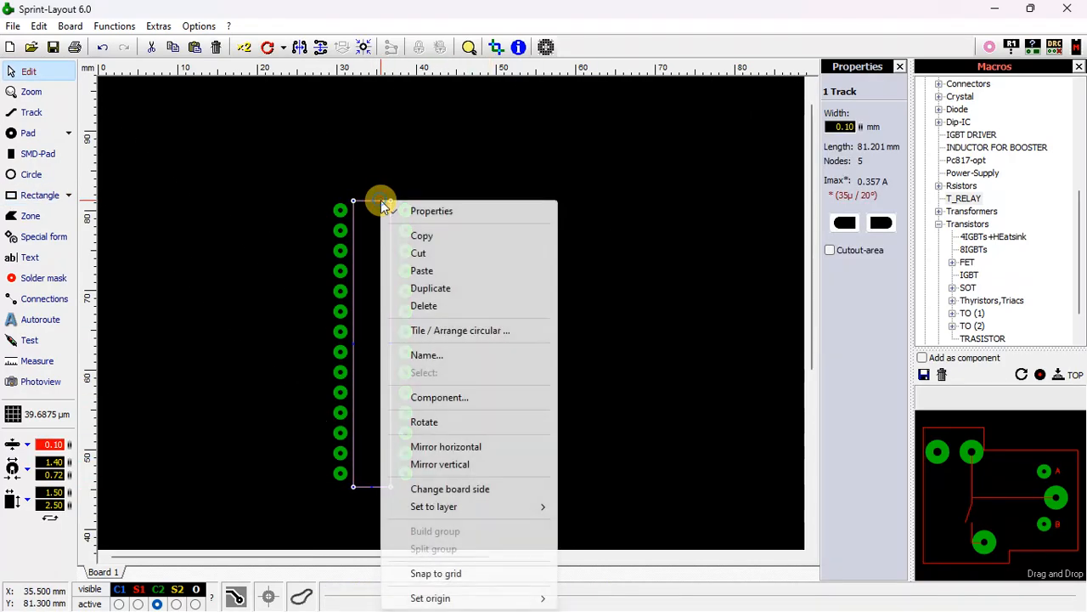
{"action": "left_click", "coordinate": [419, 252]}
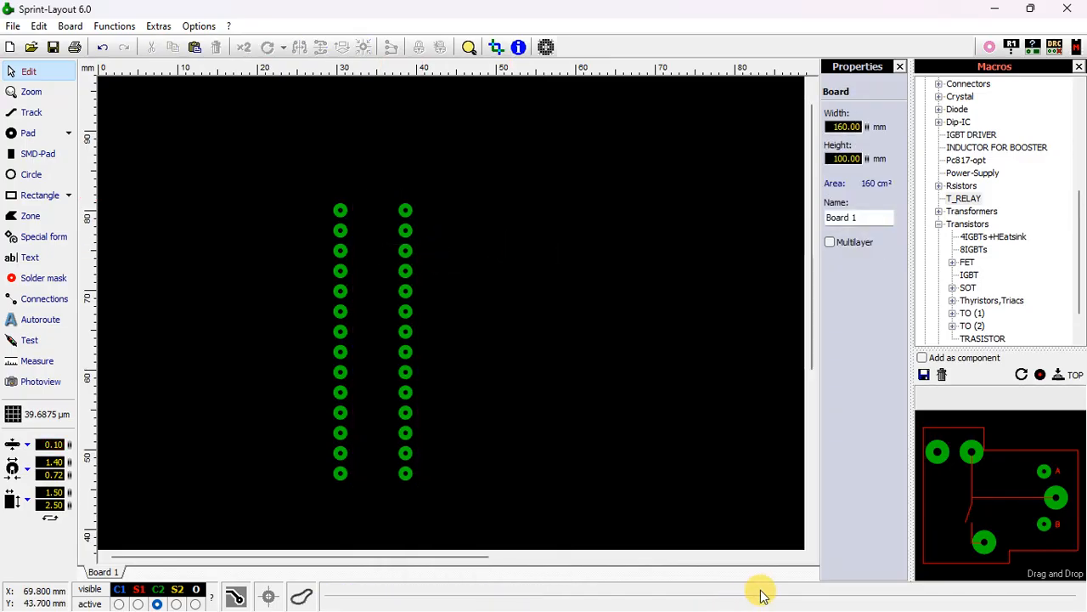
Step: Switch to the PIC16F72 datasheet and locate the body width E1 and overall length D on the package top view
{"action": "left_click", "coordinate": [994, 9]}
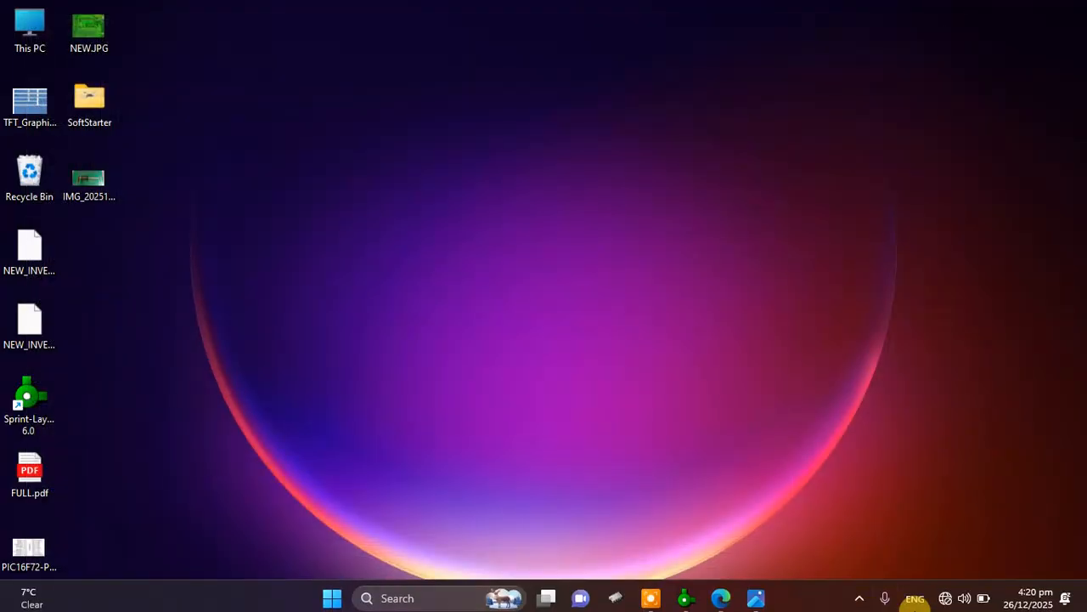
{"action": "left_click", "coordinate": [724, 596]}
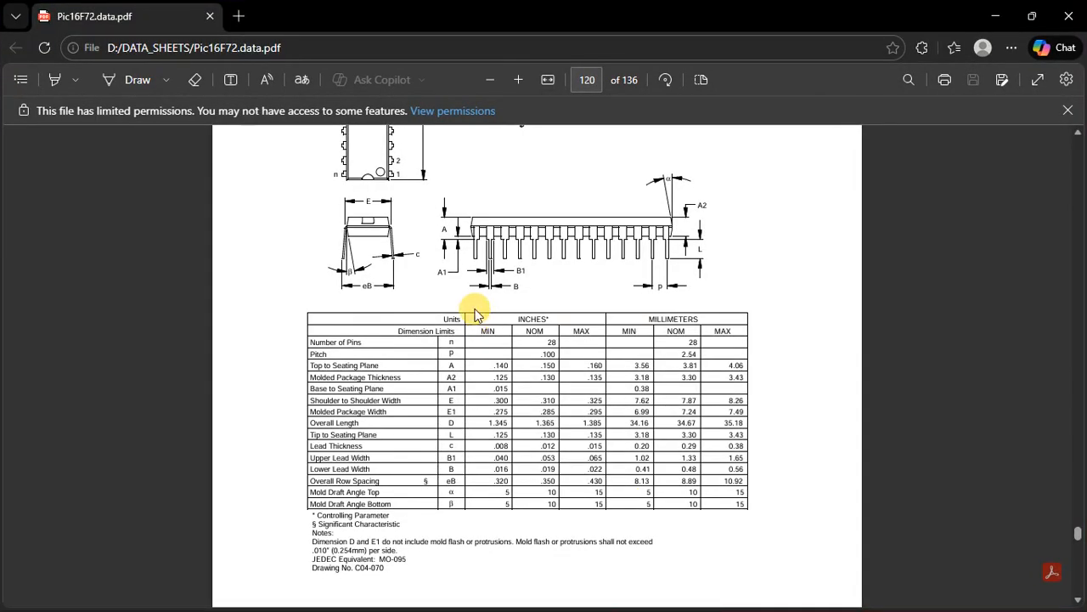
{"action": "scroll", "coordinate": [1077, 136], "scroll_direction": "up", "scroll_amount": 3}
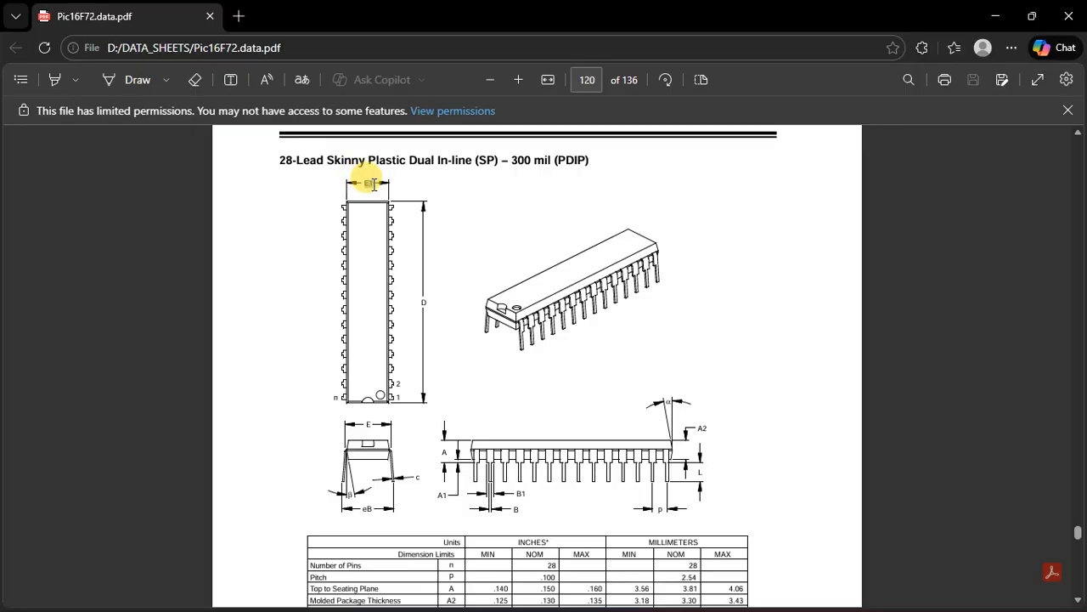
{"action": "double_click", "coordinate": [374, 185]}
{"action": "left_click", "coordinate": [454, 333]}
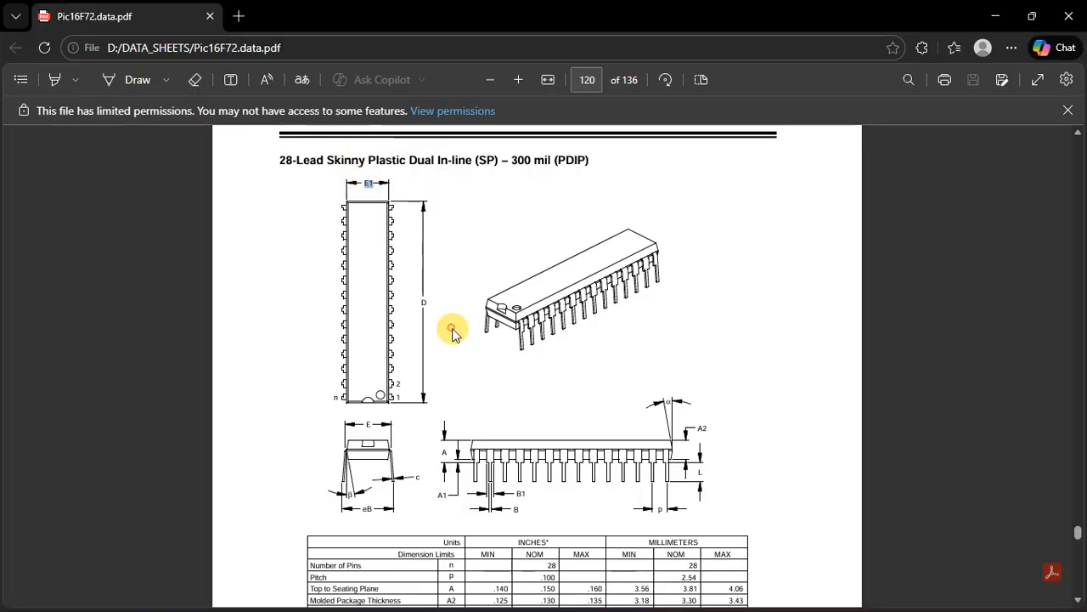
{"action": "double_click", "coordinate": [374, 184]}
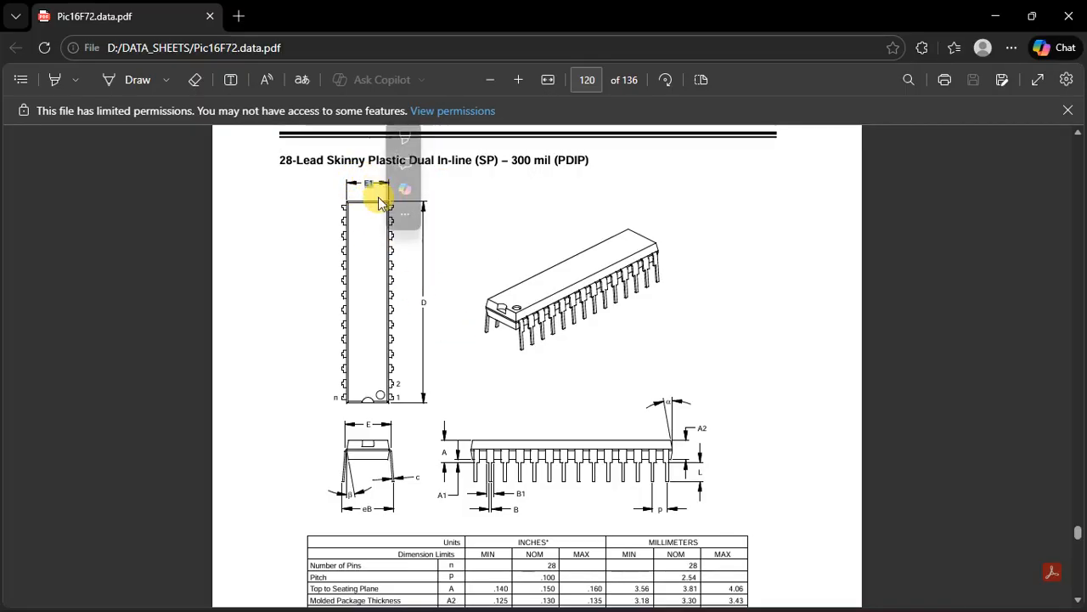
{"action": "double_click", "coordinate": [419, 302]}
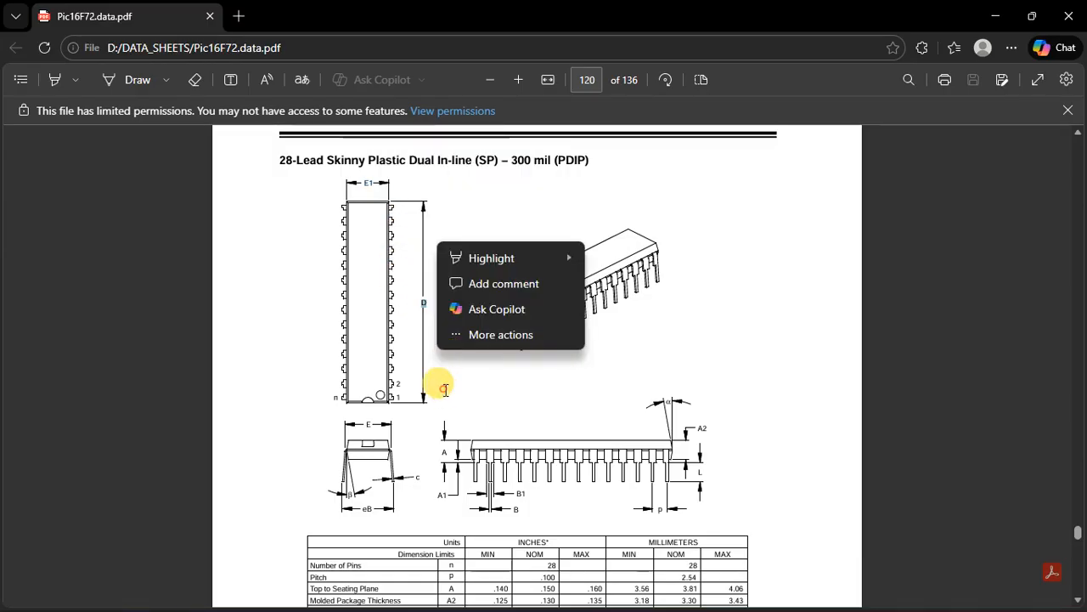
Step: Check the molded package width E1 in the millimeters columns of the 28-lead PDIP dimension table
{"action": "scroll", "coordinate": [441, 387], "scroll_direction": "down", "scroll_amount": 5}
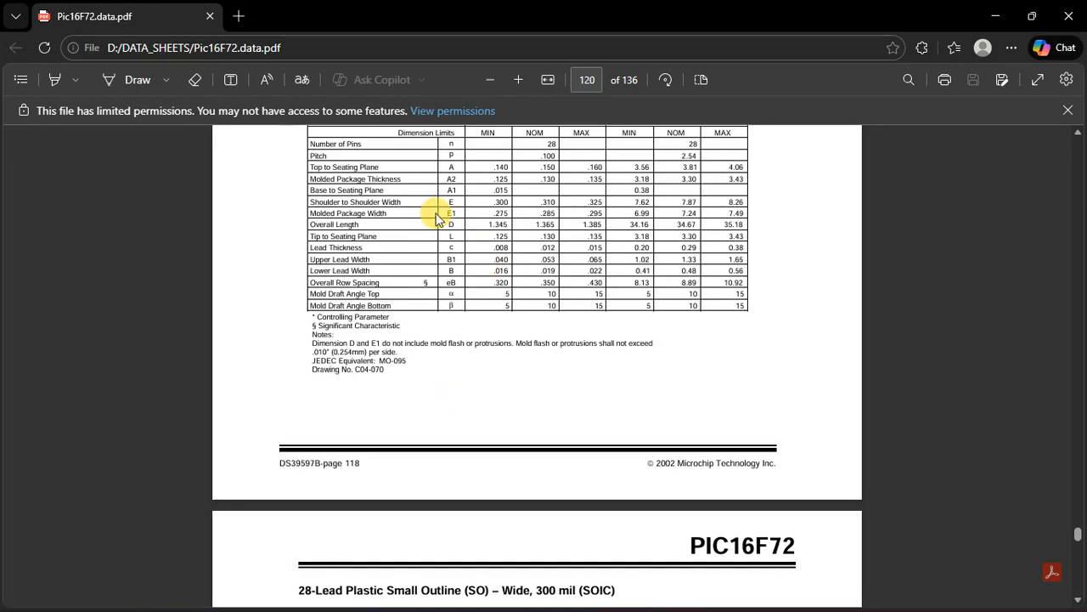
{"action": "left_click_drag", "start_coordinate": [466, 216], "coordinate": [691, 214]}
{"action": "left_click", "coordinate": [691, 213]}
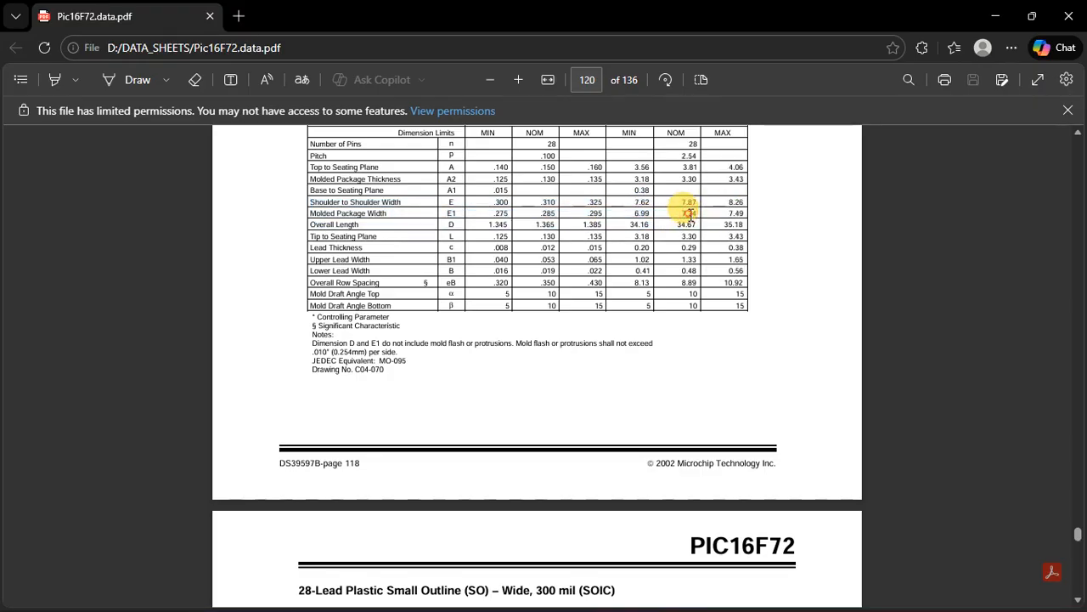
{"action": "left_click", "coordinate": [683, 213]}
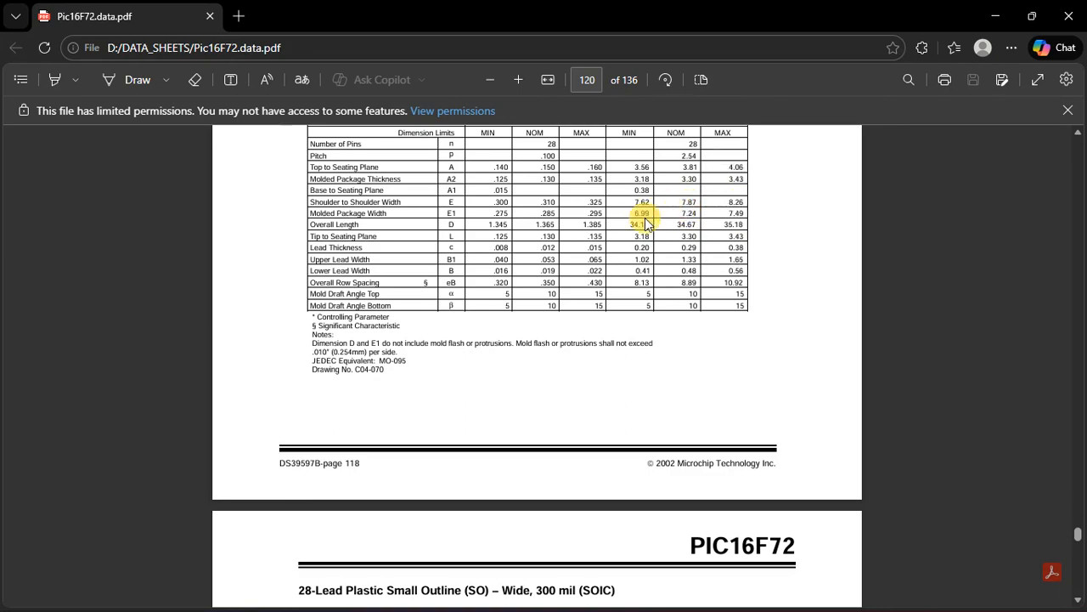
Step: Check the nominal overall length D in the millimeters columns of the 28-lead PDIP dimension table
{"action": "left_click", "coordinate": [448, 225]}
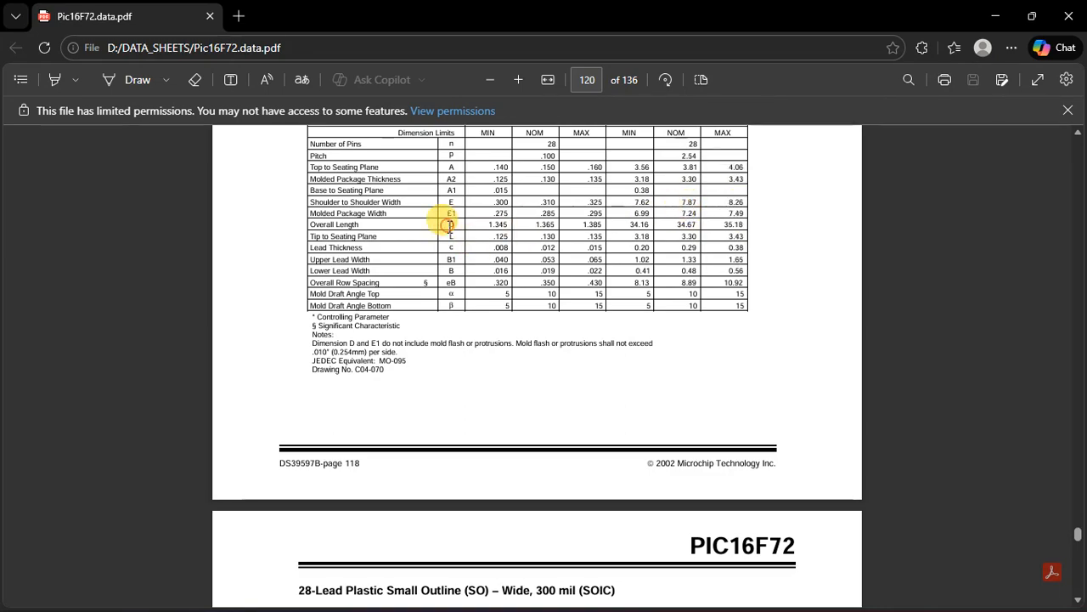
{"action": "left_click", "coordinate": [676, 225]}
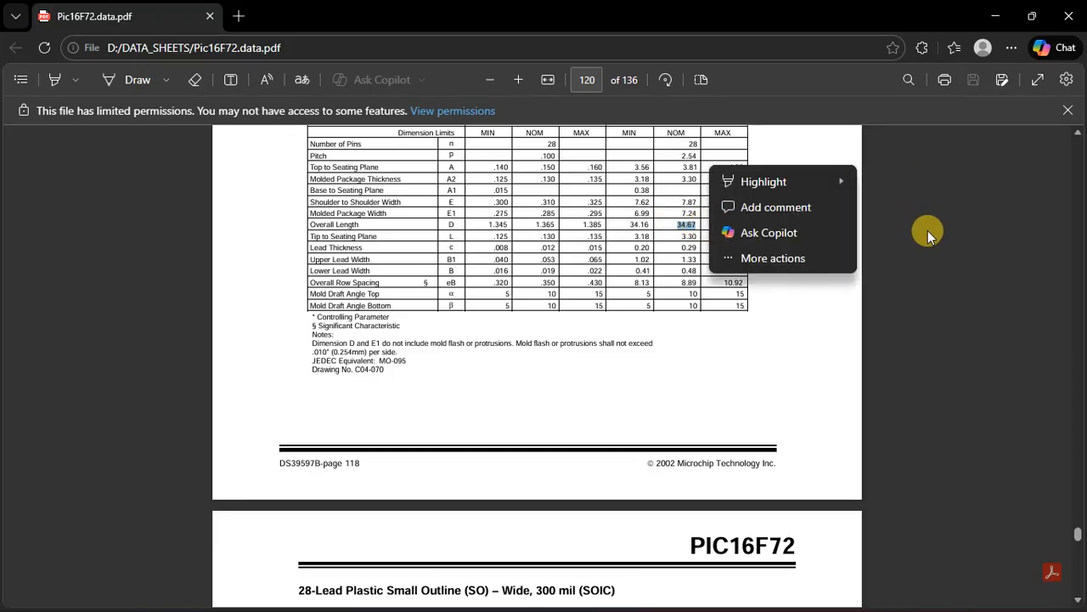
{"action": "left_click", "coordinate": [972, 242]}
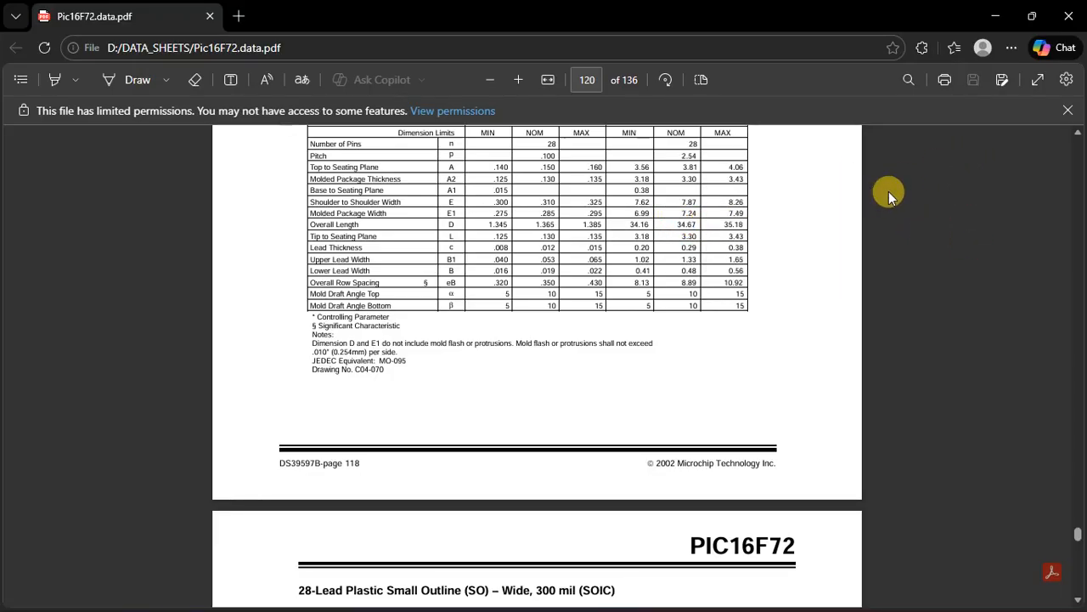
Step: Switch to Sprint-Layout and make the S1 layer active for drawing the body outline
{"action": "left_click", "coordinate": [996, 16]}
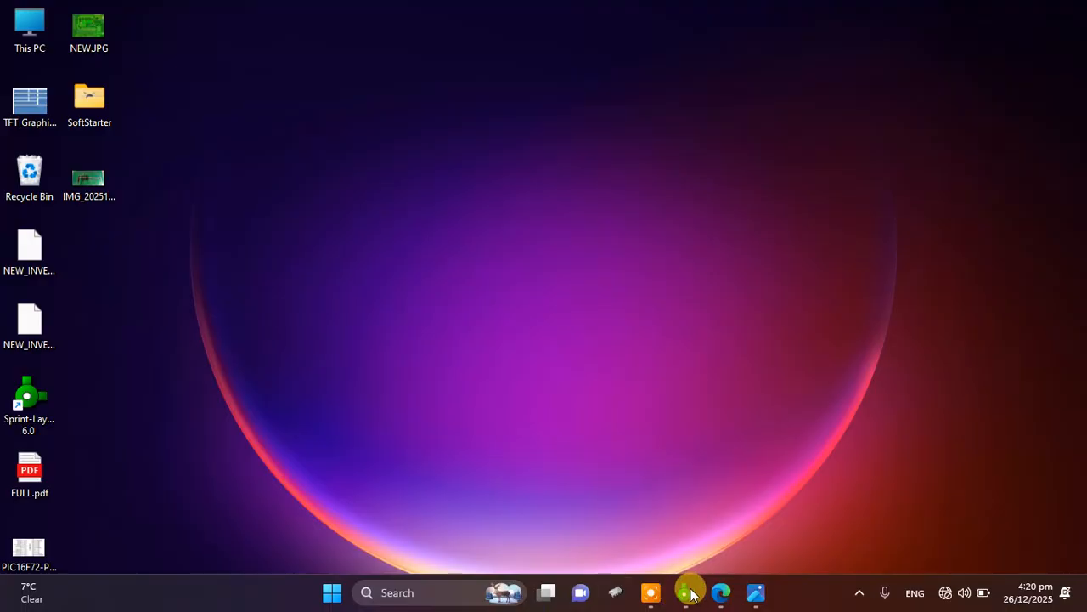
{"action": "left_click", "coordinate": [686, 592]}
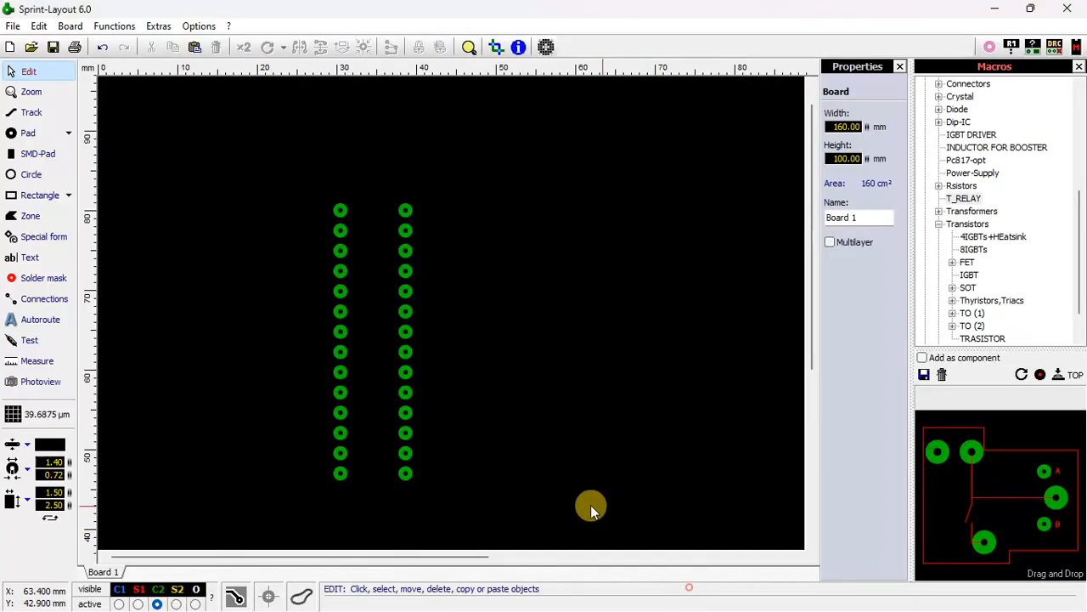
{"action": "left_click", "coordinate": [138, 604]}
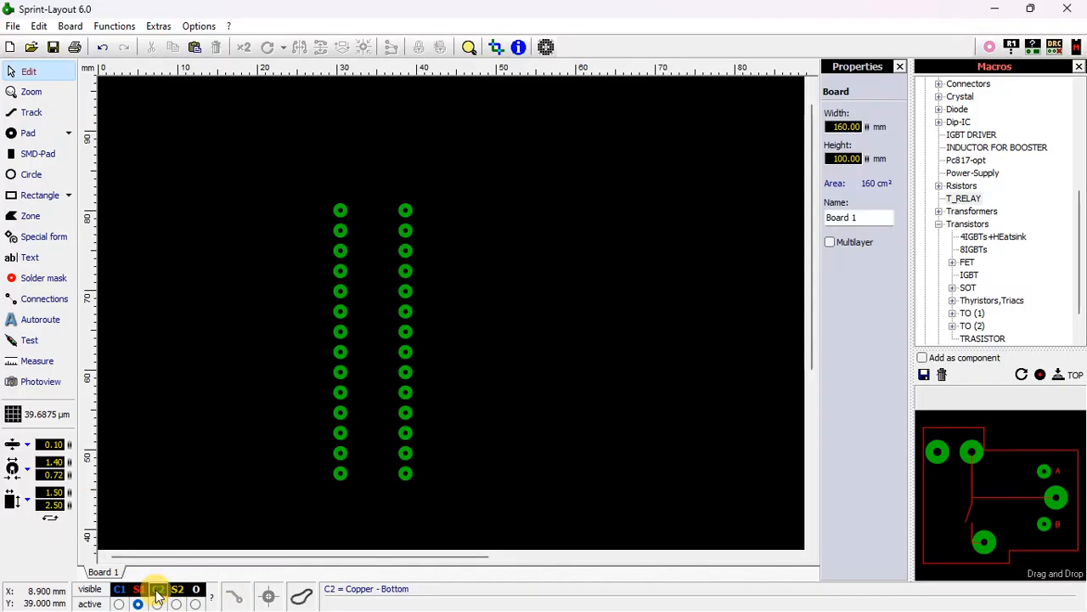
Step: Open the photo IMG_20251226_144139_892.jpg, examine the IC pad rows on the circuit board, and return to Sprint-Layout
{"action": "left_click", "coordinate": [995, 8]}
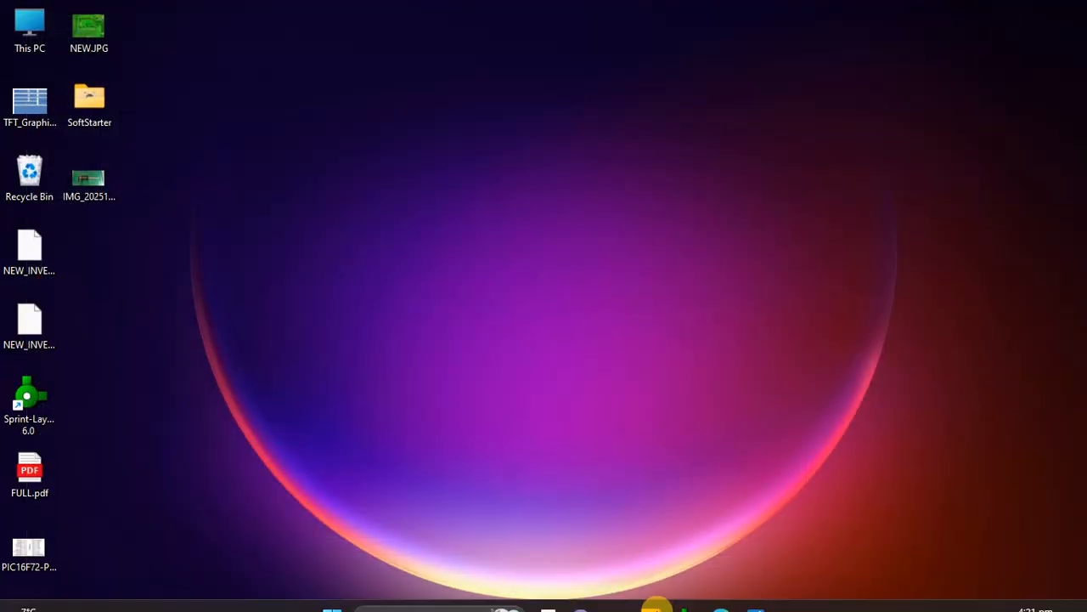
{"action": "double_click", "coordinate": [90, 178]}
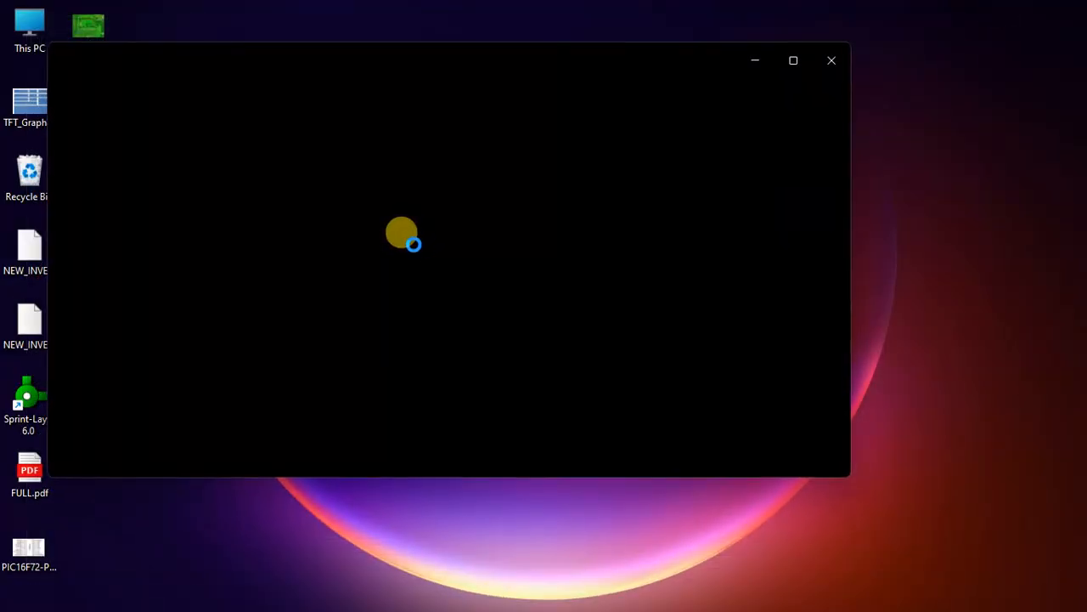
{"action": "scroll", "coordinate": [476, 322], "scroll_direction": "up", "scroll_amount": 6}
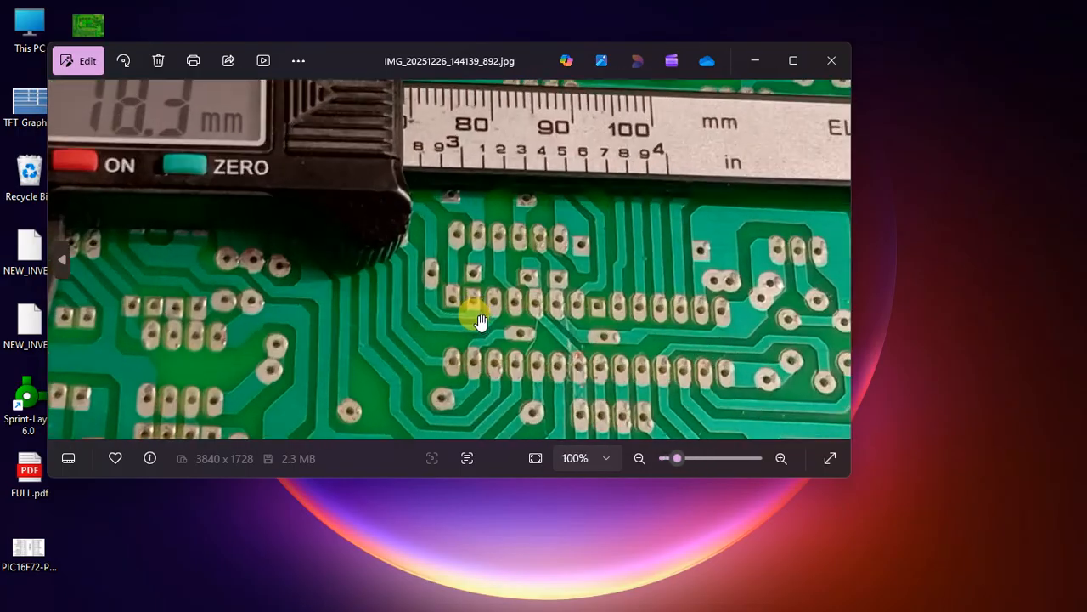
{"action": "scroll", "coordinate": [480, 321], "scroll_direction": "up", "scroll_amount": 1}
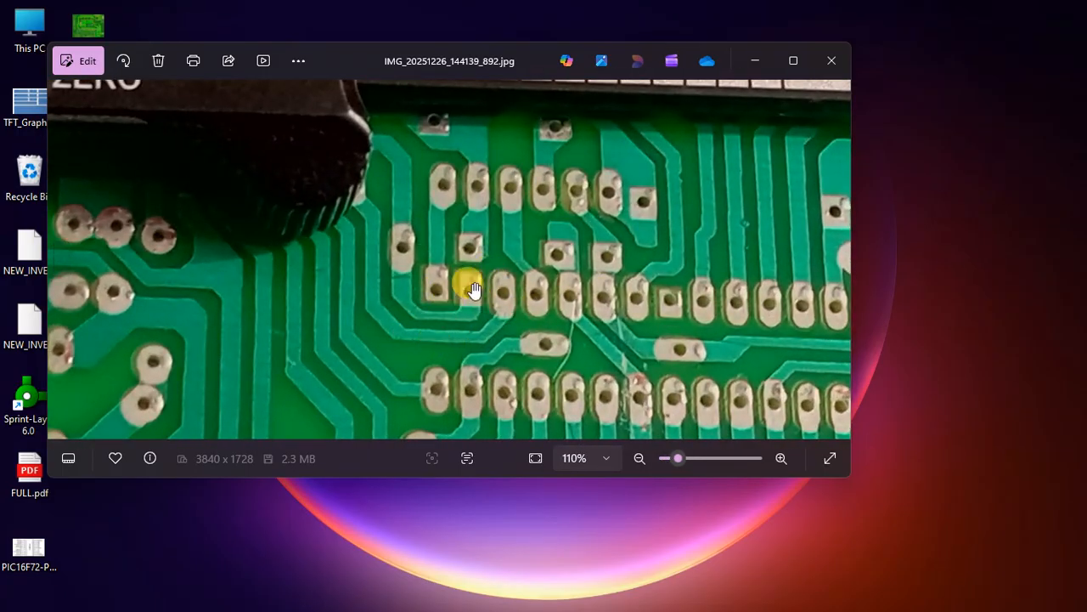
{"action": "scroll", "coordinate": [526, 348], "scroll_direction": "down", "scroll_amount": 3}
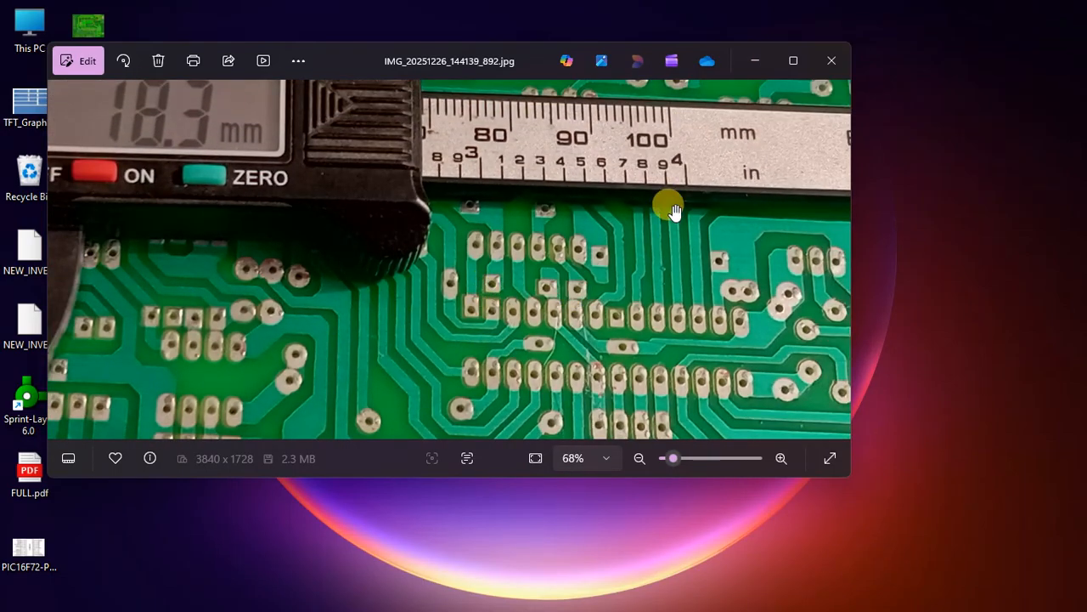
{"action": "left_click", "coordinate": [756, 61]}
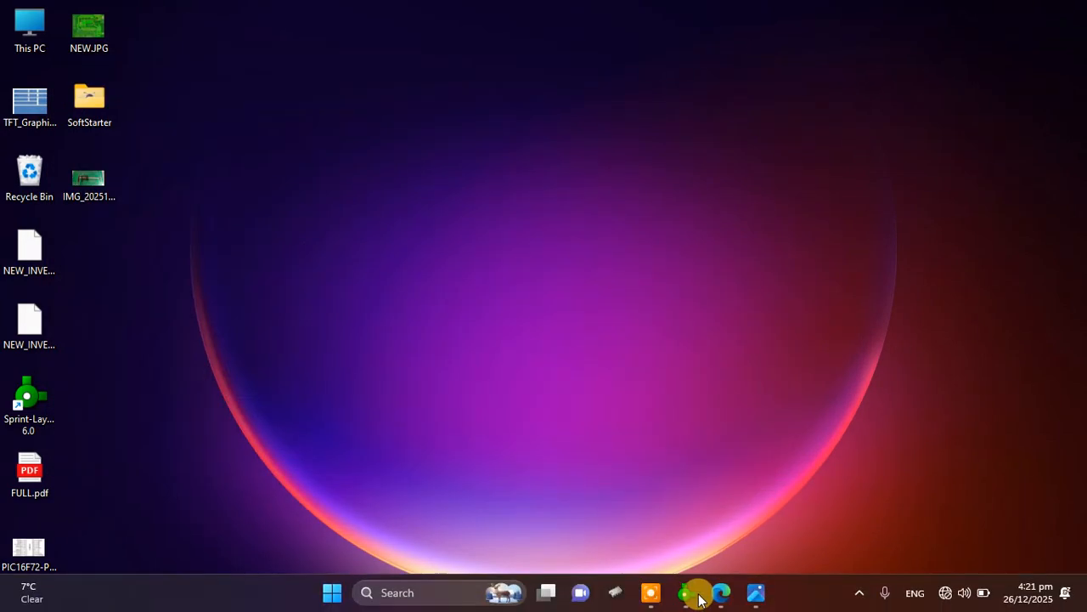
{"action": "left_click", "coordinate": [694, 592]}
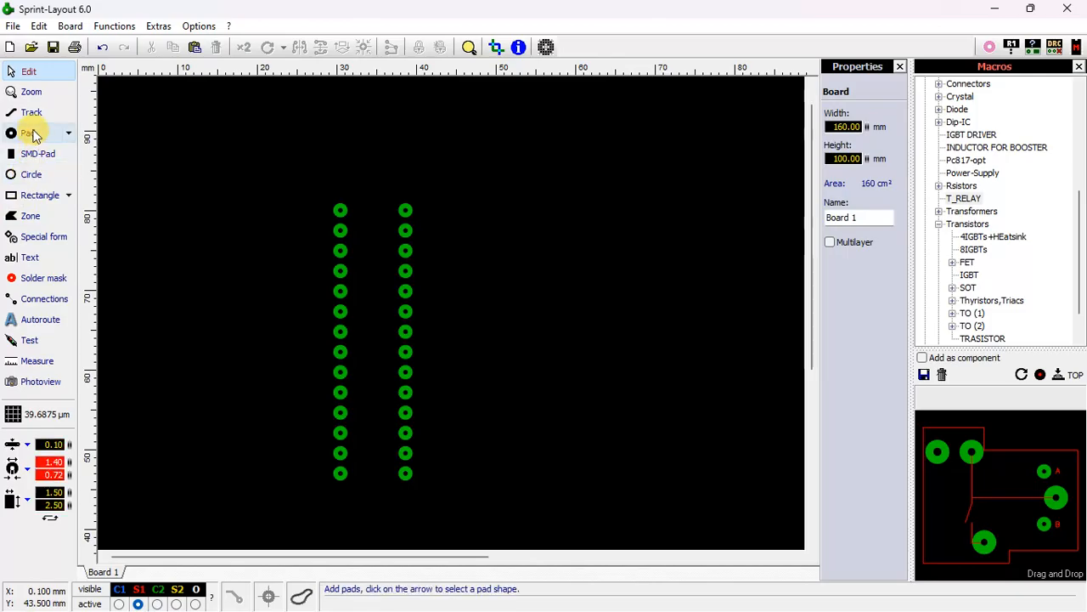
Step: Switch to the PIC16F72 datasheet, review the D and E1 rows of the dimension table, and place its window beside the board
{"action": "left_click", "coordinate": [39, 195]}
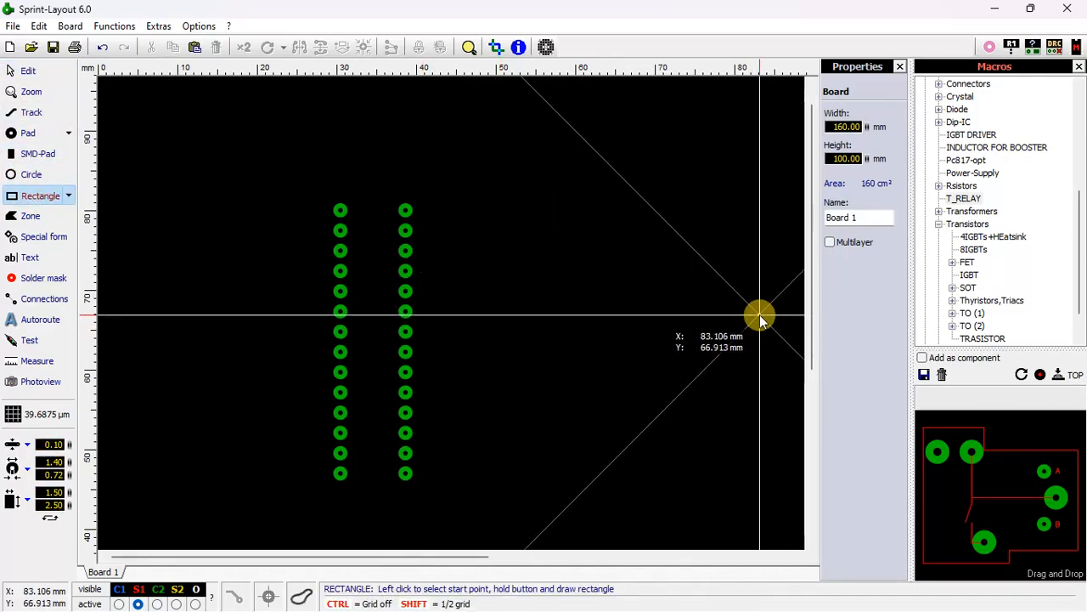
{"action": "key", "text": "super+Tab"}
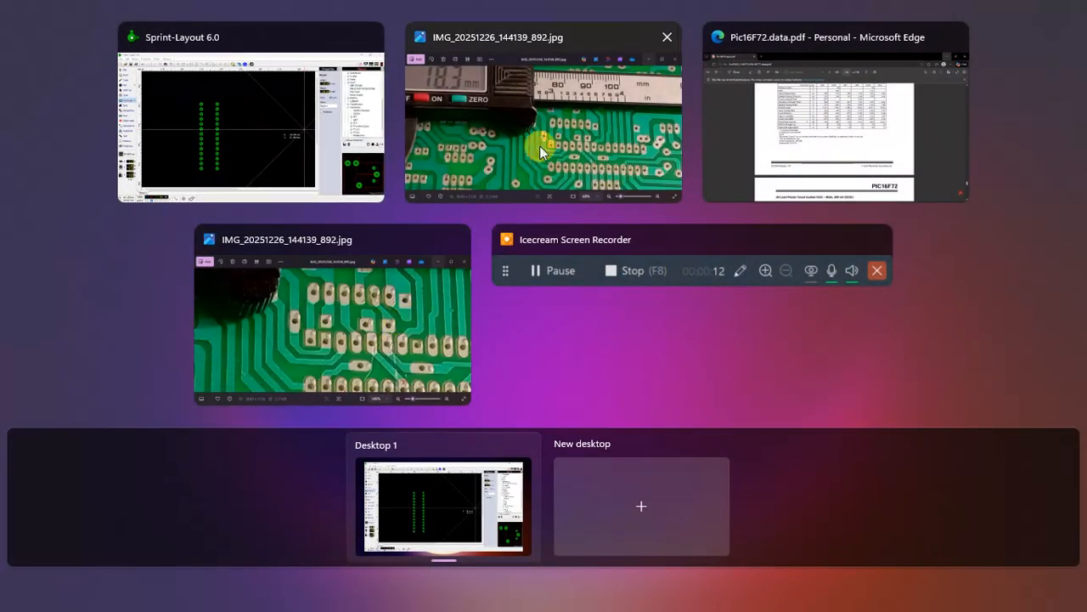
{"action": "left_click", "coordinate": [795, 120]}
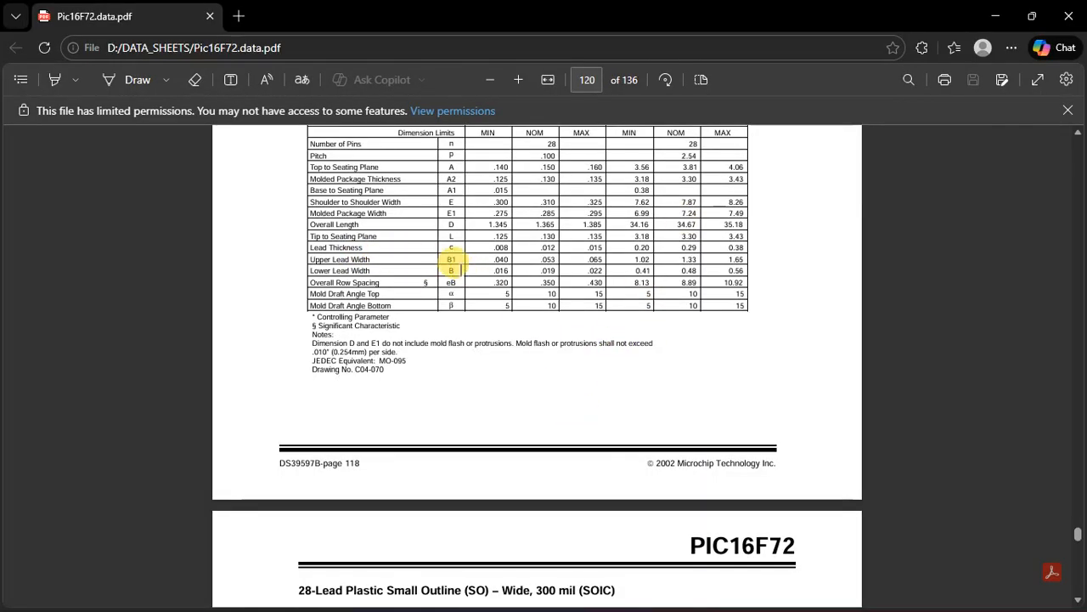
{"action": "left_click_drag", "start_coordinate": [445, 224], "coordinate": [690, 231]}
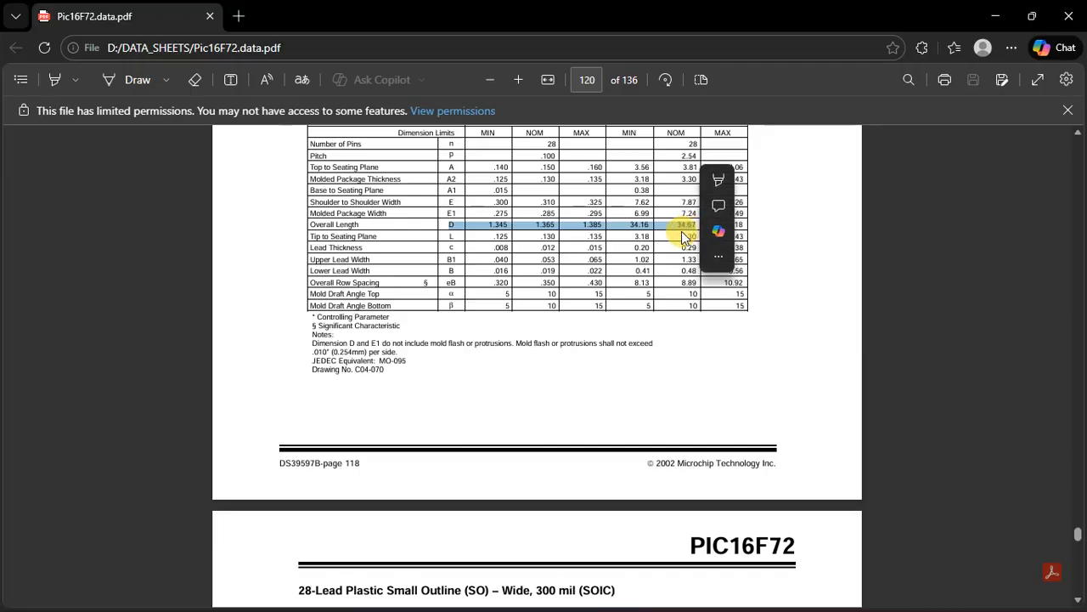
{"action": "left_click", "coordinate": [682, 225]}
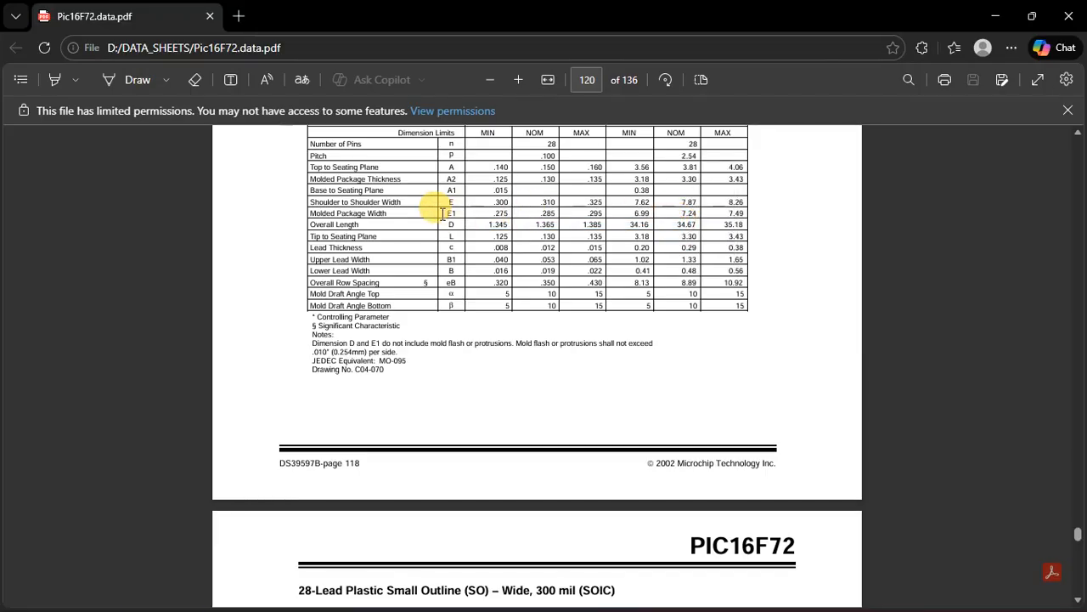
{"action": "left_click", "coordinate": [440, 213]}
{"action": "left_click_drag", "start_coordinate": [468, 212], "coordinate": [696, 212]}
{"action": "left_click", "coordinate": [671, 19]}
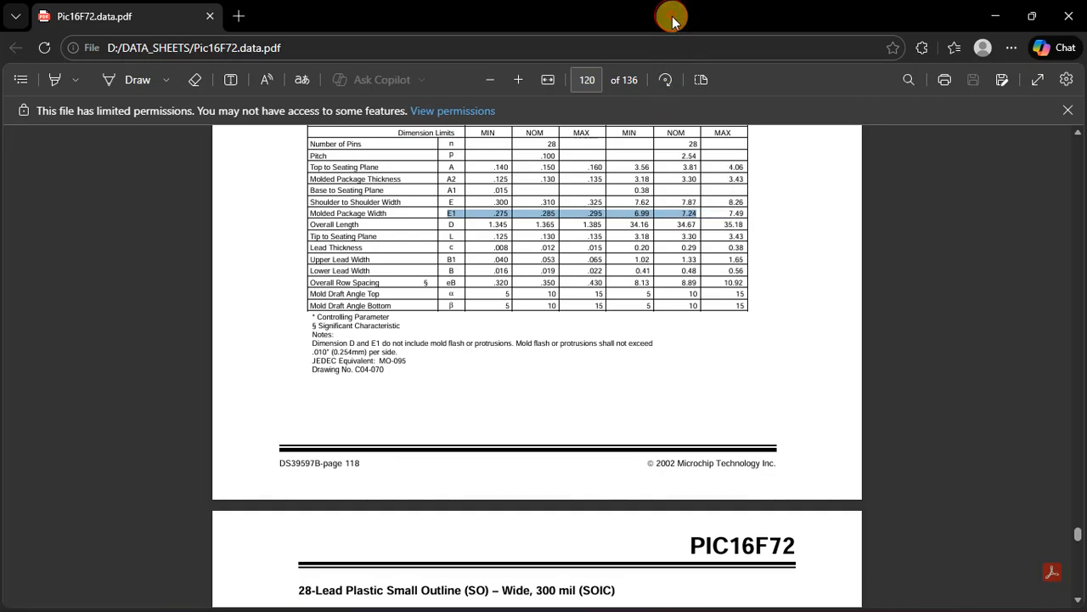
{"action": "left_click_drag", "start_coordinate": [671, 19], "coordinate": [845, 39]}
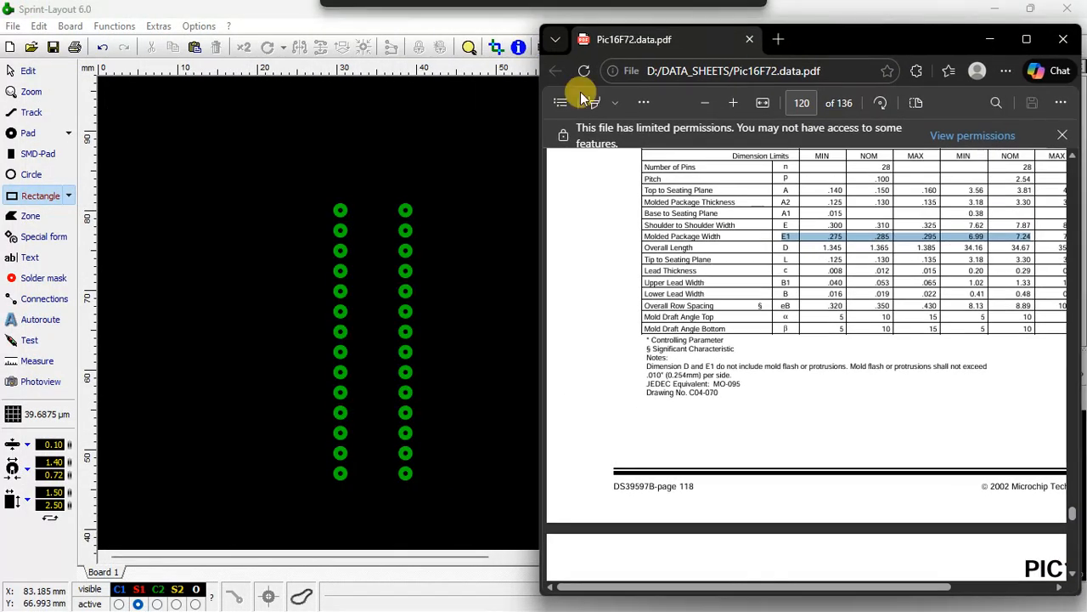
Step: Place a 2 mm high text label reading 7.34 on the board, above and to the right of the pad rows
{"action": "left_click", "coordinate": [29, 257]}
{"action": "left_click", "coordinate": [422, 240]}
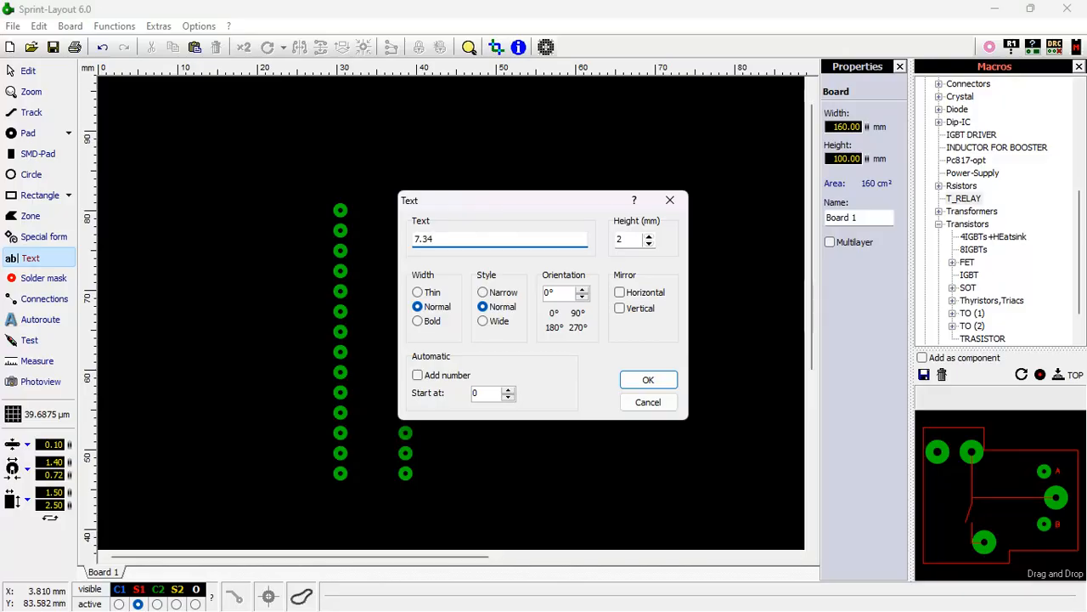
{"action": "left_click", "coordinate": [645, 379]}
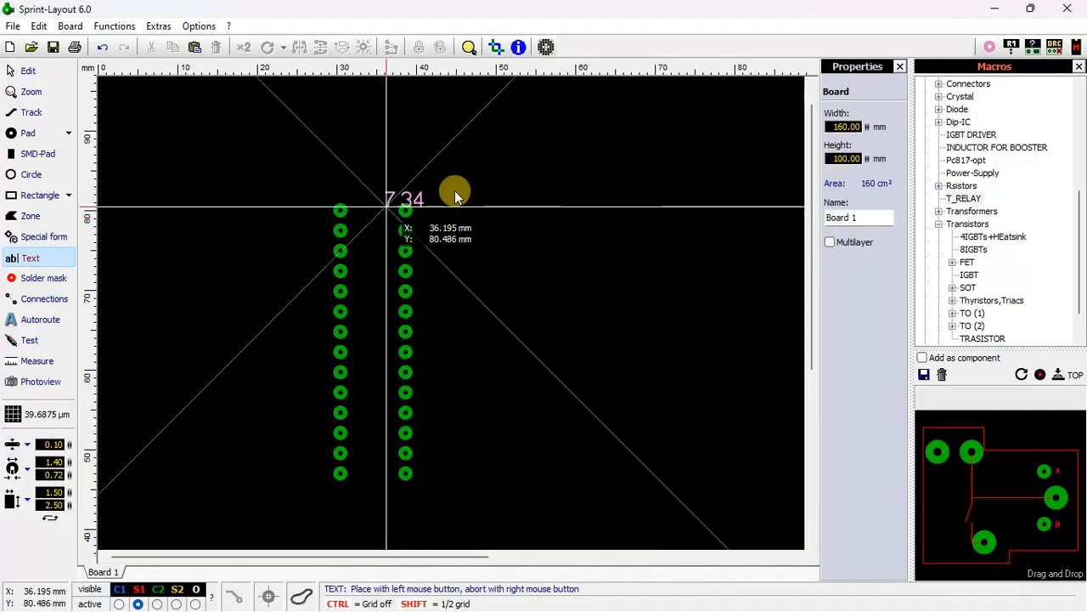
{"action": "left_click", "coordinate": [505, 183]}
{"action": "left_click", "coordinate": [673, 202]}
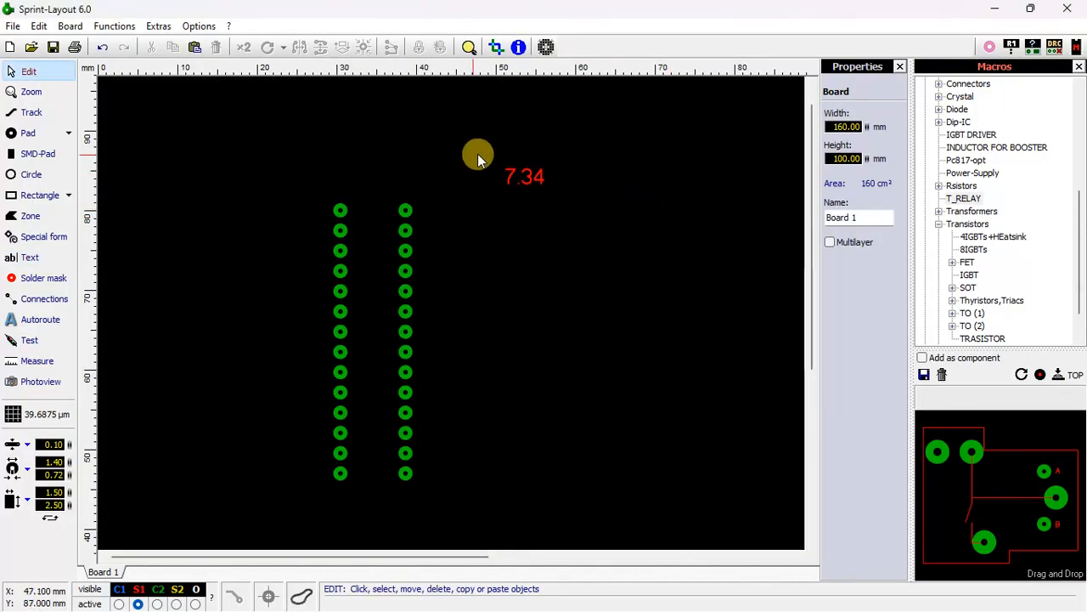
{"action": "left_click_drag", "start_coordinate": [479, 154], "coordinate": [628, 243]}
{"action": "left_click", "coordinate": [646, 208]}
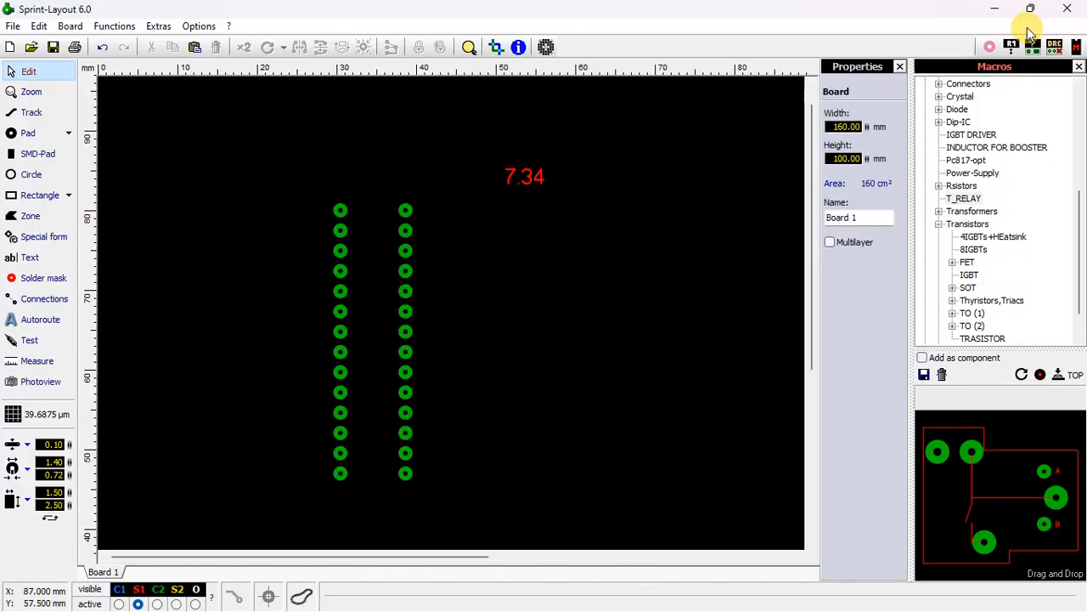
Step: Recheck the E1 value in the datasheet and correct the width label on the board to 7.24
{"action": "left_click", "coordinate": [996, 9]}
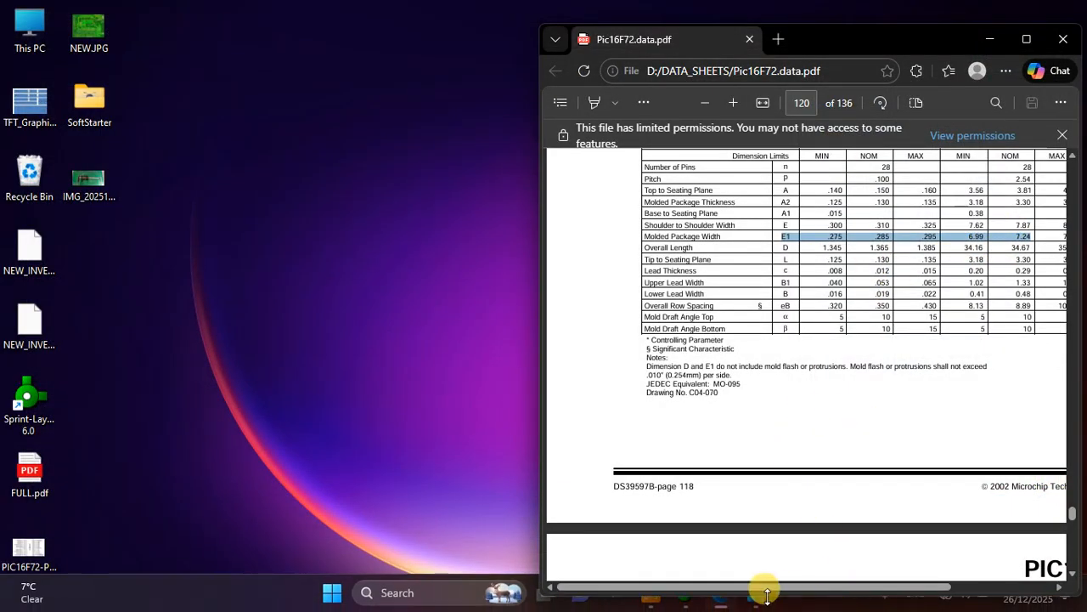
{"action": "left_click", "coordinate": [687, 603]}
{"action": "left_click", "coordinate": [524, 175]}
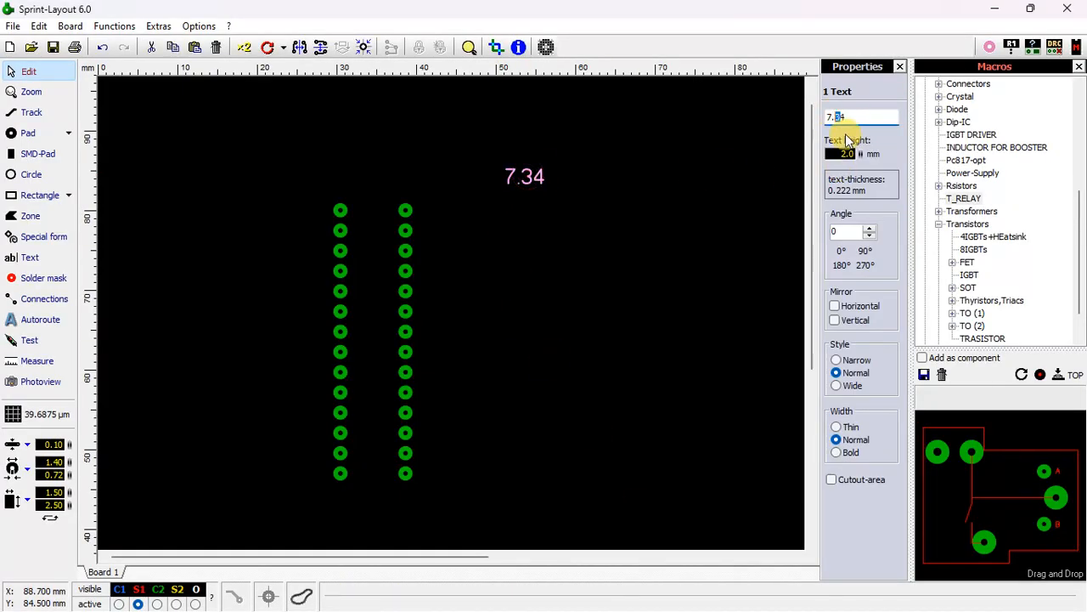
{"action": "type", "text": "2"}
{"action": "left_click", "coordinate": [672, 168]}
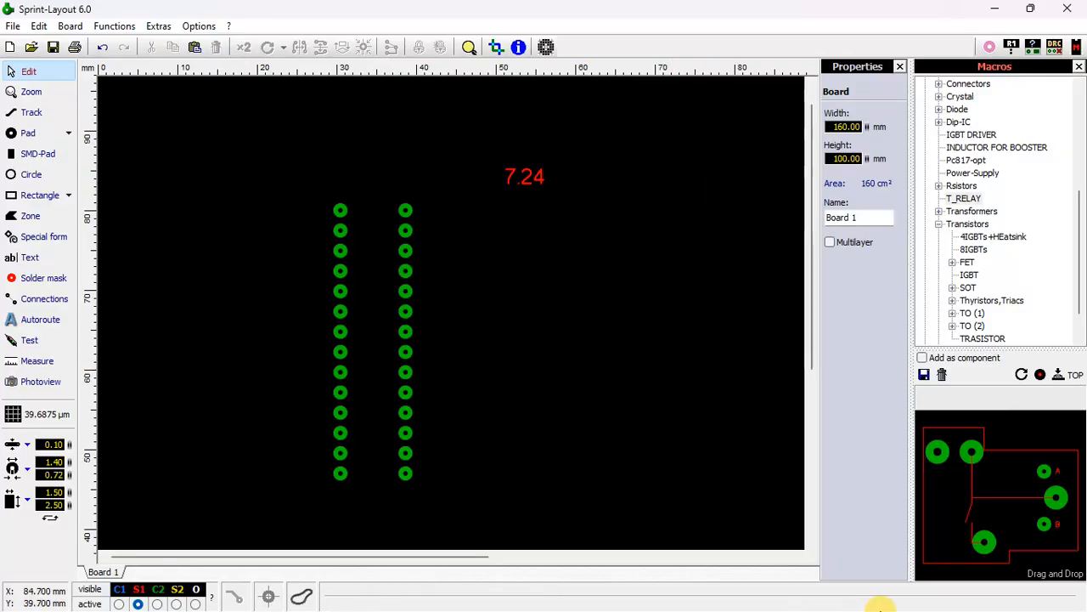
Step: Look up the nominal overall length D in millimeters in the datasheet's dimension table
{"action": "left_click", "coordinate": [995, 9]}
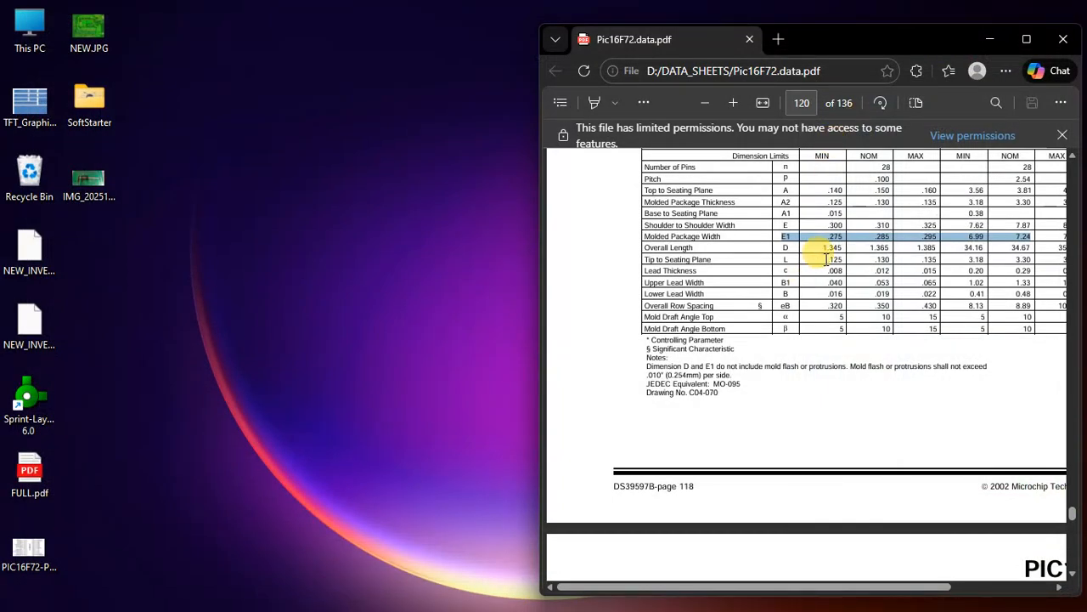
{"action": "left_click", "coordinate": [1029, 247]}
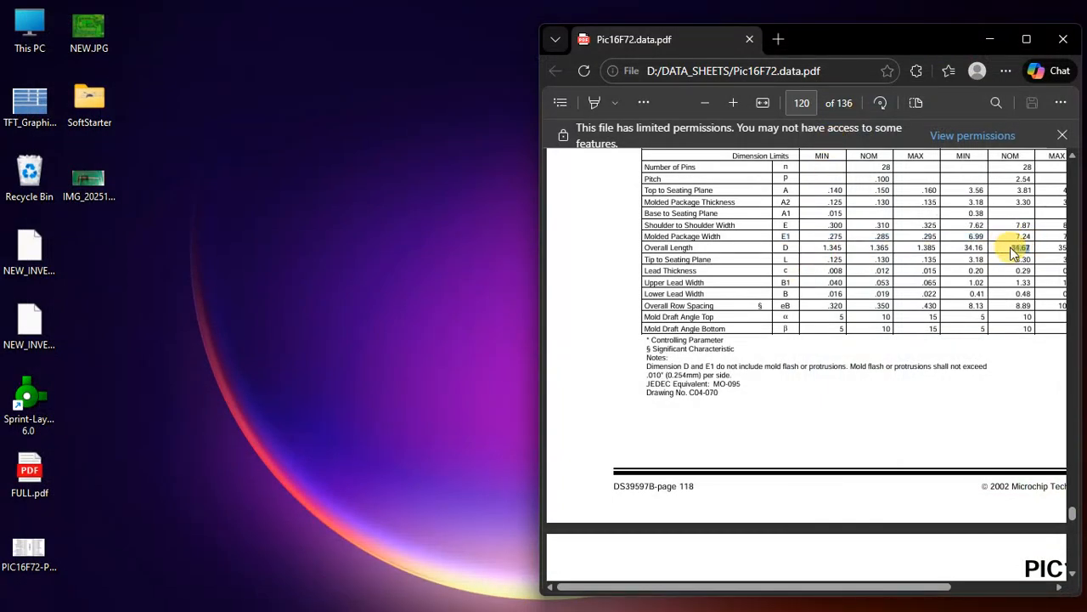
{"action": "left_click", "coordinate": [994, 251]}
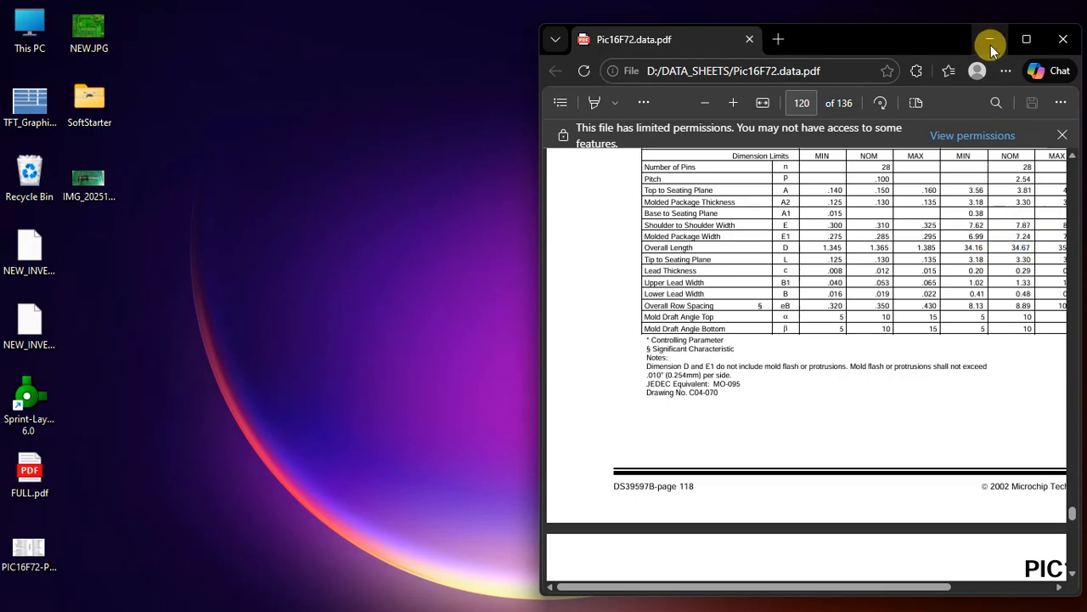
{"action": "left_click", "coordinate": [990, 41]}
Step: Switch to Sprint-Layout and start a new text label for the overall length
{"action": "left_click", "coordinate": [705, 600]}
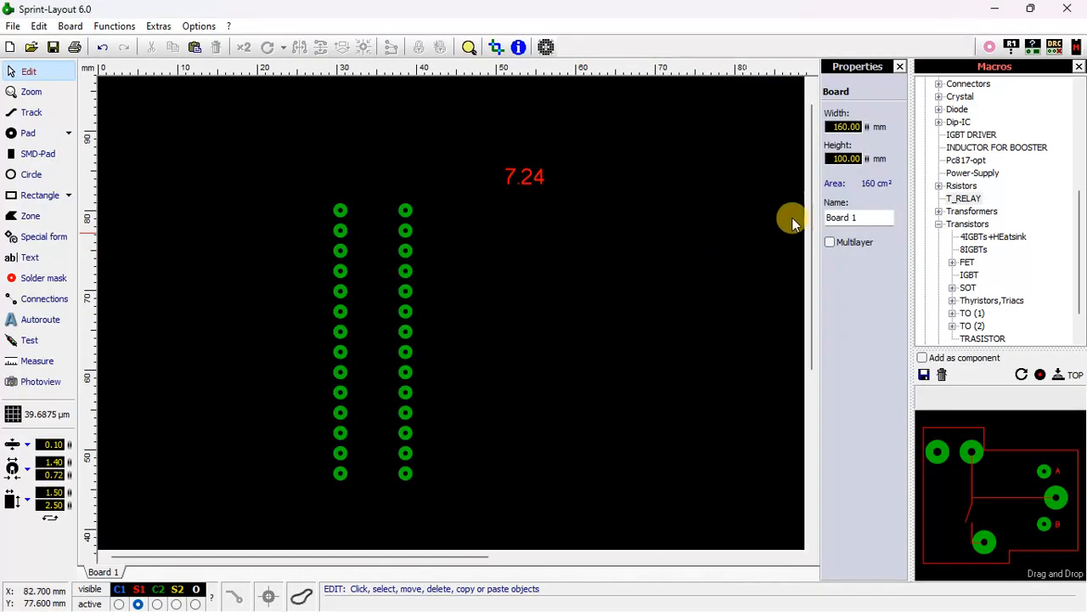
{"action": "left_click", "coordinate": [31, 257]}
{"action": "left_click", "coordinate": [350, 229]}
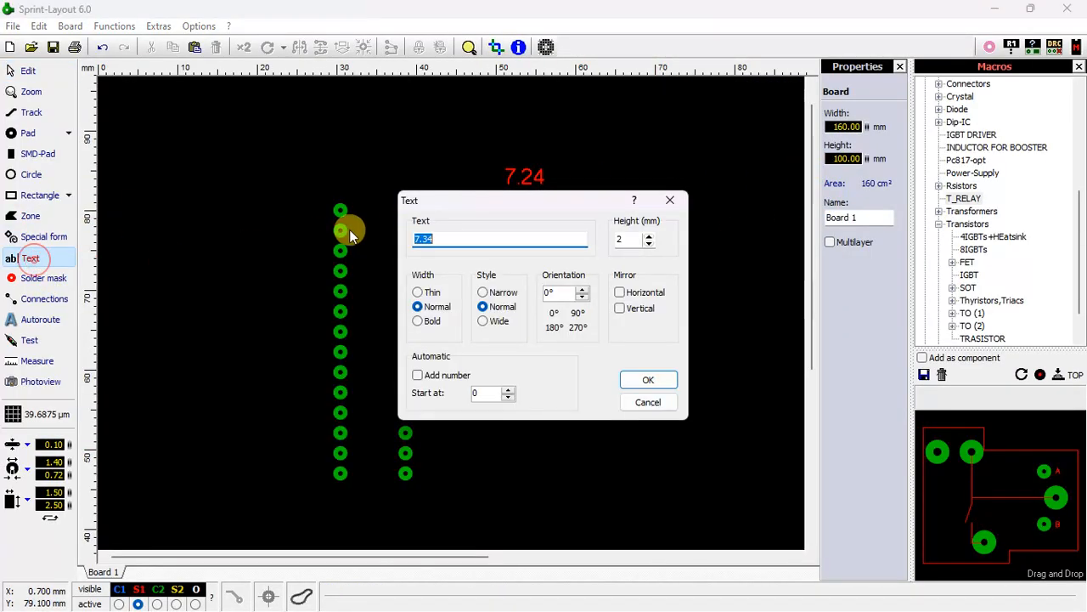
Step: Place the text label 34.67 directly below the 7.24 label
{"action": "type", "text": "34"}
{"action": "left_click", "coordinate": [658, 381]}
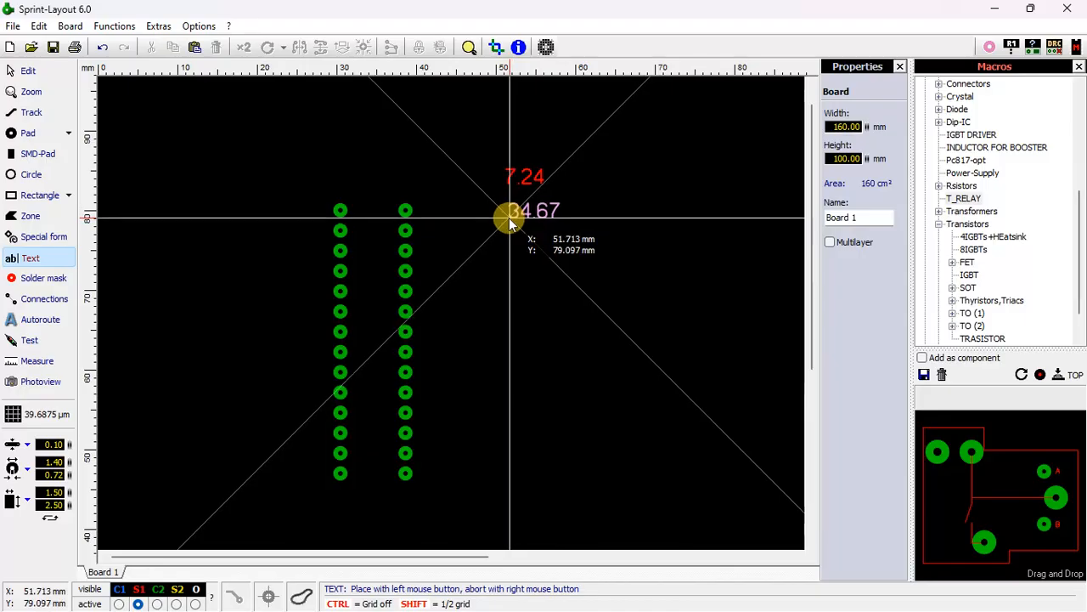
{"action": "double_click", "coordinate": [511, 219]}
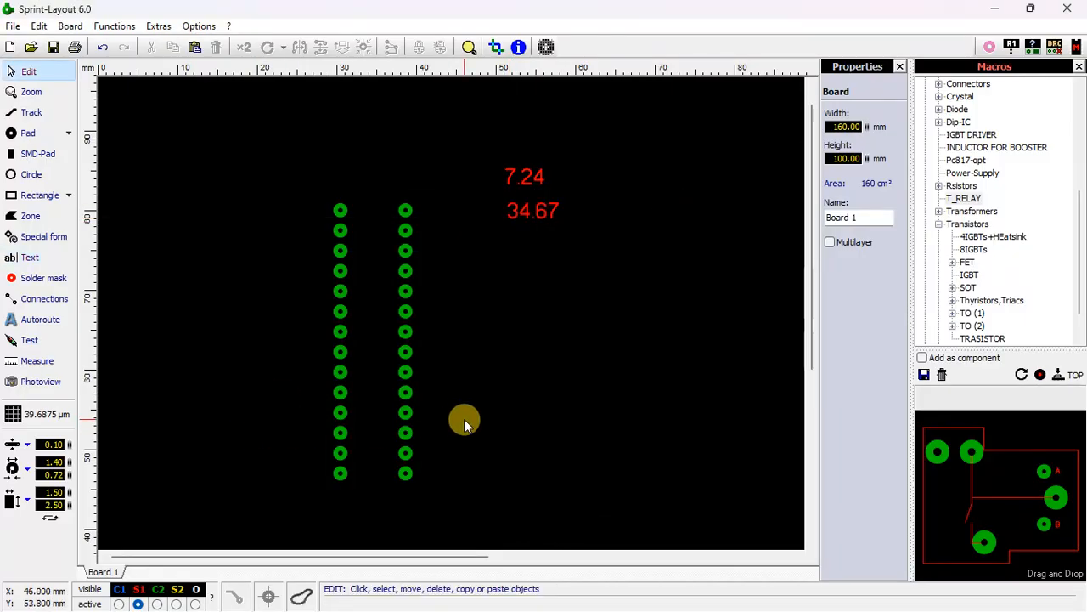
Step: Draw a silkscreen rectangle about 7.24 by 34.67 mm over the two pad columns as the IC body outline
{"action": "middle_click_drag", "start_coordinate": [464, 419], "coordinate": [451, 313]}
{"action": "scroll", "coordinate": [452, 312], "scroll_direction": "up", "scroll_amount": 1}
{"action": "scroll", "coordinate": [451, 312], "scroll_direction": "down", "scroll_amount": 1}
{"action": "mouse_move", "coordinate": [452, 308]}
{"action": "left_mouse_down"}
{"action": "mouse_move", "coordinate": [626, 77]}
{"action": "mouse_move", "coordinate": [575, 239]}
{"action": "left_mouse_up"}
{"action": "left_click", "coordinate": [17, 198]}
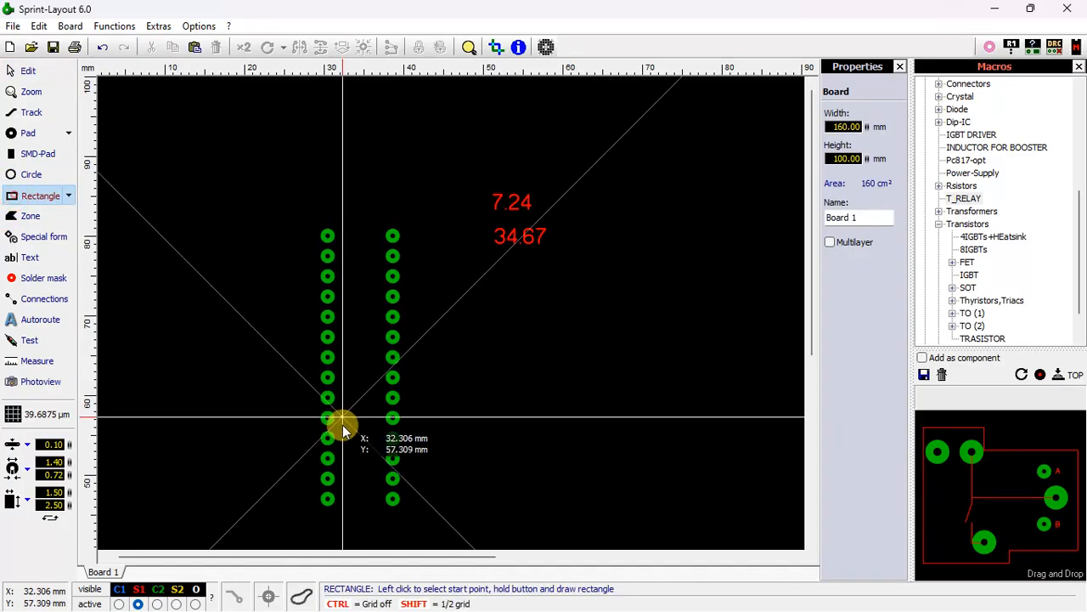
{"action": "left_click_drag", "start_coordinate": [339, 501], "coordinate": [452, 316]}
{"action": "scroll", "coordinate": [408, 224], "scroll_direction": "up", "scroll_amount": 2}
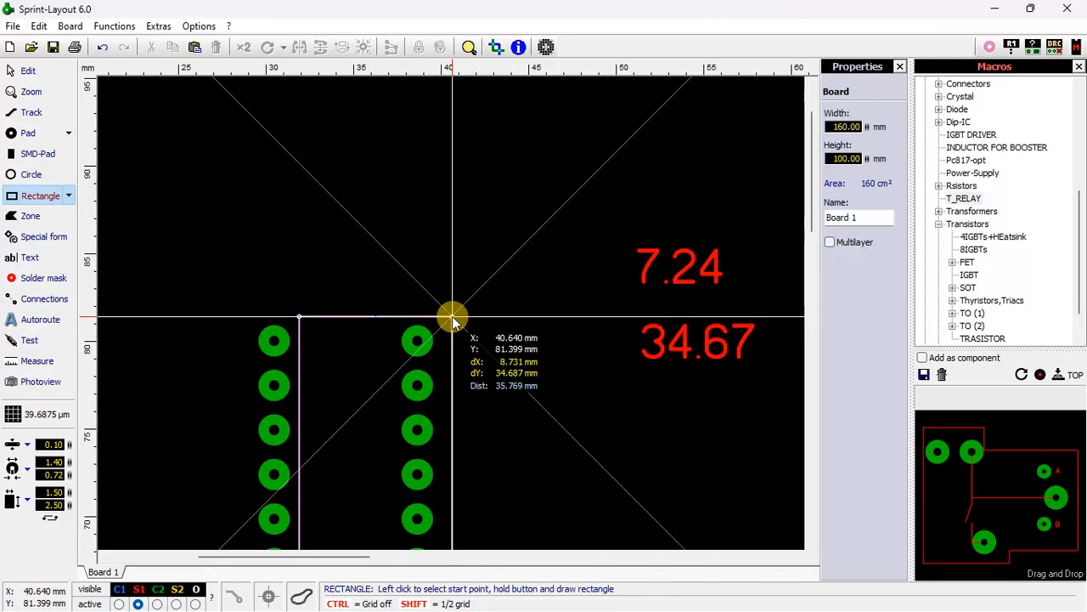
{"action": "left_click_drag", "start_coordinate": [452, 316], "coordinate": [425, 316]}
{"action": "scroll", "coordinate": [448, 275], "scroll_direction": "down", "scroll_amount": 4}
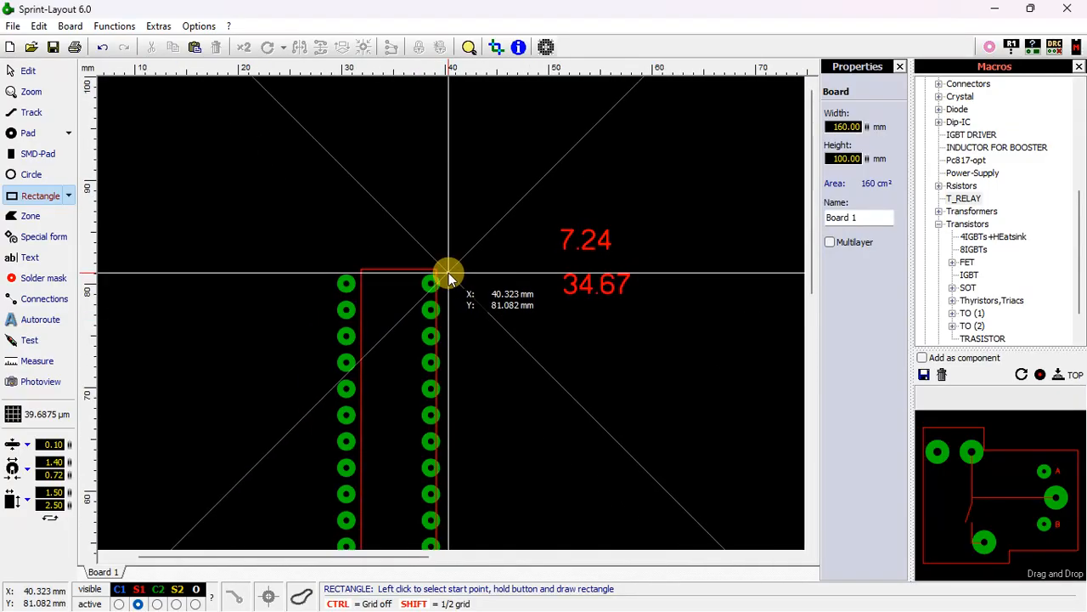
{"action": "key", "text": "Escape"}
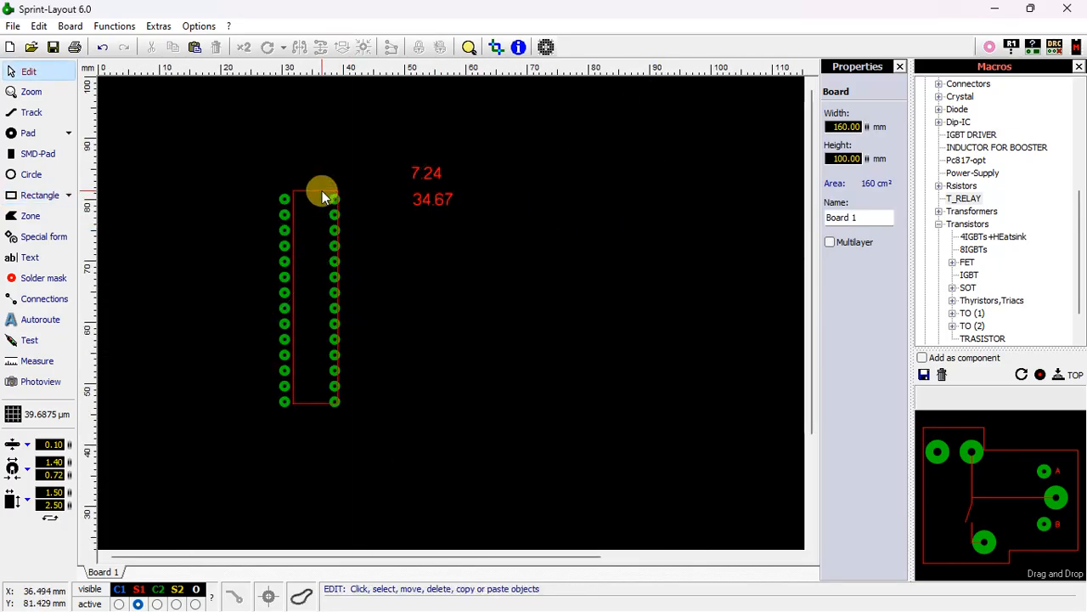
Step: Nudge the body outline left and down until it sits centred between the two pad columns
{"action": "left_click", "coordinate": [322, 190]}
{"action": "key", "text": "Left"}
{"action": "key", "text": "Left"}
{"action": "key", "text": "Left"}
{"action": "key", "text": "Left"}
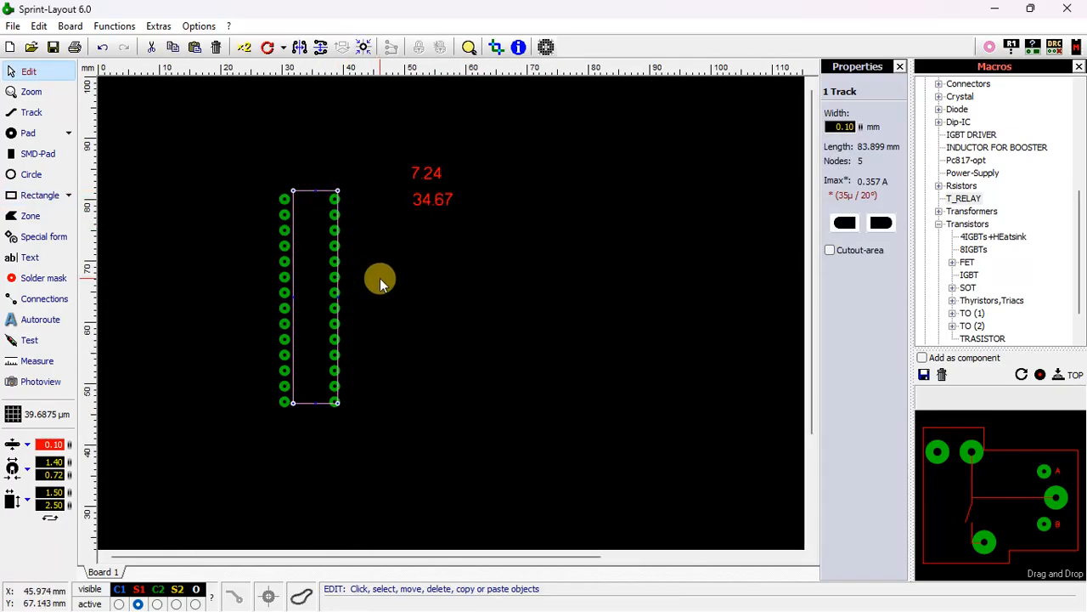
{"action": "key", "text": "Down"}
{"action": "key", "text": "Down"}
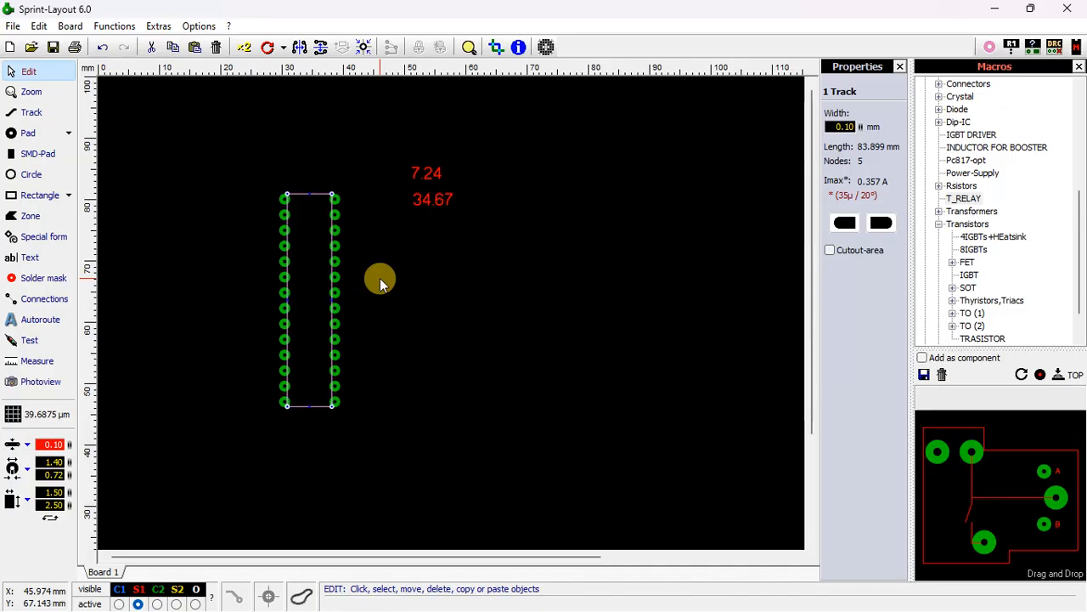
{"action": "left_click", "coordinate": [386, 283]}
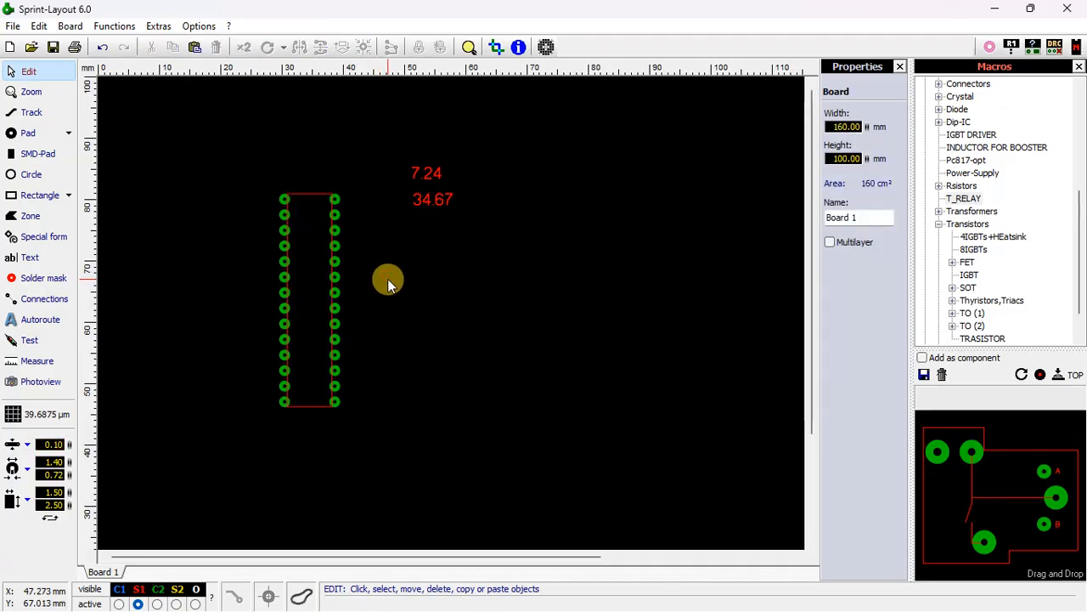
Step: Draw a small rectangular orientation notch centred inside the upper edge of the IC body outline
{"action": "scroll", "coordinate": [451, 312], "scroll_direction": "up", "scroll_amount": 3}
{"action": "scroll", "coordinate": [451, 316], "scroll_direction": "up", "scroll_amount": 2}
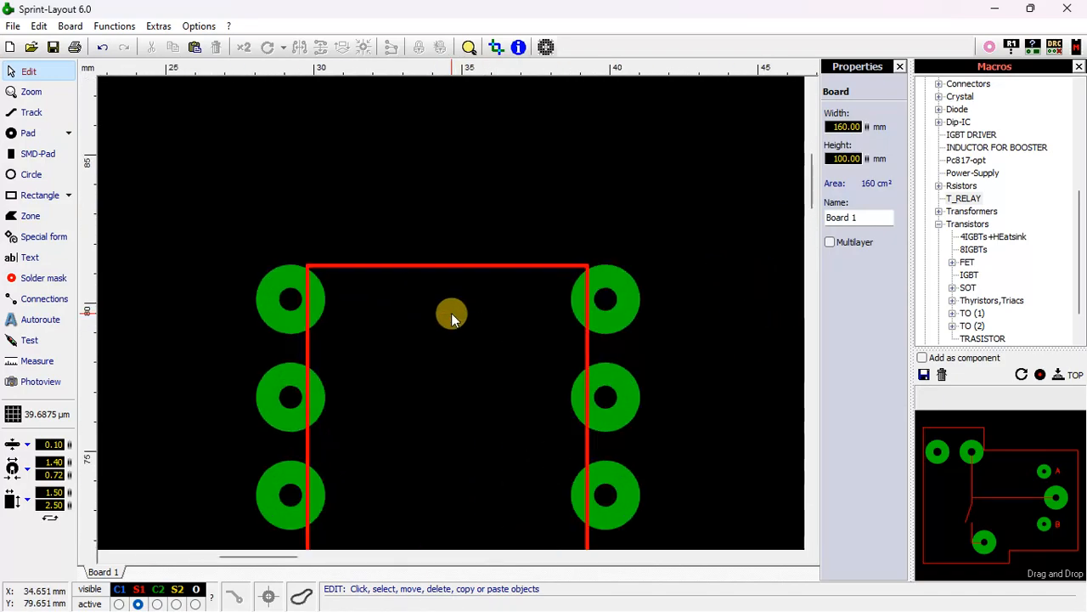
{"action": "left_click", "coordinate": [25, 198]}
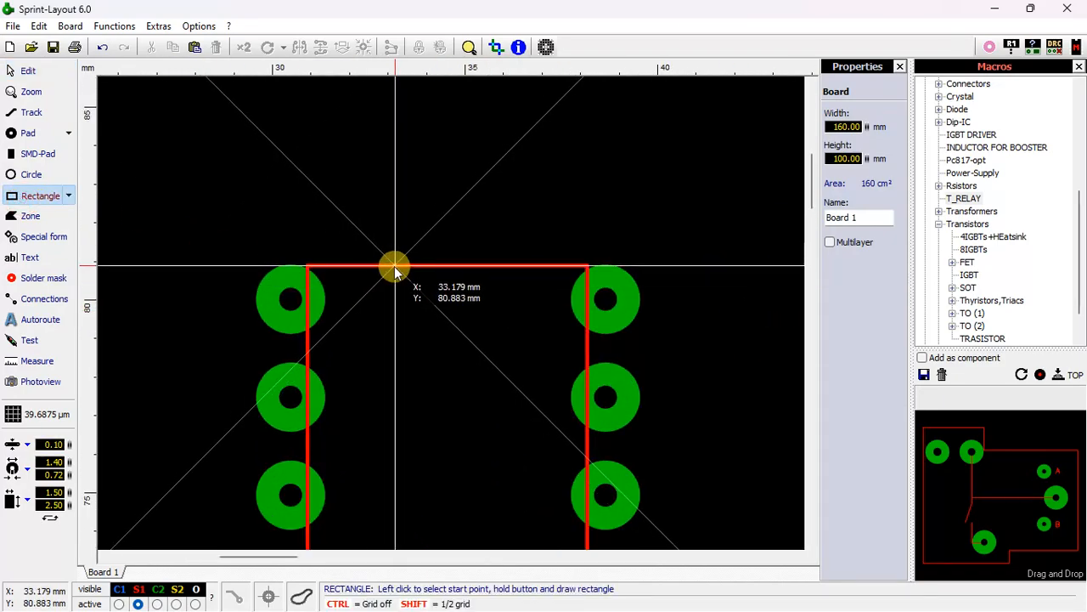
{"action": "left_click_drag", "start_coordinate": [394, 265], "coordinate": [507, 316]}
{"action": "scroll", "coordinate": [478, 274], "scroll_direction": "down", "scroll_amount": 5}
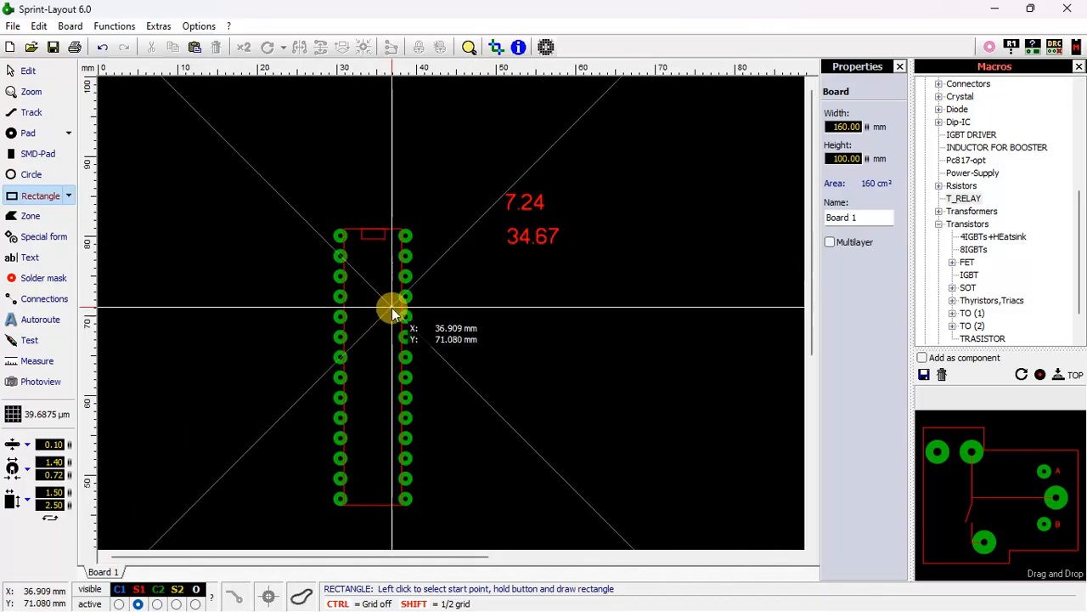
{"action": "right_click", "coordinate": [442, 310]}
{"action": "left_click_drag", "start_coordinate": [314, 197], "coordinate": [458, 452]}
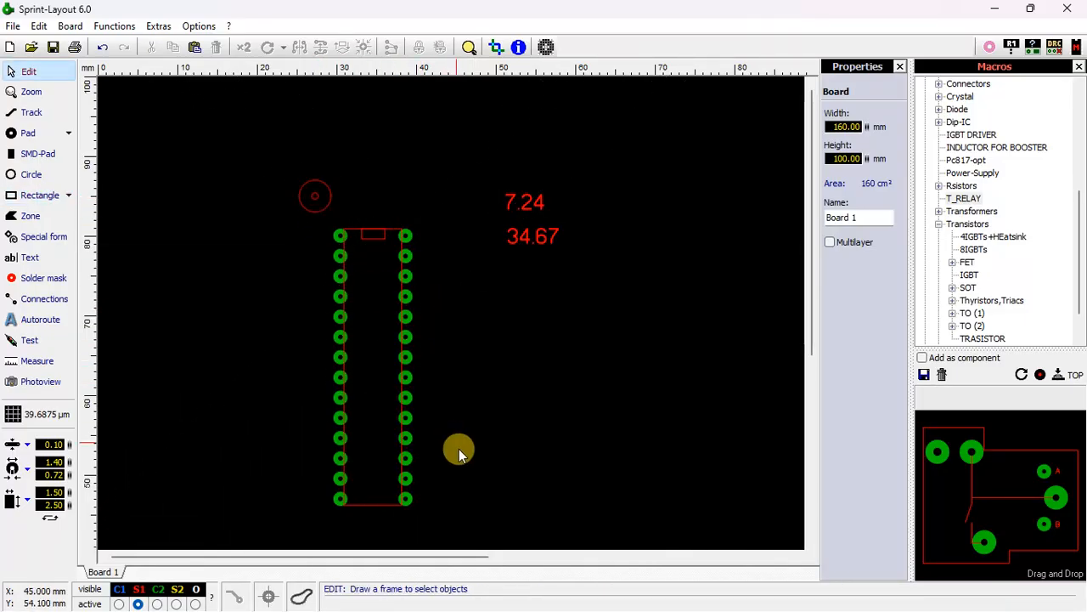
{"action": "left_click_drag", "start_coordinate": [457, 525], "coordinate": [459, 510]}
{"action": "left_click", "coordinate": [483, 406]}
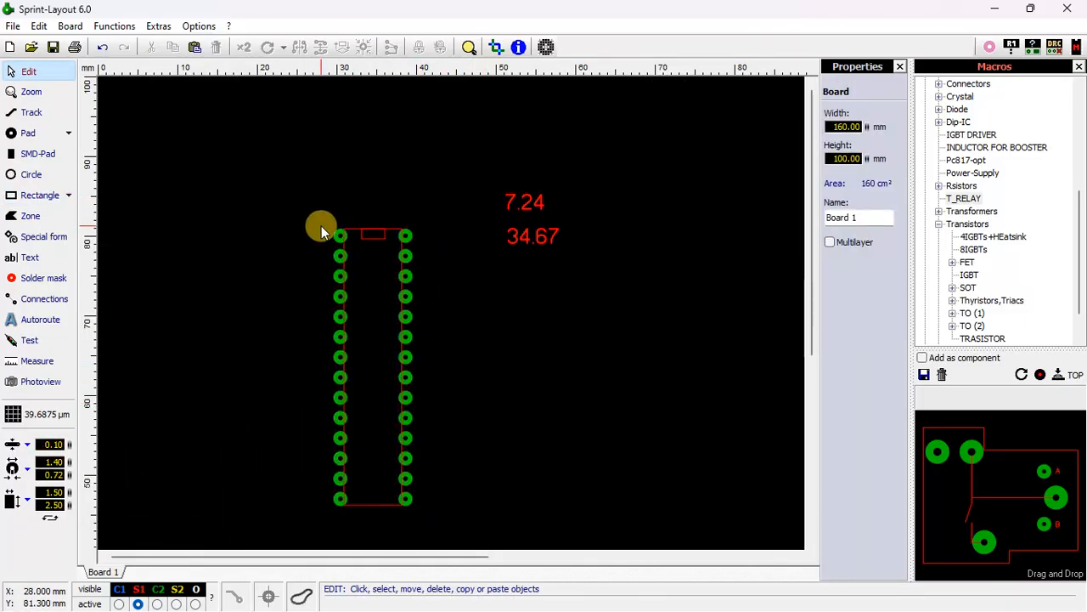
{"action": "scroll", "coordinate": [449, 318], "scroll_direction": "down", "scroll_amount": 1}
{"action": "scroll", "coordinate": [369, 263], "scroll_direction": "up", "scroll_amount": 1}
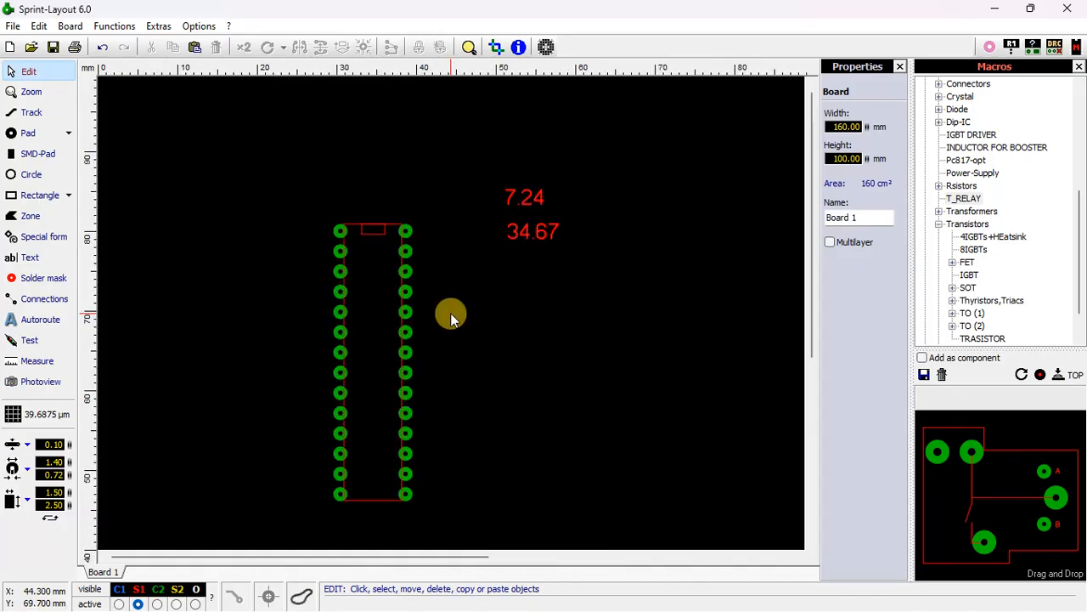
{"action": "scroll", "coordinate": [450, 312], "scroll_direction": "down", "scroll_amount": 1}
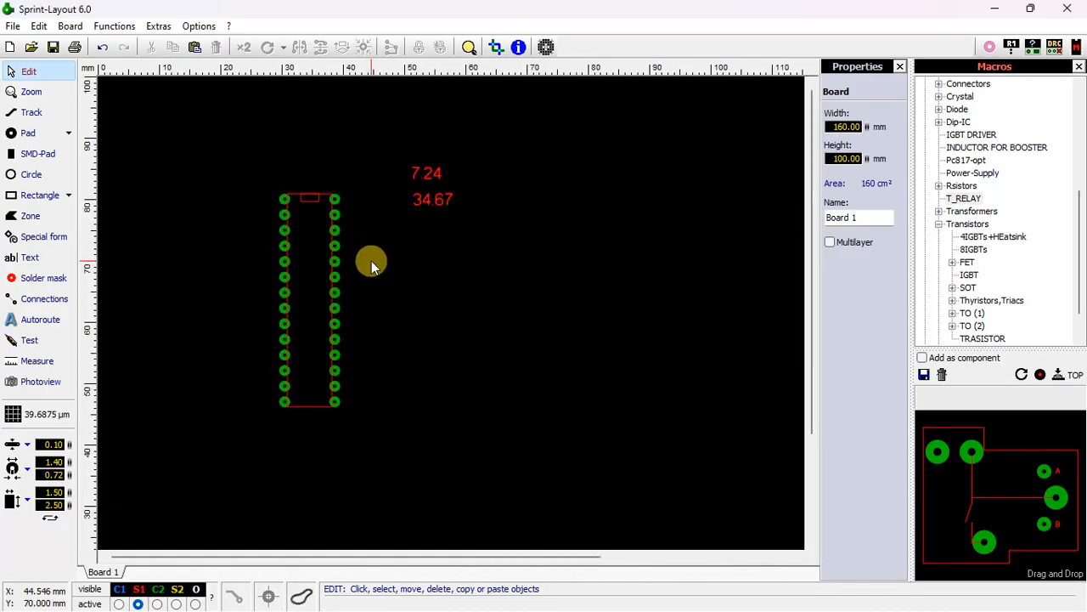
Step: Insert the 28DIP300 macro from the Dip-IC library beside the drawn footprint
{"action": "left_click", "coordinate": [939, 122]}
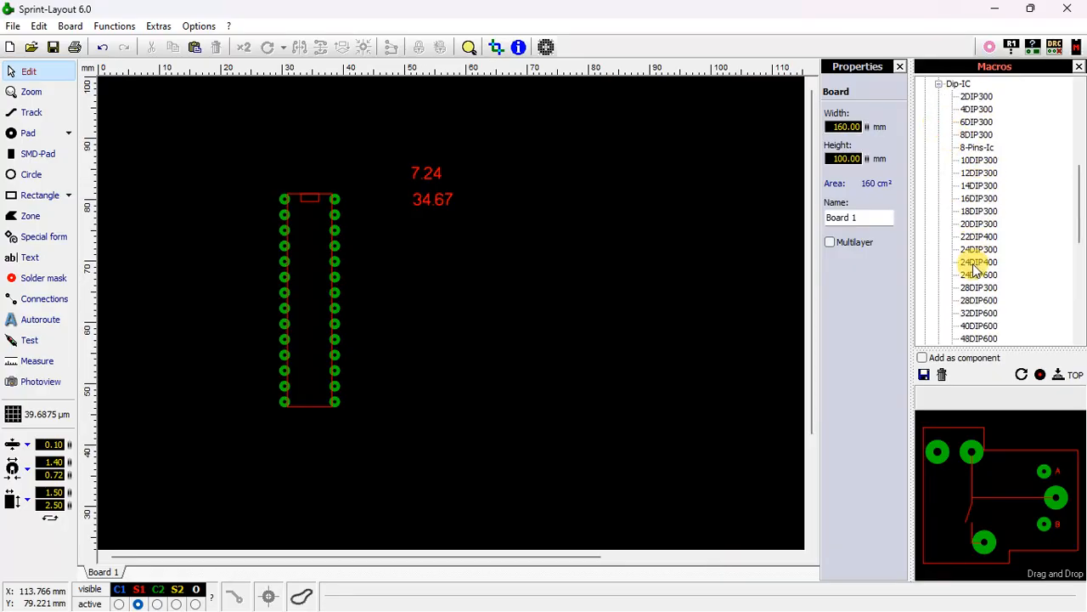
{"action": "left_click", "coordinate": [977, 288]}
{"action": "left_click_drag", "start_coordinate": [993, 438], "coordinate": [505, 96]}
{"action": "scroll", "coordinate": [286, 200], "scroll_direction": "up", "scroll_amount": 2}
{"action": "scroll", "coordinate": [416, 284], "scroll_direction": "down", "scroll_amount": 1}
{"action": "scroll", "coordinate": [363, 304], "scroll_direction": "up", "scroll_amount": 1}
{"action": "scroll", "coordinate": [380, 357], "scroll_direction": "down", "scroll_amount": 1}
{"action": "scroll", "coordinate": [451, 312], "scroll_direction": "up", "scroll_amount": 1}
{"action": "left_click", "coordinate": [607, 158]}
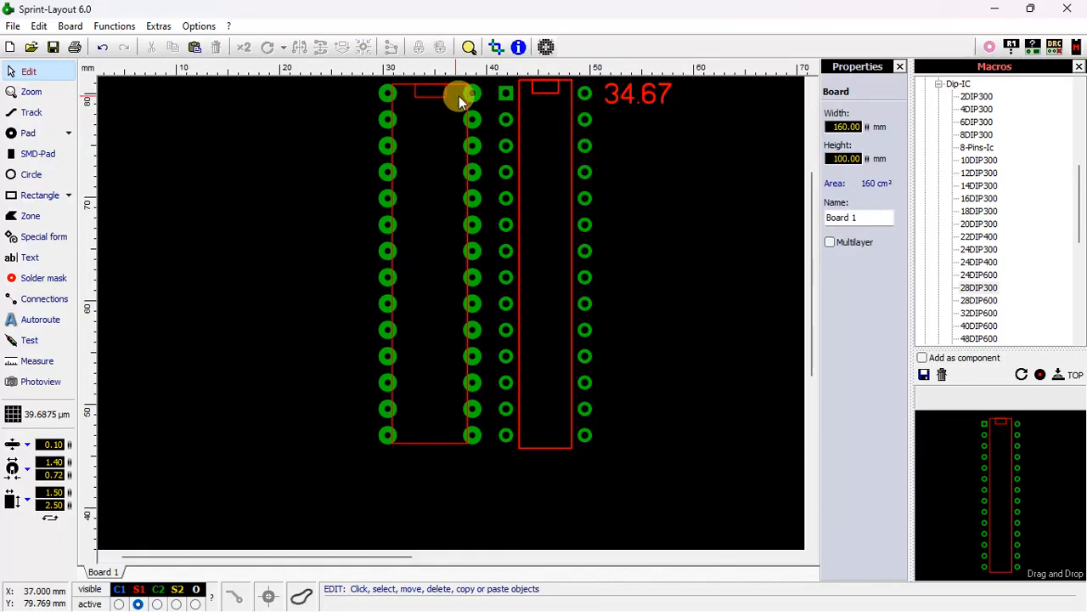
Step: Compare the pads and outline of the drawn footprint with the inserted 28DIP300 footprint, selecting each in turn
{"action": "mouse_move", "coordinate": [357, 92]}
{"action": "left_mouse_down"}
{"action": "mouse_move", "coordinate": [377, 107]}
{"action": "mouse_move", "coordinate": [475, 401]}
{"action": "left_mouse_up"}
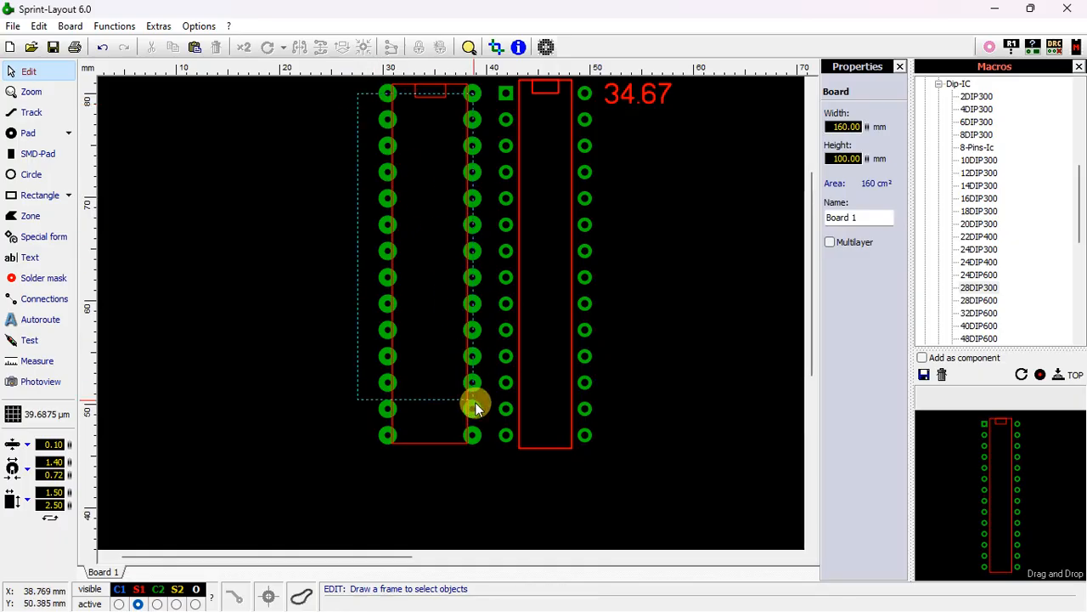
{"action": "left_click_drag", "start_coordinate": [477, 443], "coordinate": [477, 445]}
{"action": "left_click", "coordinate": [649, 350]}
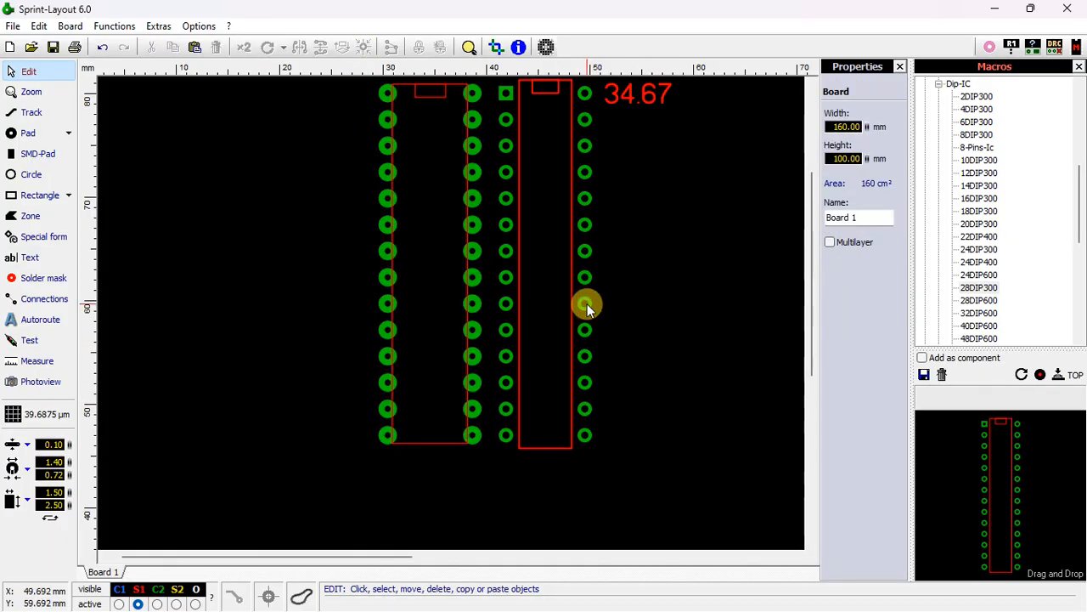
{"action": "left_click_drag", "start_coordinate": [586, 304], "coordinate": [601, 335]}
{"action": "left_click", "coordinate": [651, 286]}
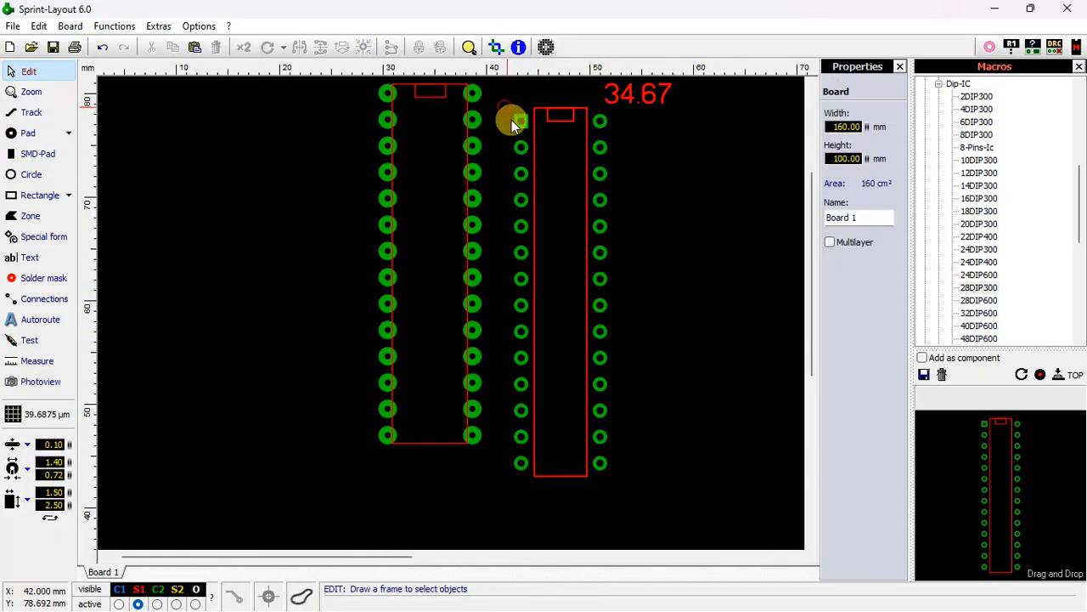
{"action": "left_click_drag", "start_coordinate": [615, 471], "coordinate": [617, 487]}
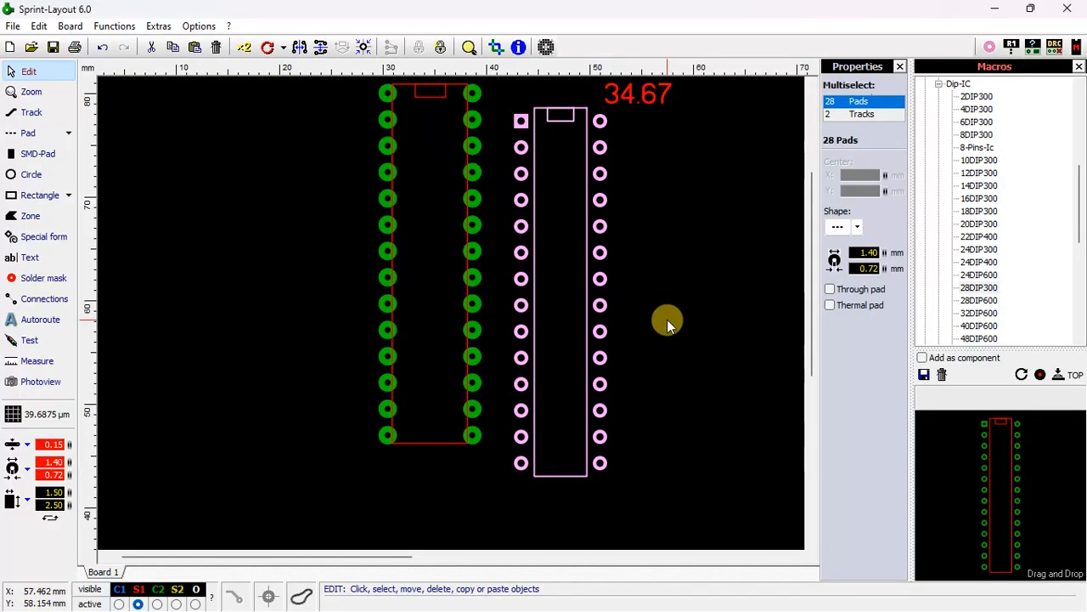
{"action": "left_click", "coordinate": [666, 317]}
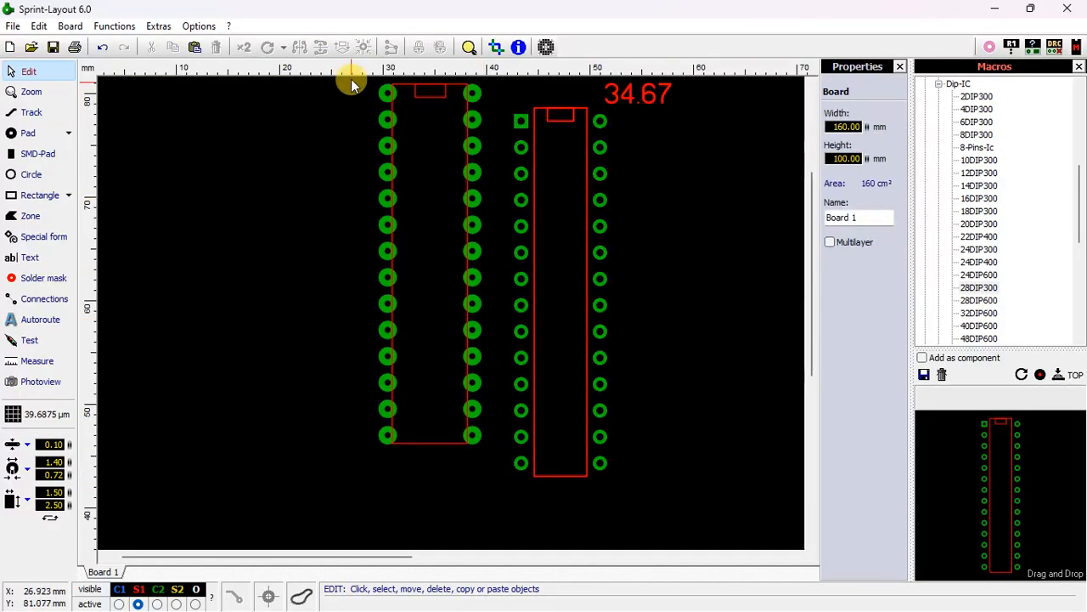
{"action": "mouse_move", "coordinate": [352, 82]}
{"action": "left_mouse_down"}
{"action": "mouse_move", "coordinate": [466, 235]}
{"action": "mouse_move", "coordinate": [489, 445]}
{"action": "left_mouse_up"}
{"action": "left_click_drag", "start_coordinate": [494, 520], "coordinate": [495, 520]}
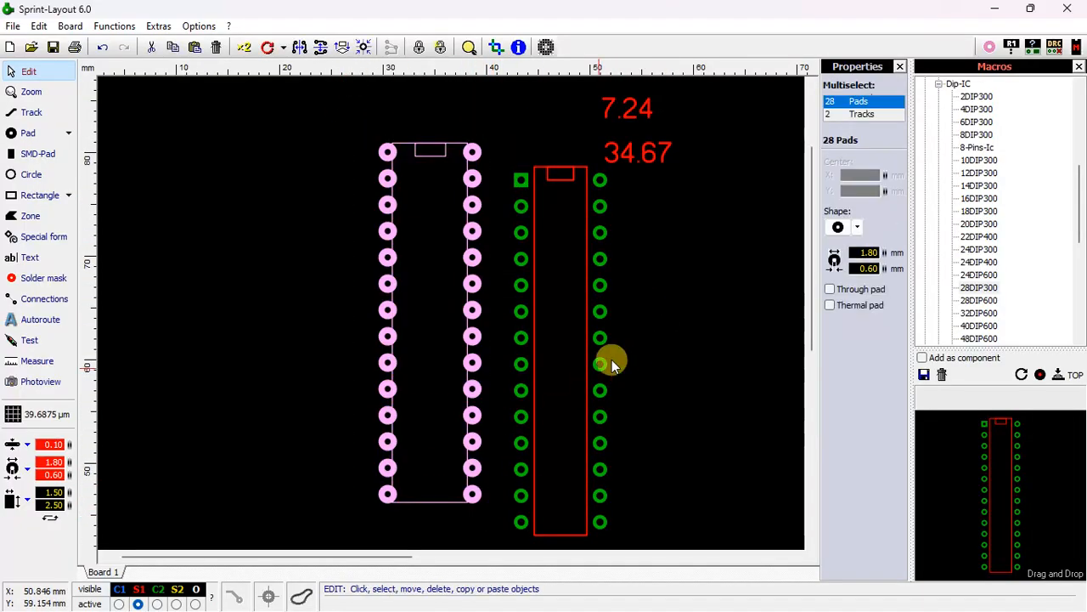
{"action": "left_click", "coordinate": [666, 323]}
Step: Move the 28DIP300 footprint to the left side of the drawn one for comparison and delete it
{"action": "left_click_drag", "start_coordinate": [521, 206], "coordinate": [236, 283]}
{"action": "scroll", "coordinate": [390, 180], "scroll_direction": "up", "scroll_amount": 3}
{"action": "scroll", "coordinate": [422, 278], "scroll_direction": "down", "scroll_amount": 2}
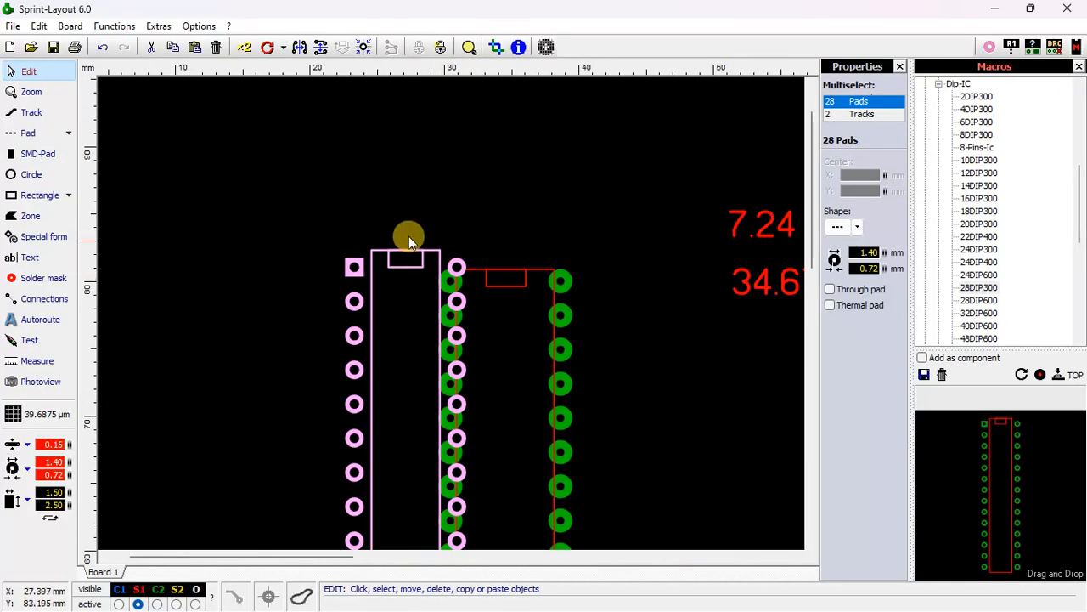
{"action": "left_click", "coordinate": [216, 47]}
Step: Delete the 7.24 and 34.67 text labels beside the drawn footprint
{"action": "scroll", "coordinate": [439, 340], "scroll_direction": "down", "scroll_amount": 1}
{"action": "scroll", "coordinate": [440, 340], "scroll_direction": "down", "scroll_amount": 1}
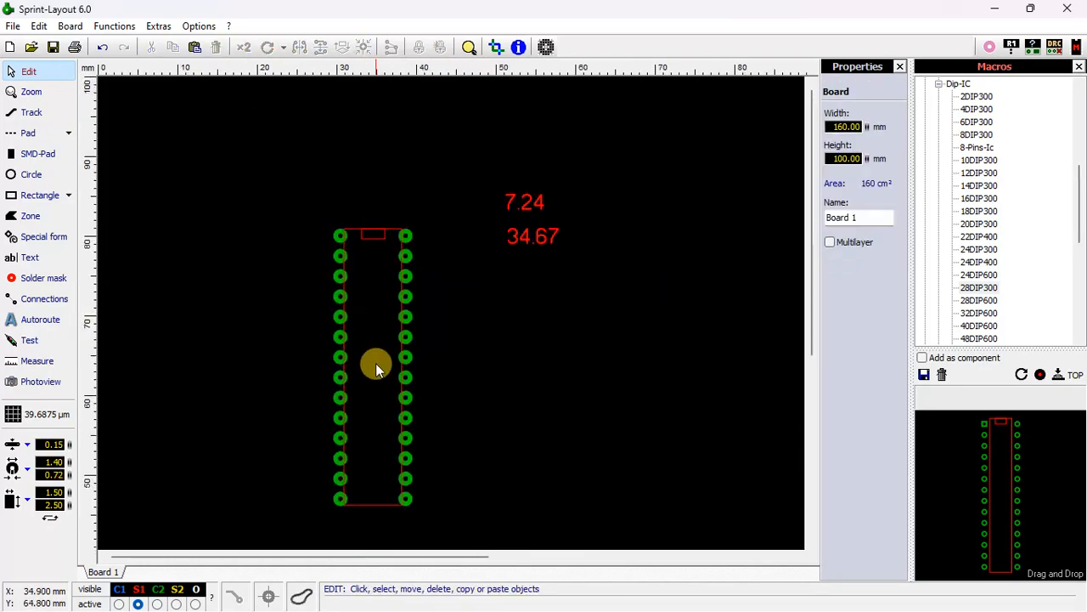
{"action": "scroll", "coordinate": [452, 313], "scroll_direction": "up", "scroll_amount": 1}
{"action": "left_click_drag", "start_coordinate": [727, 219], "coordinate": [598, 87]}
{"action": "key", "text": "Delete"}
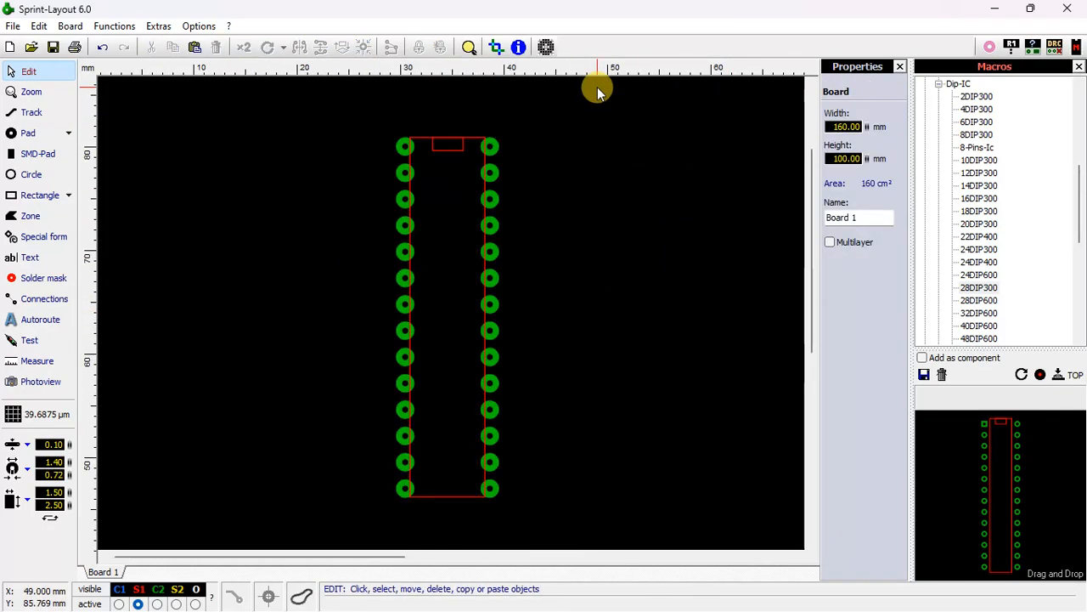
{"action": "left_click", "coordinate": [629, 194]}
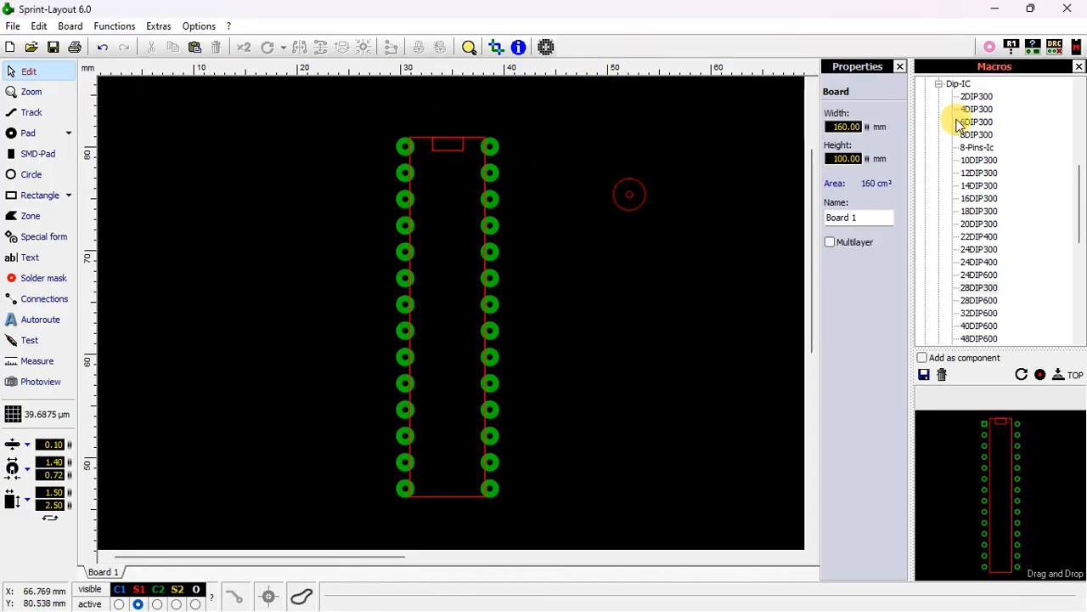
Step: Collapse the MY-LIBRARY-Dip macro folder, select the whole drawn footprint and start saving it as a macro
{"action": "left_click", "coordinate": [941, 85]}
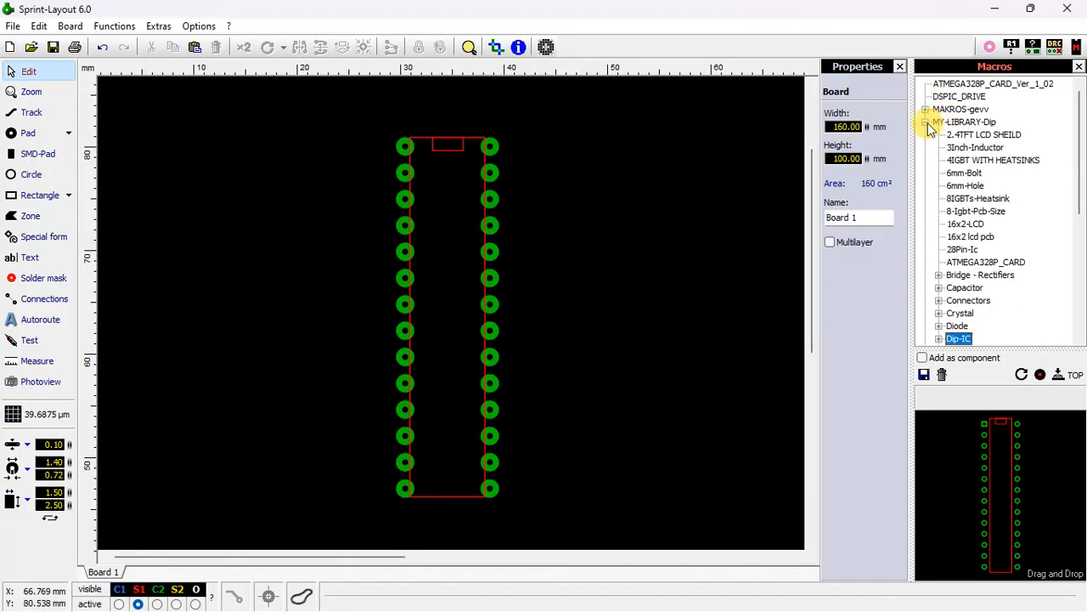
{"action": "left_click", "coordinate": [926, 122]}
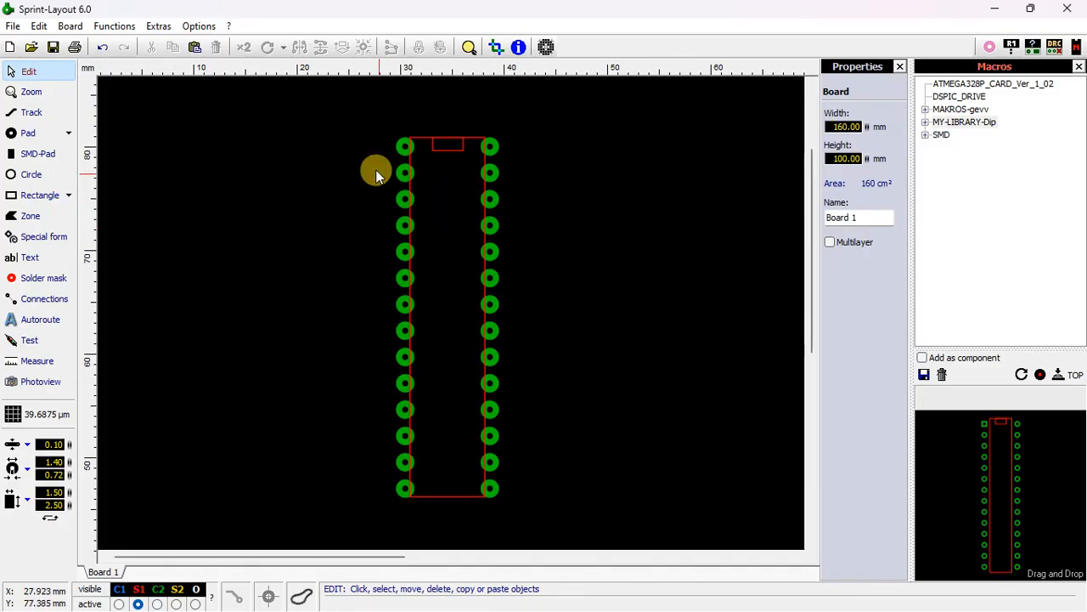
{"action": "left_click_drag", "start_coordinate": [364, 128], "coordinate": [542, 512]}
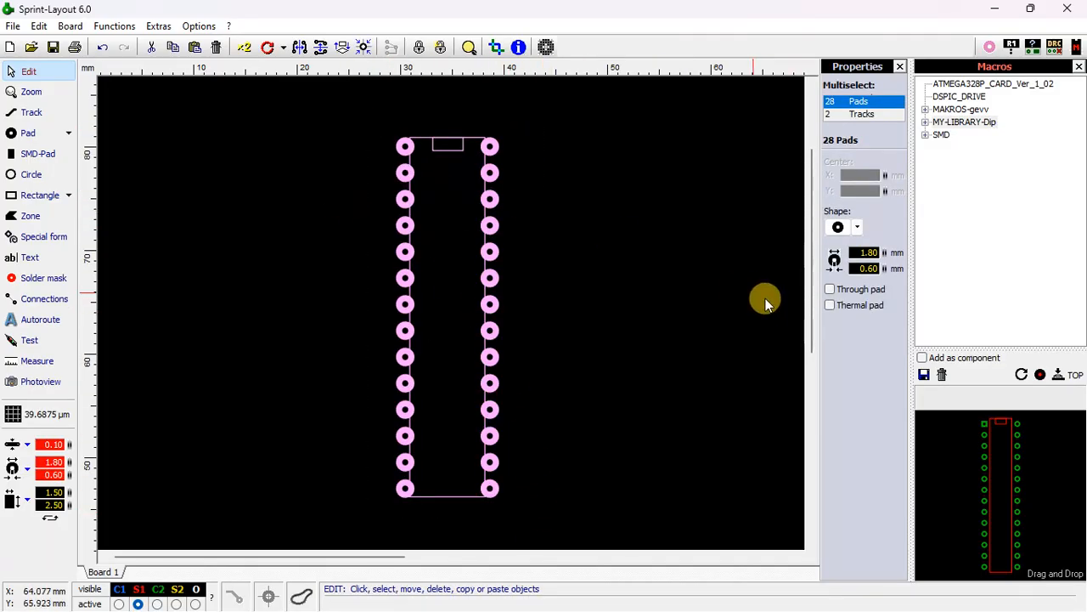
{"action": "left_click", "coordinate": [925, 376]}
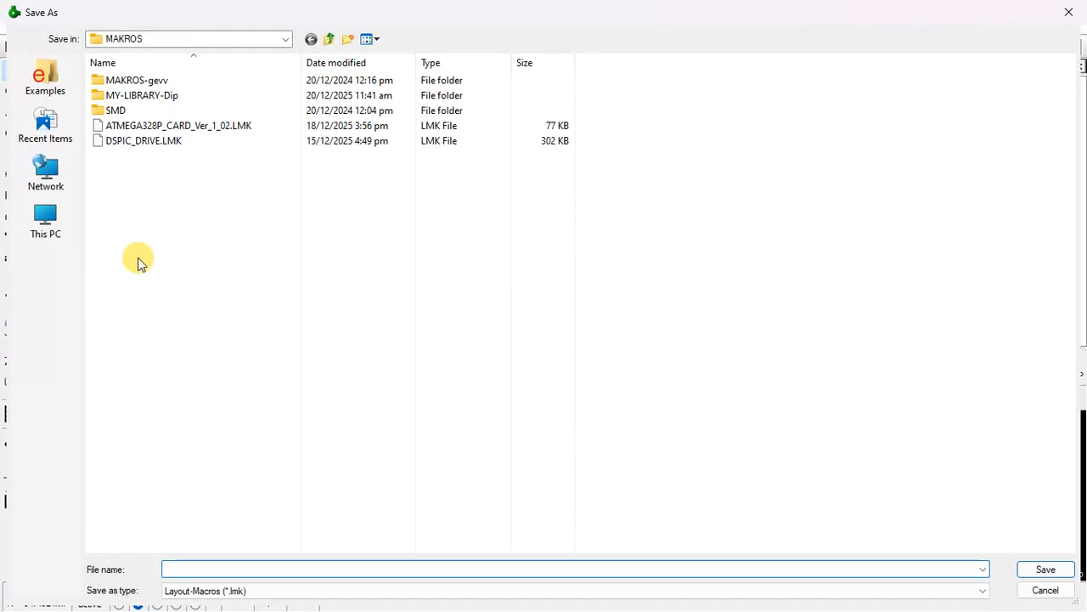
Step: Save the selected footprint as the macro 28_pin_dip_ic in the Dip-IC folder of MY-LIBRARY-Dip
{"action": "double_click", "coordinate": [146, 100]}
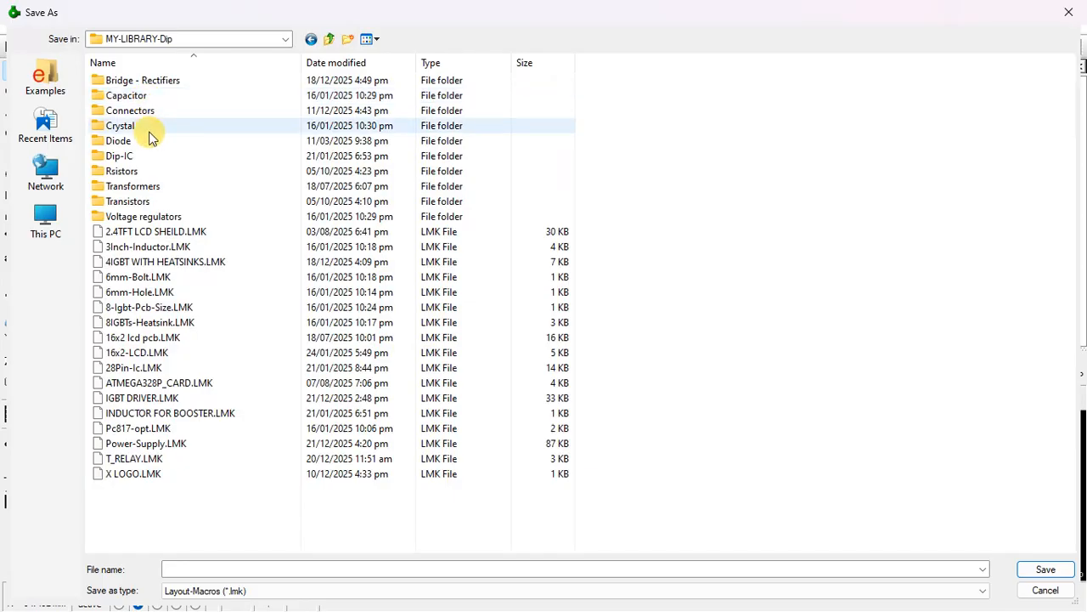
{"action": "left_click", "coordinate": [123, 158]}
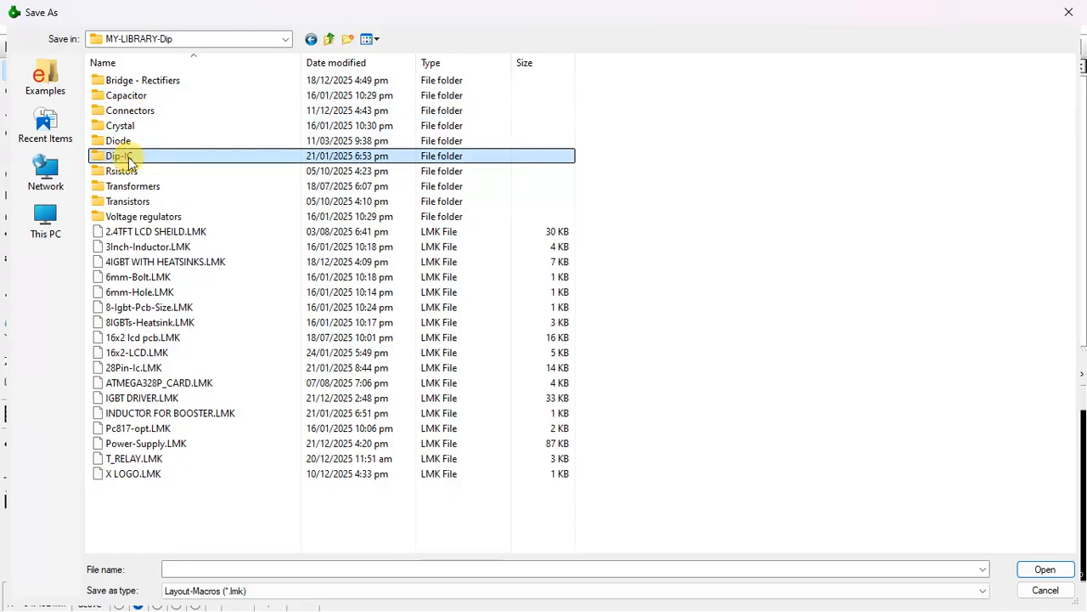
{"action": "double_click", "coordinate": [143, 161]}
{"action": "left_click", "coordinate": [206, 466]}
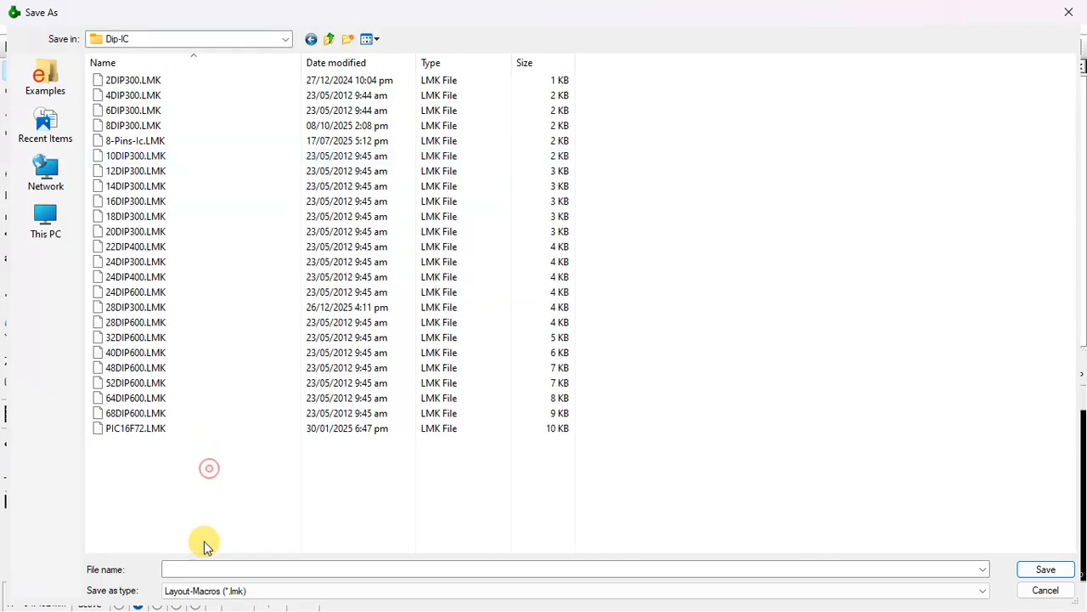
{"action": "left_click", "coordinate": [201, 569]}
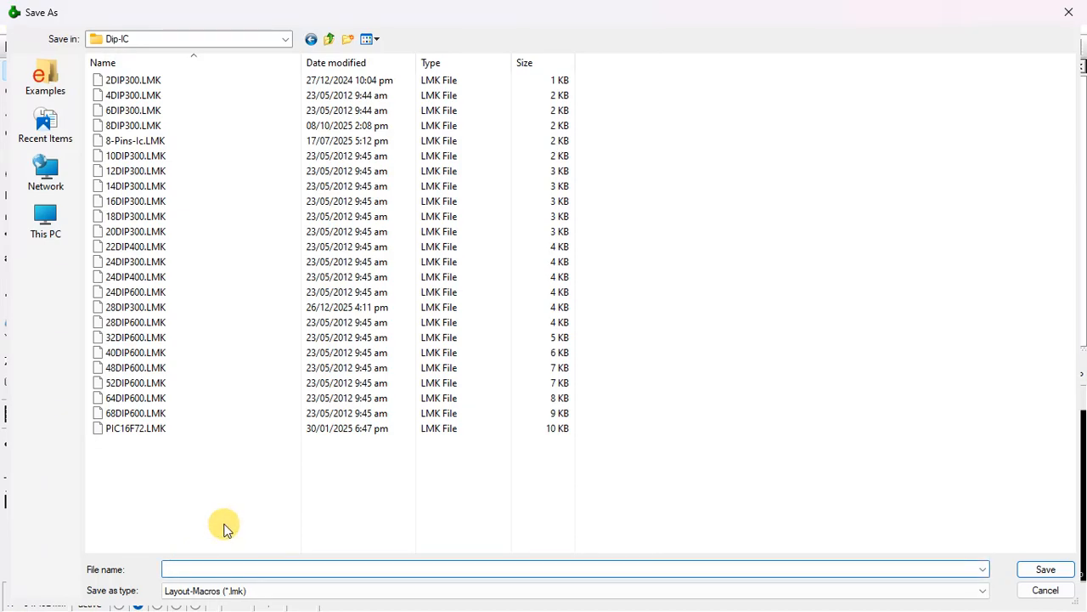
{"action": "type", "text": "28"}
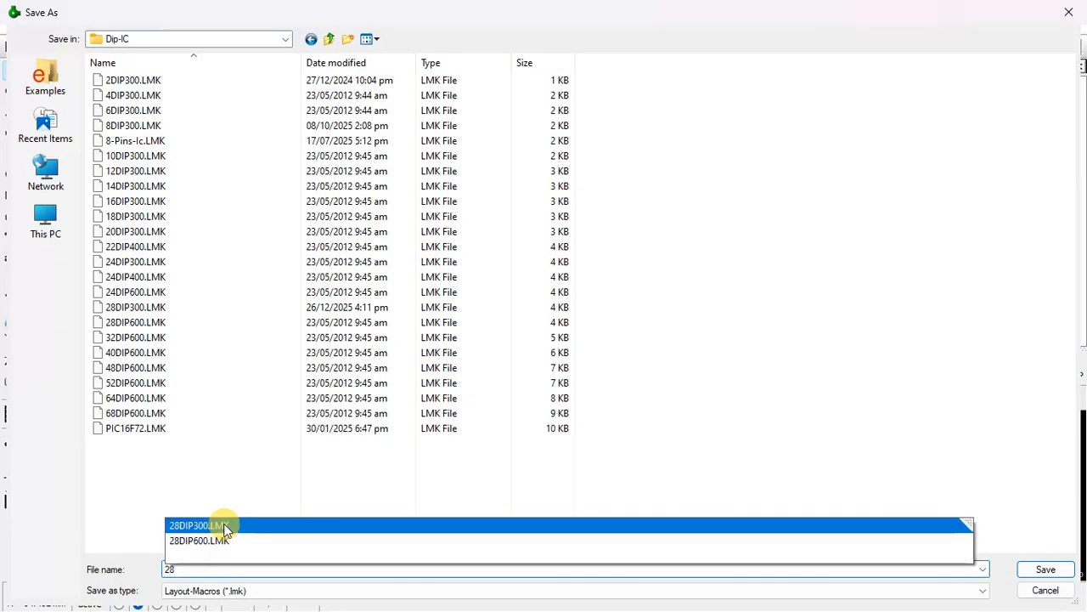
{"action": "type", "text": "_pin_dip_ic"}
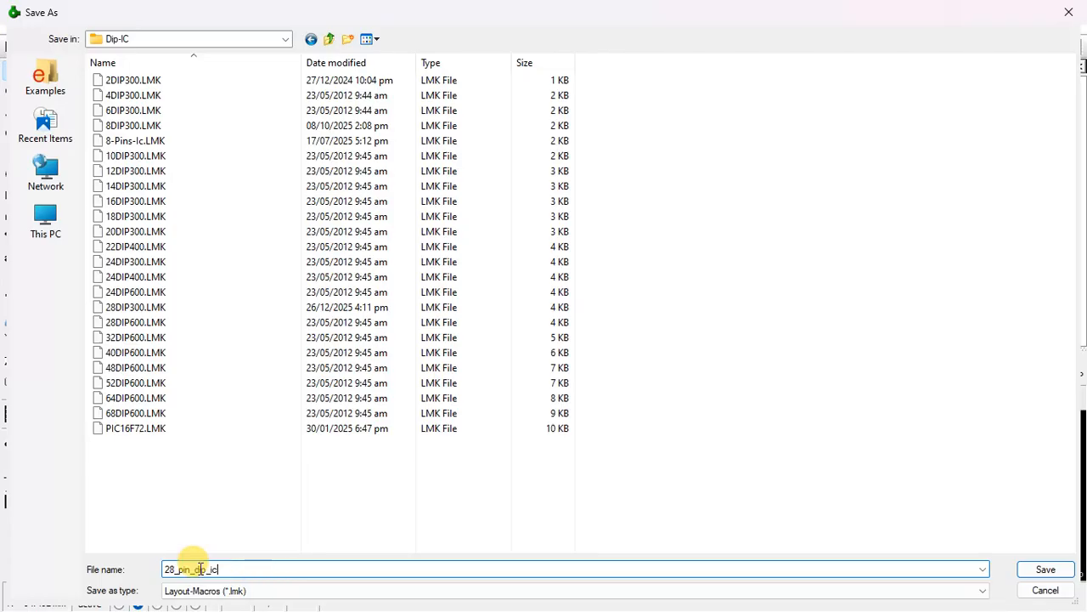
{"action": "left_click", "coordinate": [1049, 570]}
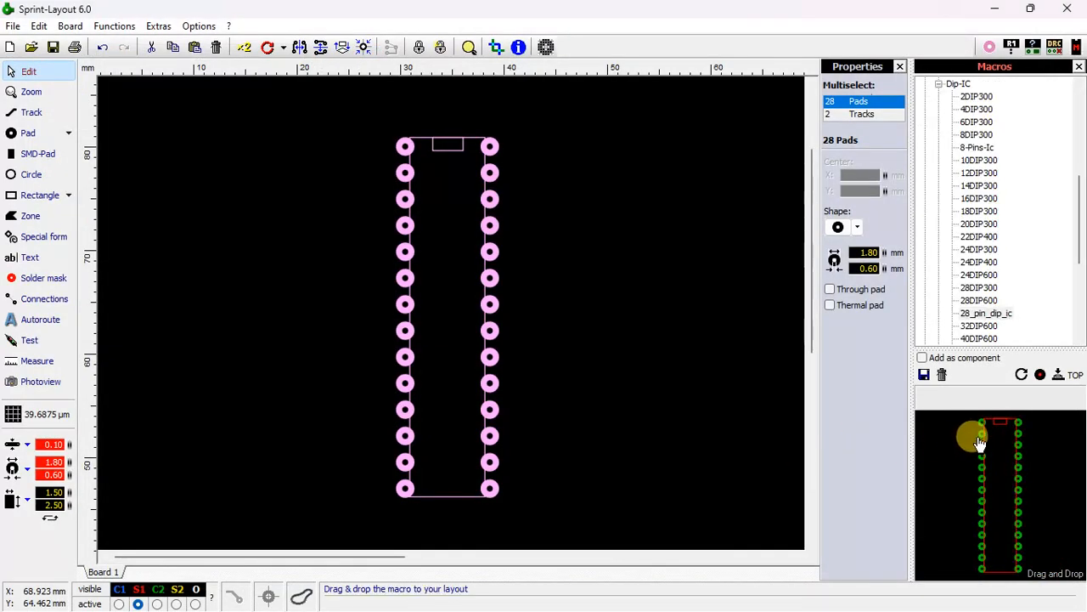
Step: Insert the 28_pin_dip_ic macro beside the drawn footprint and delete the originally drawn one
{"action": "mouse_move", "coordinate": [938, 427]}
{"action": "left_mouse_down"}
{"action": "mouse_move", "coordinate": [570, 177]}
{"action": "mouse_move", "coordinate": [547, 145]}
{"action": "mouse_move", "coordinate": [403, 146]}
{"action": "mouse_move", "coordinate": [595, 149]}
{"action": "left_mouse_up"}
{"action": "mouse_move", "coordinate": [371, 120]}
{"action": "left_mouse_down"}
{"action": "mouse_move", "coordinate": [394, 135]}
{"action": "mouse_move", "coordinate": [514, 339]}
{"action": "mouse_move", "coordinate": [528, 503]}
{"action": "left_mouse_up"}
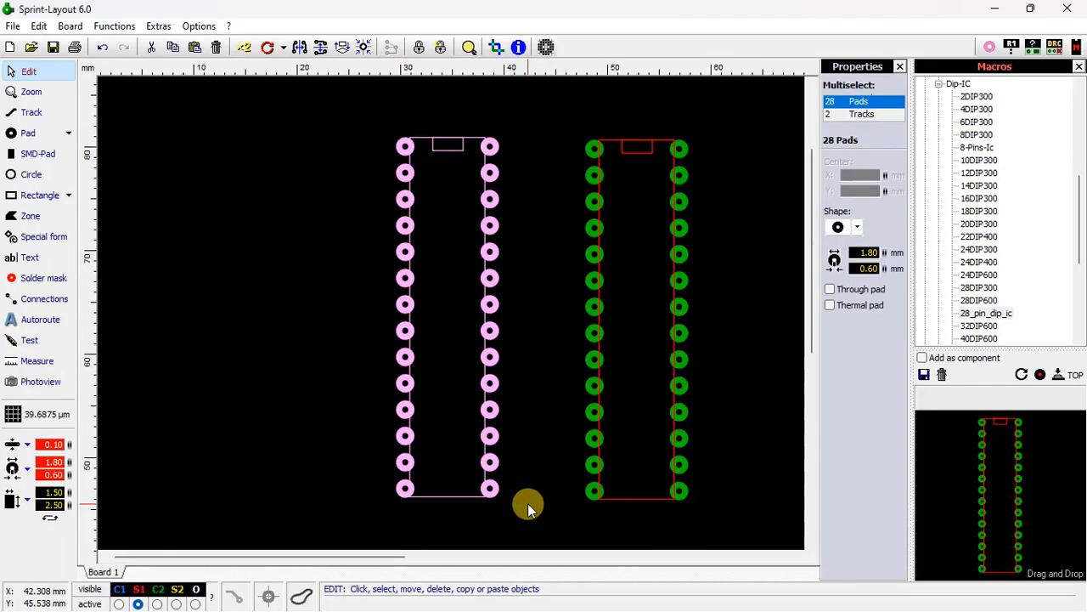
{"action": "key", "text": "Delete"}
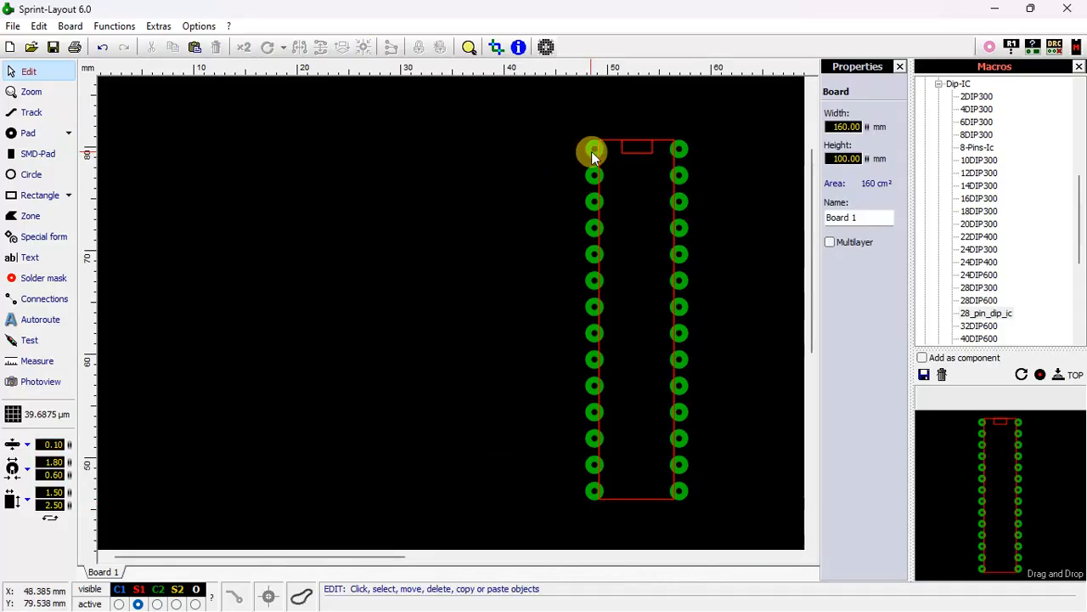
Step: Move the inserted footprint left toward the cleared area and set the shape of its 28 pads to Rounded, horizontal
{"action": "left_click_drag", "start_coordinate": [594, 153], "coordinate": [457, 146]}
{"action": "left_click", "coordinate": [600, 191]}
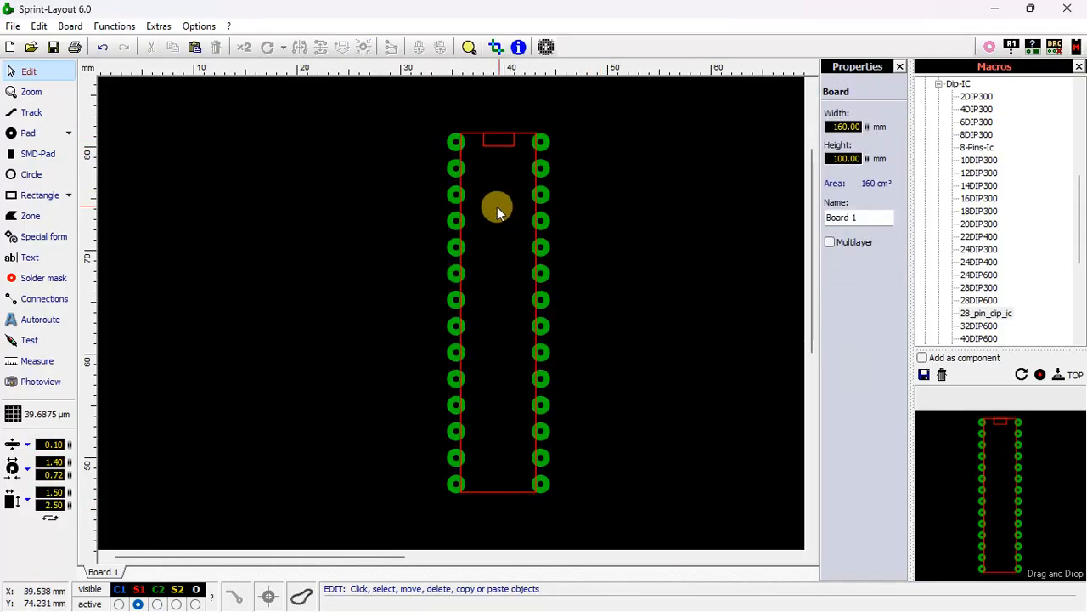
{"action": "left_click", "coordinate": [455, 201]}
{"action": "left_click", "coordinate": [857, 225]}
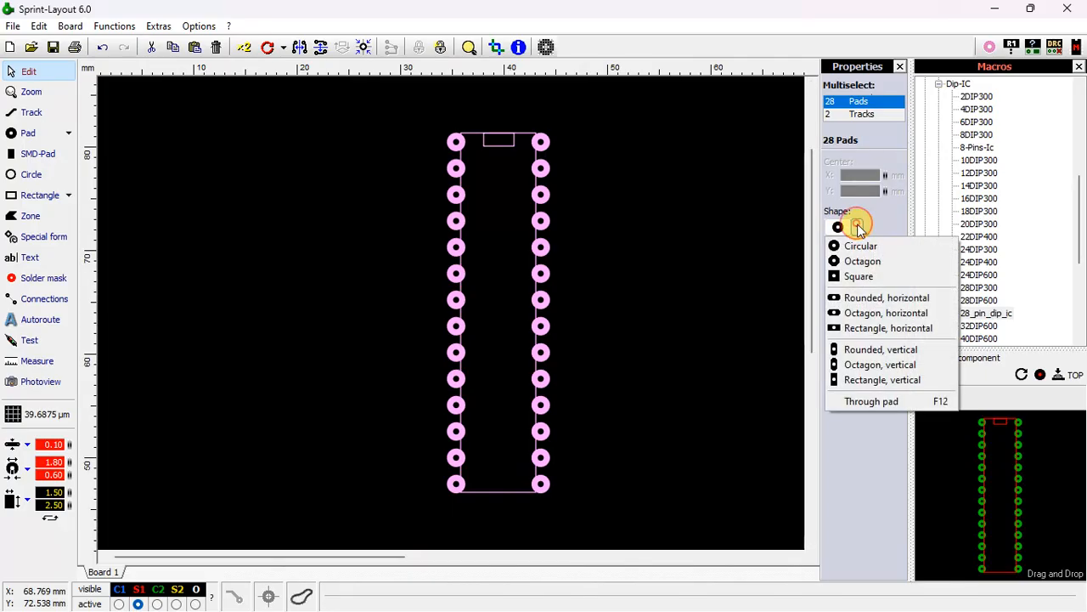
{"action": "left_click", "coordinate": [862, 297]}
{"action": "left_click", "coordinate": [733, 265]}
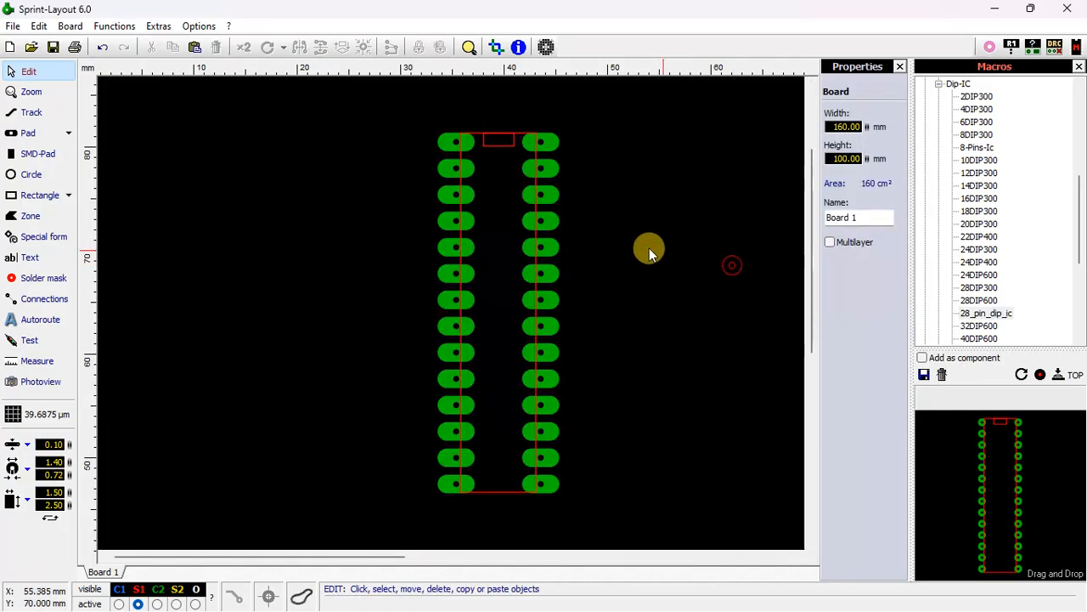
Step: Reduce the outer size of all 28 pads to 1.50 mm
{"action": "left_click", "coordinate": [552, 221]}
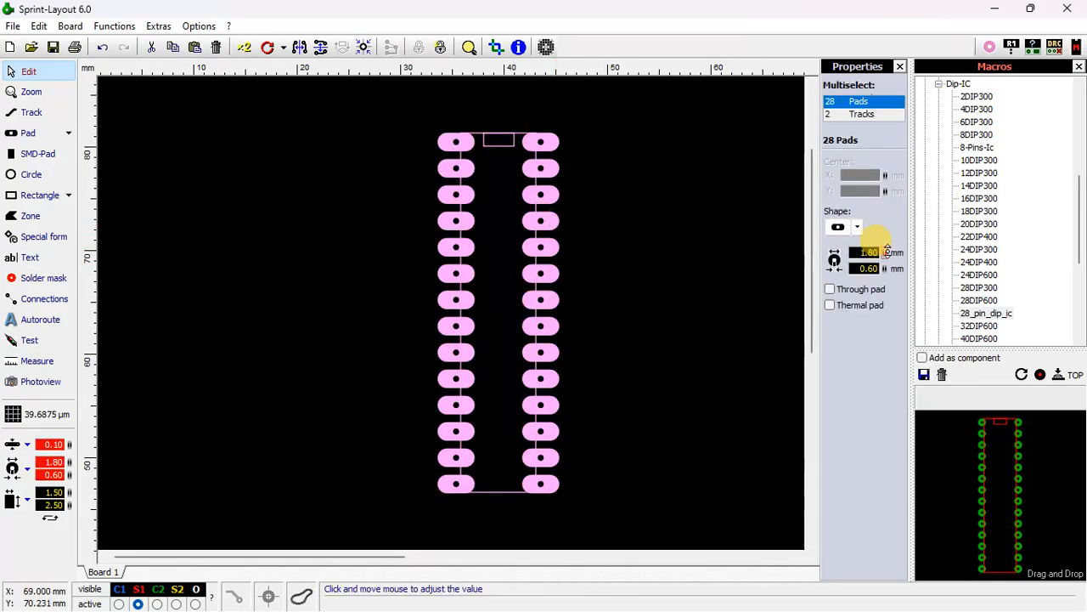
{"action": "left_click_drag", "start_coordinate": [887, 249], "coordinate": [890, 278]}
{"action": "left_click", "coordinate": [662, 252]}
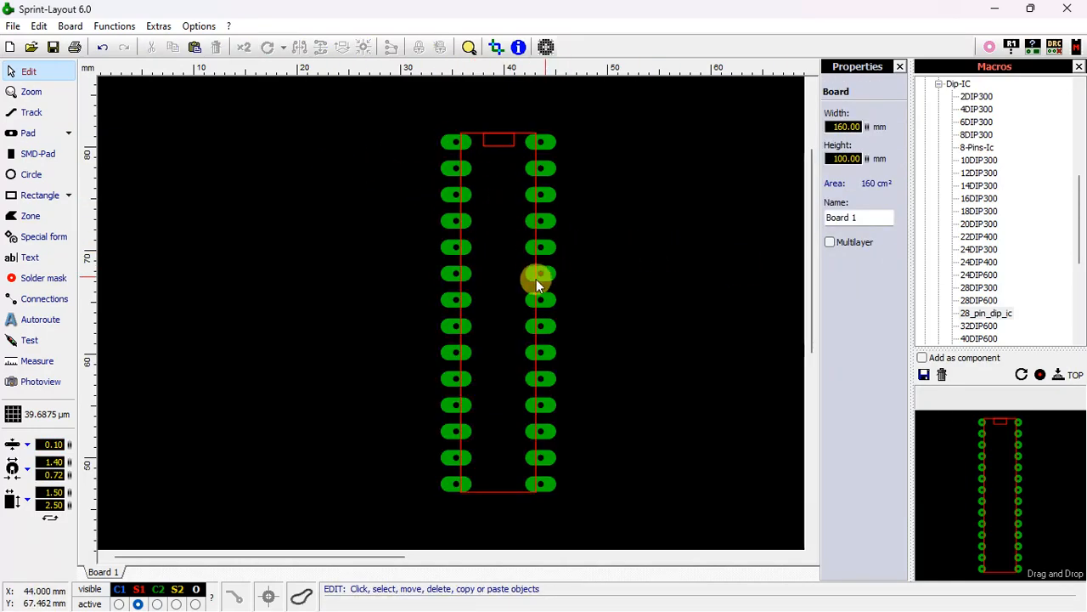
Step: Shift the footprint slightly left and rotate it until it lies horizontally with the notch at its left end
{"action": "left_click", "coordinate": [541, 144]}
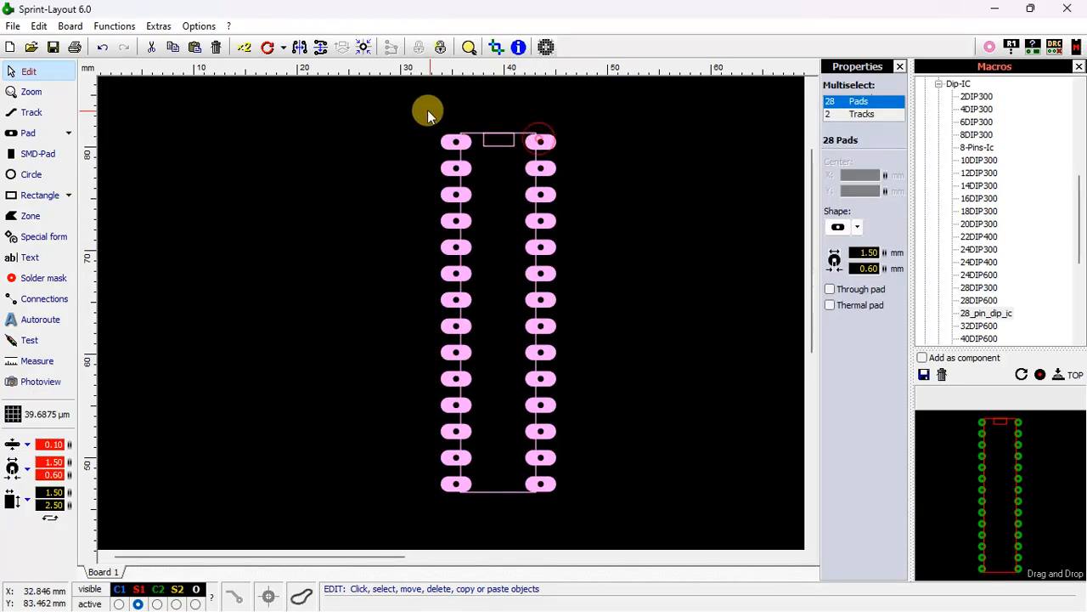
{"action": "left_click", "coordinate": [266, 47]}
{"action": "left_click_drag", "start_coordinate": [538, 270], "coordinate": [495, 262]}
{"action": "left_click", "coordinate": [267, 48]}
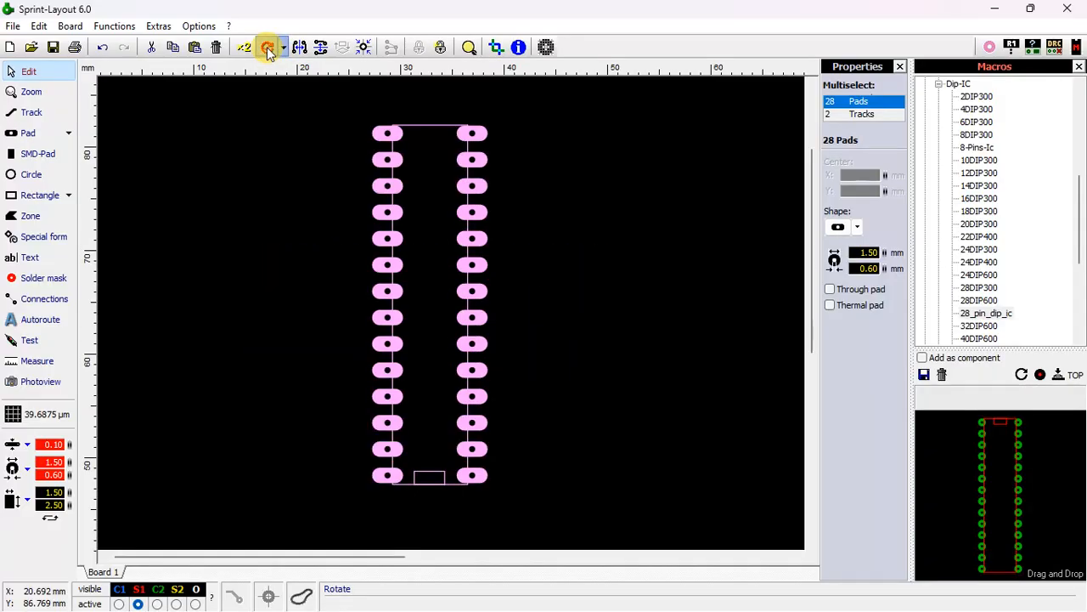
{"action": "left_click", "coordinate": [267, 47]}
{"action": "left_click", "coordinate": [456, 192]}
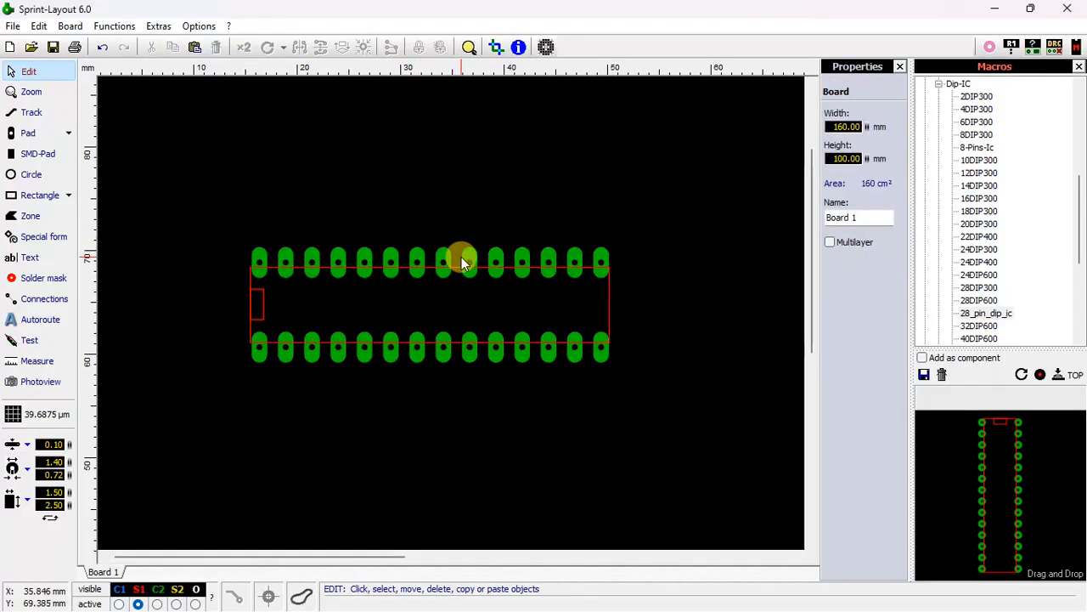
Step: Examine the IC pads and caliper in the photo IMG_20251226_144139_892.jpg, close both photo windows and return to Sprint-Layout
{"action": "left_click", "coordinate": [995, 7]}
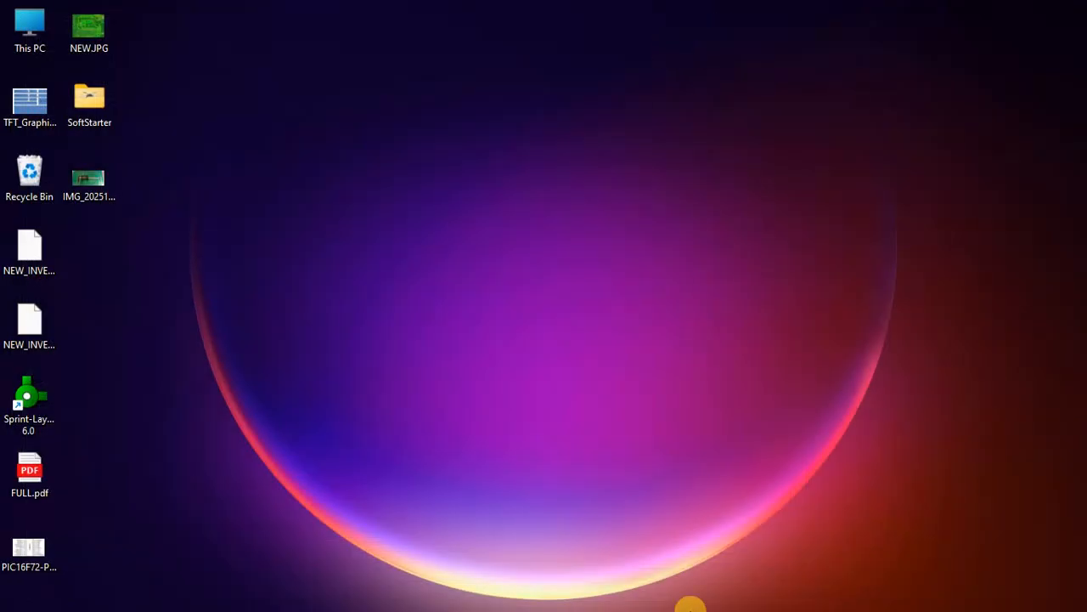
{"action": "mouse_move", "coordinate": [752, 595]}
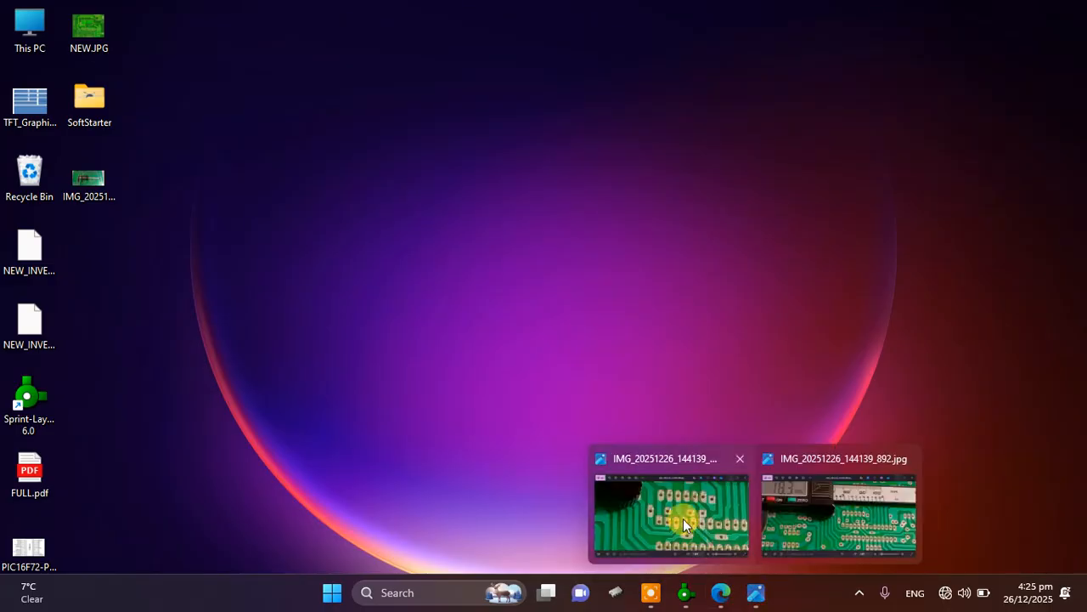
{"action": "left_click", "coordinate": [779, 501]}
{"action": "scroll", "coordinate": [357, 233], "scroll_direction": "down", "scroll_amount": 4}
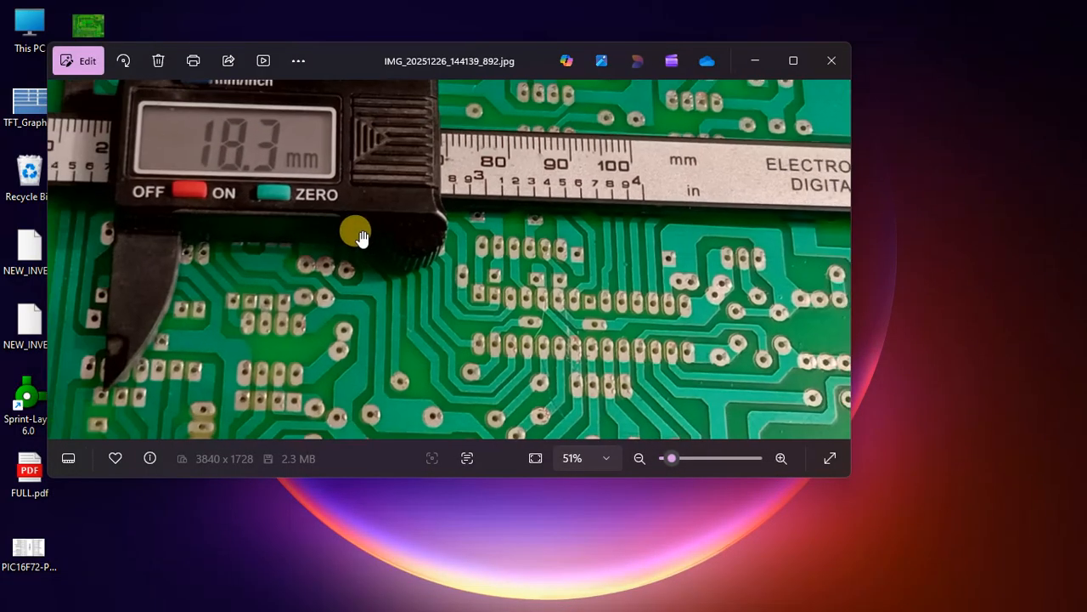
{"action": "scroll", "coordinate": [316, 224], "scroll_direction": "down", "scroll_amount": 1}
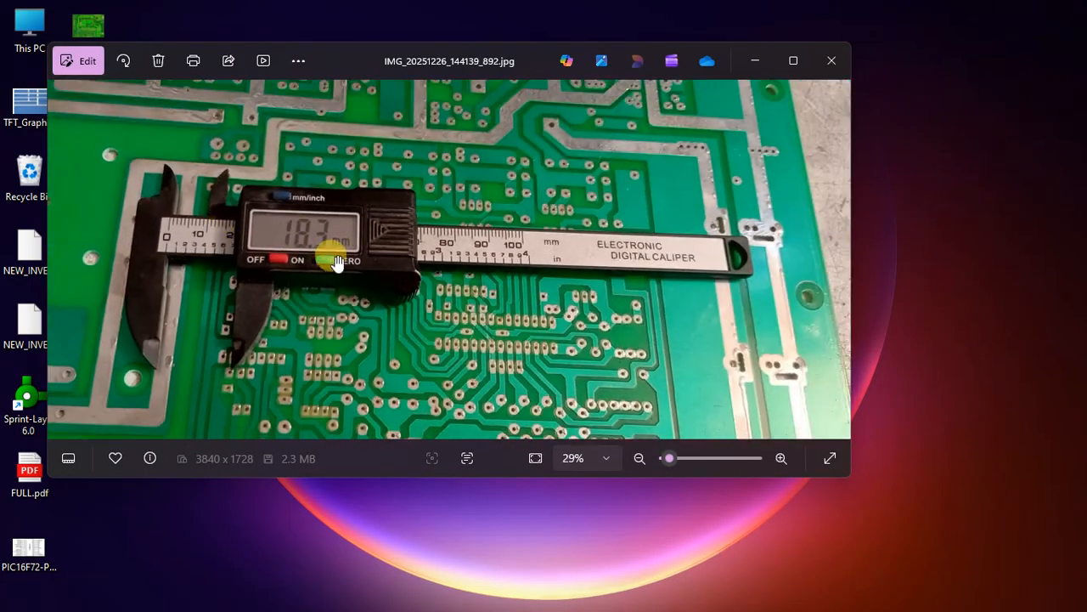
{"action": "left_click", "coordinate": [819, 70]}
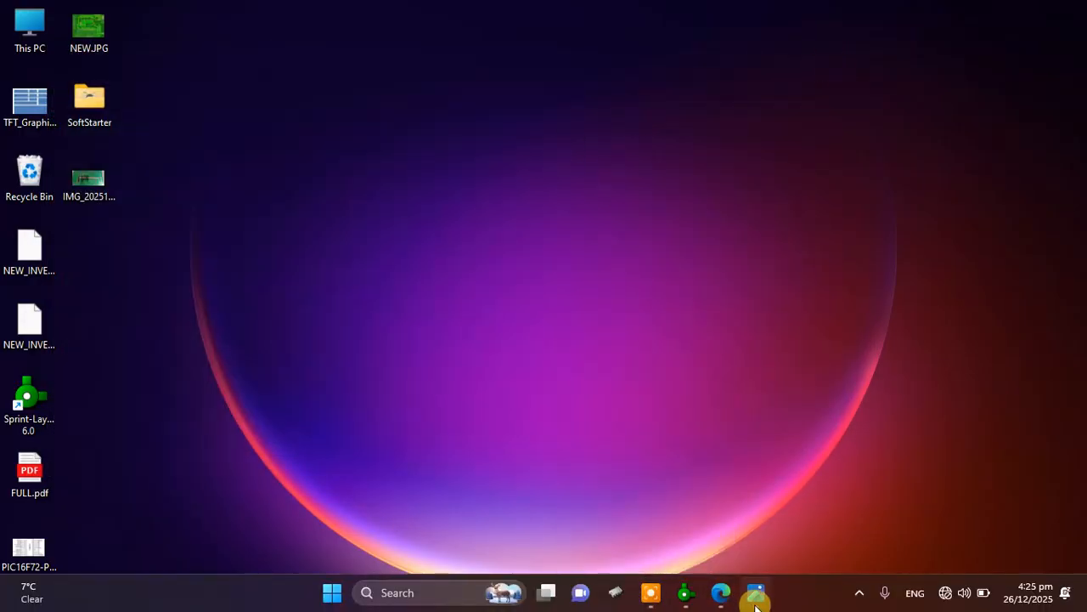
{"action": "left_click", "coordinate": [755, 605]}
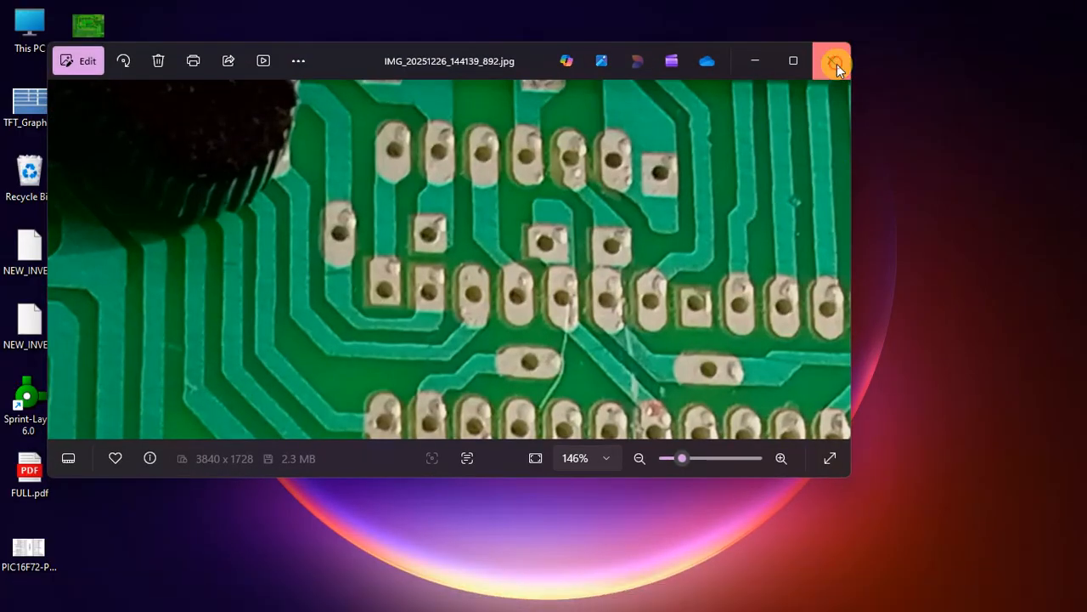
{"action": "left_click", "coordinate": [836, 64]}
{"action": "left_click", "coordinate": [707, 594]}
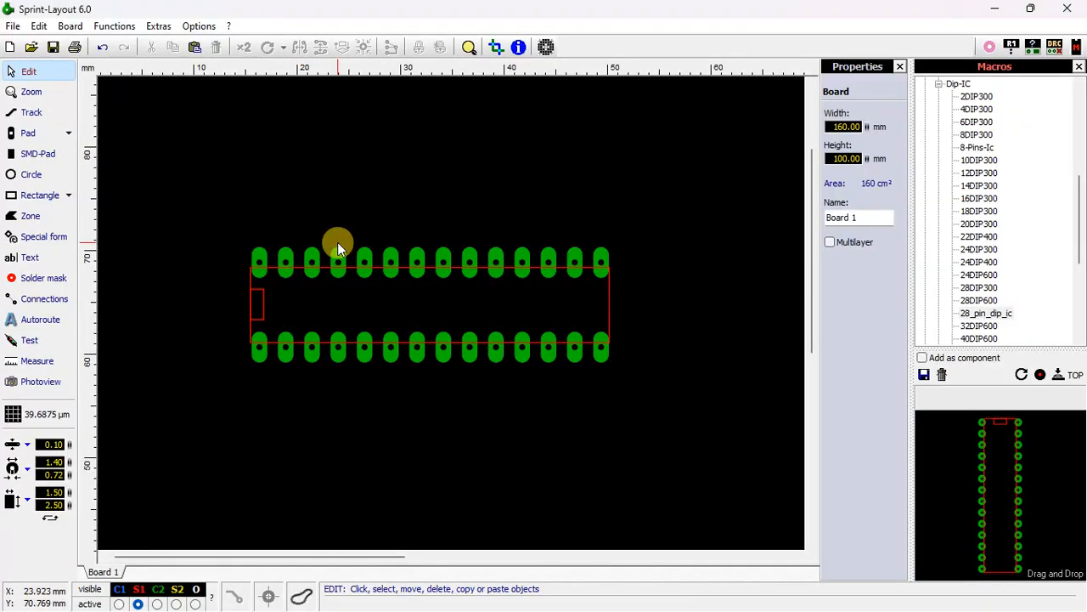
{"action": "left_click_drag", "start_coordinate": [214, 222], "coordinate": [653, 387]}
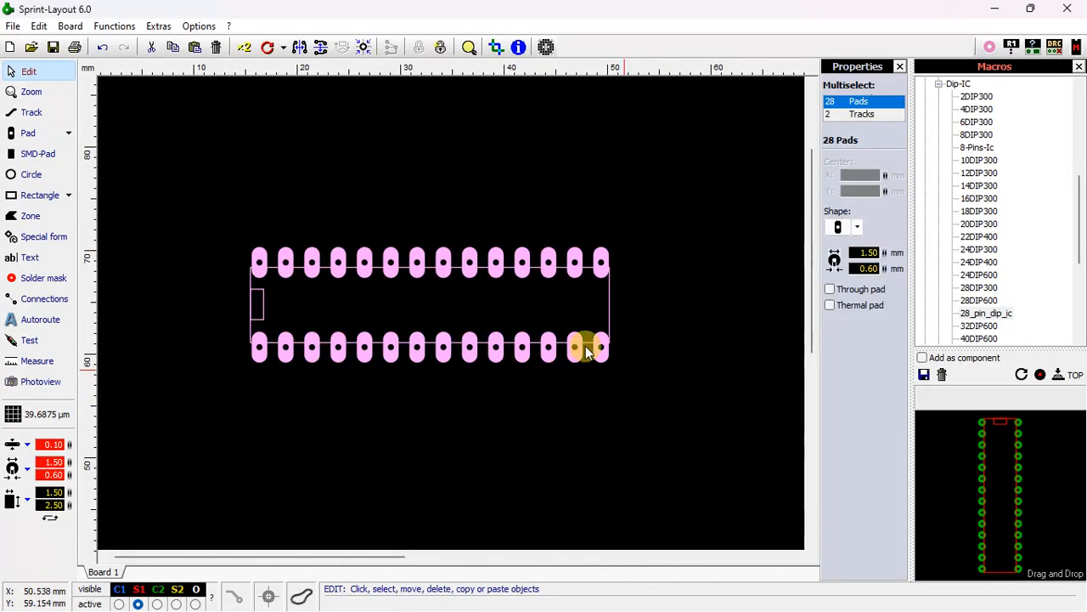
{"action": "left_click", "coordinate": [324, 206]}
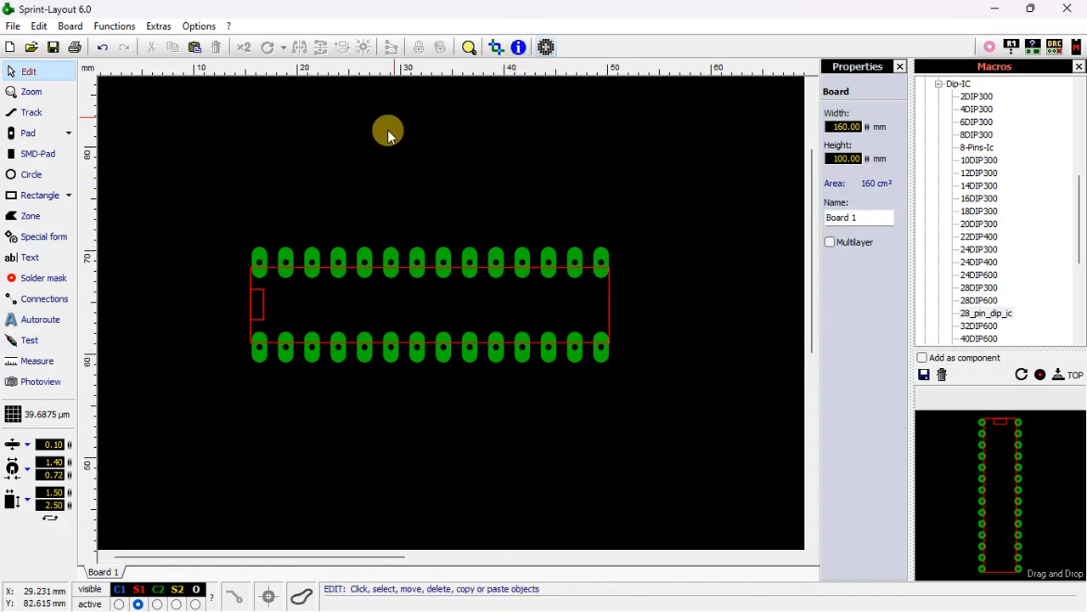
{"action": "left_click_drag", "start_coordinate": [201, 230], "coordinate": [581, 407]}
{"action": "left_click_drag", "start_coordinate": [652, 394], "coordinate": [662, 393]}
{"action": "left_click", "coordinate": [656, 274]}
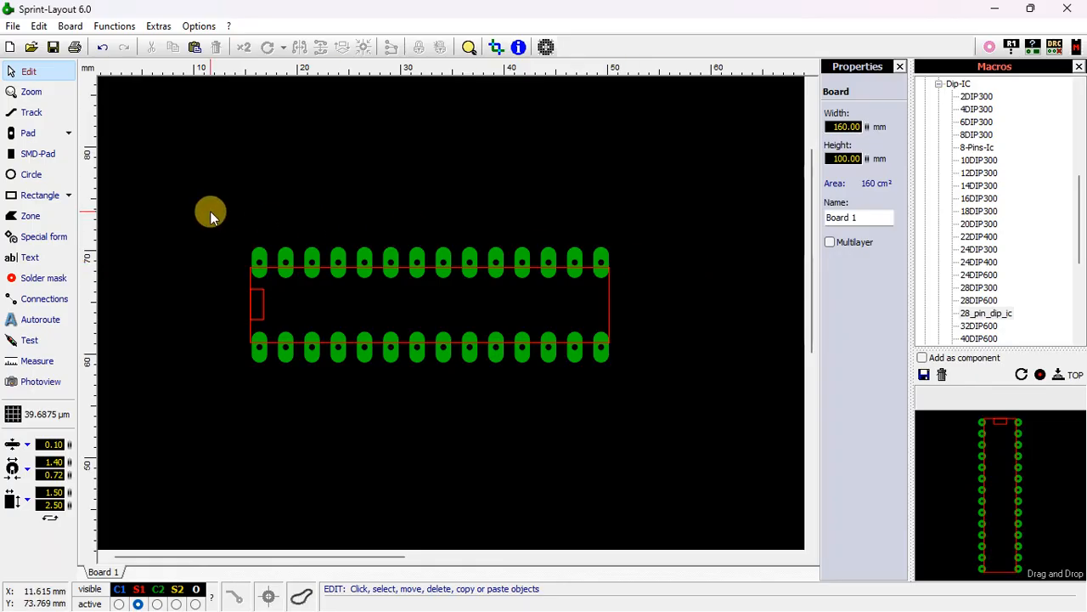
Step: Move the whole horizontal footprint about 8 mm to the right on the board and clear its selection
{"action": "scroll", "coordinate": [322, 261], "scroll_direction": "down", "scroll_amount": 1}
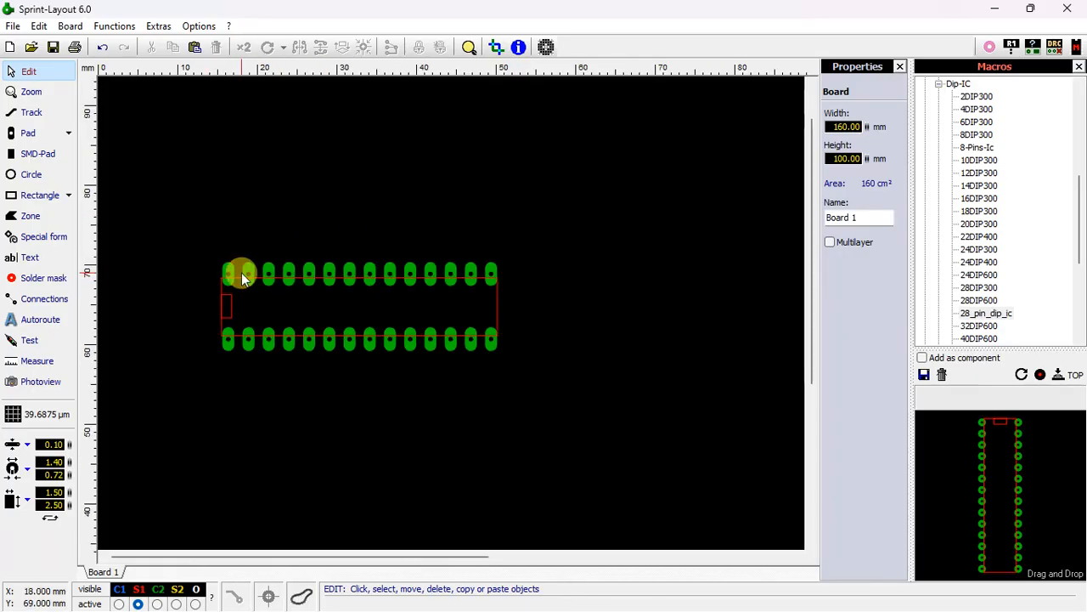
{"action": "left_click_drag", "start_coordinate": [242, 275], "coordinate": [572, 339]}
{"action": "left_click", "coordinate": [282, 218]}
{"action": "scroll", "coordinate": [571, 339], "scroll_direction": "up", "scroll_amount": 1}
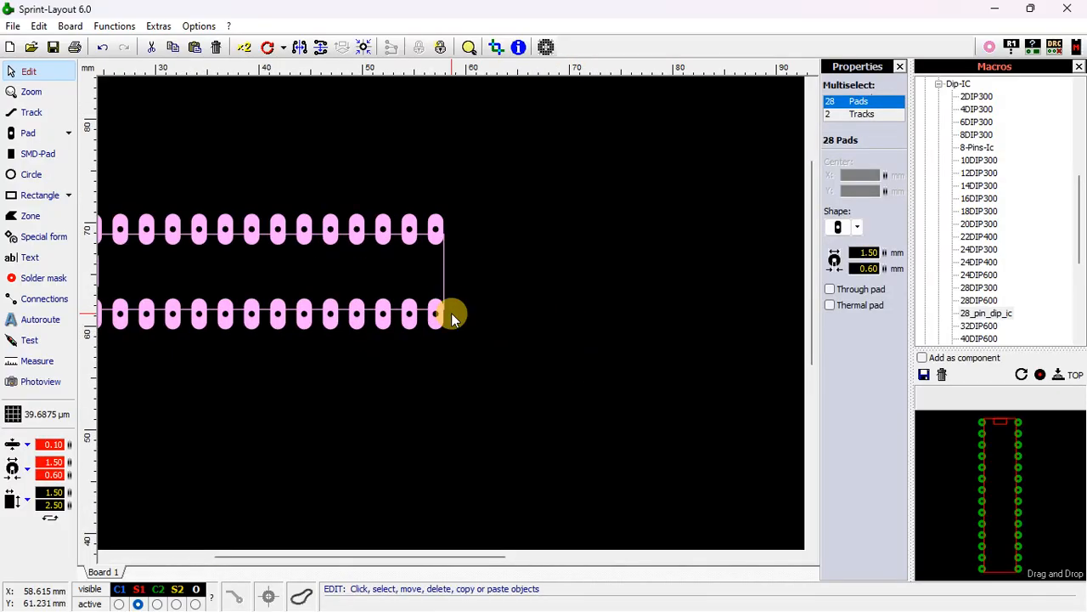
{"action": "left_click", "coordinate": [472, 281]}
{"action": "scroll", "coordinate": [472, 281], "scroll_direction": "down", "scroll_amount": 1}
{"action": "scroll", "coordinate": [356, 271], "scroll_direction": "up", "scroll_amount": 1}
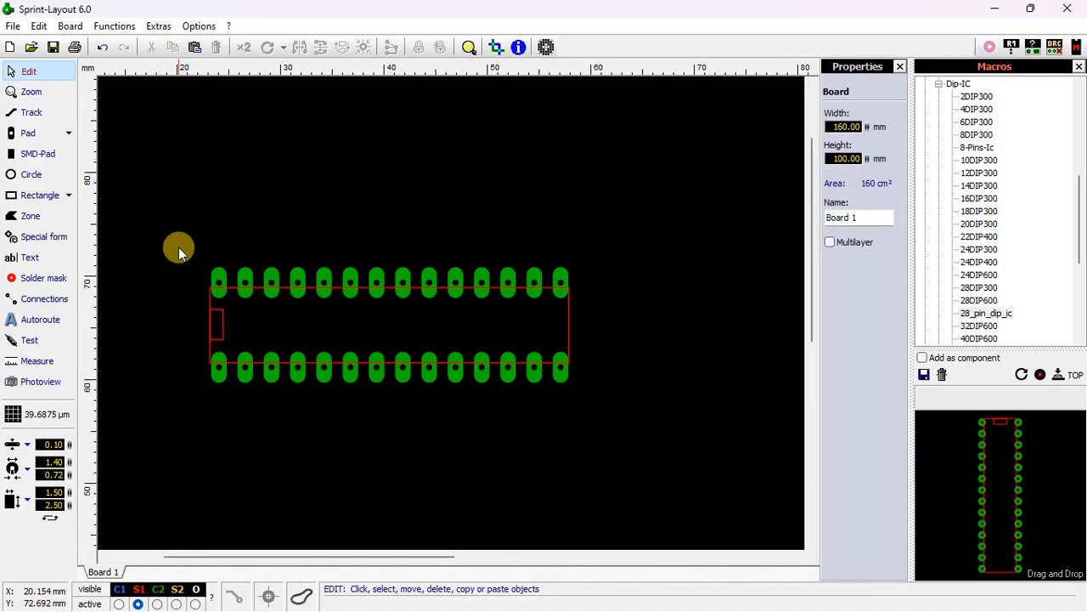
{"action": "left_click_drag", "start_coordinate": [179, 247], "coordinate": [620, 416]}
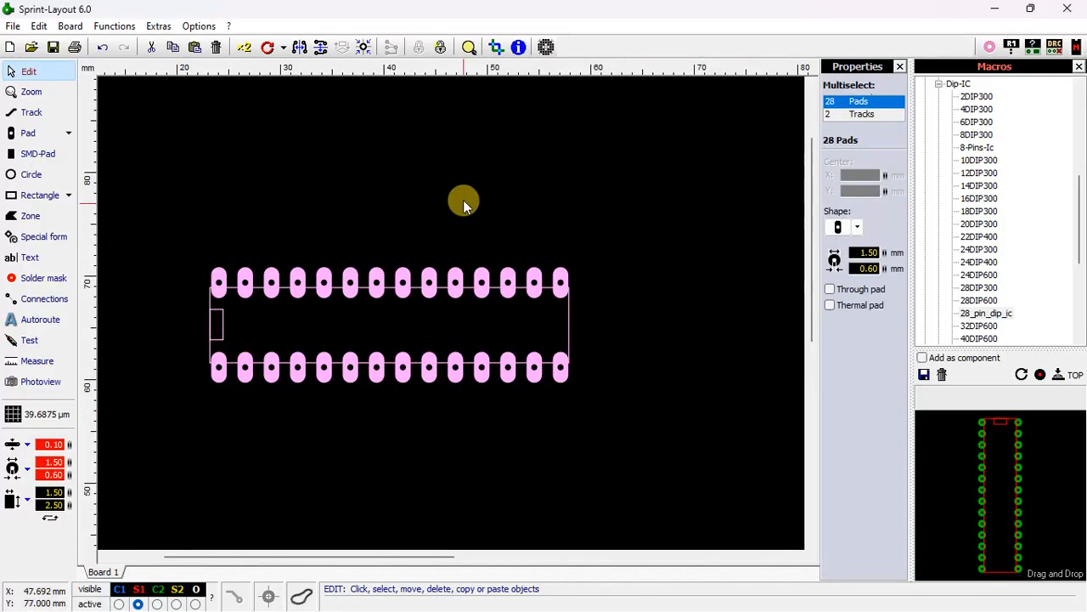
{"action": "left_click", "coordinate": [463, 200]}
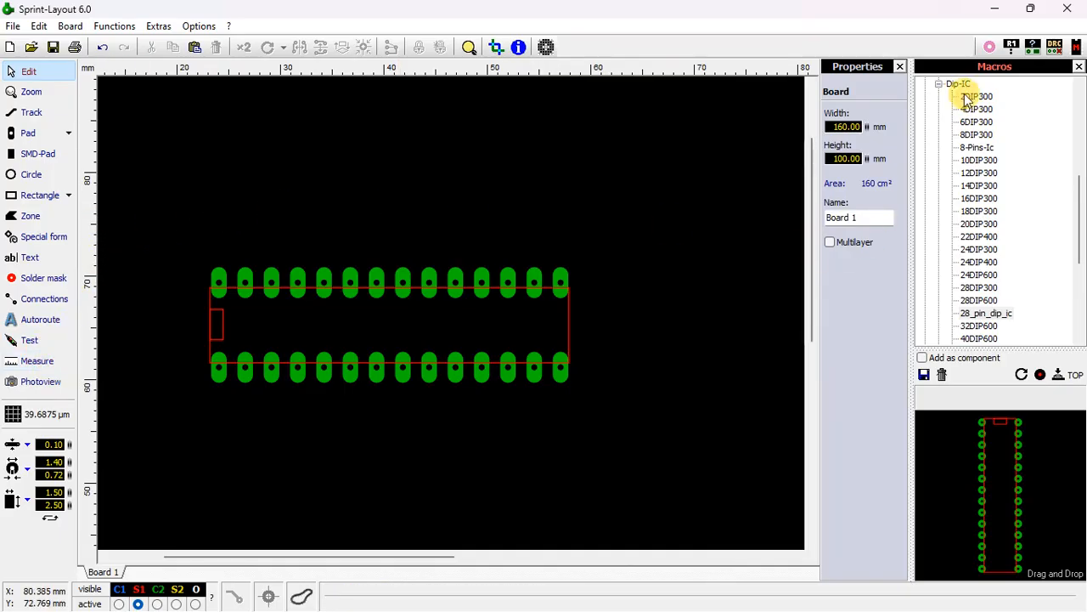
Step: Collapse the Dip-IC and MY-LIBRARY-Dip macro folders and enable the Multilayer option for Board 1
{"action": "left_click", "coordinate": [939, 83]}
{"action": "scroll", "coordinate": [938, 153], "scroll_direction": "up", "scroll_amount": 3}
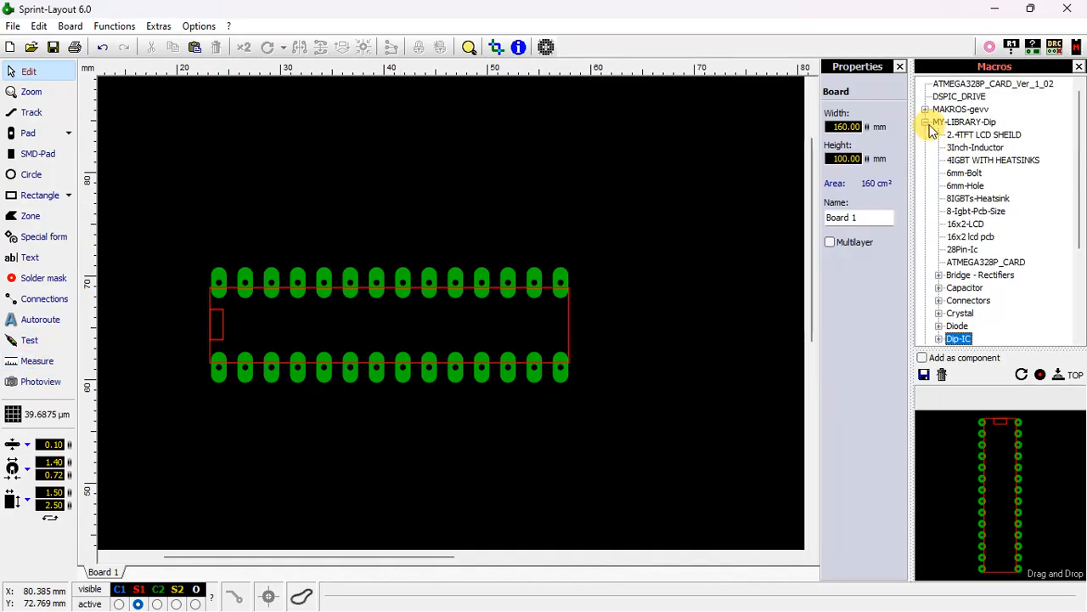
{"action": "left_click", "coordinate": [926, 121]}
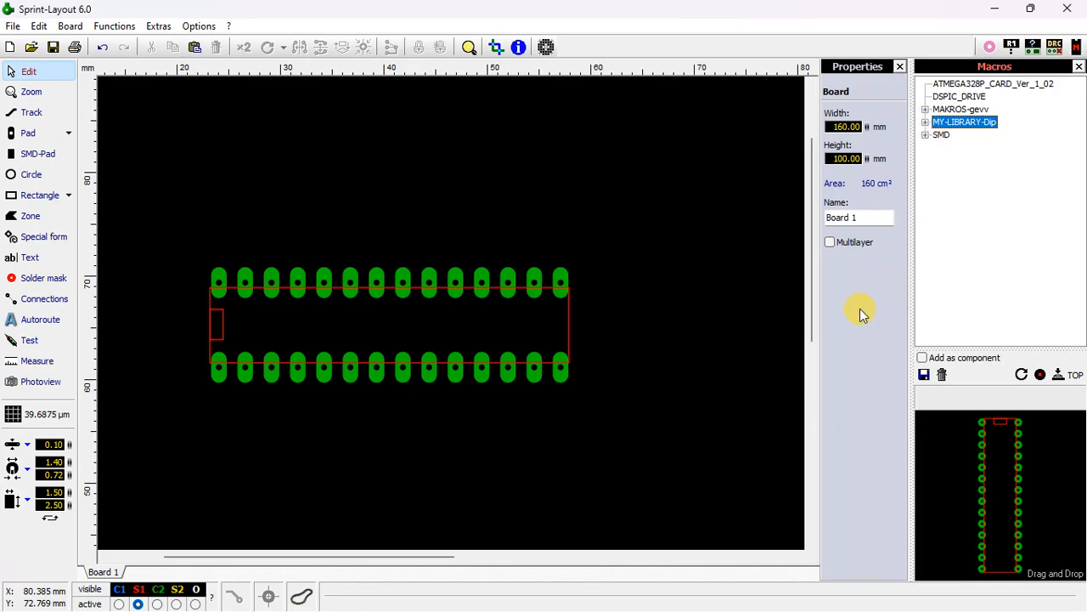
{"action": "left_click", "coordinate": [829, 242]}
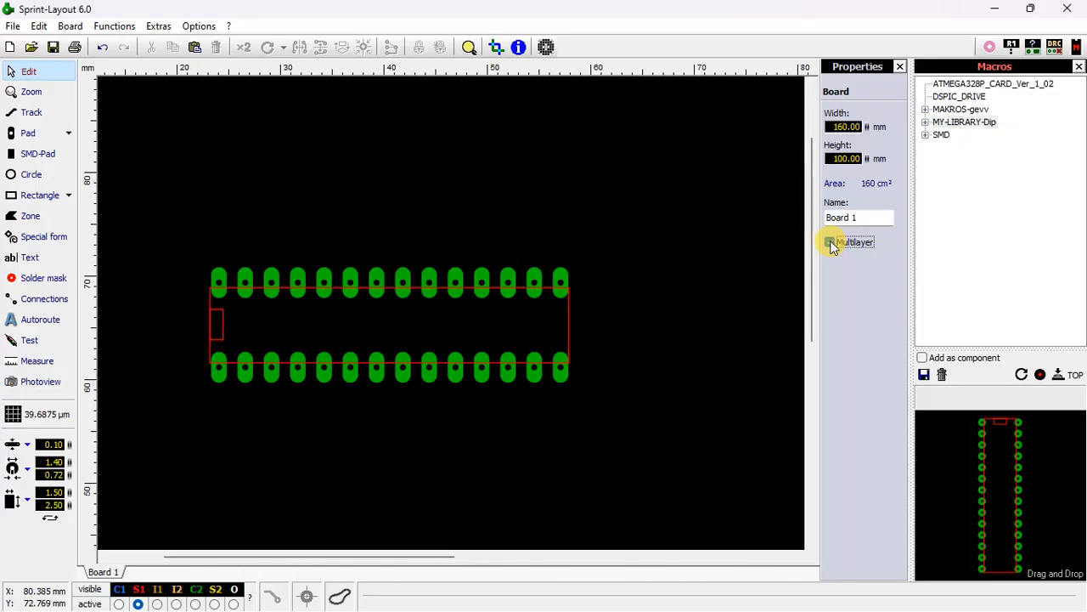
Step: Disable the Multilayer option for Board 1 and check the pad properties of the whole horizontal footprint
{"action": "left_click", "coordinate": [830, 242]}
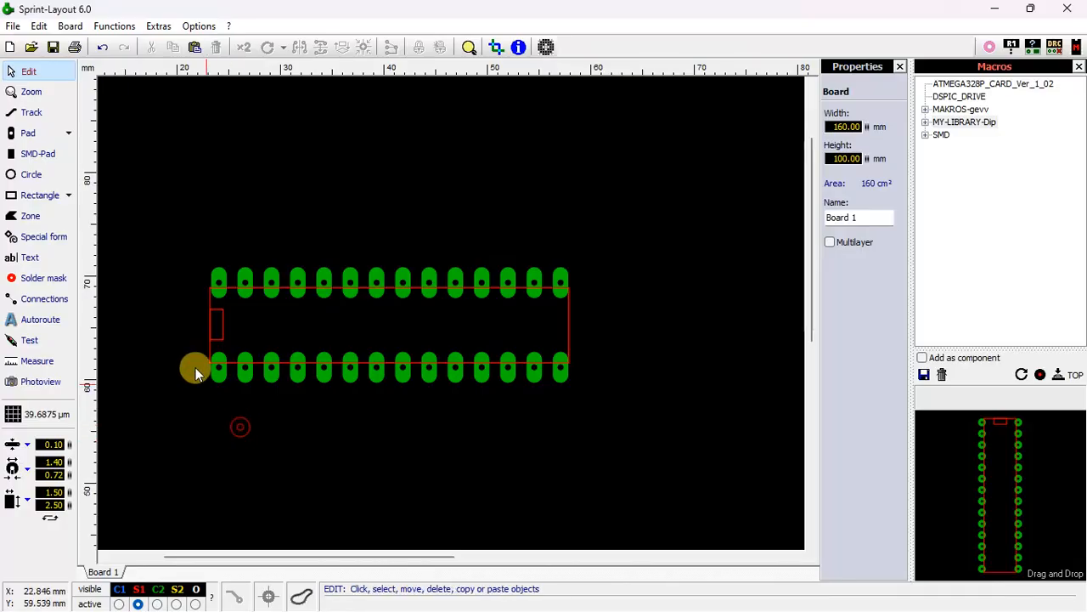
{"action": "mouse_move", "coordinate": [181, 257]}
{"action": "left_mouse_down"}
{"action": "mouse_move", "coordinate": [543, 396]}
{"action": "mouse_move", "coordinate": [602, 399]}
{"action": "left_mouse_up"}
{"action": "left_click", "coordinate": [247, 369]}
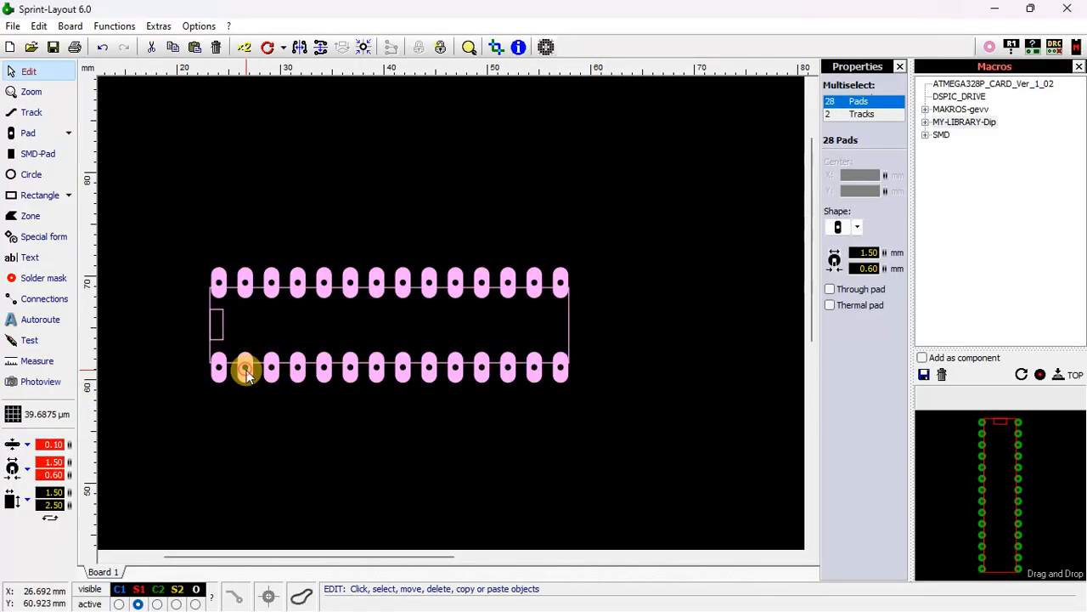
{"action": "left_click", "coordinate": [169, 284]}
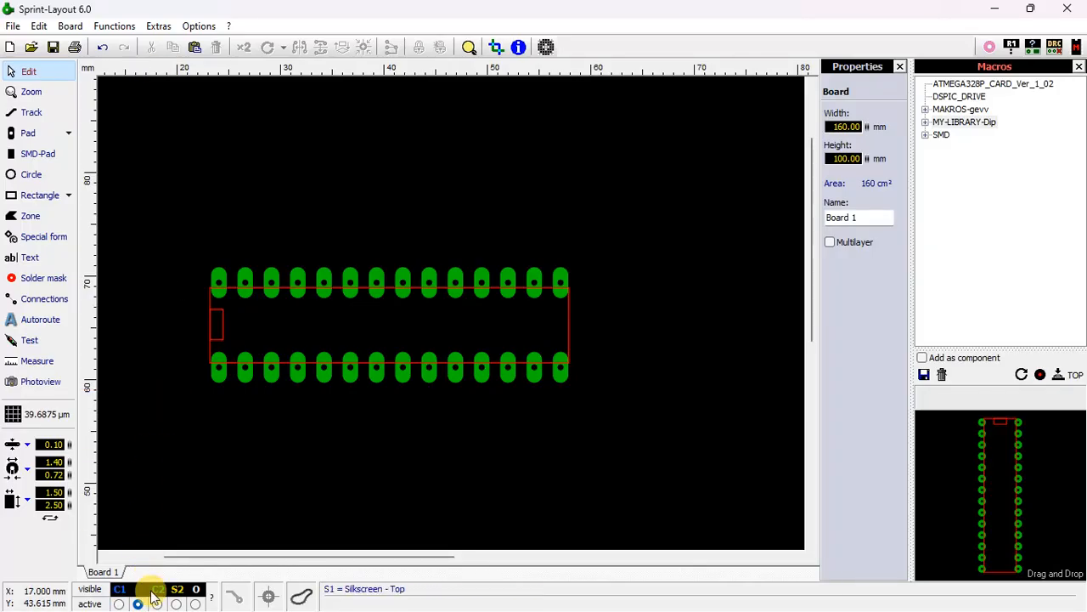
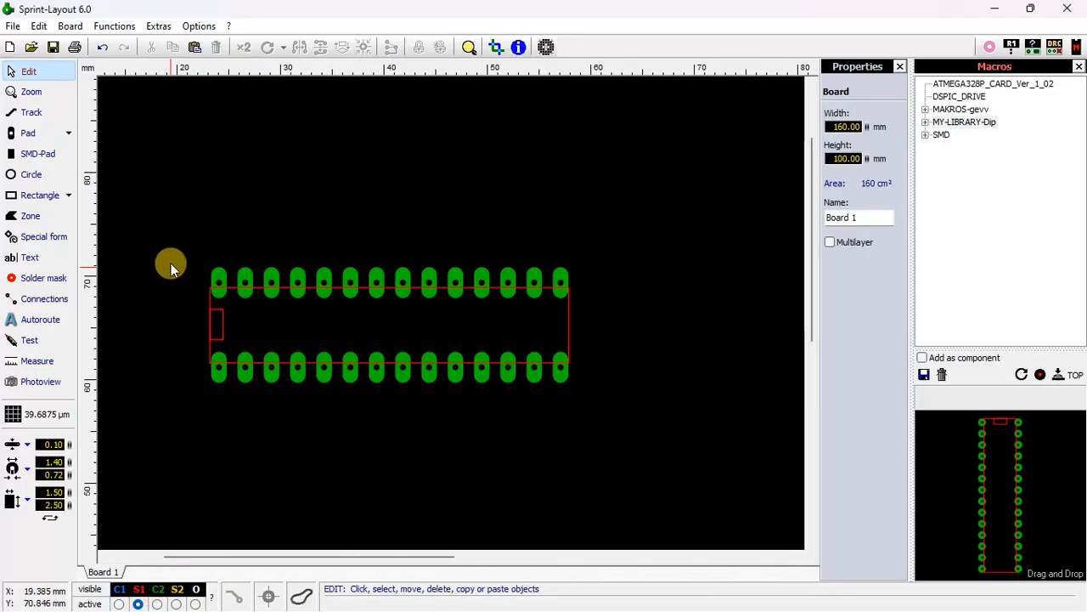
Step: Preview the footprint in Photoview from the top side and the mirrored bottom side, and return to edit mode
{"action": "left_click_drag", "start_coordinate": [148, 244], "coordinate": [627, 406]}
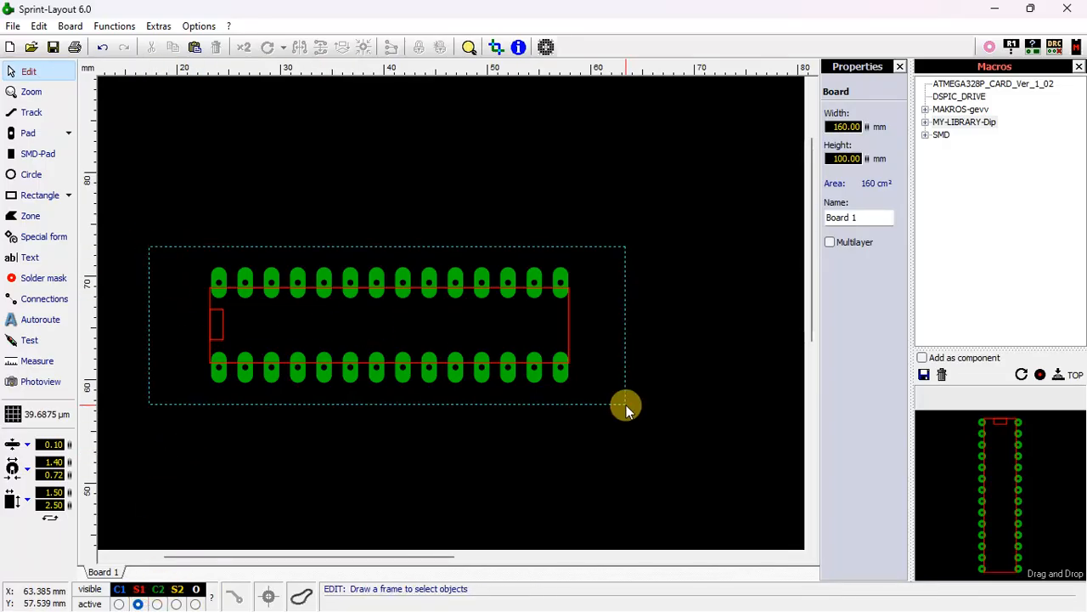
{"action": "left_click", "coordinate": [356, 229]}
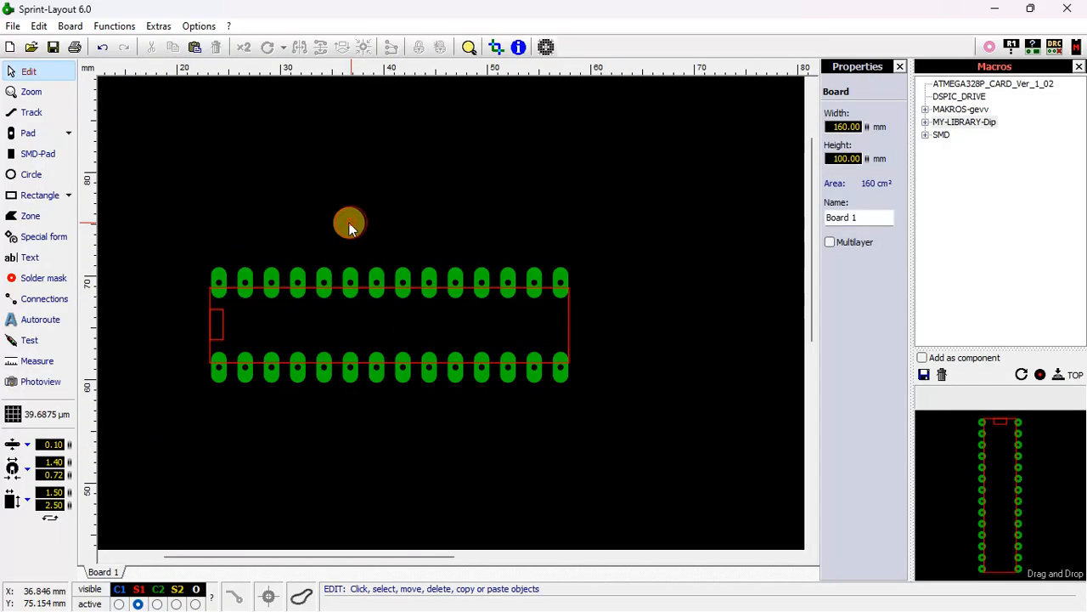
{"action": "left_click", "coordinate": [43, 383]}
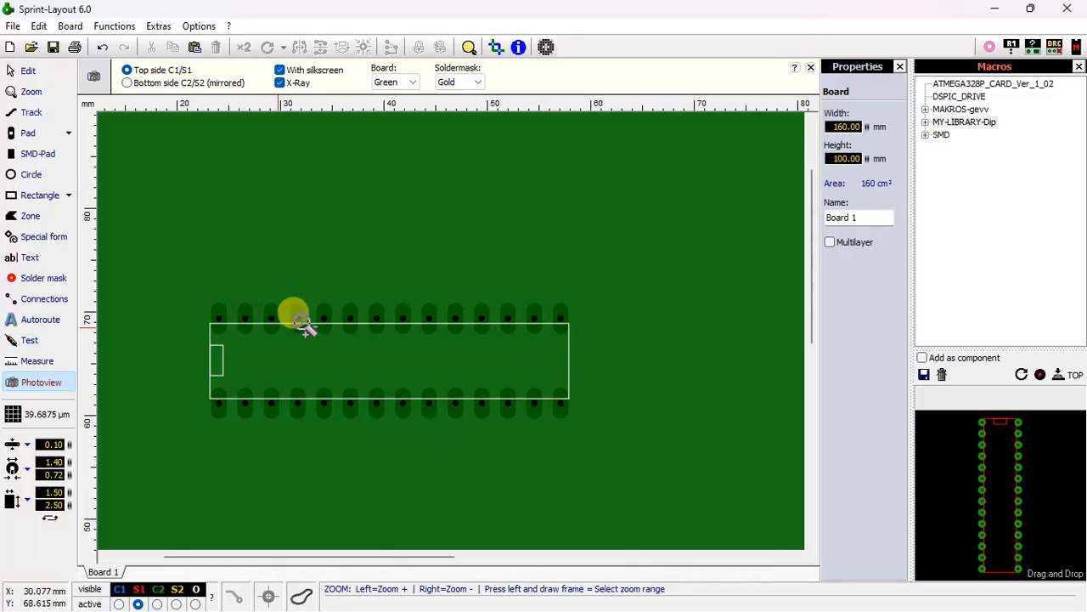
{"action": "left_click", "coordinate": [128, 83]}
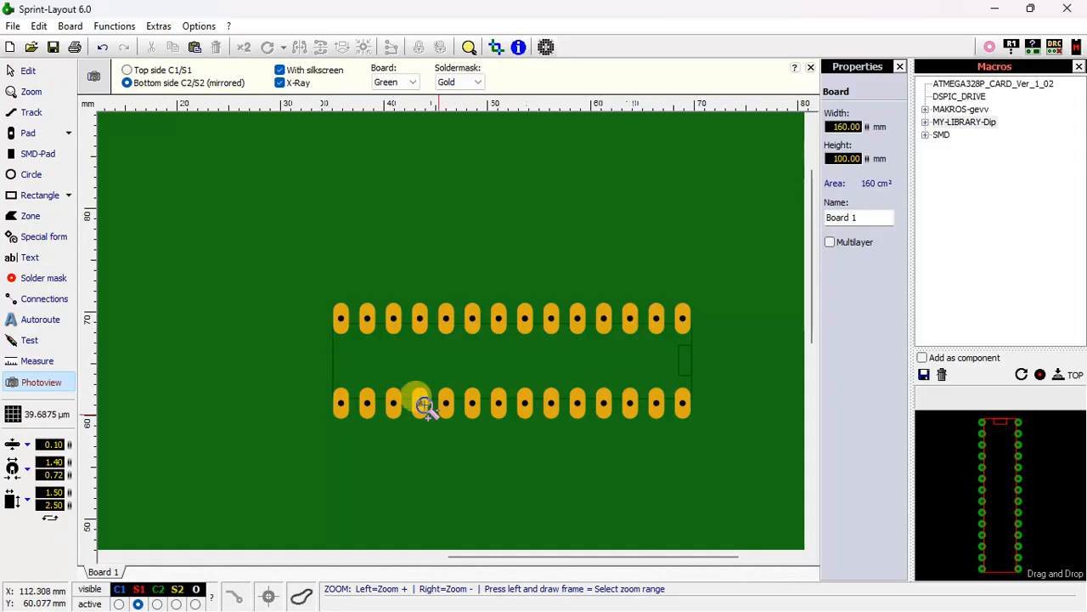
{"action": "left_click", "coordinate": [28, 74]}
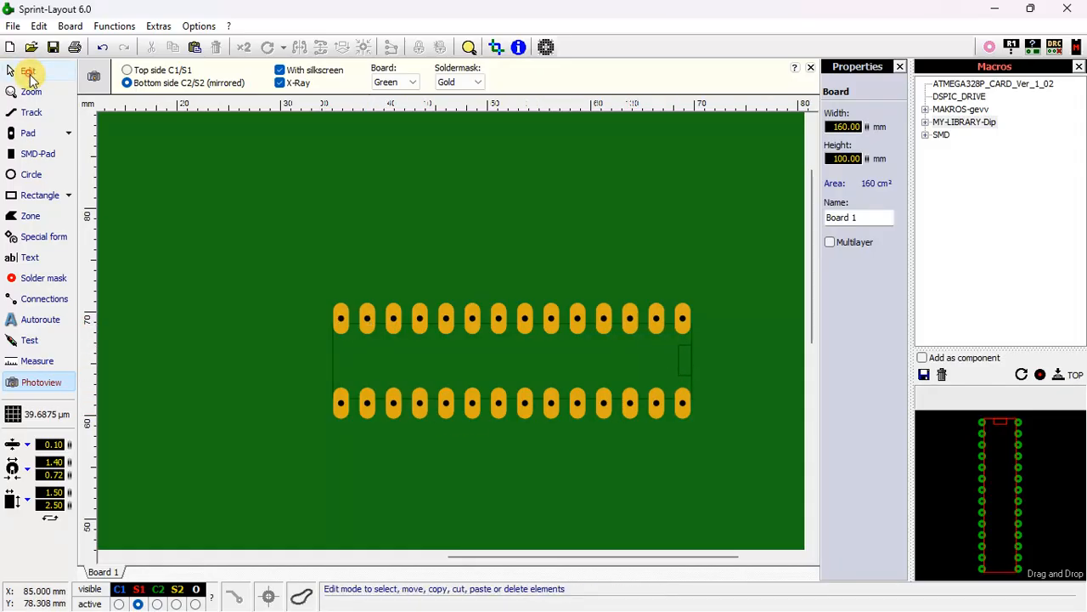
Step: Examine the horizontal footprint's grouped pads and the thin silkscreen outline at the end opposite the notch
{"action": "left_click", "coordinate": [223, 323]}
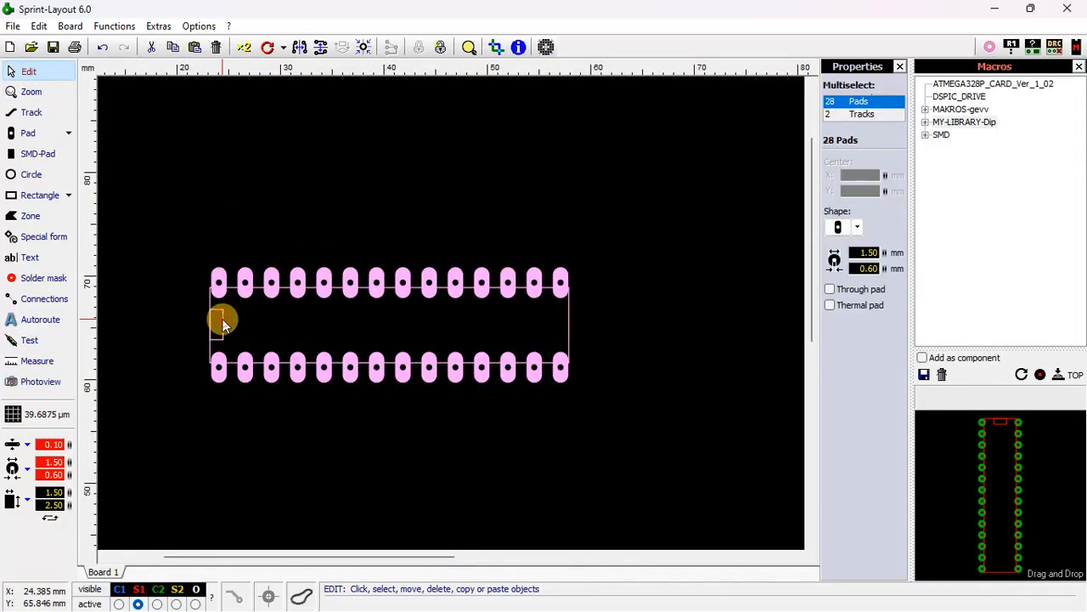
{"action": "left_click", "coordinate": [571, 321]}
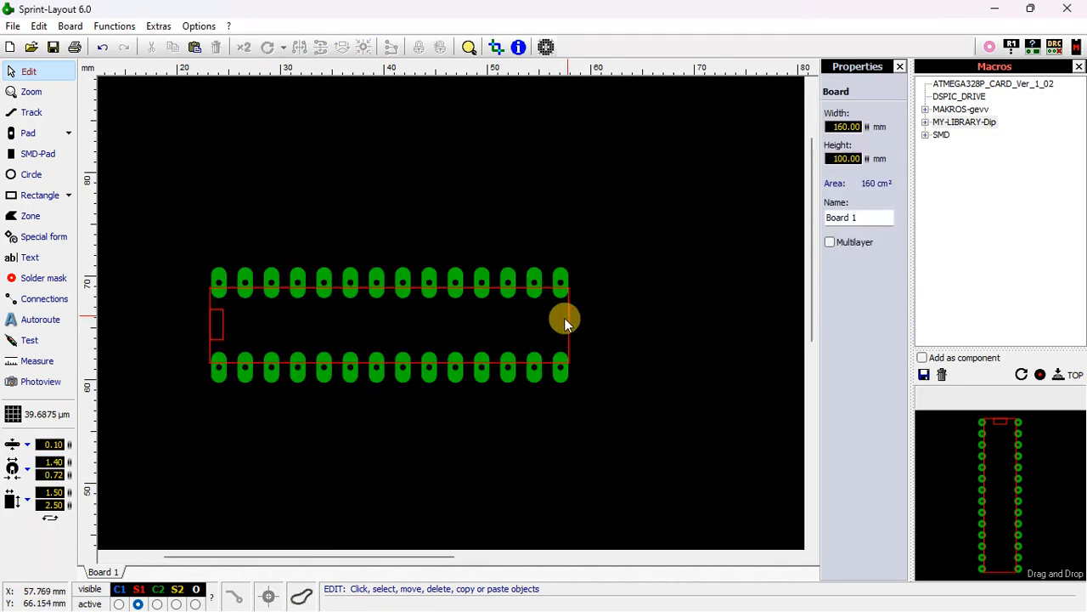
{"action": "scroll", "coordinate": [575, 316], "scroll_direction": "up", "scroll_amount": 3}
{"action": "scroll", "coordinate": [440, 315], "scroll_direction": "down", "scroll_amount": 2}
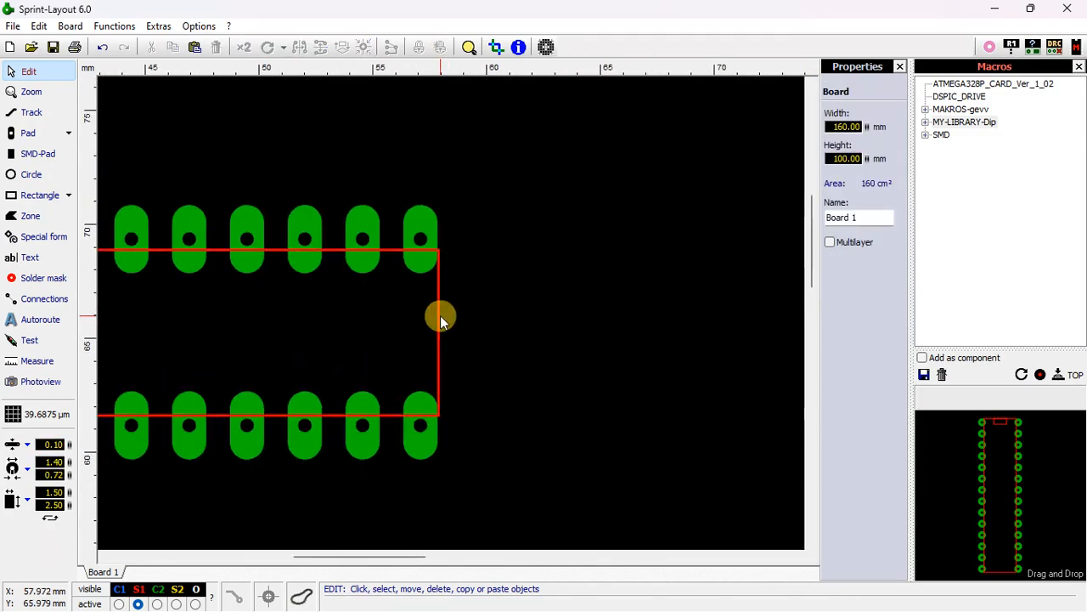
{"action": "left_click", "coordinate": [431, 272]}
{"action": "scroll", "coordinate": [435, 280], "scroll_direction": "down", "scroll_amount": 2}
{"action": "scroll", "coordinate": [412, 300], "scroll_direction": "down", "scroll_amount": 1}
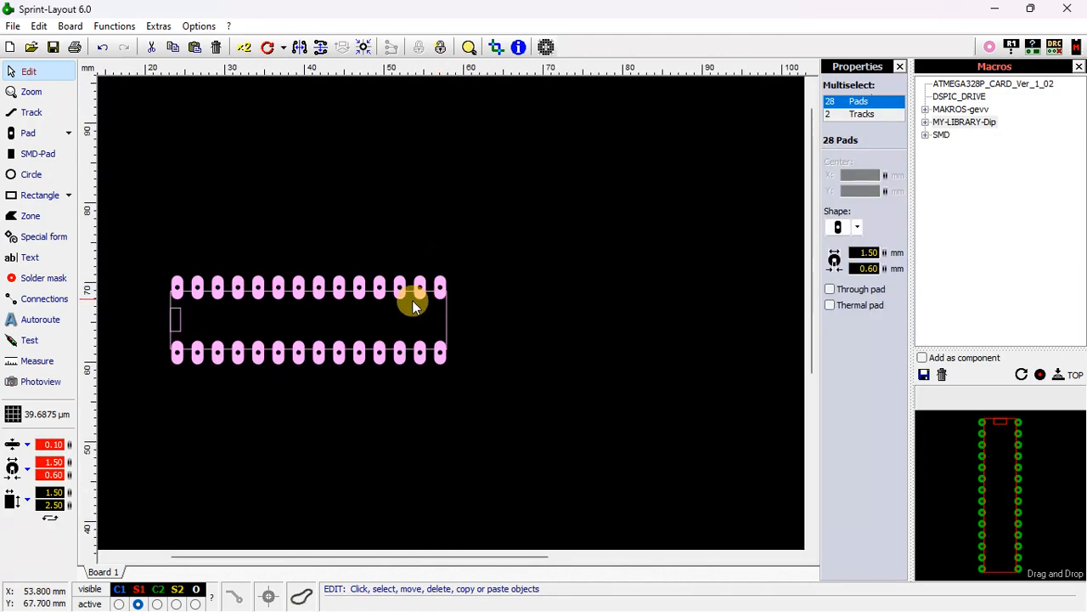
{"action": "scroll", "coordinate": [451, 314], "scroll_direction": "up", "scroll_amount": 1}
{"action": "left_click", "coordinate": [264, 229]}
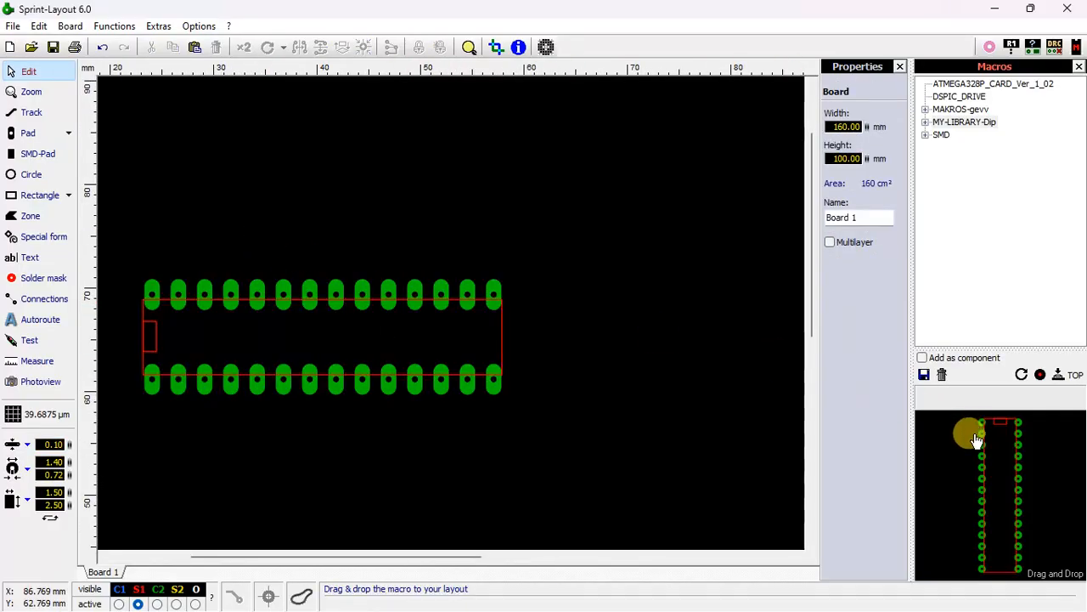
Step: Place another copy of the 28-pin DIP macro vertically to the right of the horizontal footprint
{"action": "left_click_drag", "start_coordinate": [977, 432], "coordinate": [552, 170]}
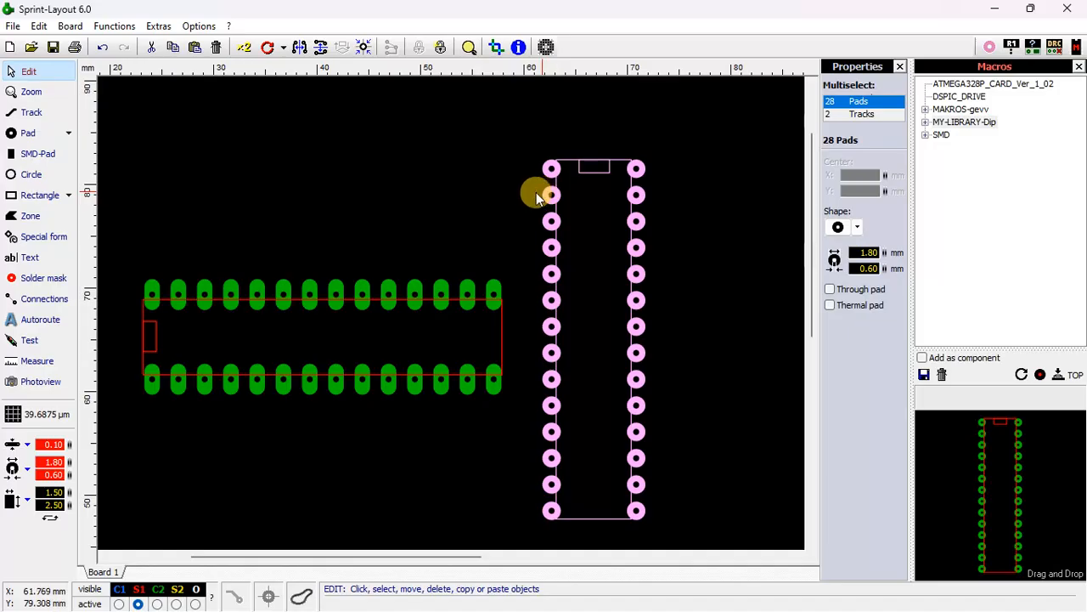
{"action": "left_click", "coordinate": [532, 196]}
{"action": "left_click", "coordinate": [553, 195]}
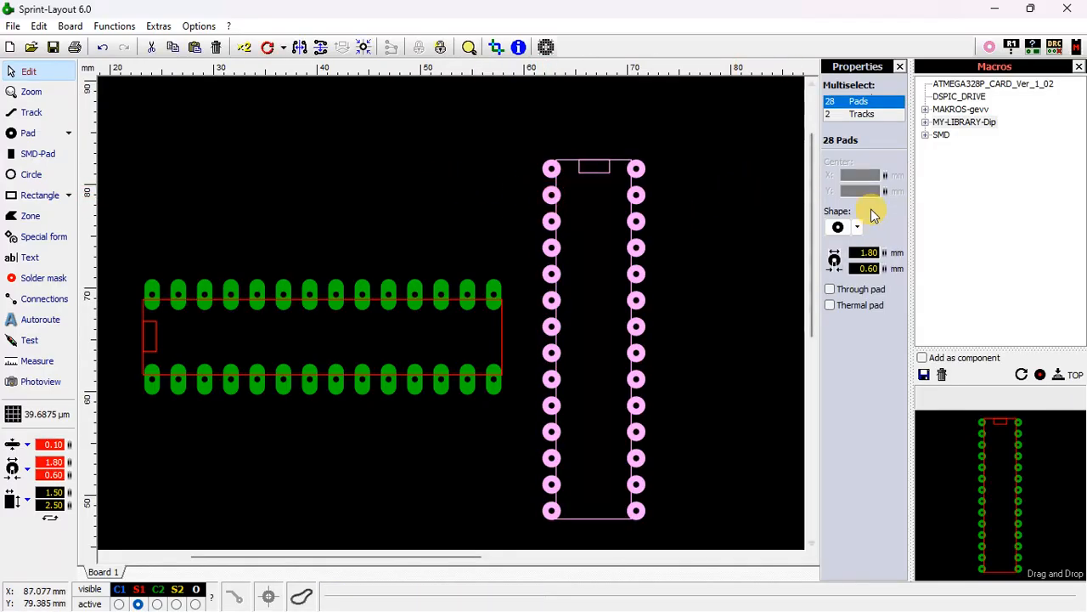
Step: Set the width of the new footprint's two silkscreen tracks to 0.30 mm and clear the selection
{"action": "left_click", "coordinate": [865, 116]}
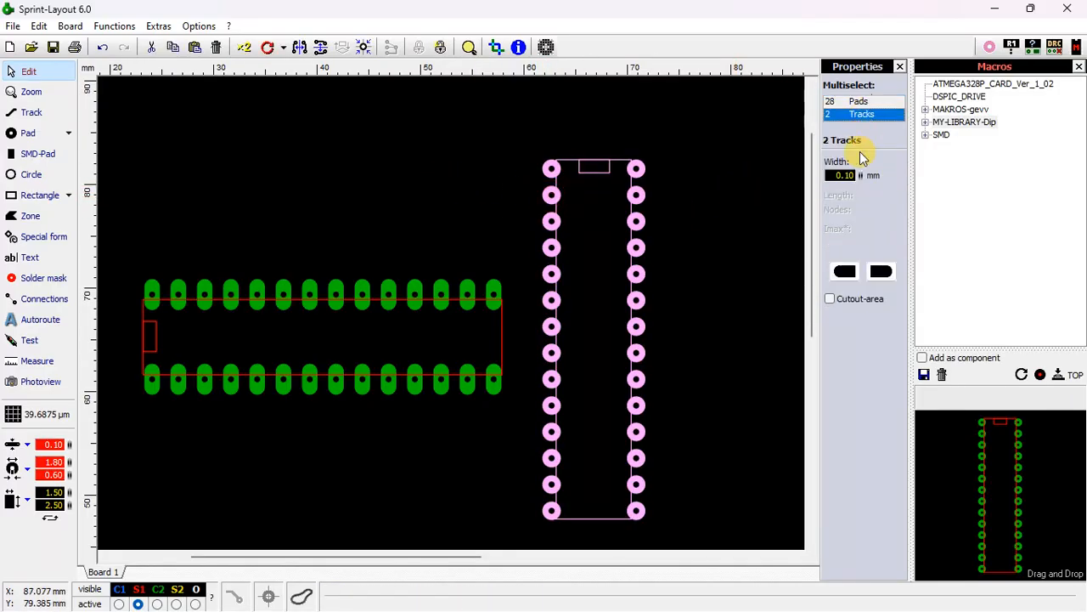
{"action": "left_click", "coordinate": [860, 176]}
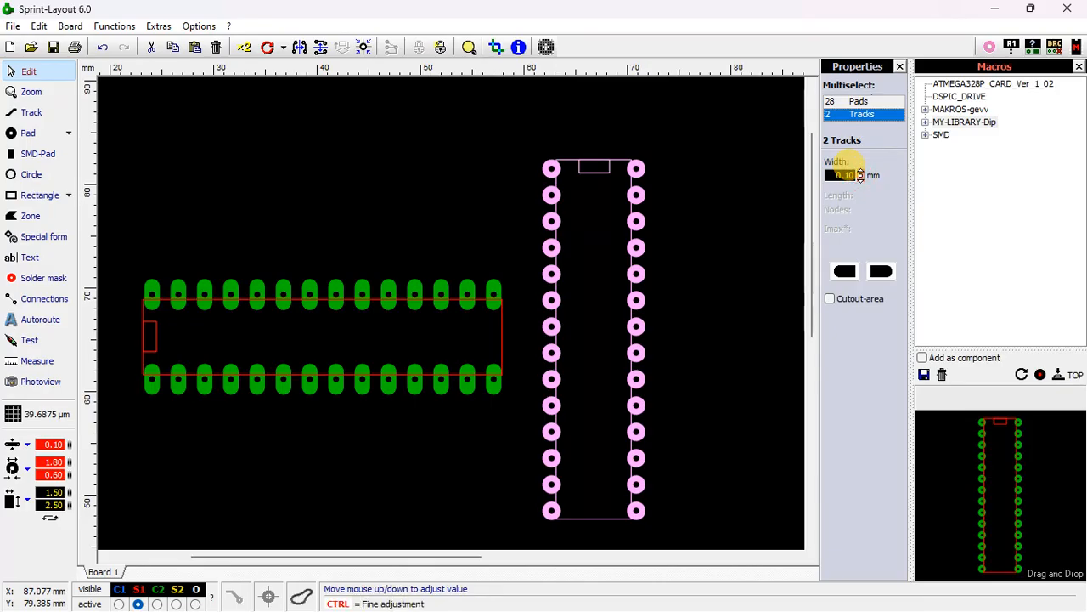
{"action": "left_click_drag", "start_coordinate": [860, 170], "coordinate": [861, 160]}
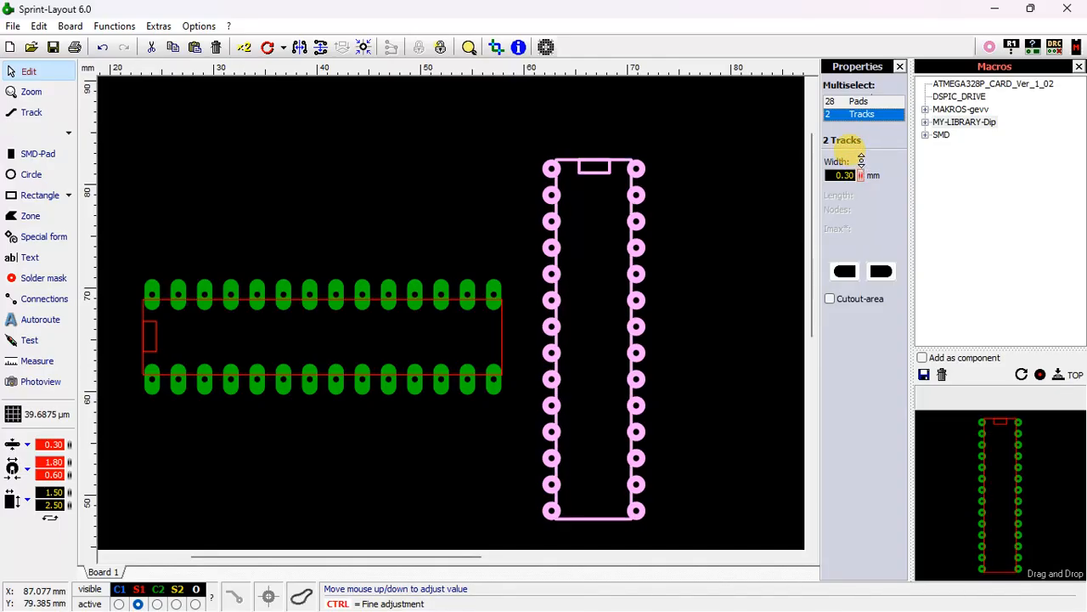
{"action": "left_click", "coordinate": [693, 209]}
Step: Delete the horizontal footprint and move the vertical one about 8 mm to the left
{"action": "left_click_drag", "start_coordinate": [272, 240], "coordinate": [407, 408]}
{"action": "left_click", "coordinate": [216, 47]}
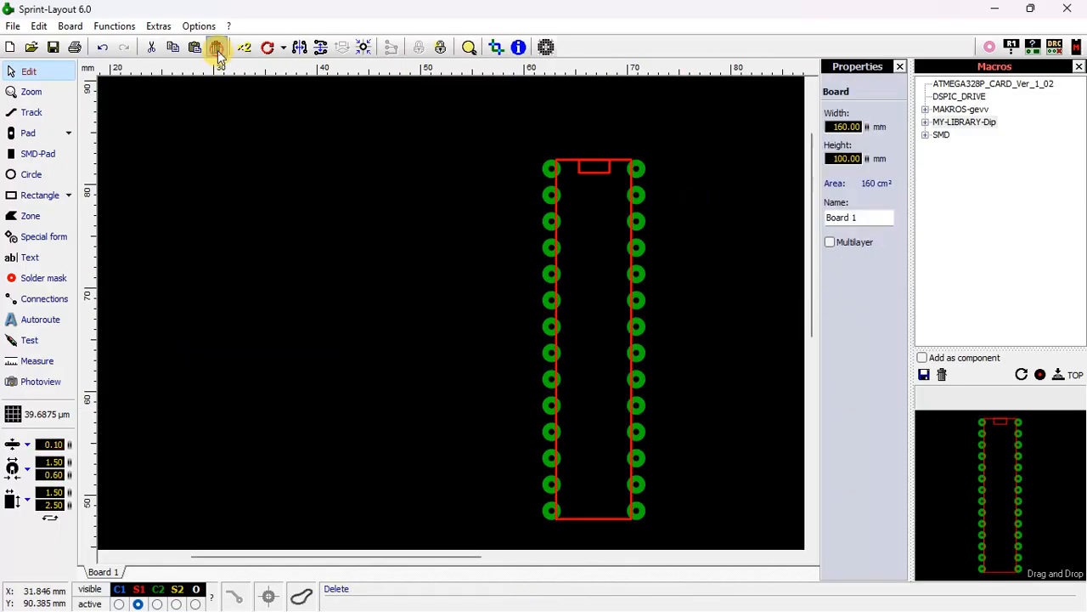
{"action": "left_click_drag", "start_coordinate": [551, 223], "coordinate": [429, 213]}
{"action": "left_click", "coordinate": [686, 232]}
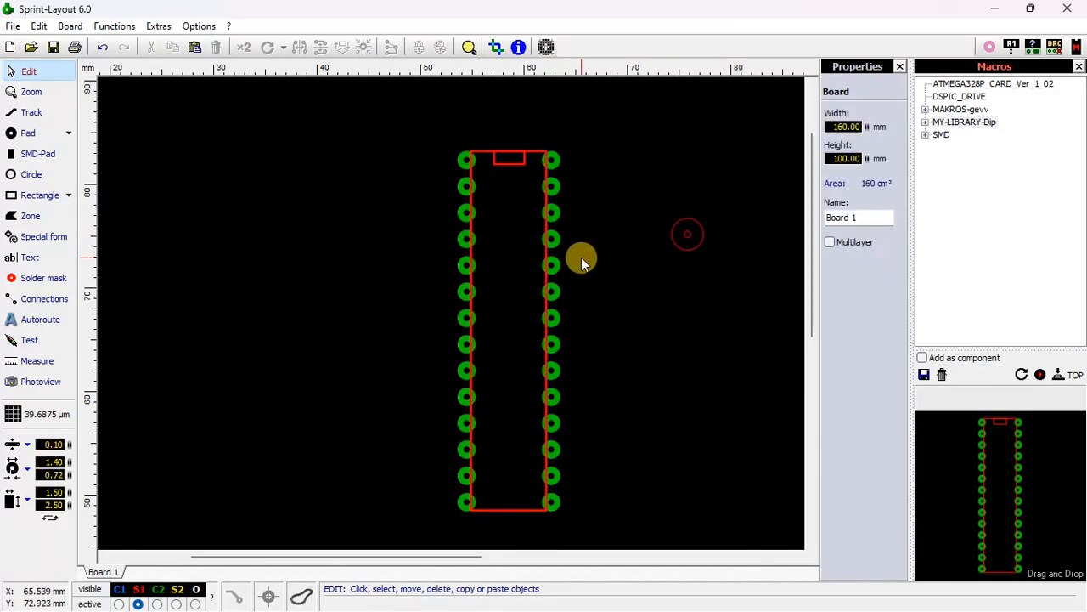
Step: Draw a very short 1.00 mm wide silkscreen track inside the outline beside the top-left pad as a pin 1 dot
{"action": "scroll", "coordinate": [486, 175], "scroll_direction": "up", "scroll_amount": 5}
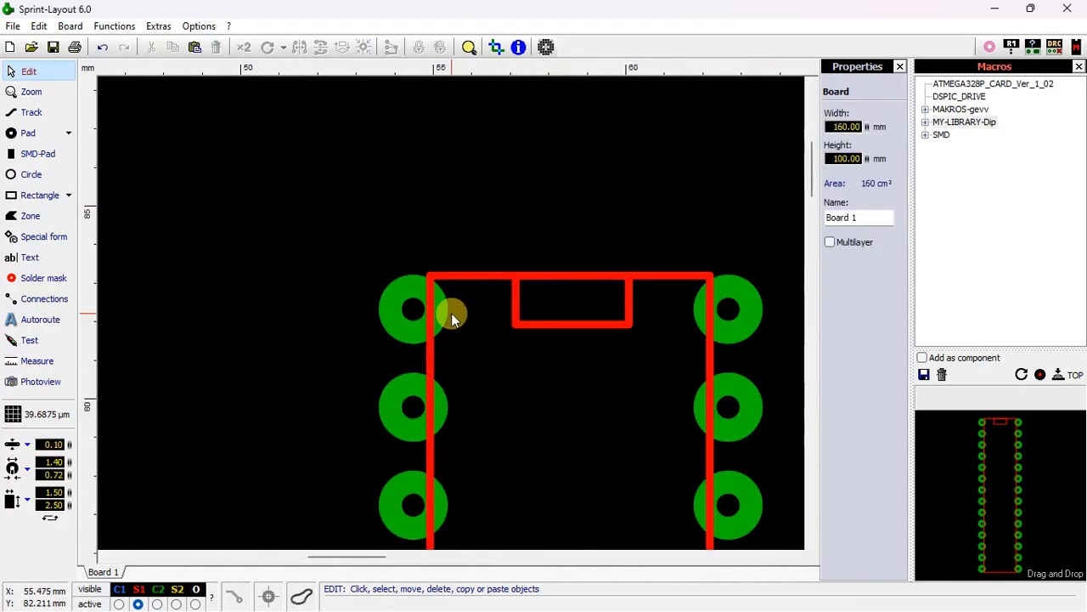
{"action": "left_click", "coordinate": [28, 115]}
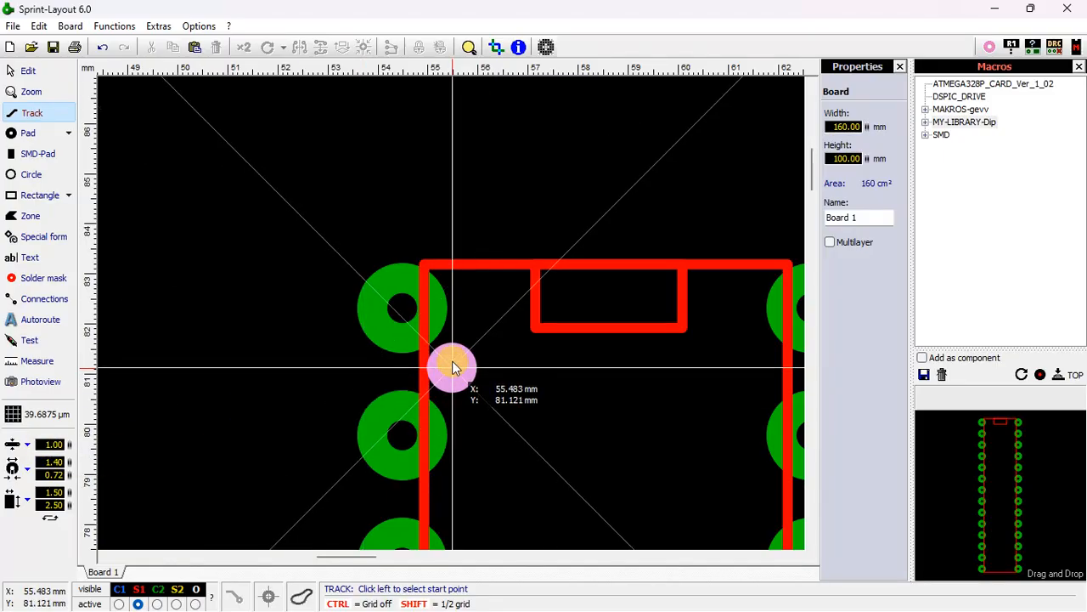
{"action": "left_click", "coordinate": [458, 311]}
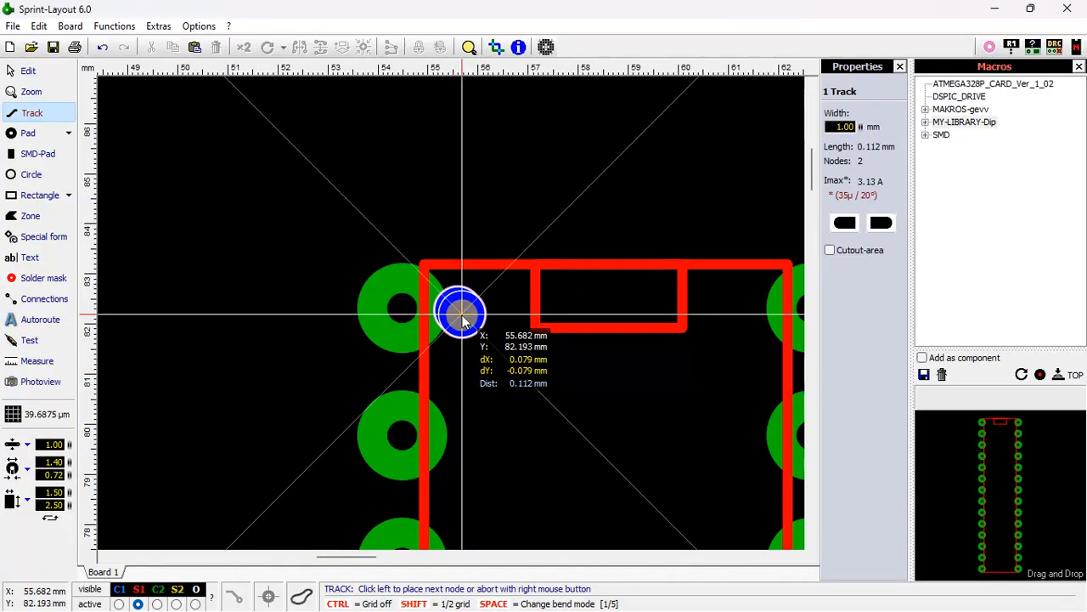
{"action": "right_click", "coordinate": [460, 317]}
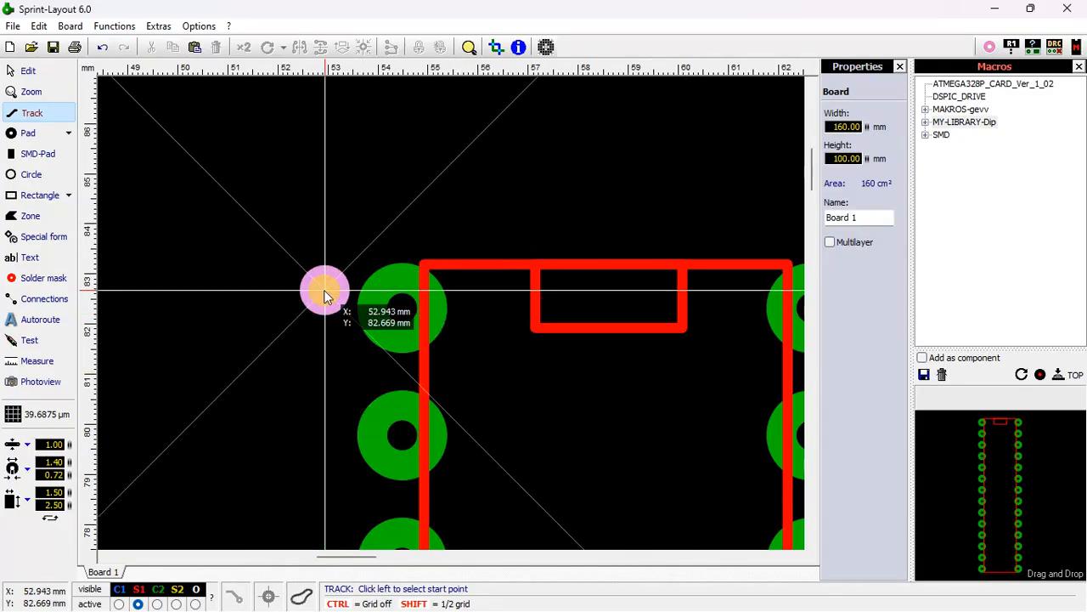
{"action": "left_click", "coordinate": [458, 313]}
{"action": "left_click", "coordinate": [459, 319]}
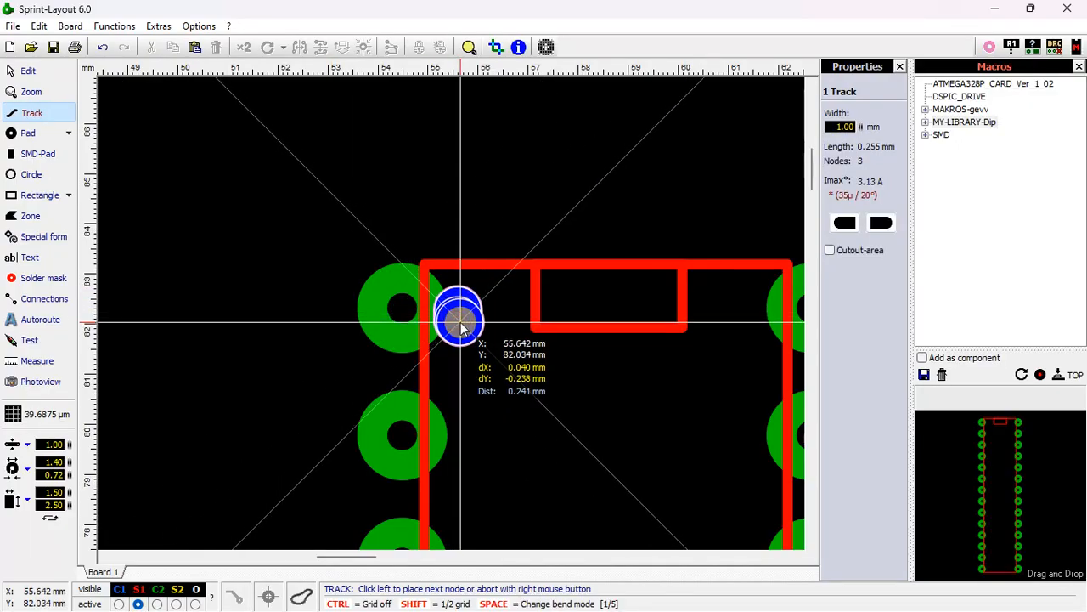
{"action": "right_click", "coordinate": [460, 321]}
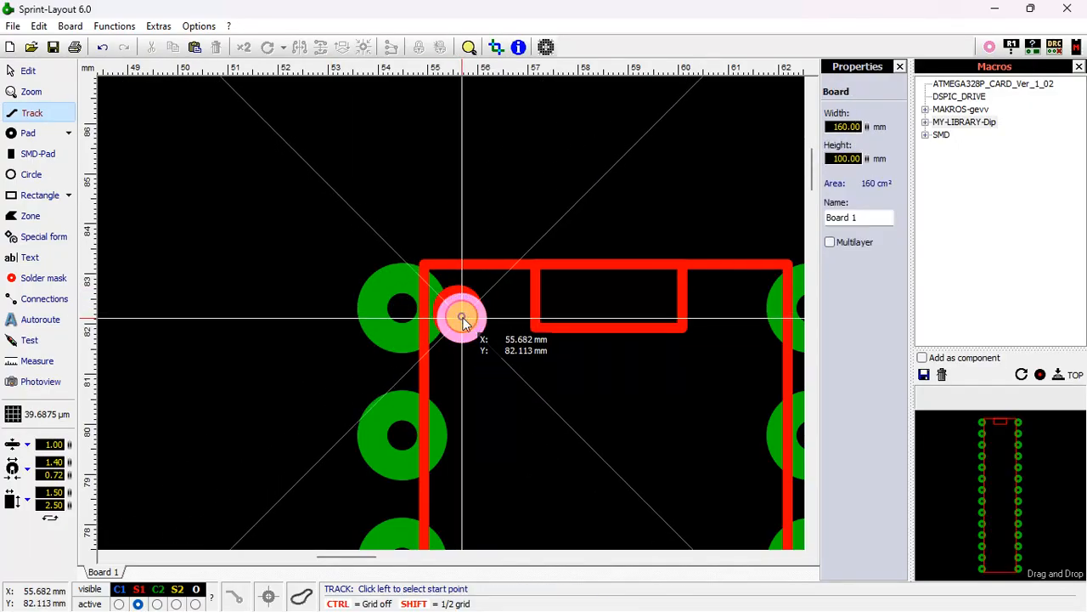
{"action": "scroll", "coordinate": [340, 321], "scroll_direction": "down", "scroll_amount": 1}
{"action": "key", "text": "Escape"}
Step: Remove the surplus middle node from the pin 1 dot's track
{"action": "scroll", "coordinate": [368, 334], "scroll_direction": "up", "scroll_amount": 2}
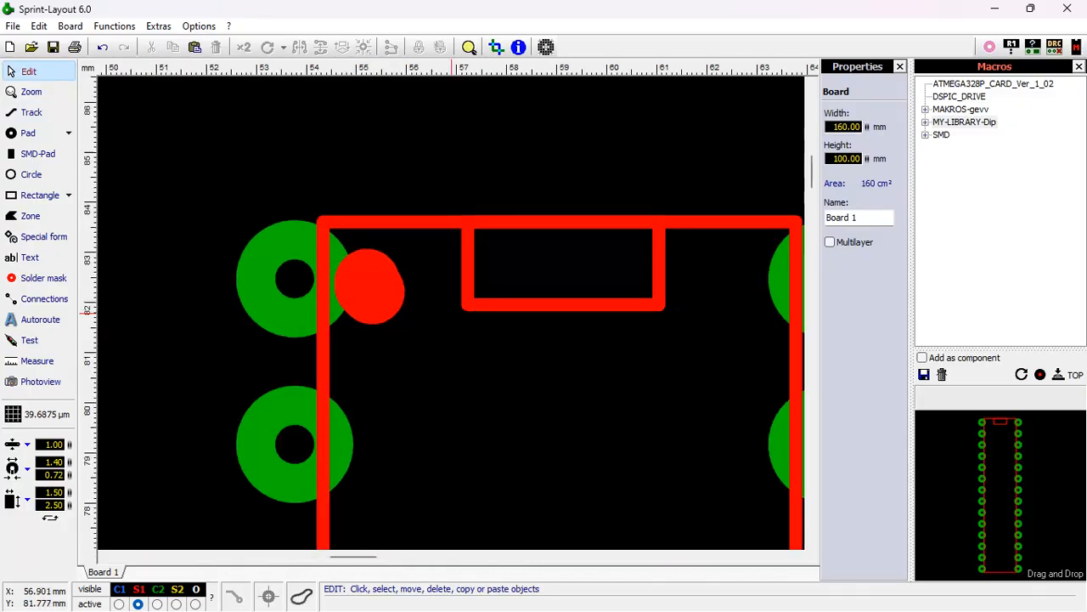
{"action": "left_click", "coordinate": [327, 278]}
{"action": "scroll", "coordinate": [327, 278], "scroll_direction": "up", "scroll_amount": 1}
{"action": "left_click_drag", "start_coordinate": [451, 315], "coordinate": [457, 310]}
{"action": "right_click", "coordinate": [451, 299]}
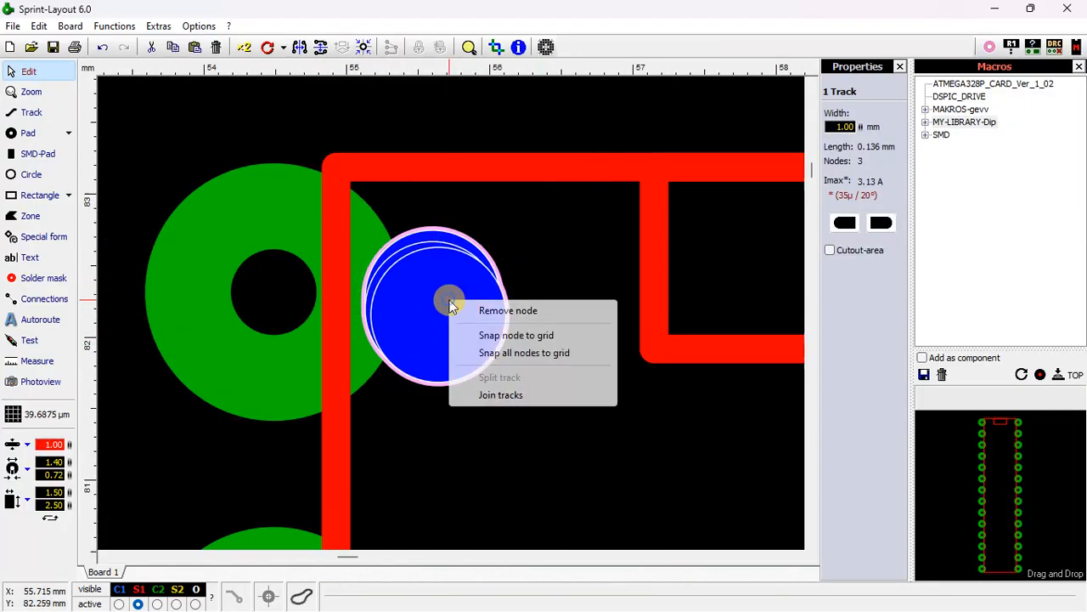
{"action": "left_click", "coordinate": [503, 311]}
{"action": "left_click", "coordinate": [526, 311]}
{"action": "scroll", "coordinate": [544, 333], "scroll_direction": "down", "scroll_amount": 5}
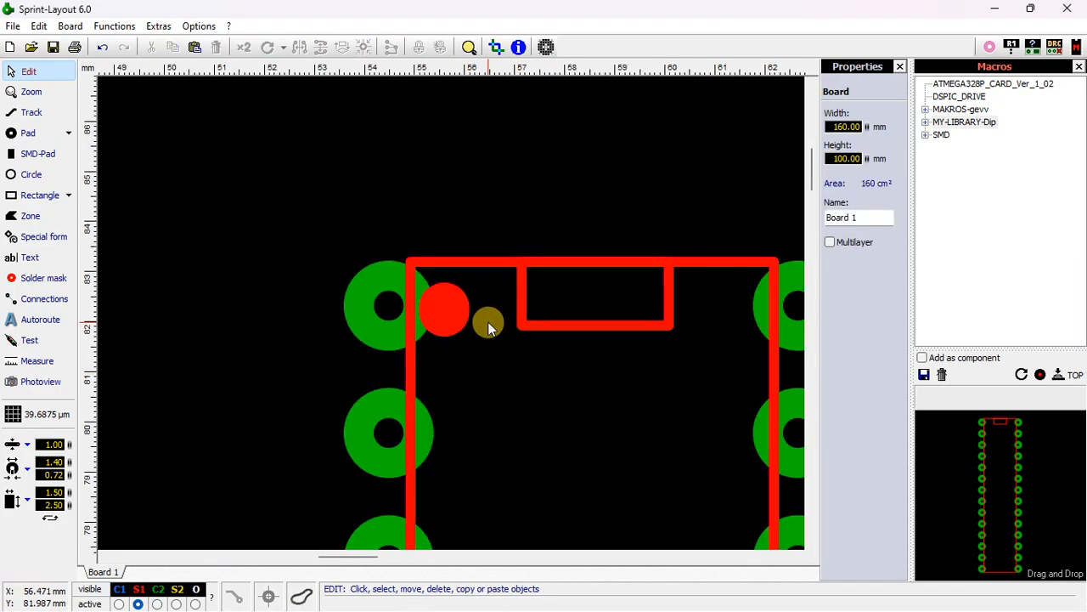
{"action": "scroll", "coordinate": [442, 313], "scroll_direction": "up", "scroll_amount": 4}
{"action": "left_click", "coordinate": [379, 293]}
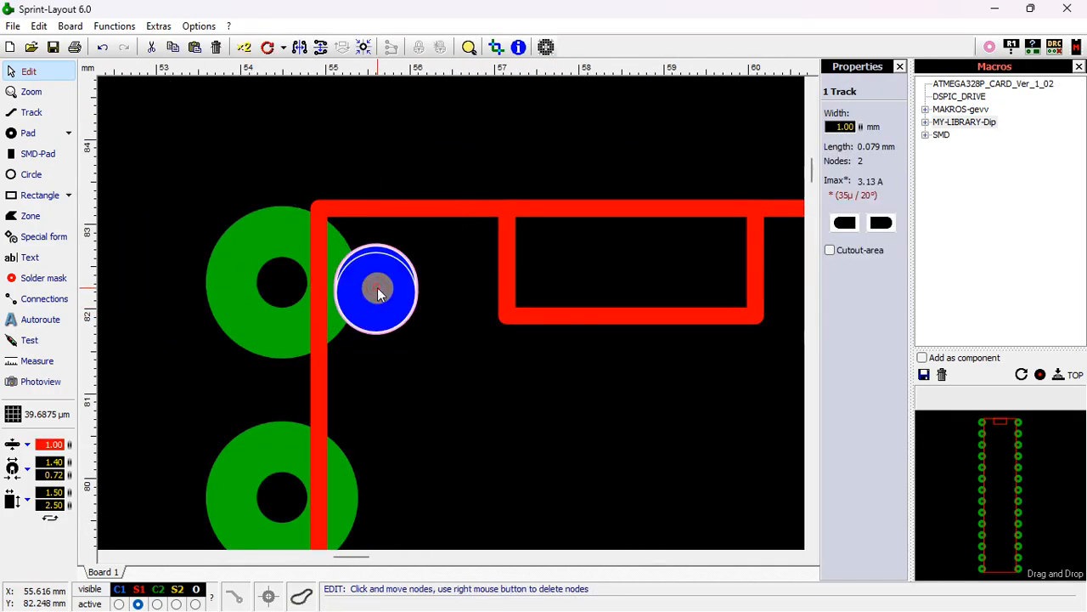
{"action": "left_click", "coordinate": [379, 293]}
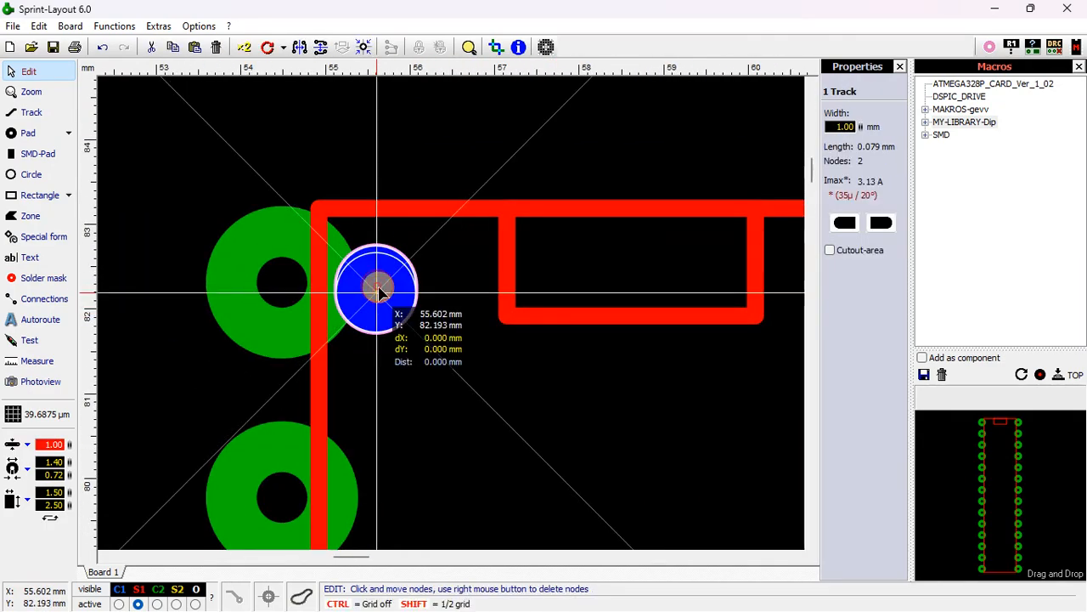
{"action": "left_click", "coordinate": [356, 228]}
{"action": "key", "text": "ctrl+a"}
{"action": "left_click", "coordinate": [421, 340]}
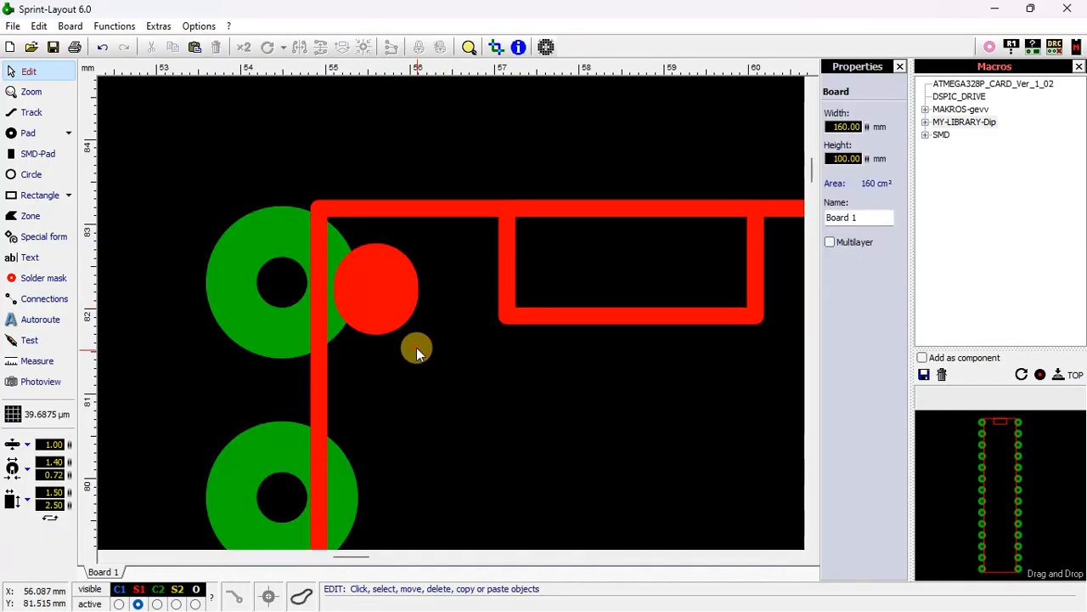
Step: Shift the pin 1 dot's nodes slightly to the right, away from the outline, and clear its selection
{"action": "left_click", "coordinate": [392, 288]}
{"action": "left_click_drag", "start_coordinate": [392, 294], "coordinate": [359, 309]}
{"action": "scroll", "coordinate": [388, 283], "scroll_direction": "up", "scroll_amount": 3}
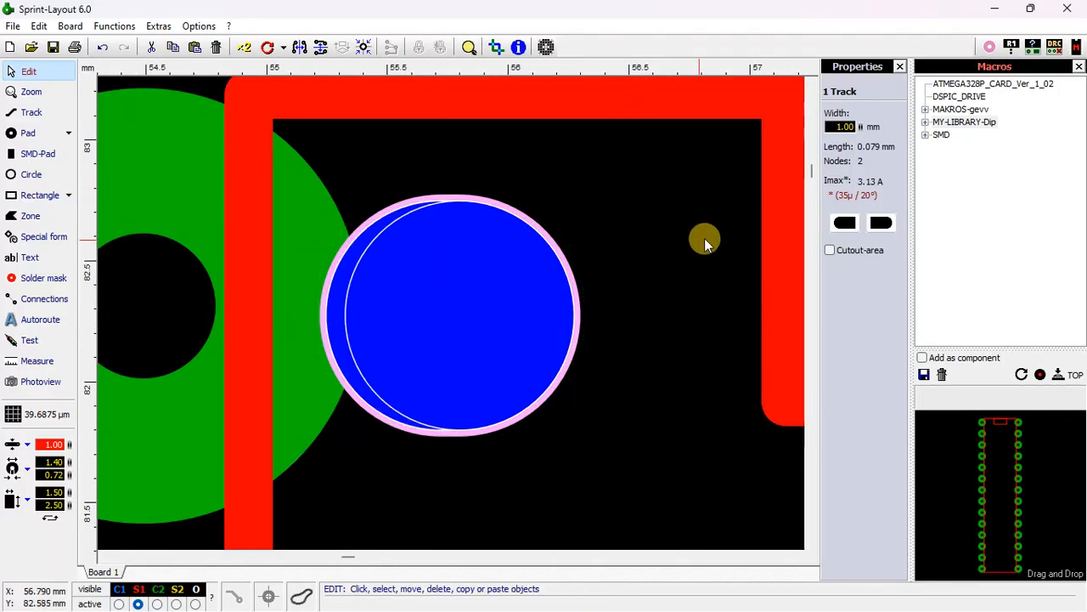
{"action": "left_click", "coordinate": [705, 239]}
{"action": "scroll", "coordinate": [463, 306], "scroll_direction": "down", "scroll_amount": 10}
{"action": "scroll", "coordinate": [451, 316], "scroll_direction": "down", "scroll_amount": 3}
{"action": "scroll", "coordinate": [445, 204], "scroll_direction": "up", "scroll_amount": 2}
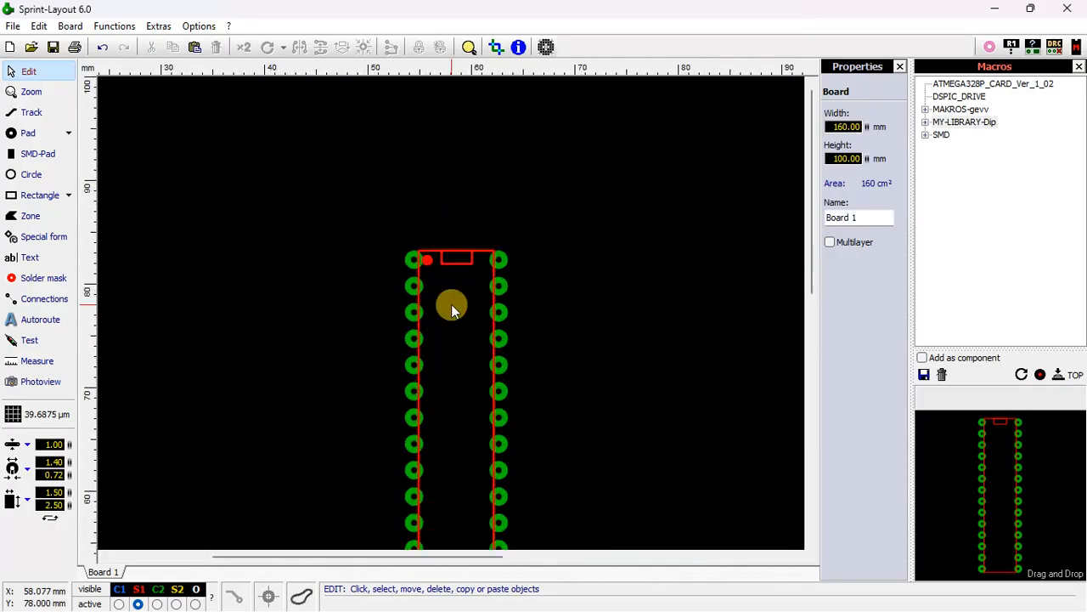
Step: Rotate the whole 28-pin footprint 90° clockwise so it lies horizontally, and clear the selection
{"action": "scroll", "coordinate": [451, 303], "scroll_direction": "down", "scroll_amount": 2}
{"action": "scroll", "coordinate": [455, 230], "scroll_direction": "up", "scroll_amount": 2}
{"action": "scroll", "coordinate": [449, 322], "scroll_direction": "down", "scroll_amount": 1}
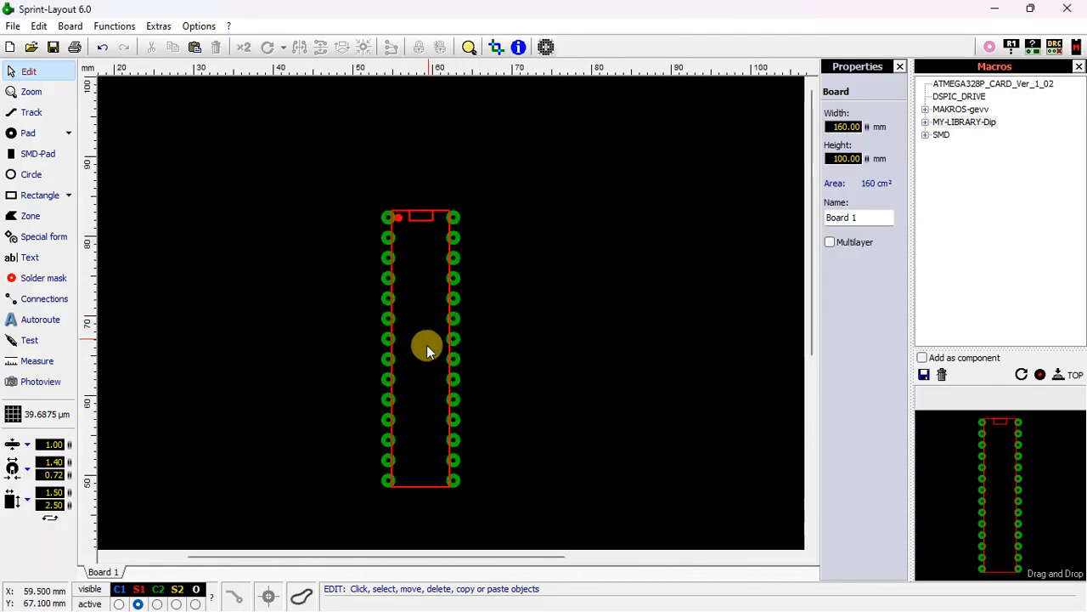
{"action": "scroll", "coordinate": [427, 351], "scroll_direction": "up", "scroll_amount": 1}
{"action": "scroll", "coordinate": [452, 315], "scroll_direction": "down", "scroll_amount": 1}
{"action": "left_click_drag", "start_coordinate": [376, 145], "coordinate": [528, 451]}
{"action": "left_click", "coordinate": [267, 46]}
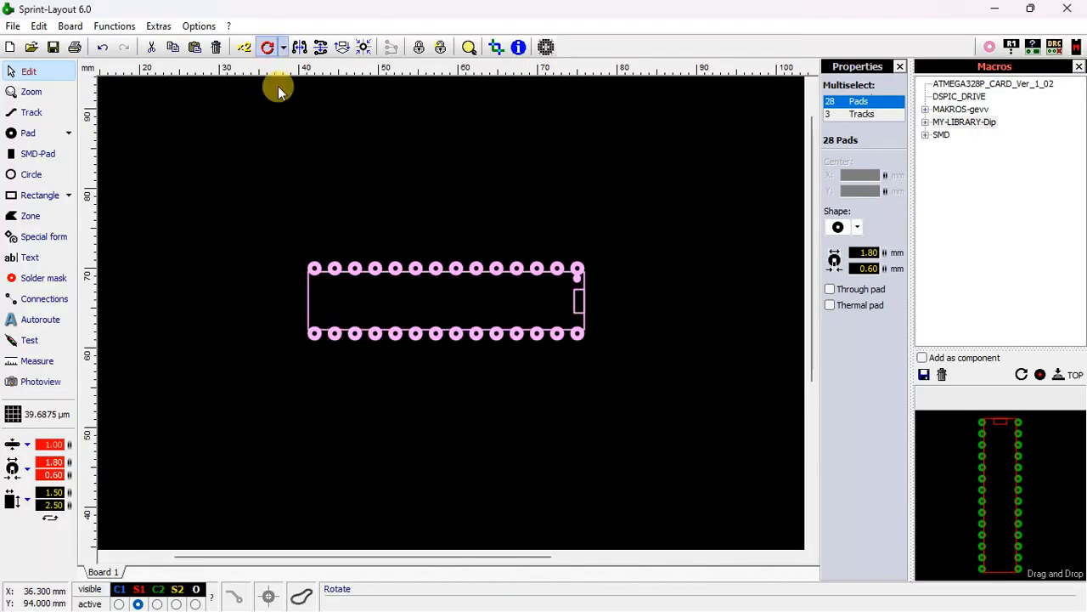
{"action": "left_click", "coordinate": [524, 364]}
{"action": "scroll", "coordinate": [451, 314], "scroll_direction": "up", "scroll_amount": 2}
{"action": "scroll", "coordinate": [450, 323], "scroll_direction": "down", "scroll_amount": 1}
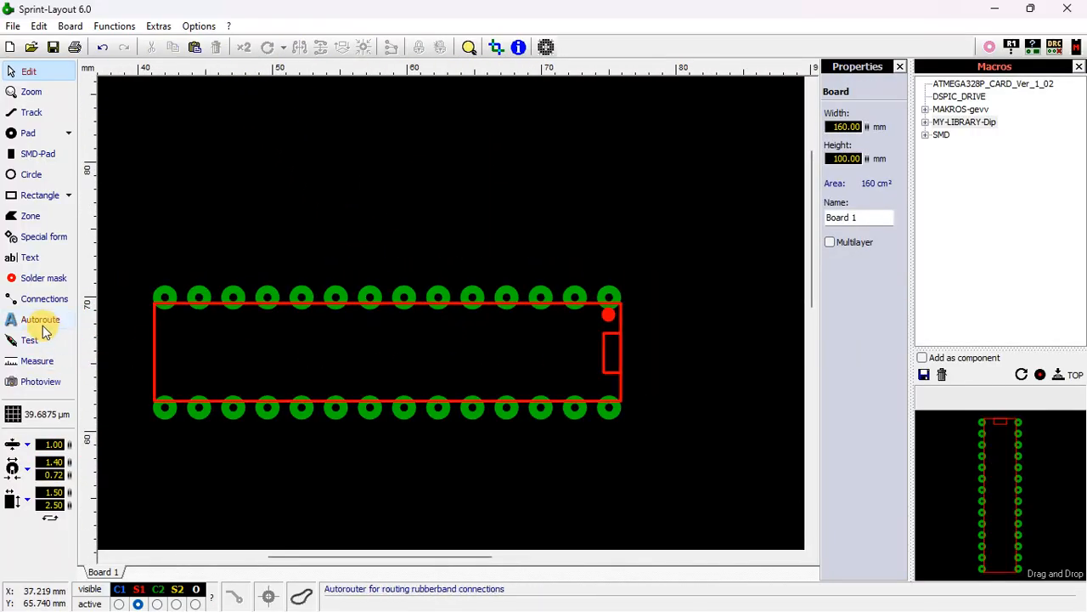
Step: Place the silkscreen text "dspic30f2010" inside the footprint outline, 2 mm high with Bold width and Wide style
{"action": "left_click", "coordinate": [30, 257]}
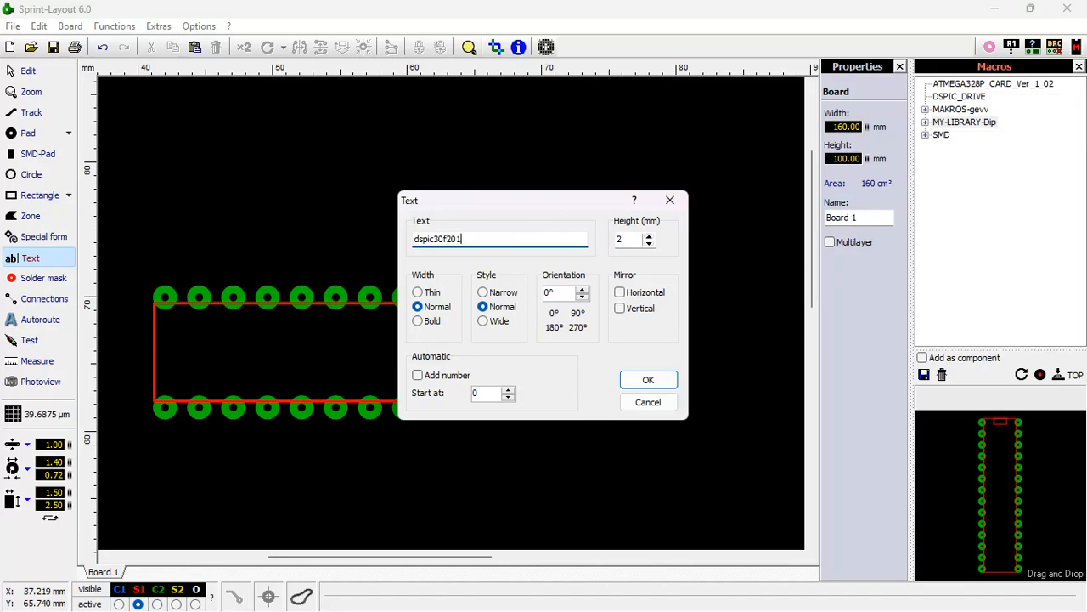
{"action": "left_click", "coordinate": [620, 241]}
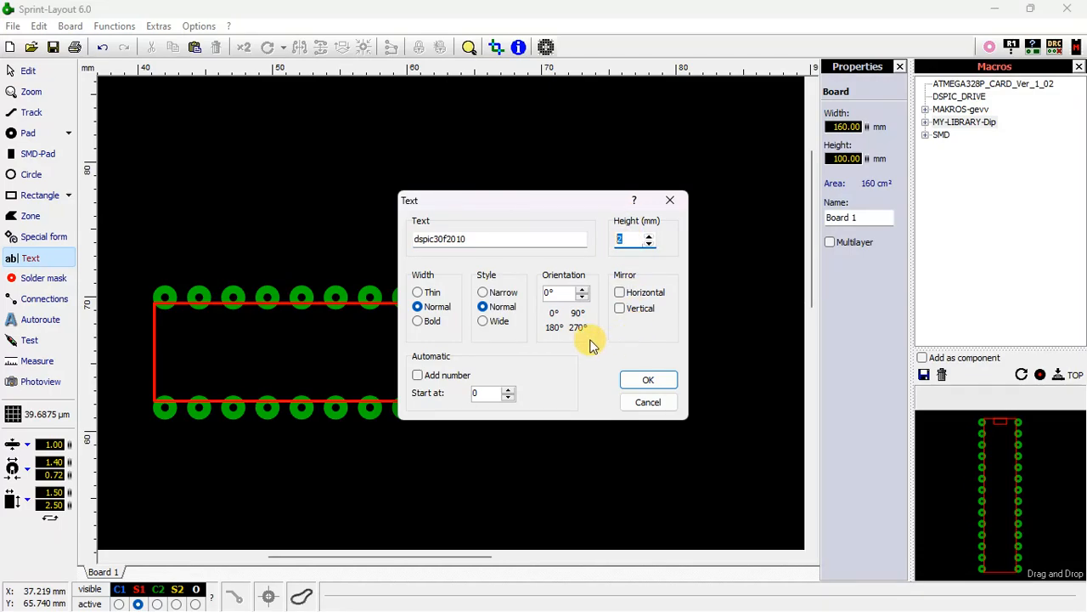
{"action": "left_click", "coordinate": [482, 311]}
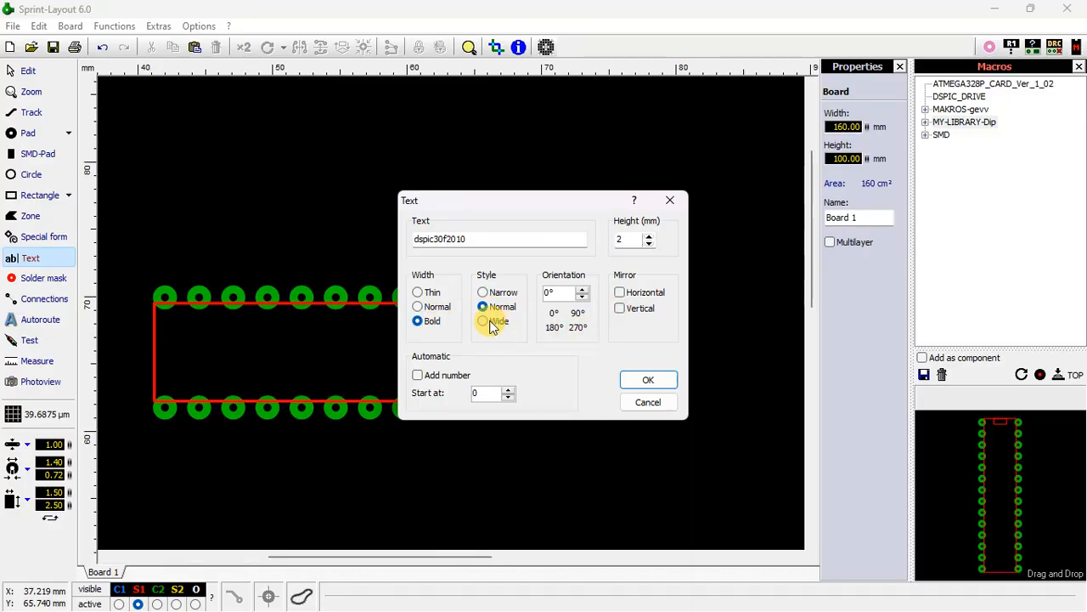
{"action": "left_click", "coordinate": [648, 380]}
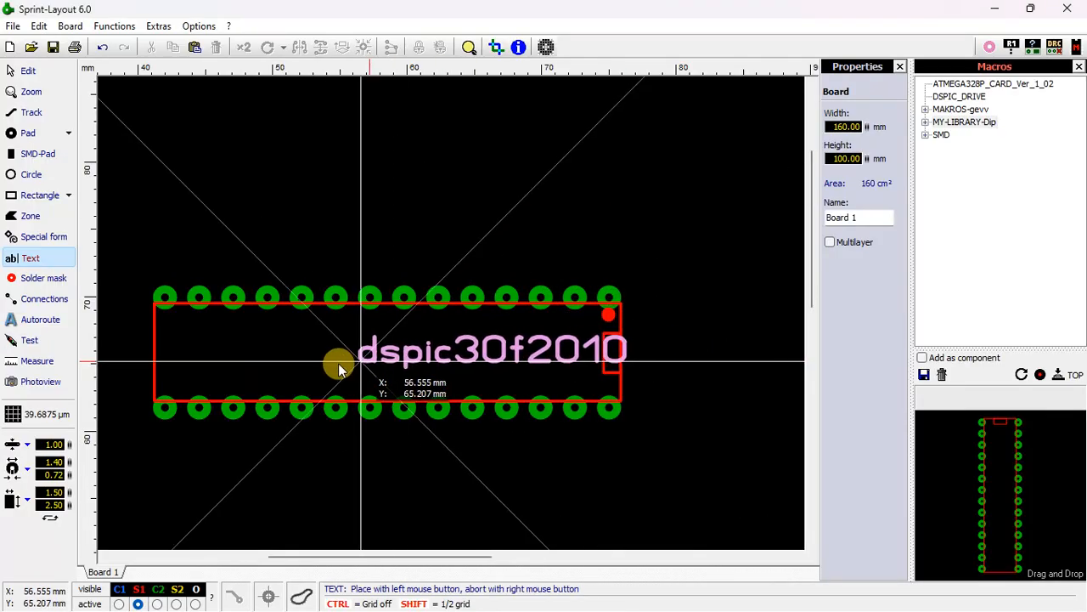
{"action": "left_click", "coordinate": [261, 363]}
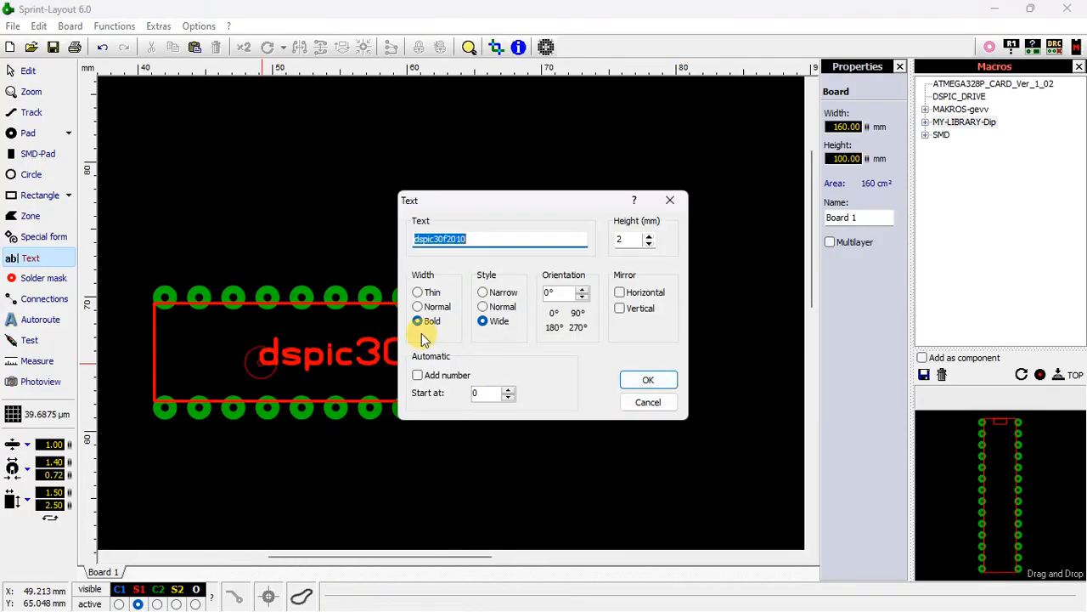
{"action": "left_click", "coordinate": [667, 204]}
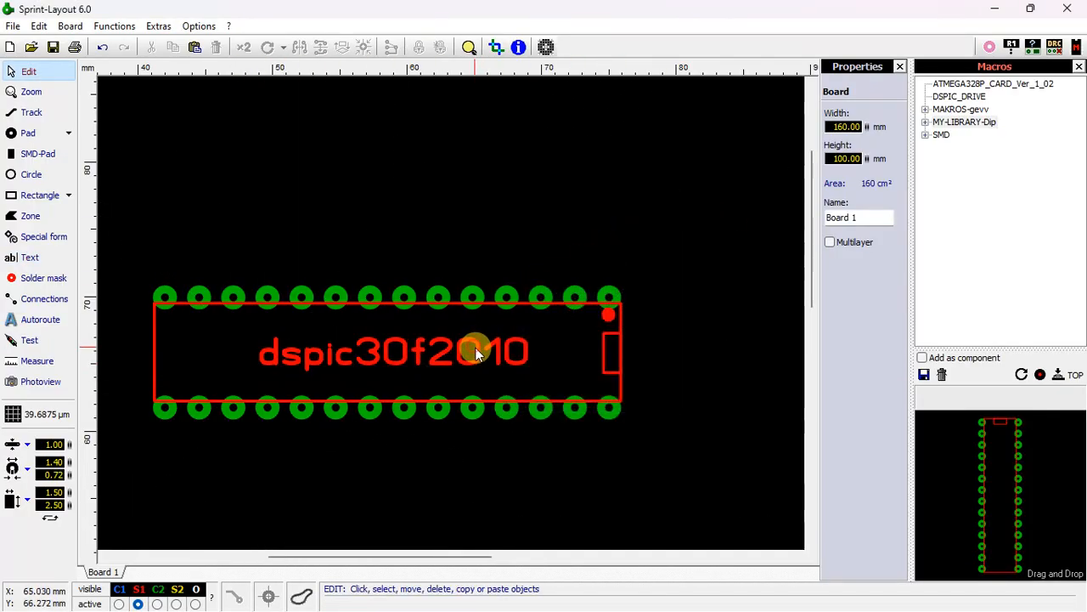
Step: Reduce the height of the dspic30f2010 label to 1.0 mm
{"action": "left_click", "coordinate": [475, 352]}
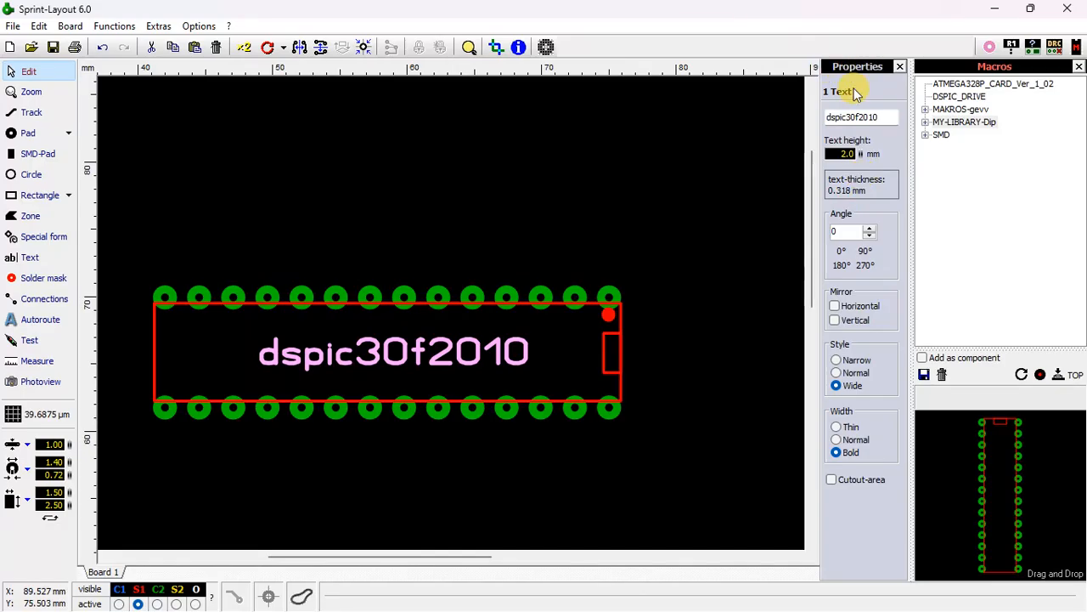
{"action": "left_click_drag", "start_coordinate": [861, 153], "coordinate": [870, 234]}
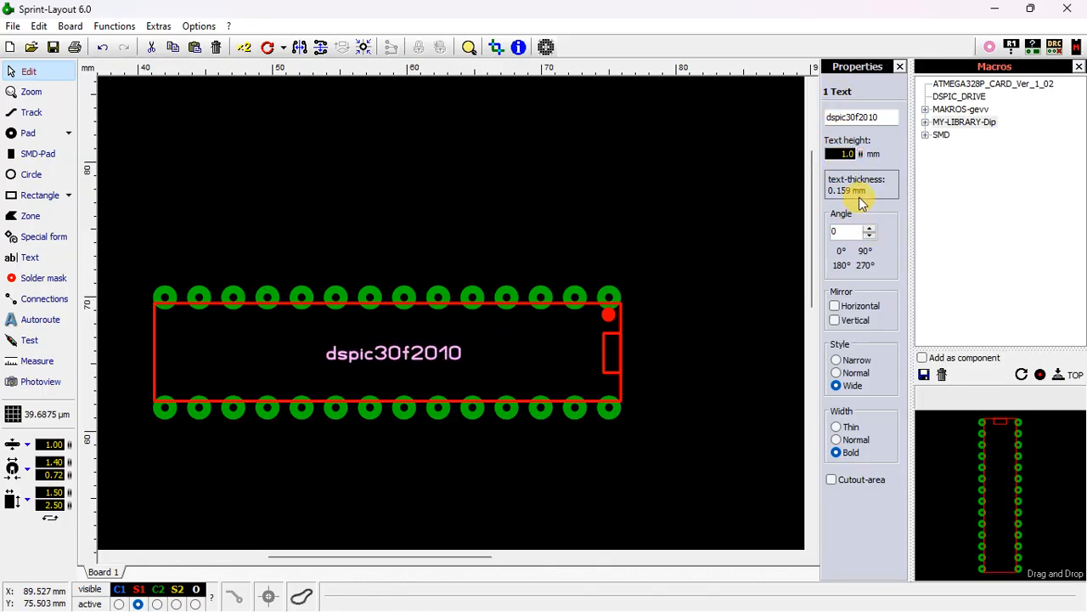
Step: Try the label's 90°, 180° and 270° angles and its horizontal and vertical mirroring, restoring 0° without mirroring
{"action": "left_click", "coordinate": [864, 251]}
{"action": "left_click", "coordinate": [846, 252]}
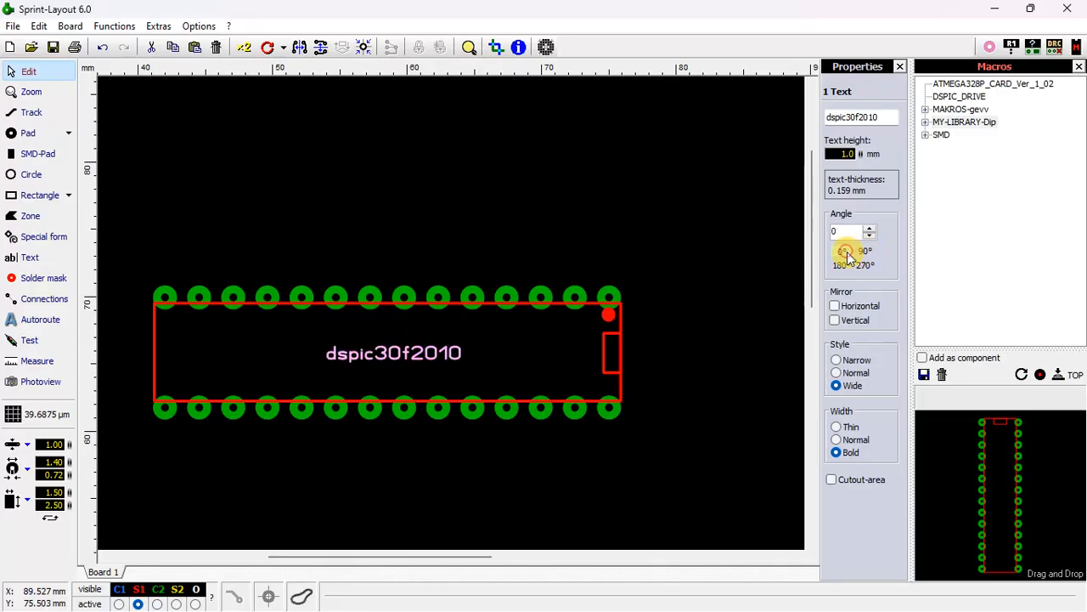
{"action": "left_click", "coordinate": [843, 266]}
{"action": "left_click", "coordinate": [864, 265]}
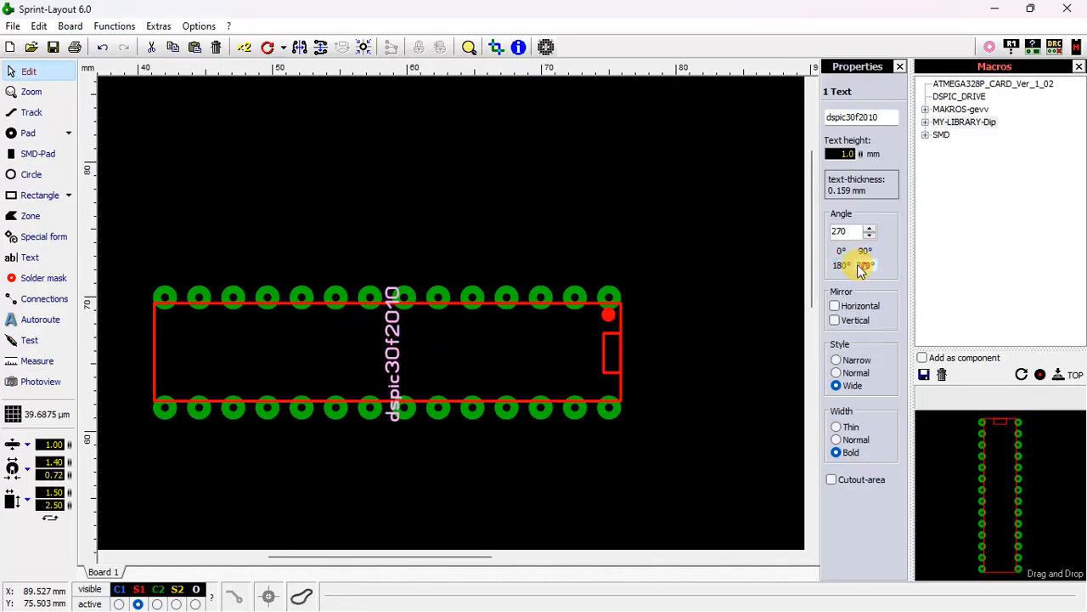
{"action": "left_click", "coordinate": [843, 251]}
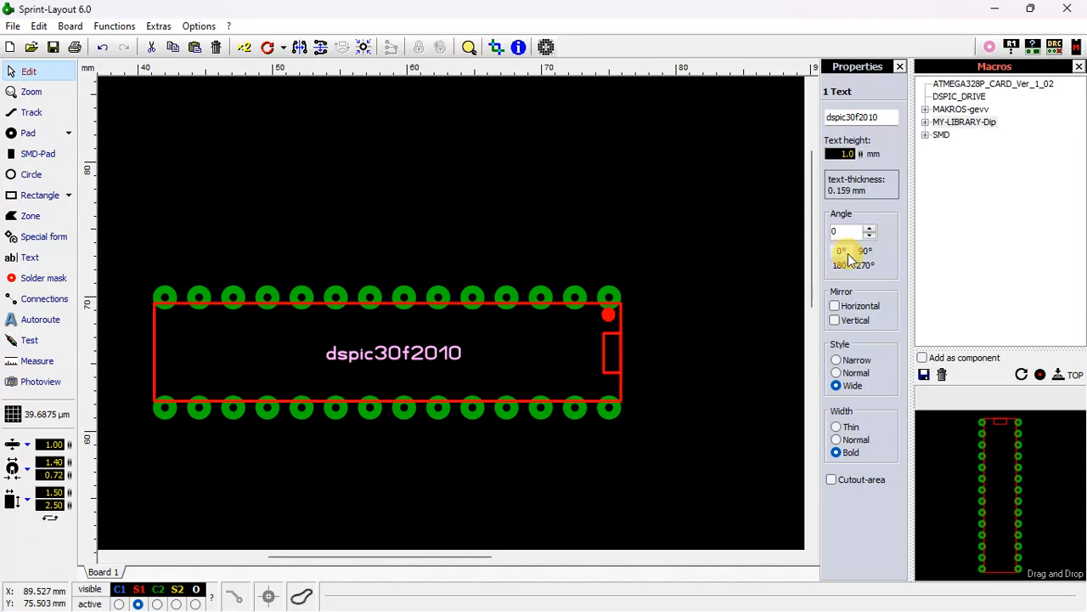
{"action": "left_click", "coordinate": [836, 305]}
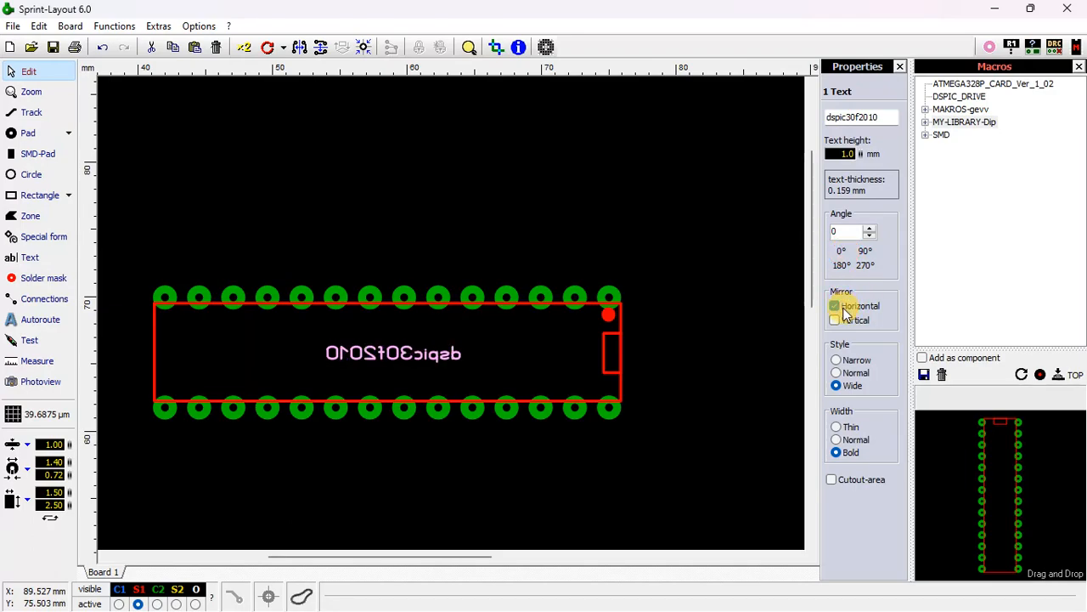
{"action": "left_click", "coordinate": [839, 306]}
{"action": "left_click", "coordinate": [839, 319]}
{"action": "left_click", "coordinate": [840, 320]}
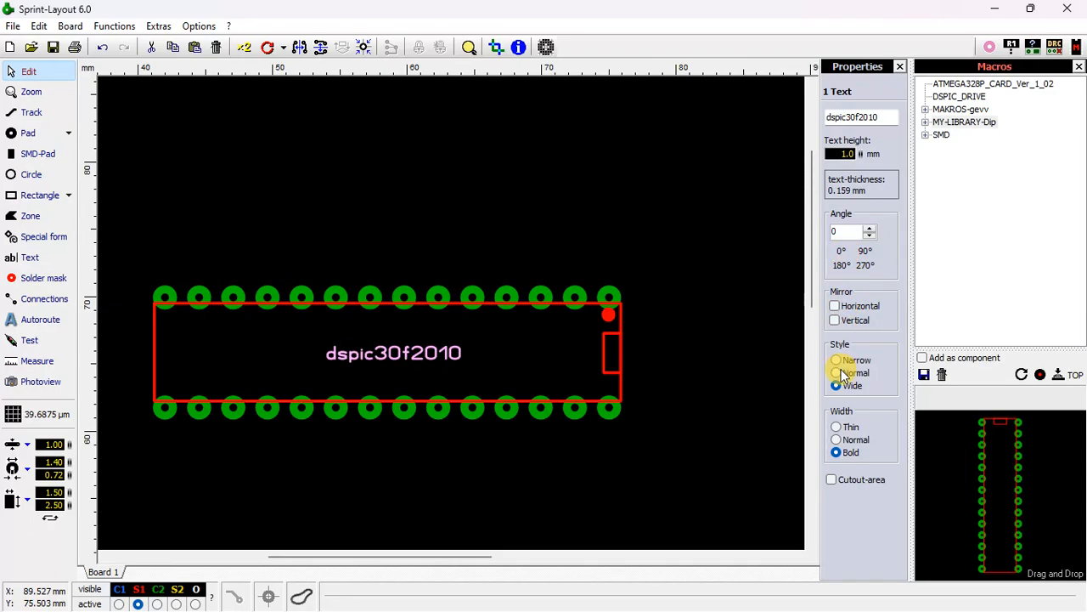
Step: Try the label's other style and width options, restore Wide and Bold, and deselect the label
{"action": "left_click", "coordinate": [840, 373]}
{"action": "left_click", "coordinate": [838, 361]}
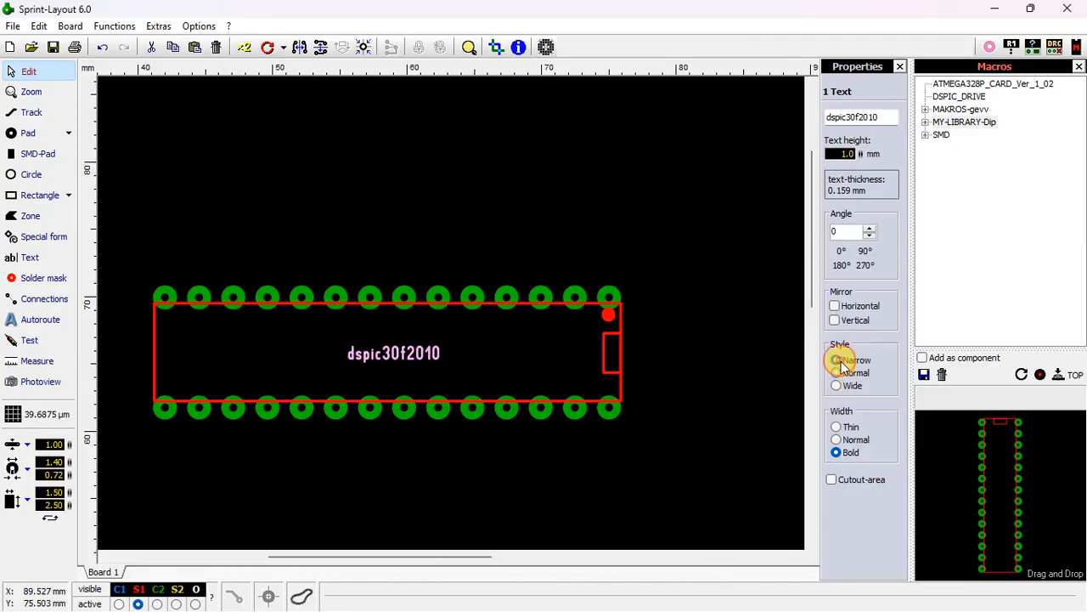
{"action": "left_click", "coordinate": [839, 373]}
{"action": "left_click", "coordinate": [841, 390]}
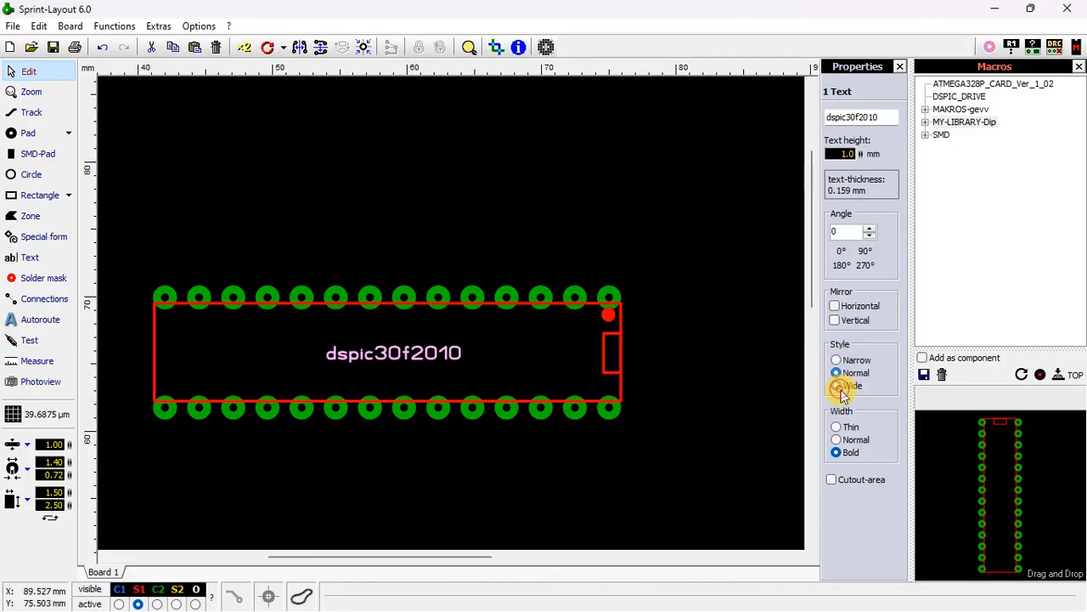
{"action": "left_click", "coordinate": [838, 427]}
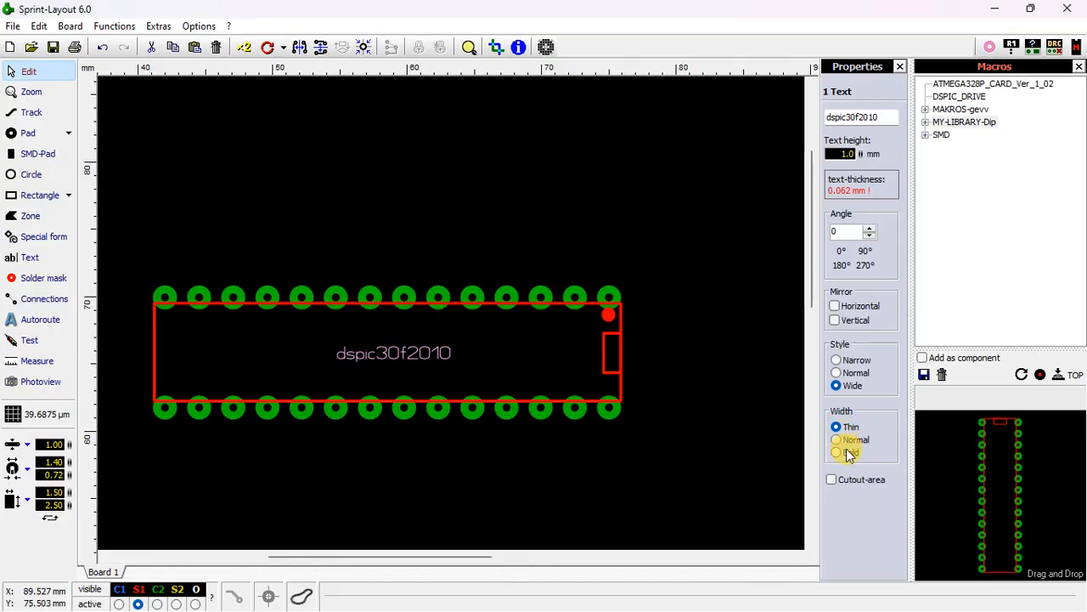
{"action": "left_click", "coordinate": [843, 440]}
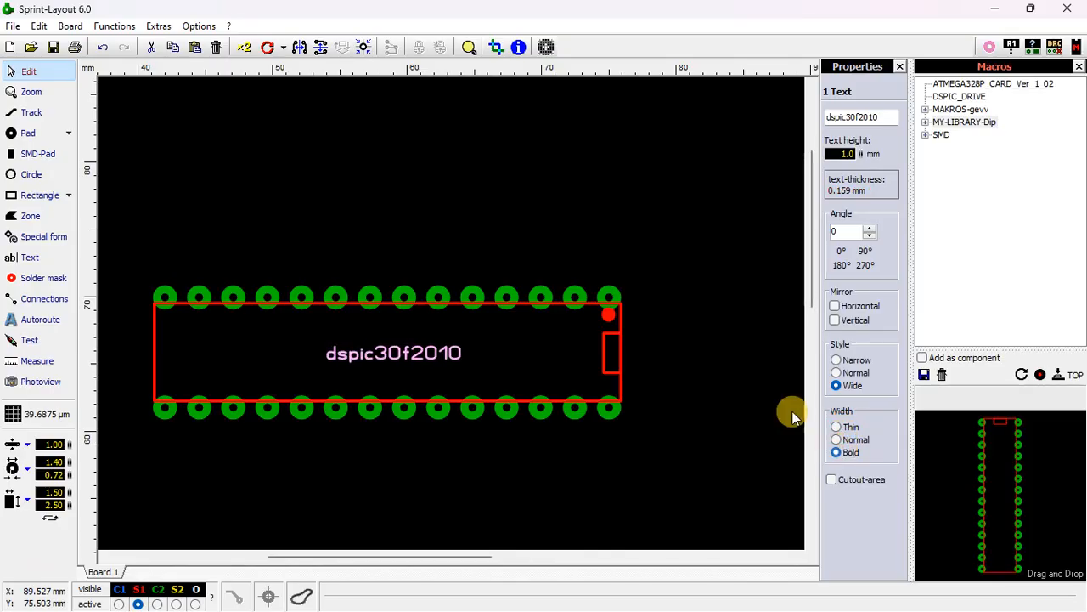
{"action": "left_click", "coordinate": [725, 356]}
Step: Preview the mirrored bottom side of the board in Photoview to examine the footprint's pads
{"action": "middle_click_drag", "start_coordinate": [410, 379], "coordinate": [451, 312]}
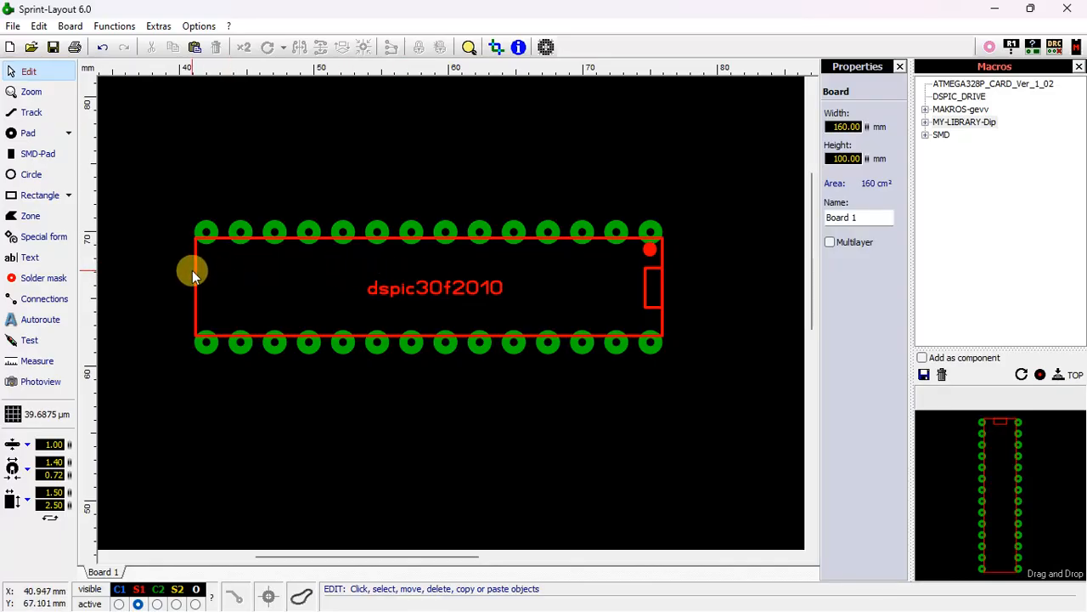
{"action": "left_click_drag", "start_coordinate": [347, 272], "coordinate": [385, 276]}
{"action": "left_click_drag", "start_coordinate": [539, 315], "coordinate": [533, 309]}
{"action": "left_click", "coordinate": [335, 284]}
{"action": "left_click", "coordinate": [61, 377]}
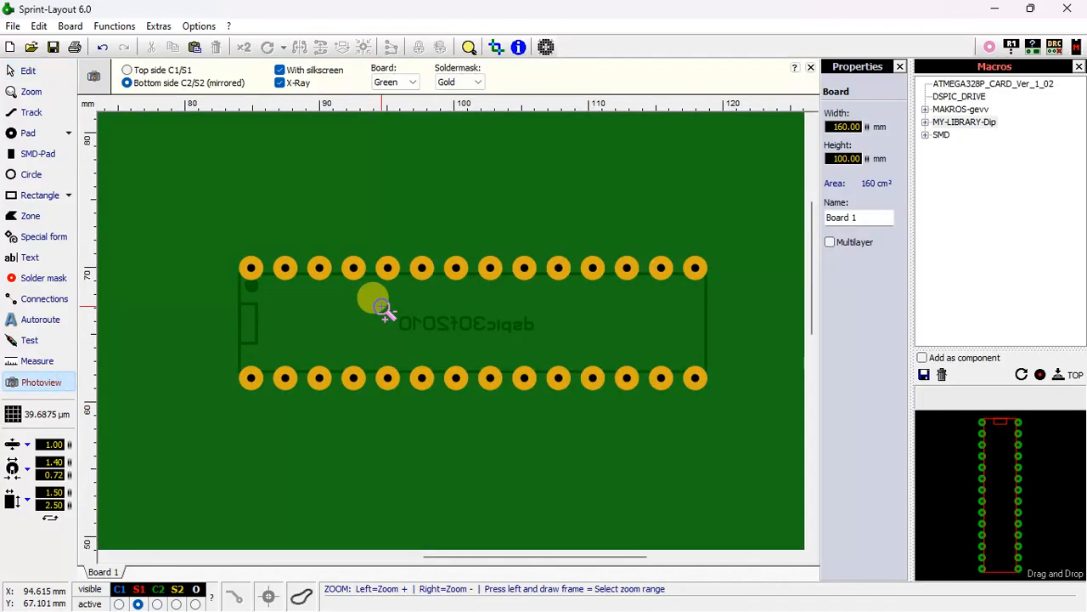
{"action": "scroll", "coordinate": [403, 304], "scroll_direction": "down", "scroll_amount": 2}
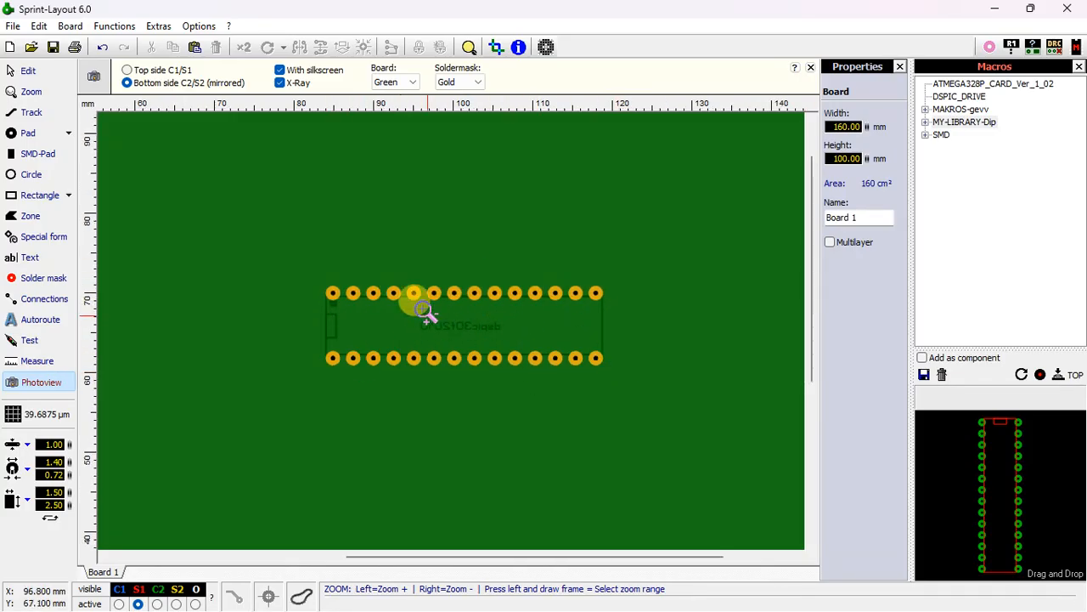
Step: Open the desktop photo IMG_20251226_144139_892.jpg, examine the real board's two DIP pad rows up close, and return to Sprint-Layout
{"action": "left_click", "coordinate": [994, 9]}
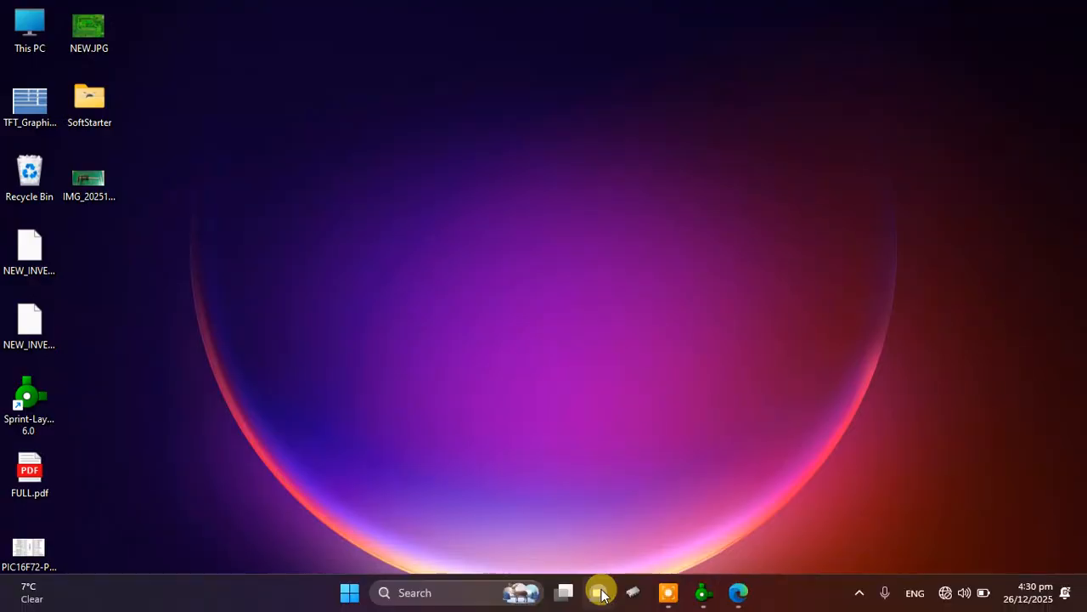
{"action": "left_click", "coordinate": [736, 593]}
{"action": "left_click", "coordinate": [740, 602]}
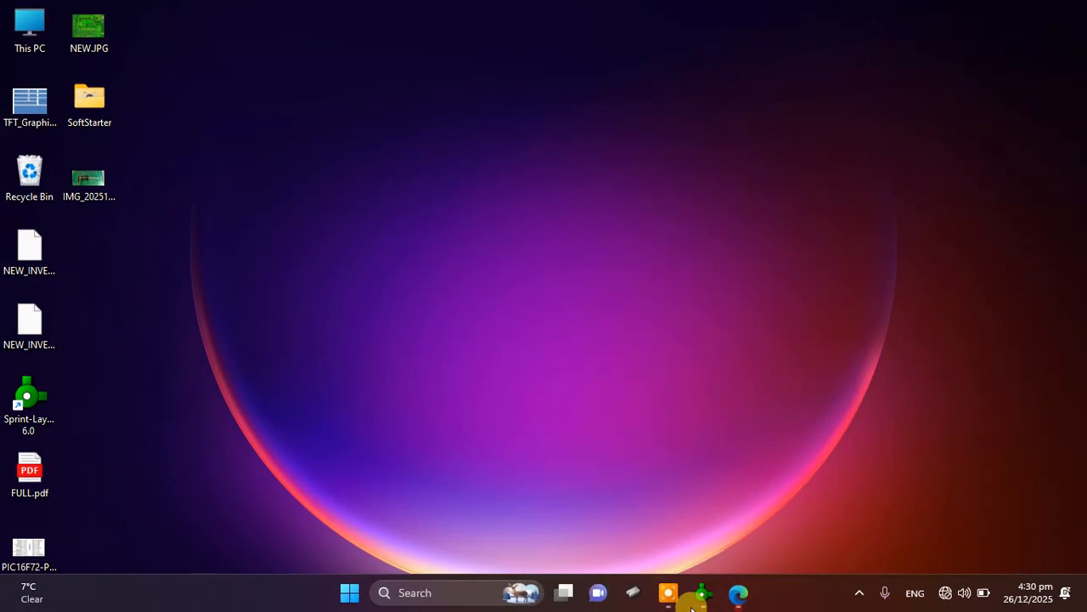
{"action": "left_click", "coordinate": [95, 177]}
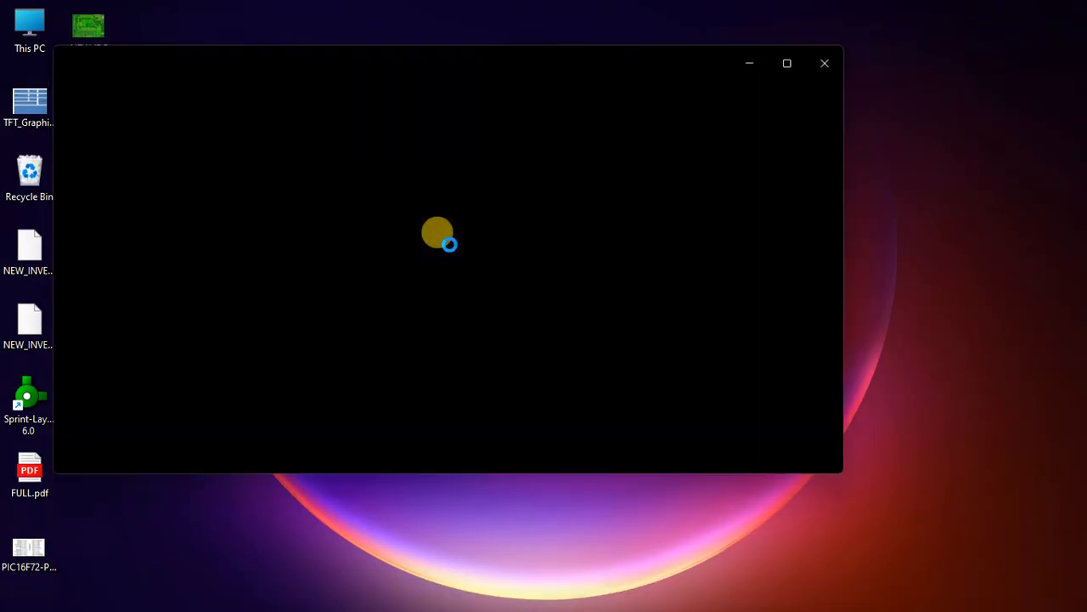
{"action": "scroll", "coordinate": [529, 327], "scroll_direction": "up", "scroll_amount": 6}
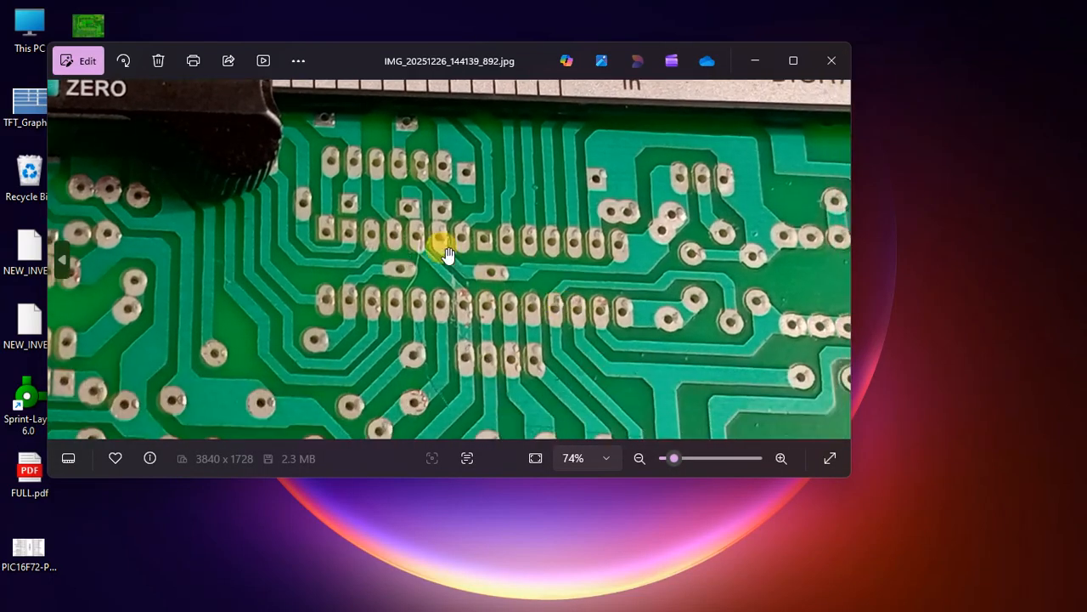
{"action": "left_click", "coordinate": [755, 60]}
{"action": "left_click", "coordinate": [680, 594]}
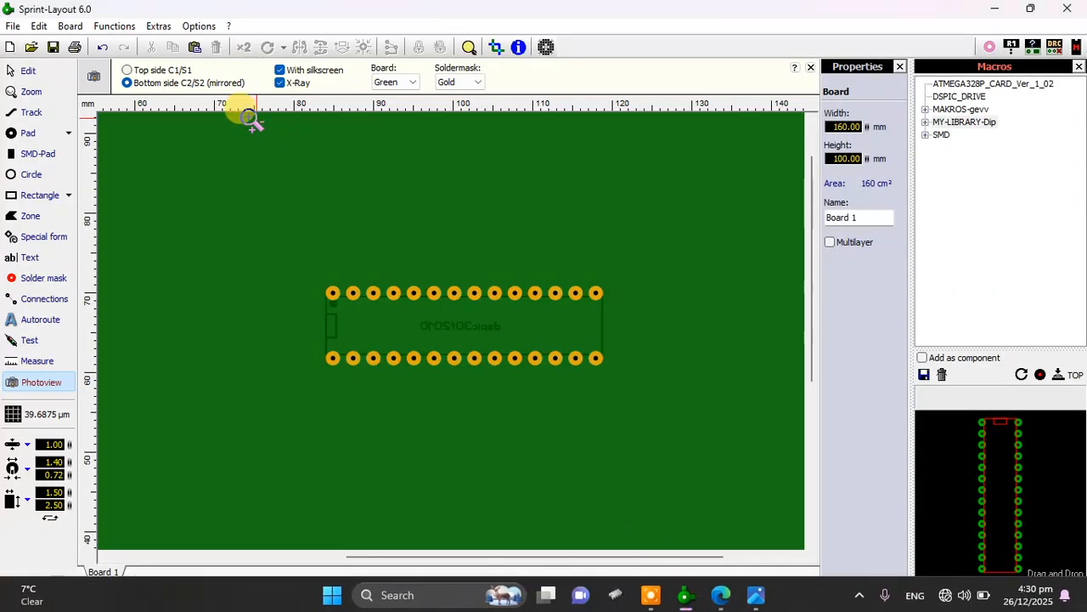
Step: Preview the top side C1/S1 of the board with its silkscreen and return to editing
{"action": "left_click", "coordinate": [136, 69]}
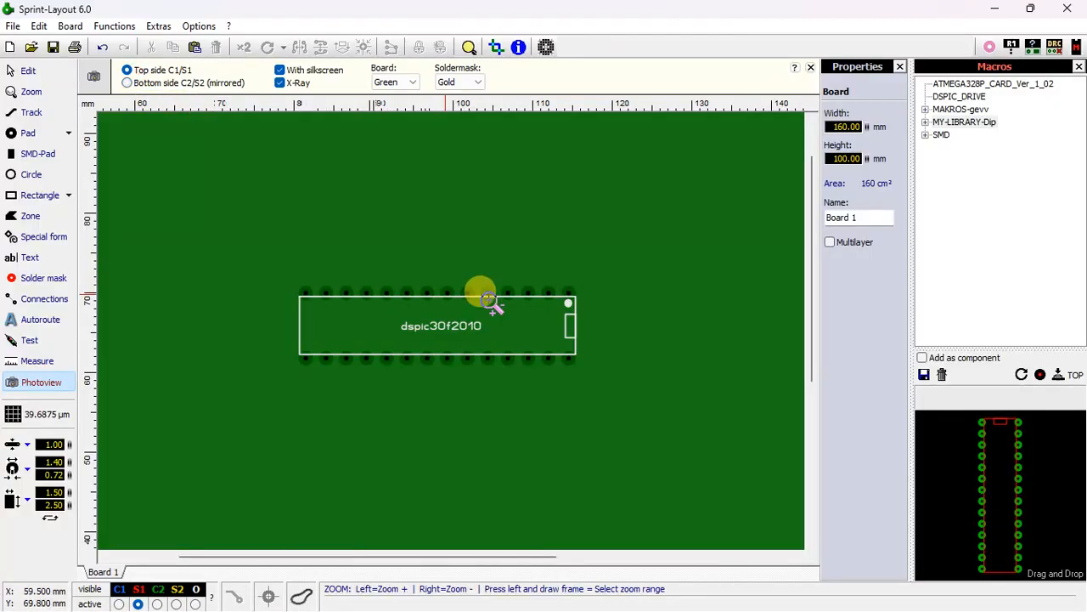
{"action": "left_click", "coordinate": [38, 72]}
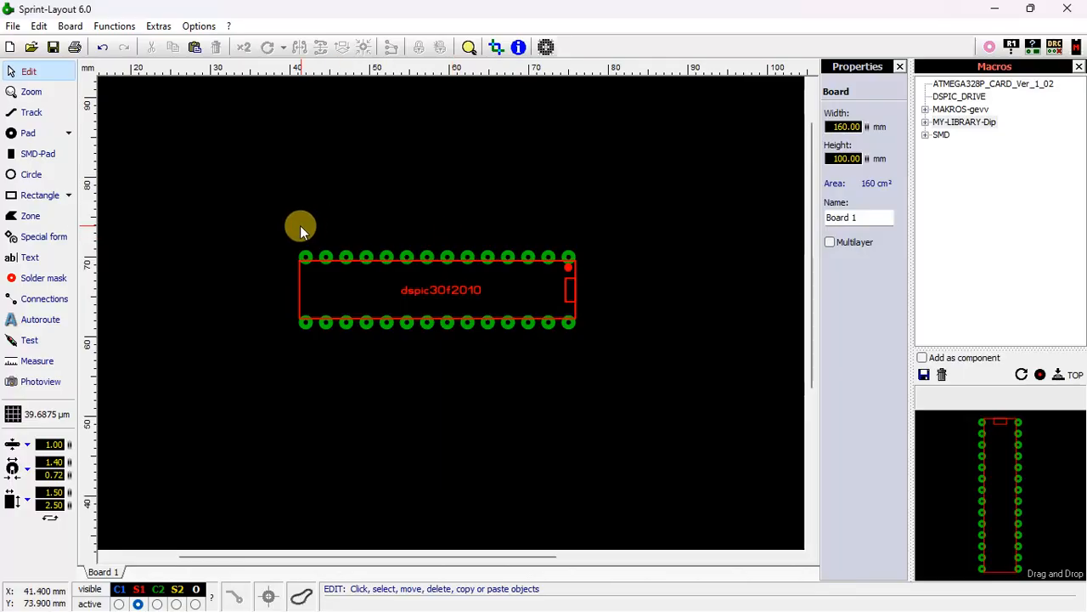
{"action": "left_click_drag", "start_coordinate": [267, 233], "coordinate": [629, 354]}
{"action": "left_click", "coordinate": [456, 223]}
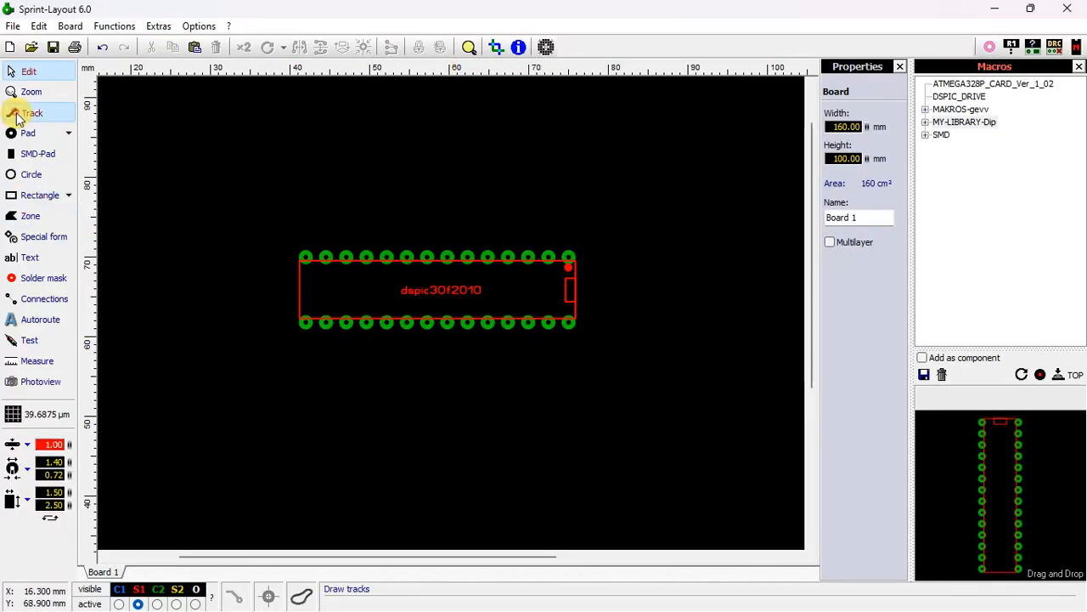
Step: Try a 1.00 mm wide track on layer S1 from the footprint's upper-left pad, and cut it from the board
{"action": "left_click", "coordinate": [31, 112]}
{"action": "scroll", "coordinate": [323, 255], "scroll_direction": "up", "scroll_amount": 2}
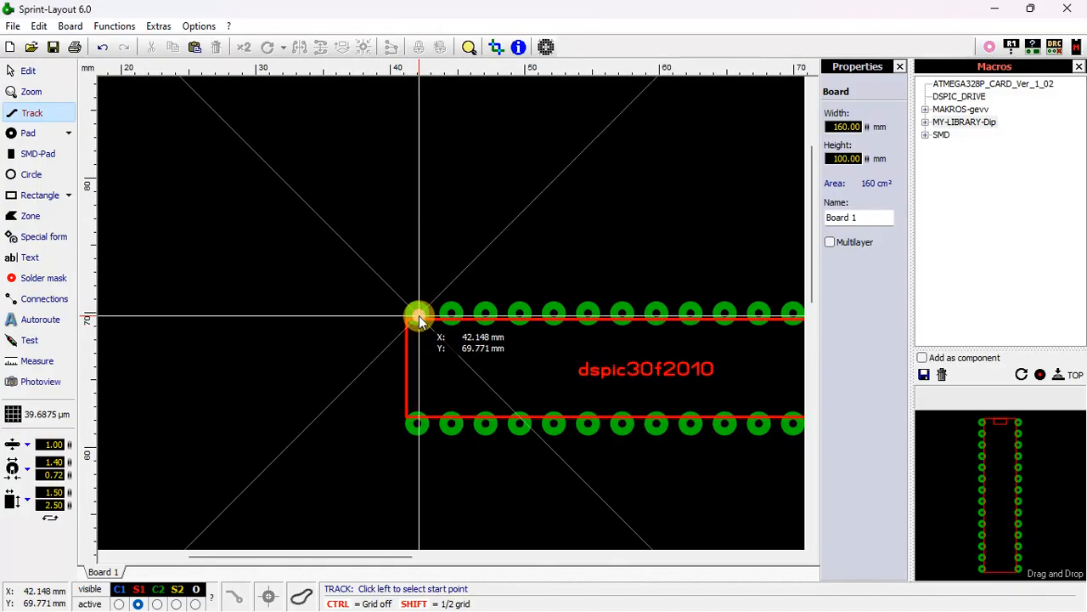
{"action": "left_click", "coordinate": [417, 314]}
{"action": "left_click", "coordinate": [457, 220]}
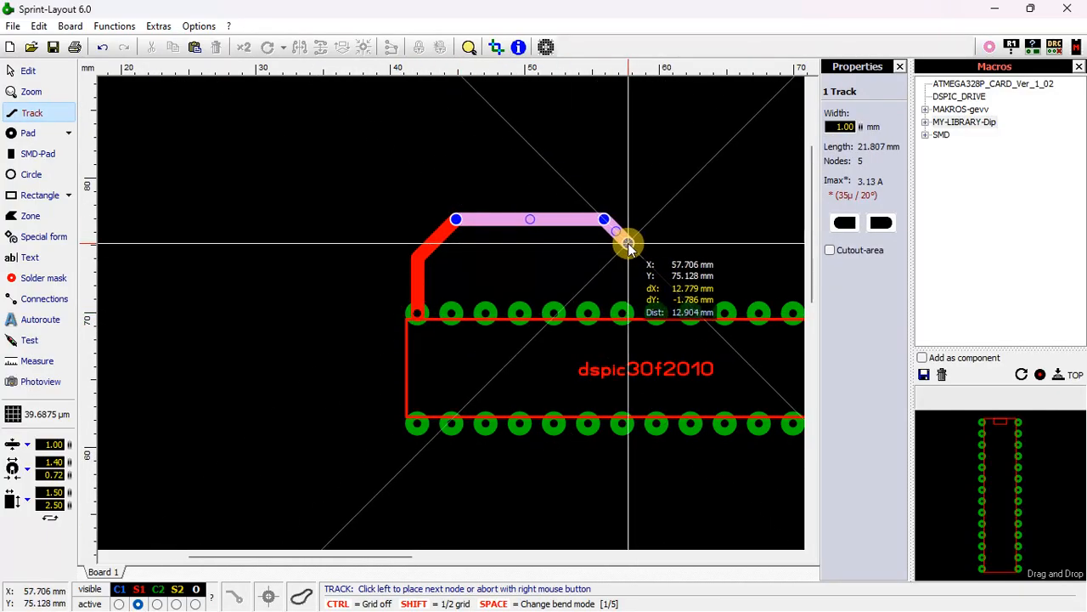
{"action": "right_click", "coordinate": [626, 242]}
{"action": "right_click", "coordinate": [435, 243]}
{"action": "left_click", "coordinate": [475, 250]}
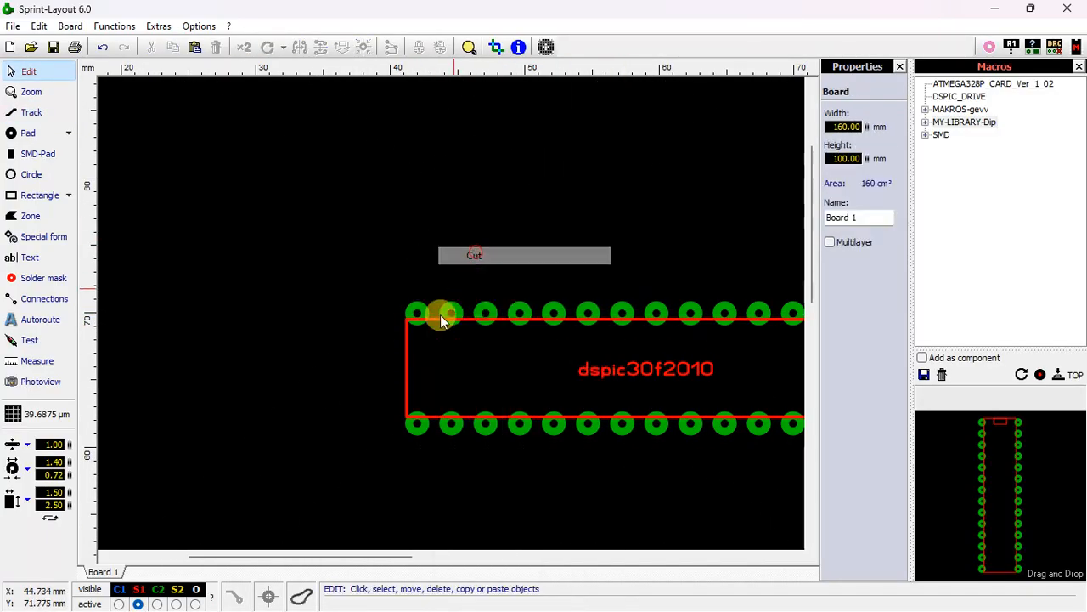
Step: Route a 1.00 mm wide track on layer C2, arching above the footprint from the second to the tenth upper-row pad
{"action": "left_click", "coordinate": [158, 604]}
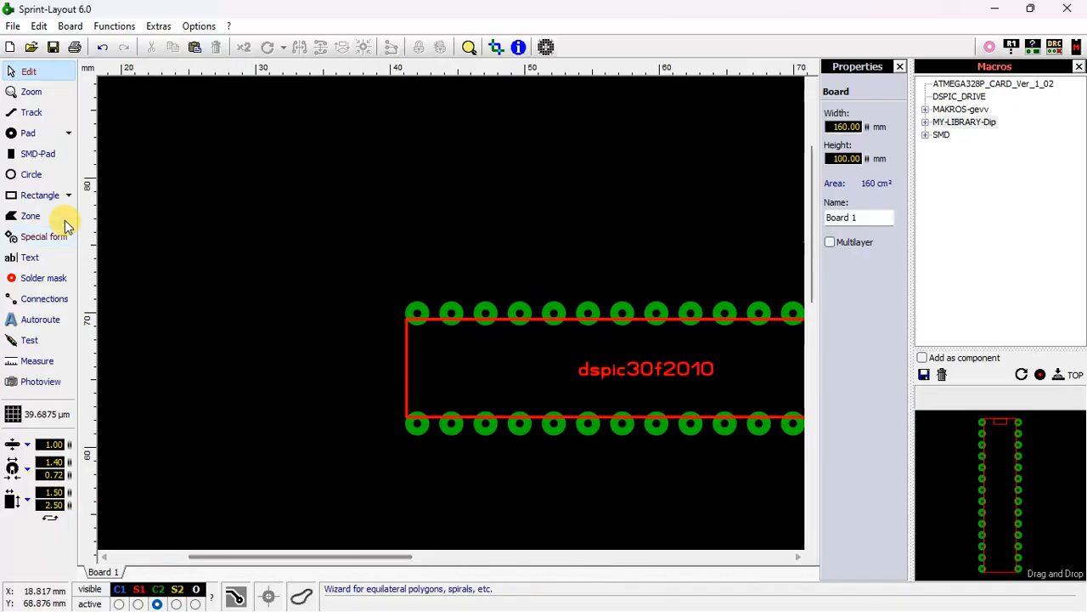
{"action": "left_click", "coordinate": [32, 113]}
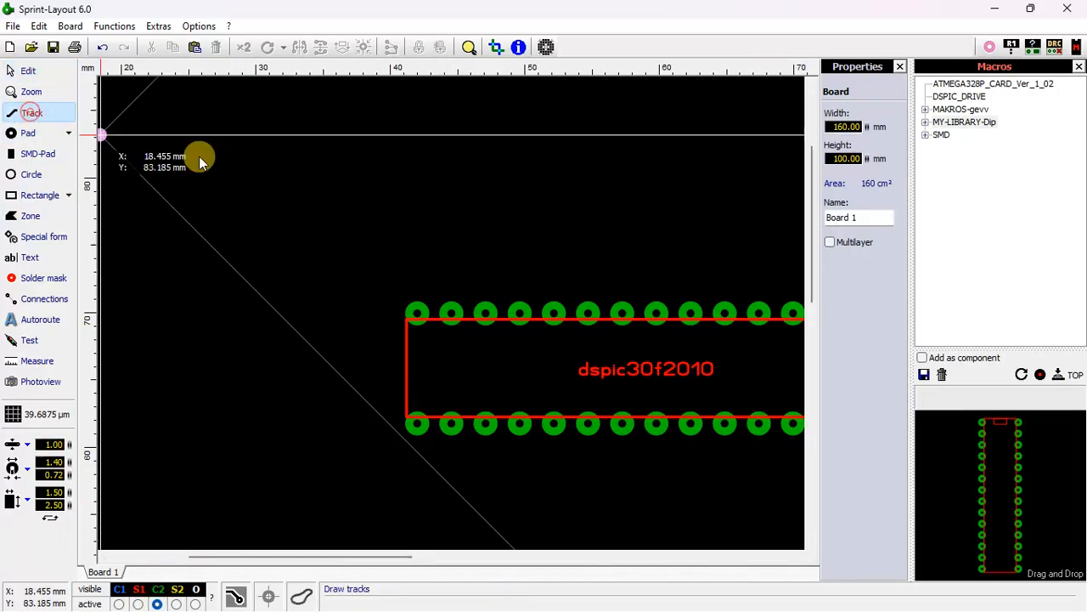
{"action": "left_click", "coordinate": [450, 310]}
{"action": "left_click", "coordinate": [527, 174]}
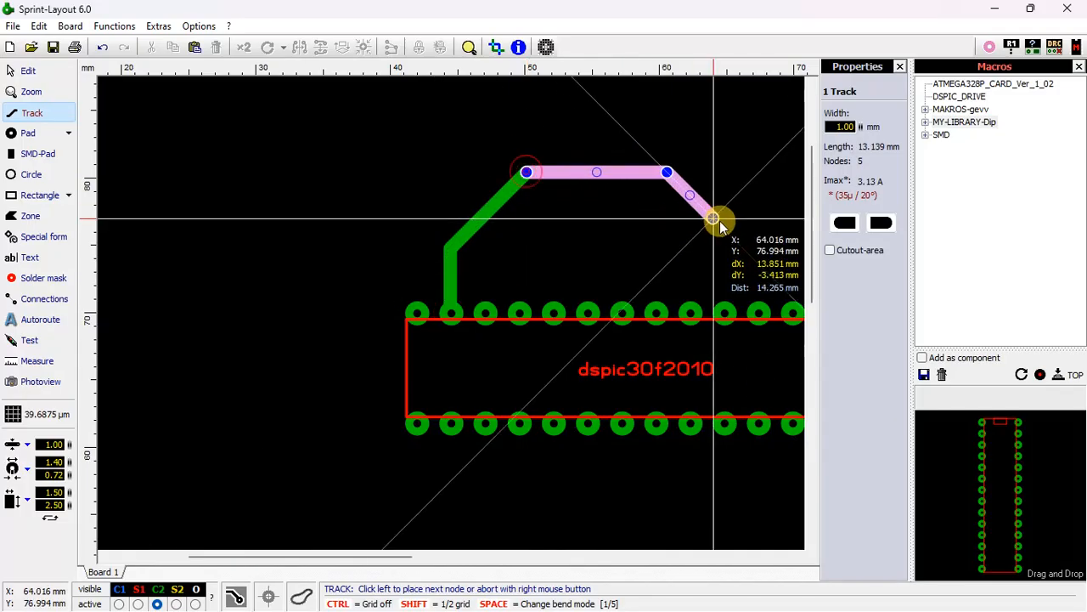
{"action": "left_click", "coordinate": [723, 224]}
{"action": "left_click", "coordinate": [725, 316]}
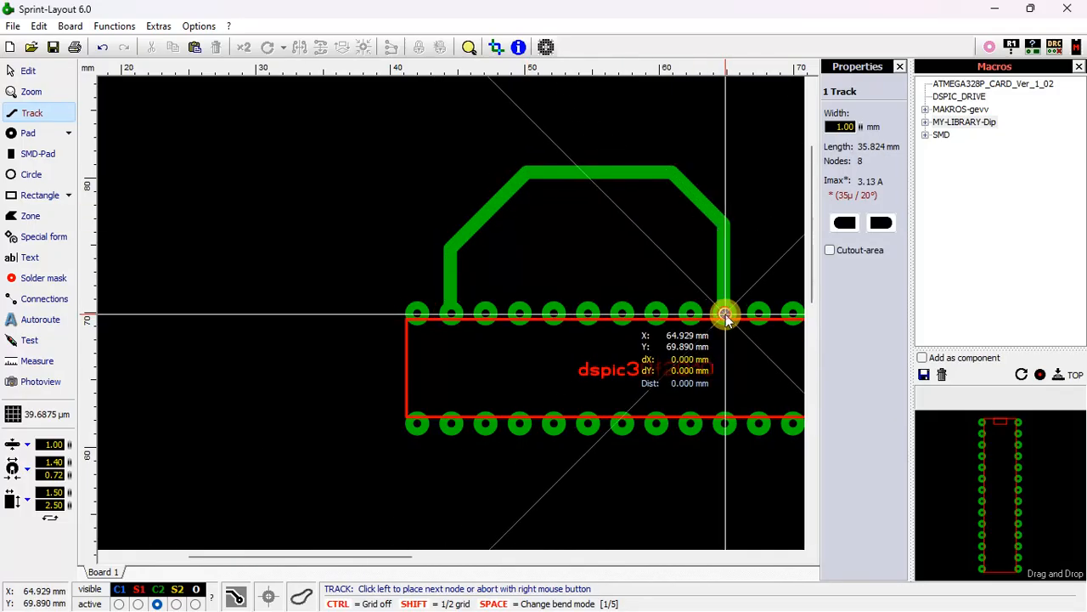
{"action": "right_click", "coordinate": [723, 316]}
Step: Route a smaller 1.00 mm wide track inside the first arch, from the fifth to the eighth upper-row pad
{"action": "left_click", "coordinate": [553, 314]}
{"action": "left_click", "coordinate": [573, 226]}
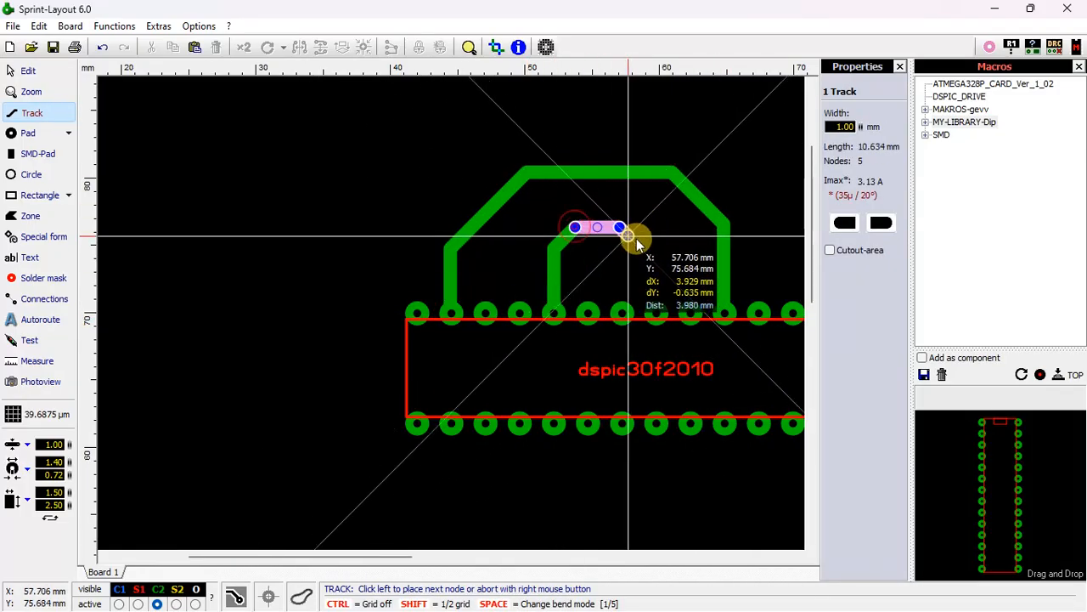
{"action": "left_click", "coordinate": [659, 241]}
{"action": "left_click", "coordinate": [660, 314]}
{"action": "right_click", "coordinate": [658, 315]}
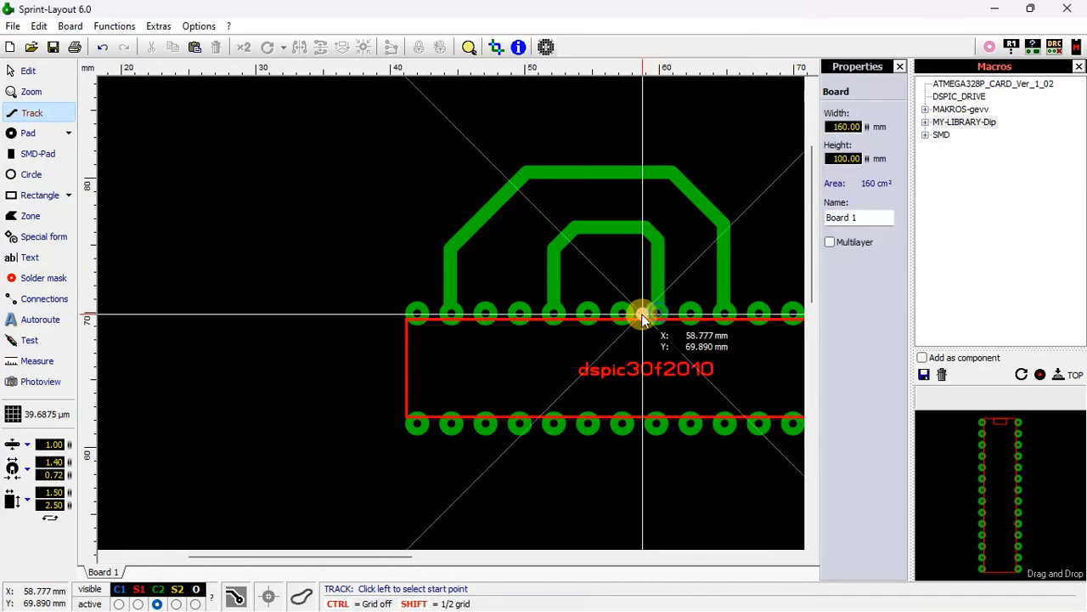
{"action": "scroll", "coordinate": [643, 314], "scroll_direction": "down", "scroll_amount": 3}
{"action": "right_click", "coordinate": [444, 252]}
Step: Preview the mirrored bottom side C2/S2 in Photoview, examine the two tracks up close, and return to editing
{"action": "left_click", "coordinate": [43, 383]}
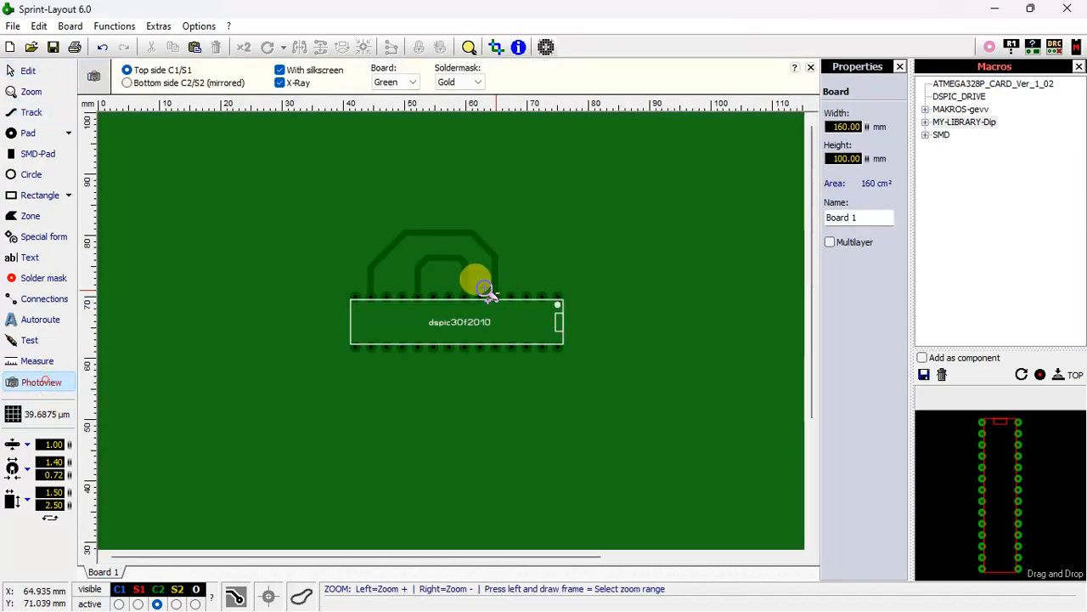
{"action": "left_click", "coordinate": [141, 82]}
{"action": "left_click", "coordinate": [503, 271]}
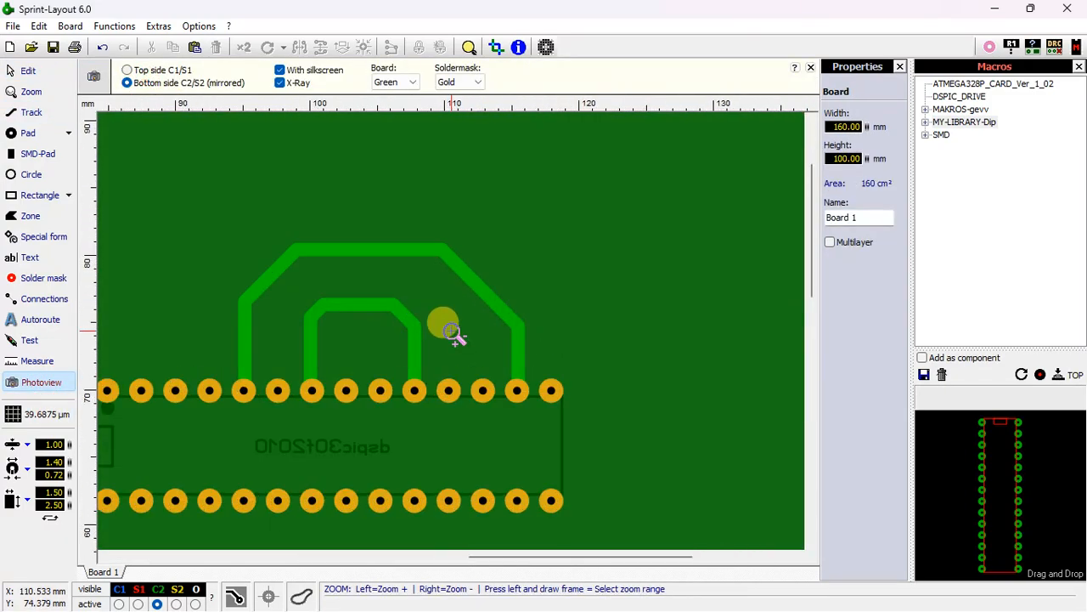
{"action": "right_click", "coordinate": [449, 332]}
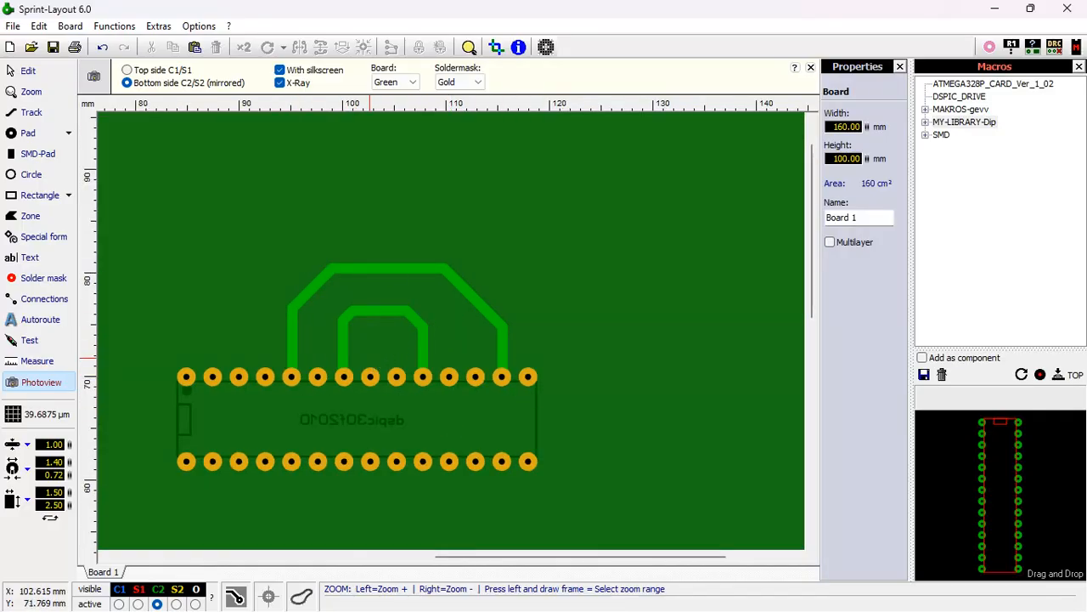
{"action": "right_click", "coordinate": [384, 189]}
{"action": "left_click", "coordinate": [32, 71]}
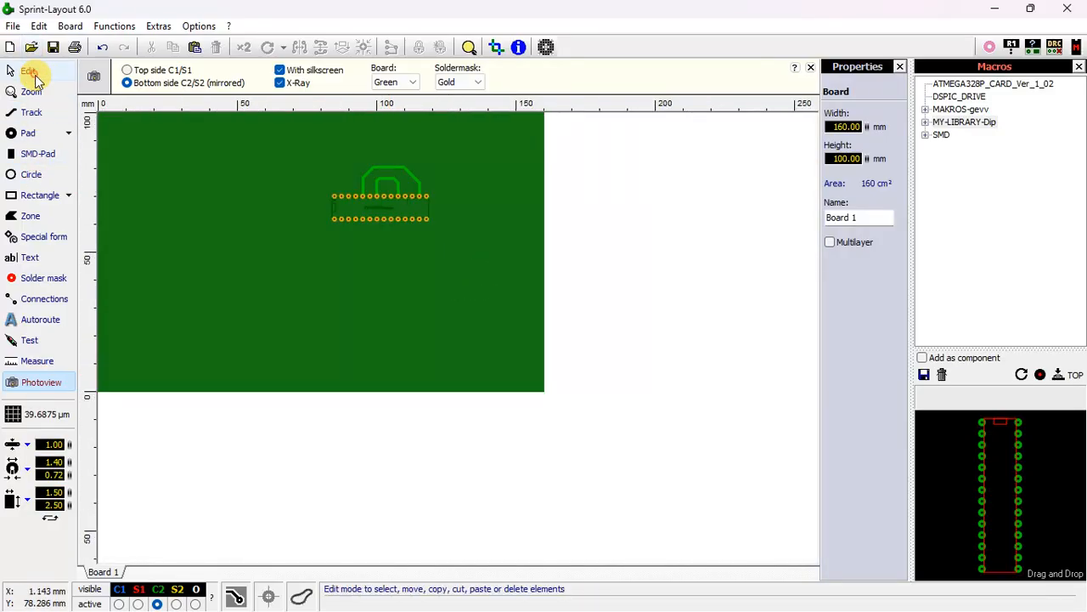
Step: Select both arched tracks above the footprint and delete them
{"action": "scroll", "coordinate": [451, 312], "scroll_direction": "up", "scroll_amount": 4}
{"action": "scroll", "coordinate": [418, 234], "scroll_direction": "down", "scroll_amount": 2}
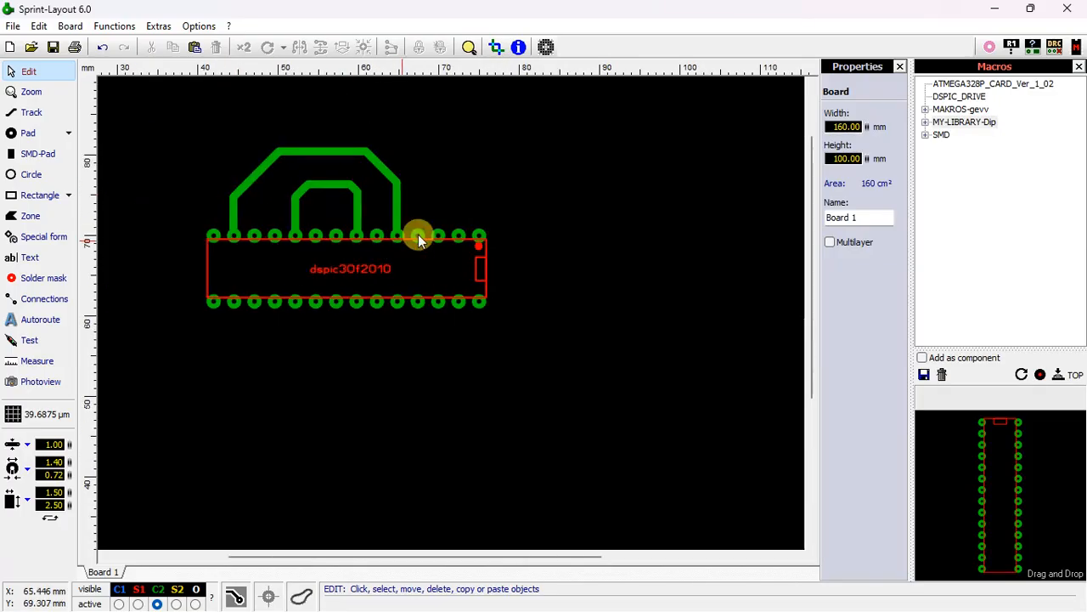
{"action": "left_click_drag", "start_coordinate": [229, 157], "coordinate": [229, 157]}
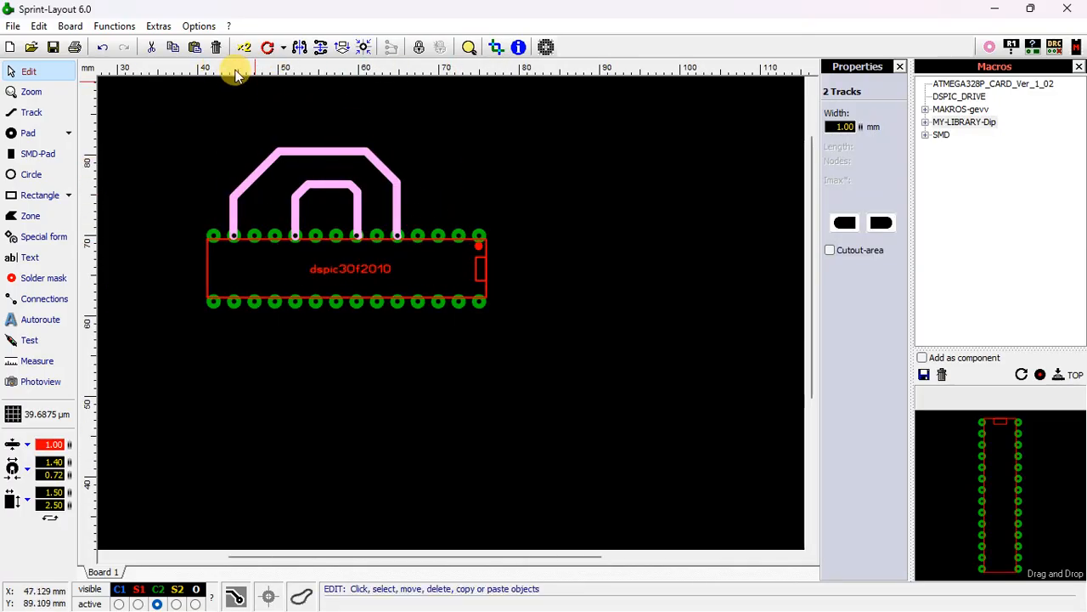
{"action": "left_click", "coordinate": [216, 47]}
Step: Move the DIP footprint's pads and outline down and to the right in two moves, leaving the label and pin 1 dot behind
{"action": "scroll", "coordinate": [300, 213], "scroll_direction": "down", "scroll_amount": 1}
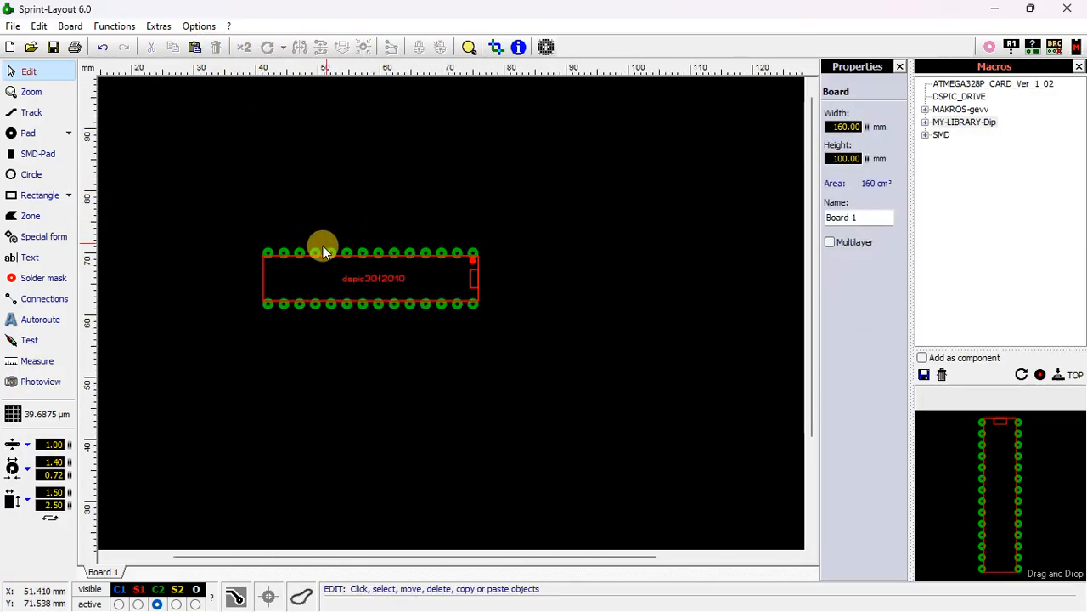
{"action": "left_click_drag", "start_coordinate": [323, 251], "coordinate": [384, 294]}
{"action": "left_click", "coordinate": [411, 218]}
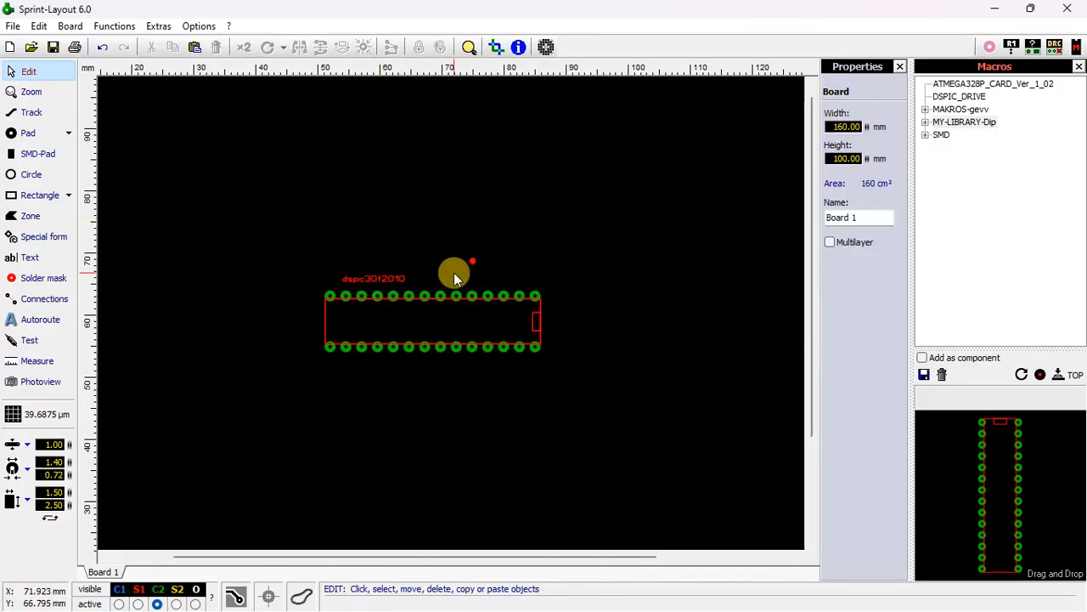
{"action": "scroll", "coordinate": [453, 272], "scroll_direction": "up", "scroll_amount": 1}
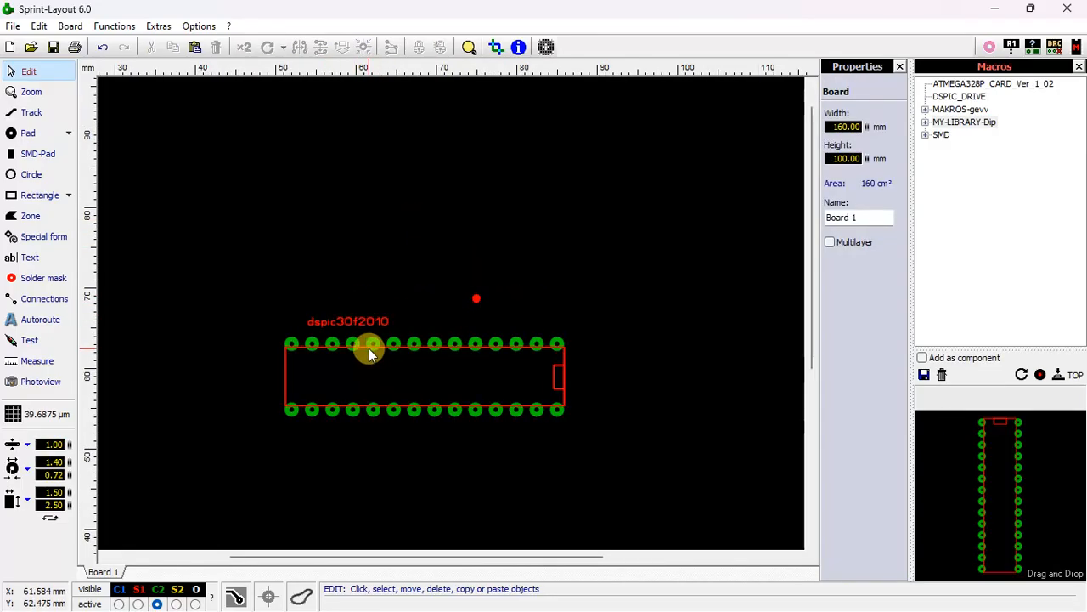
{"action": "left_click_drag", "start_coordinate": [370, 346], "coordinate": [388, 388]}
{"action": "left_click", "coordinate": [363, 260]}
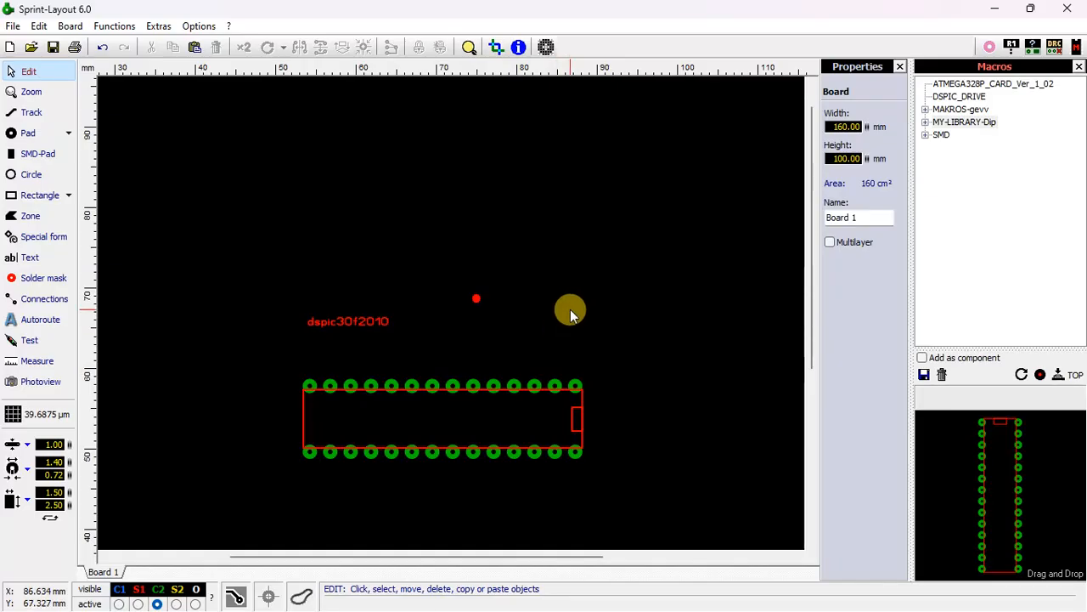
Step: Open the Windows On-Screen Keyboard and move it clear of the footprint
{"action": "mouse_move", "coordinate": [549, 605]}
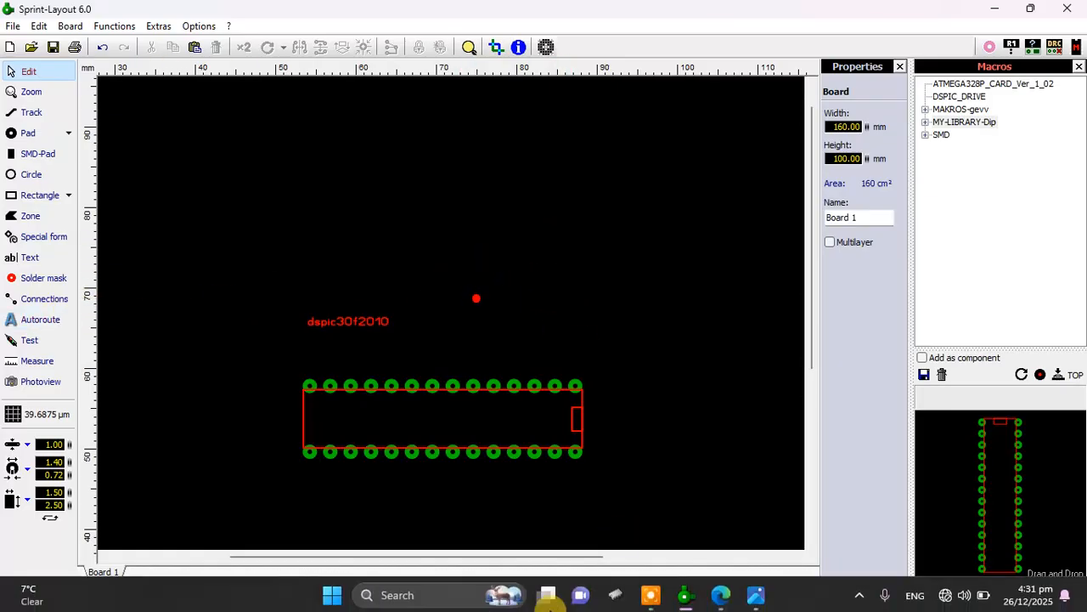
{"action": "left_click", "coordinate": [473, 590]}
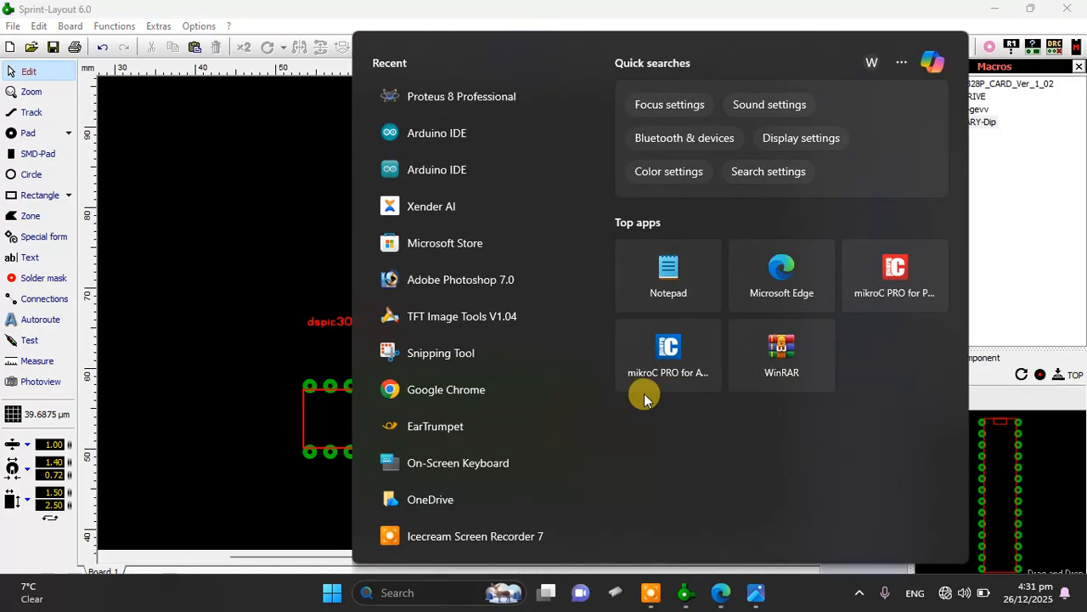
{"action": "key", "text": "Escape"}
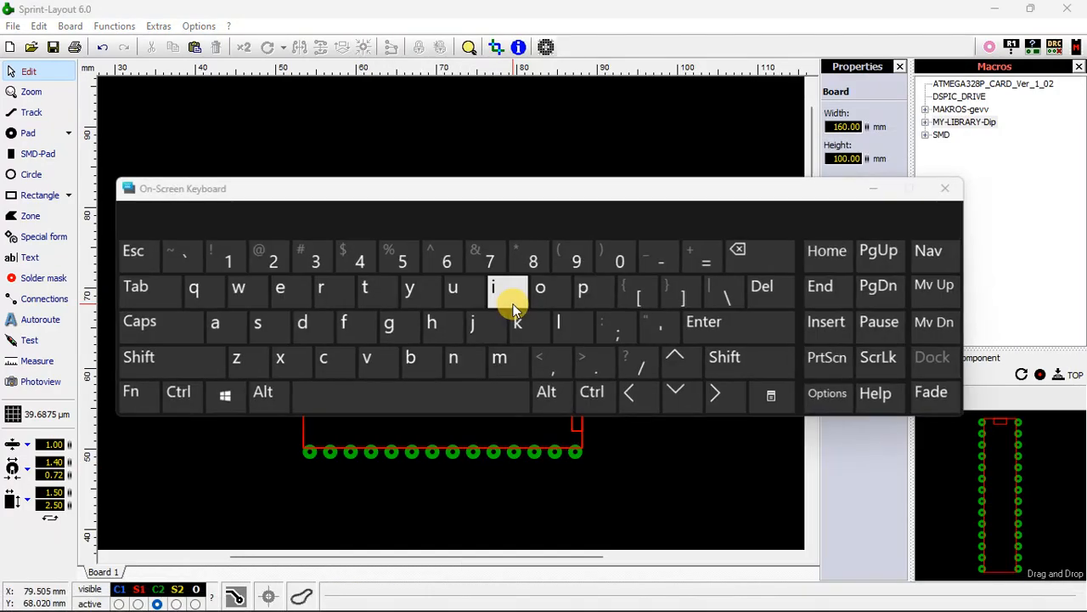
{"action": "left_click_drag", "start_coordinate": [431, 183], "coordinate": [815, 70]}
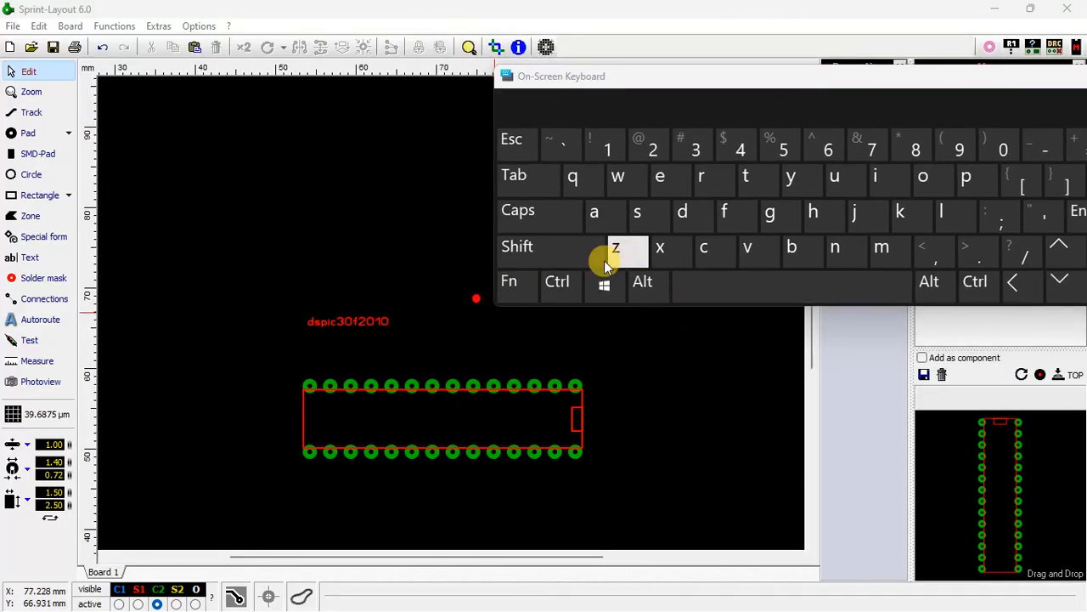
Step: Undo both footprint moves
{"action": "left_click", "coordinate": [557, 283]}
{"action": "left_click", "coordinate": [625, 255]}
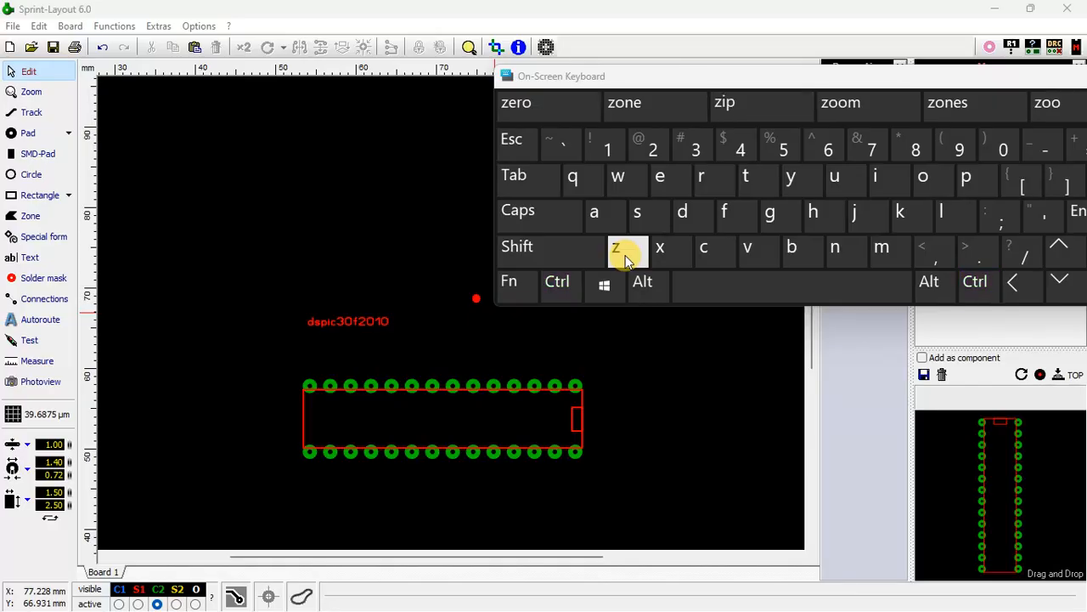
{"action": "left_click", "coordinate": [560, 284]}
{"action": "left_click", "coordinate": [621, 257]}
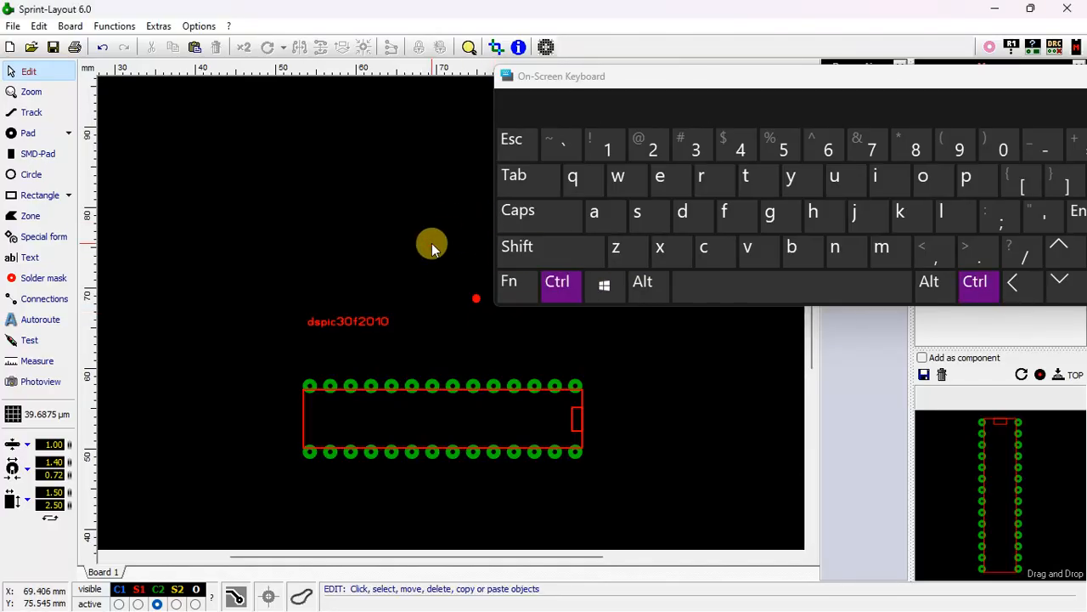
{"action": "key", "text": "ctrl+z"}
{"action": "key", "text": "ctrl+z"}
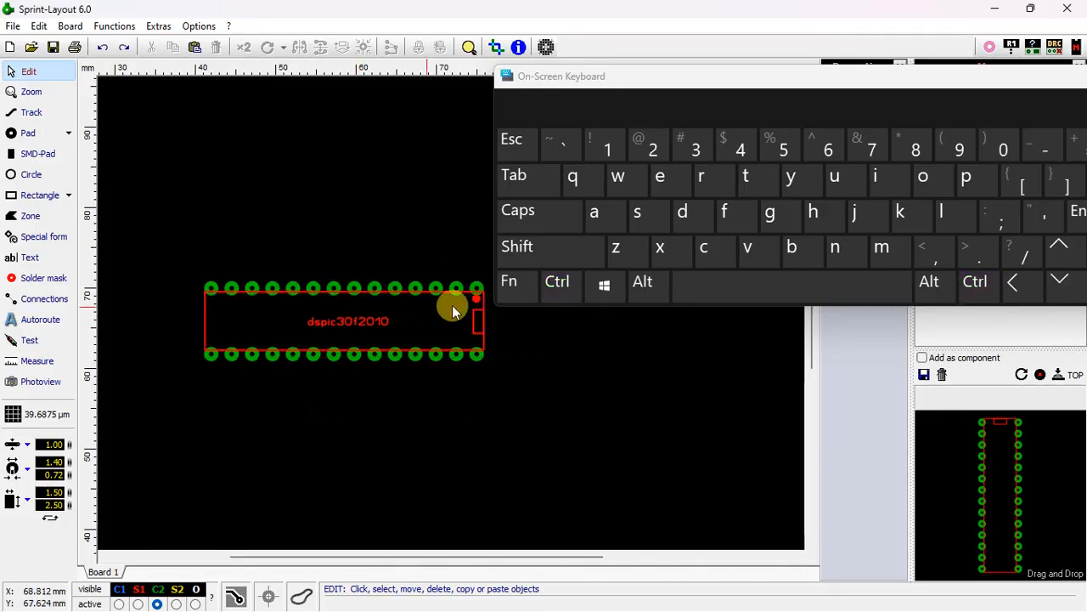
Step: Redo both footprint moves
{"action": "left_click", "coordinate": [559, 282]}
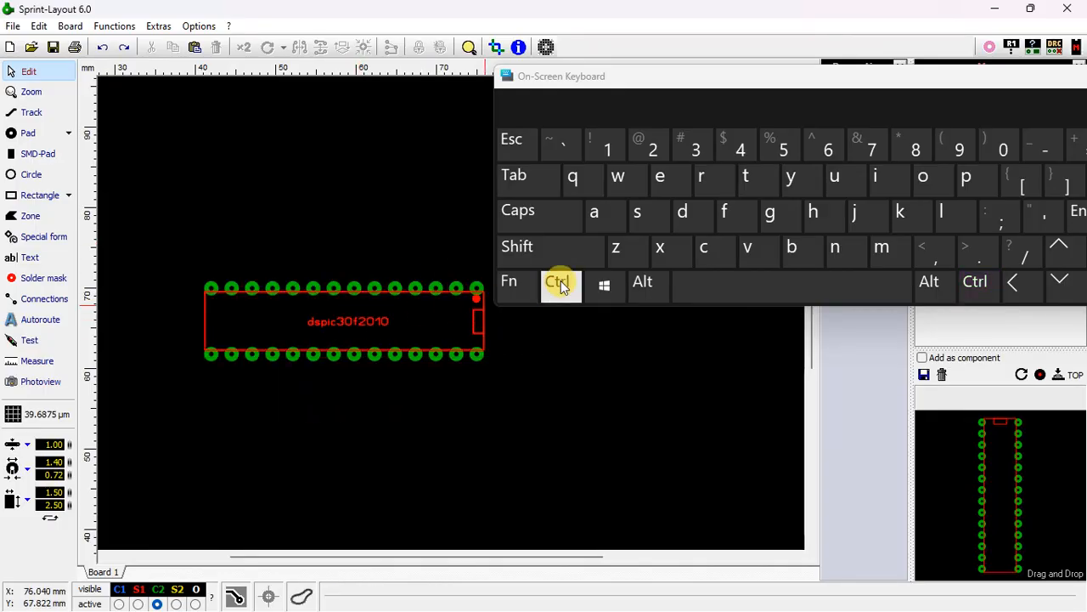
{"action": "left_click", "coordinate": [790, 181]}
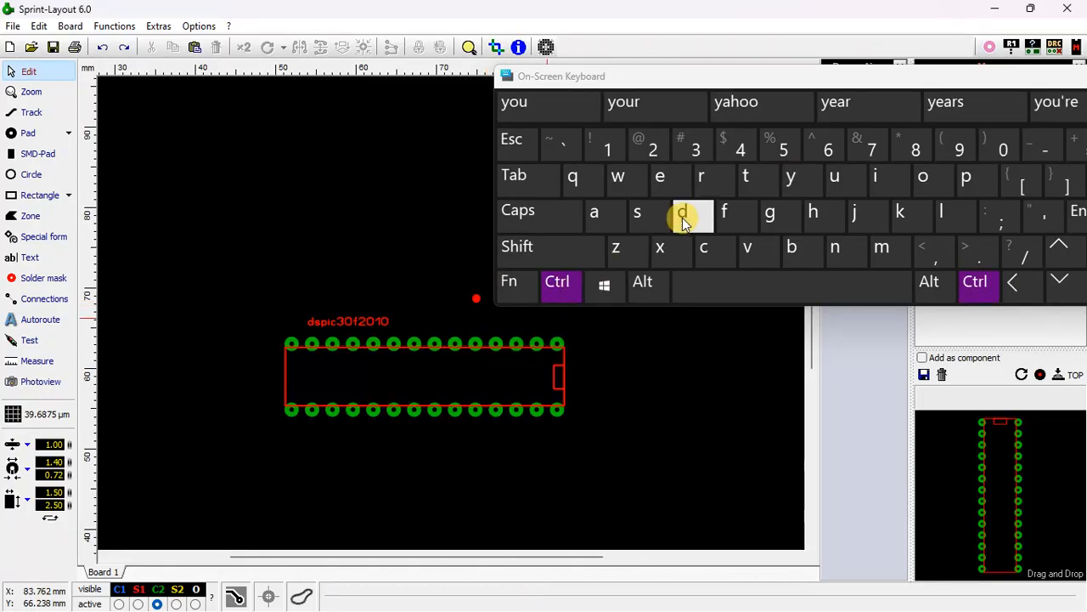
{"action": "left_click", "coordinate": [773, 178]}
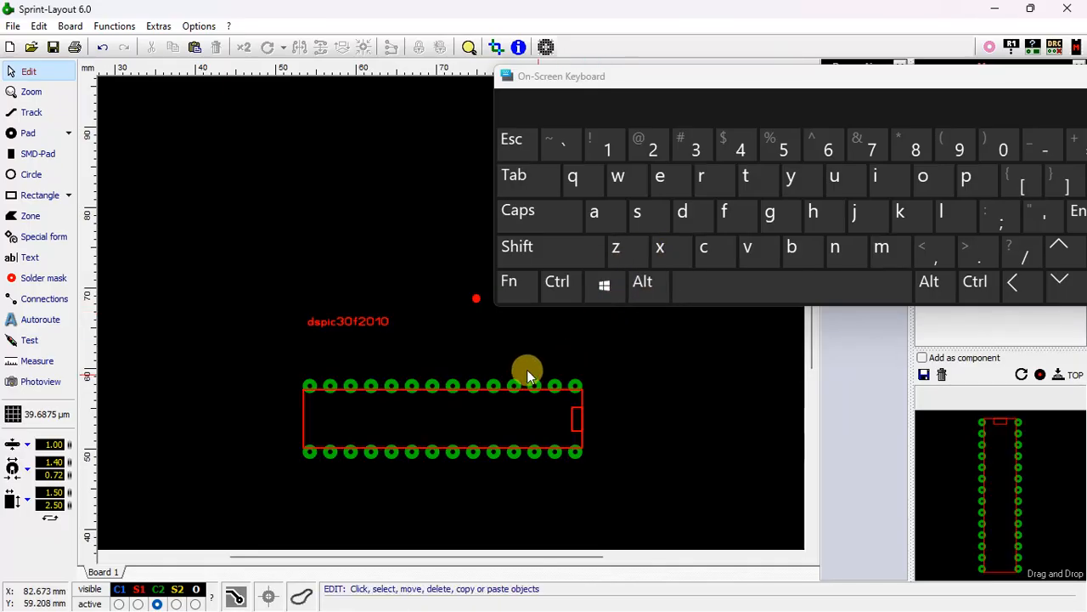
Step: Undo the two redone moves using the on-screen keyboard
{"action": "left_click", "coordinate": [564, 287]}
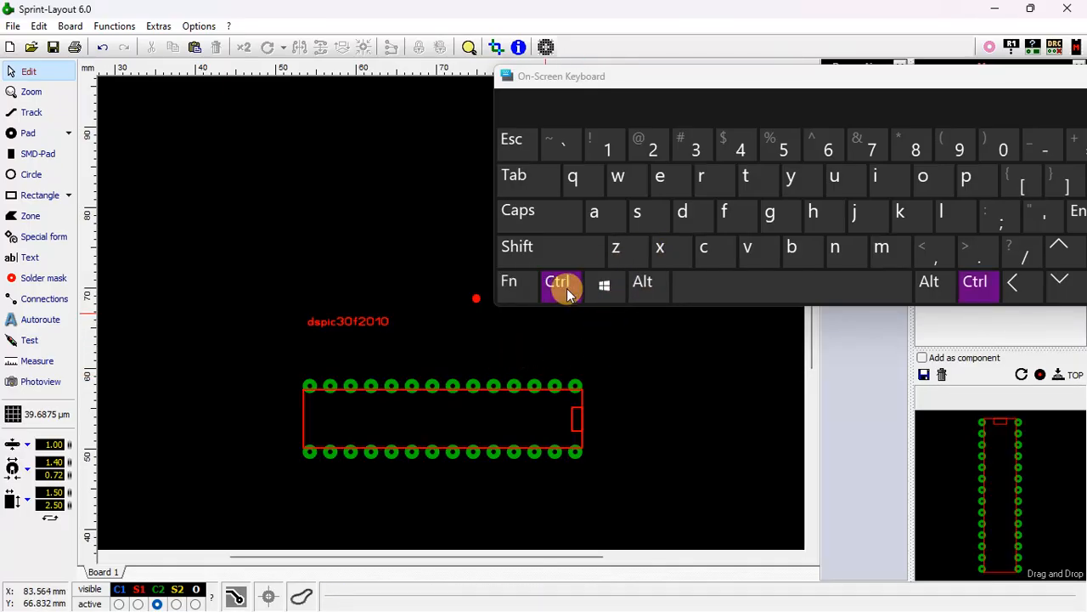
{"action": "left_click", "coordinate": [625, 254]}
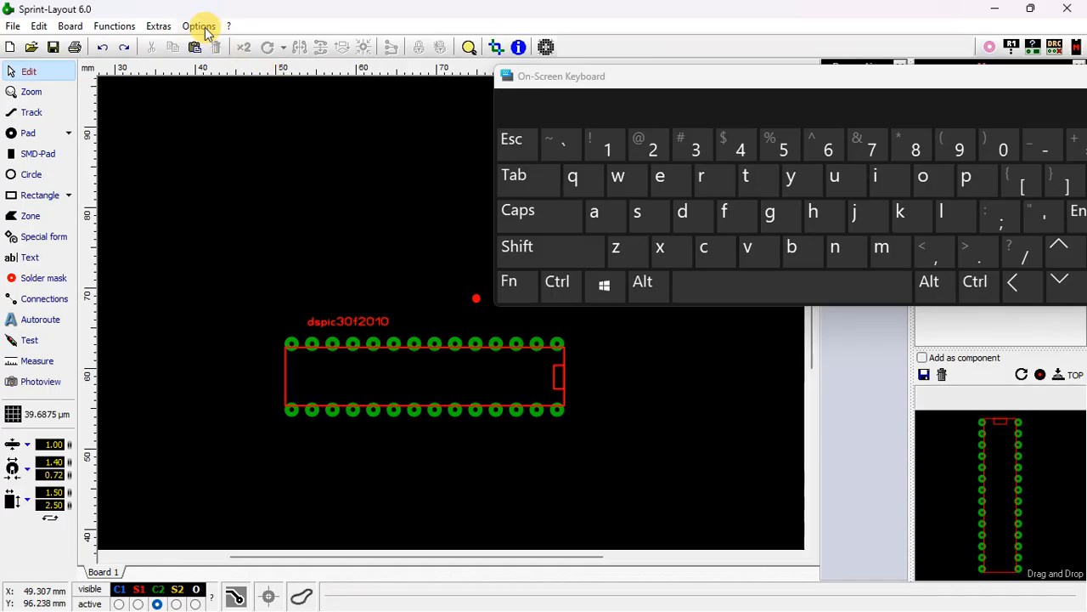
{"action": "left_click", "coordinate": [556, 285]}
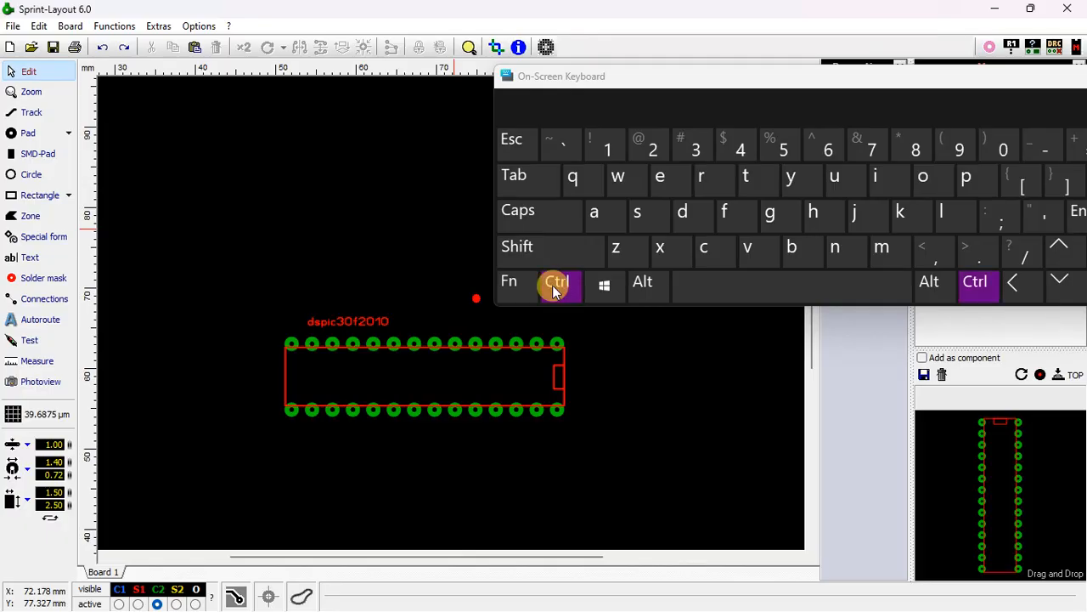
{"action": "left_click", "coordinate": [616, 248]}
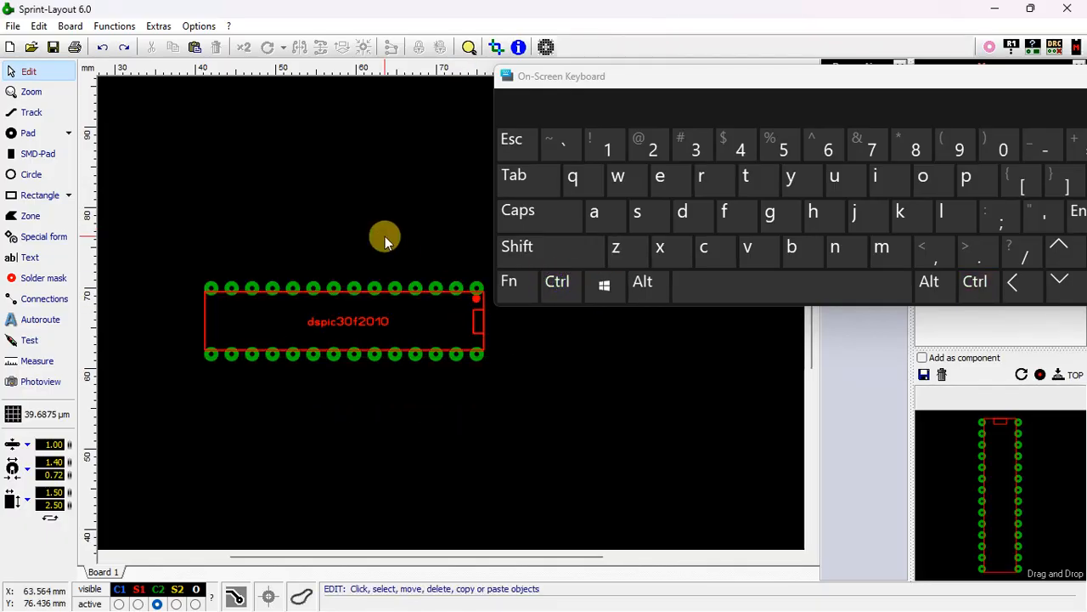
Step: Build a group from all pads, the outline, the pin 1 dot and the dspic30f2010 label, and move it slightly up and right
{"action": "left_click_drag", "start_coordinate": [588, 84], "coordinate": [849, 119]}
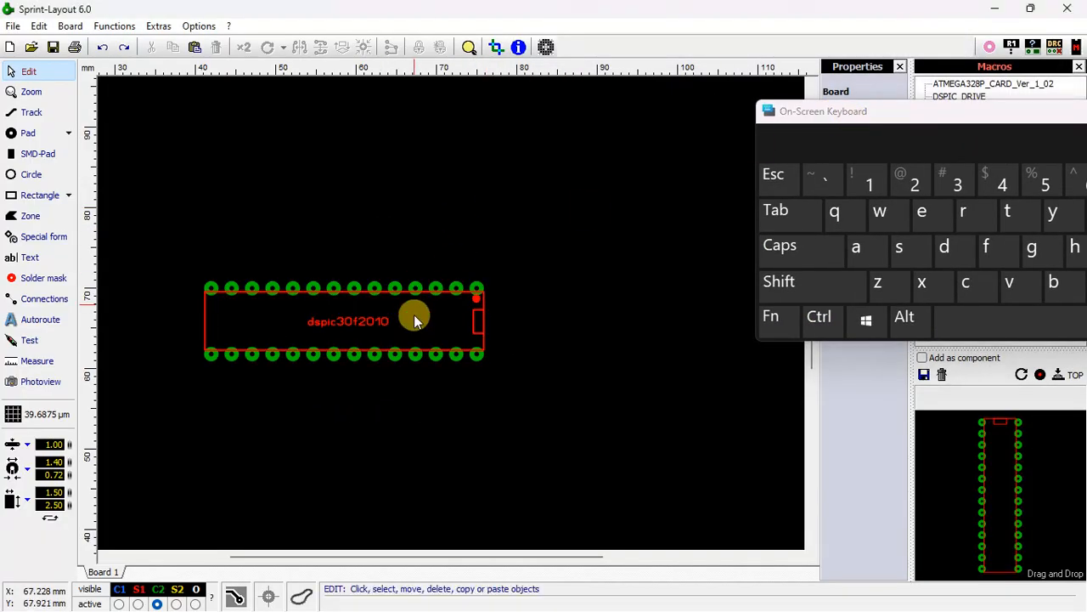
{"action": "left_click_drag", "start_coordinate": [180, 246], "coordinate": [531, 390]}
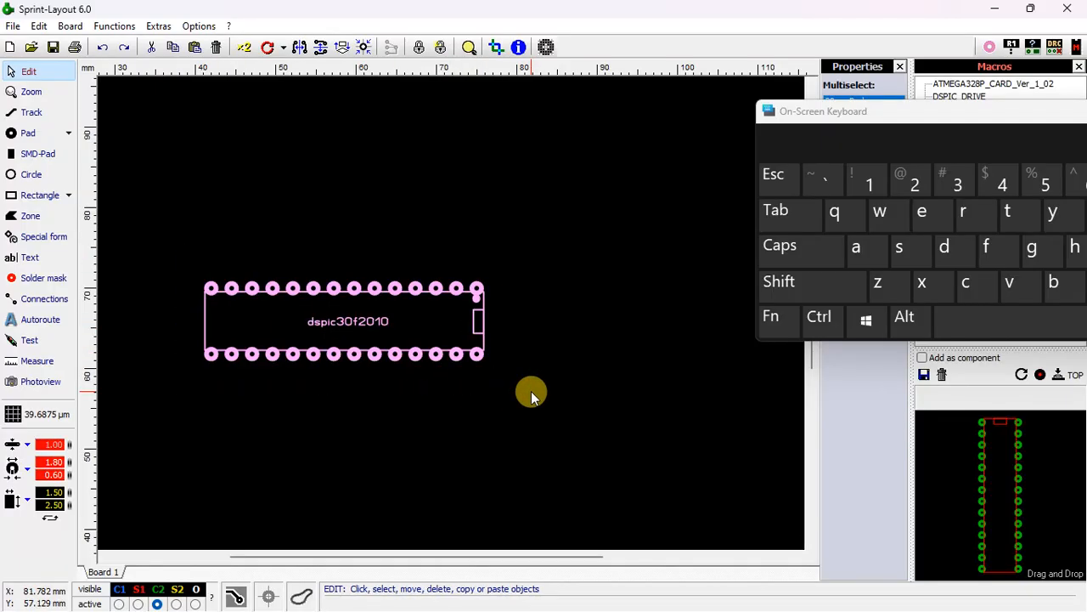
{"action": "right_click", "coordinate": [476, 353]}
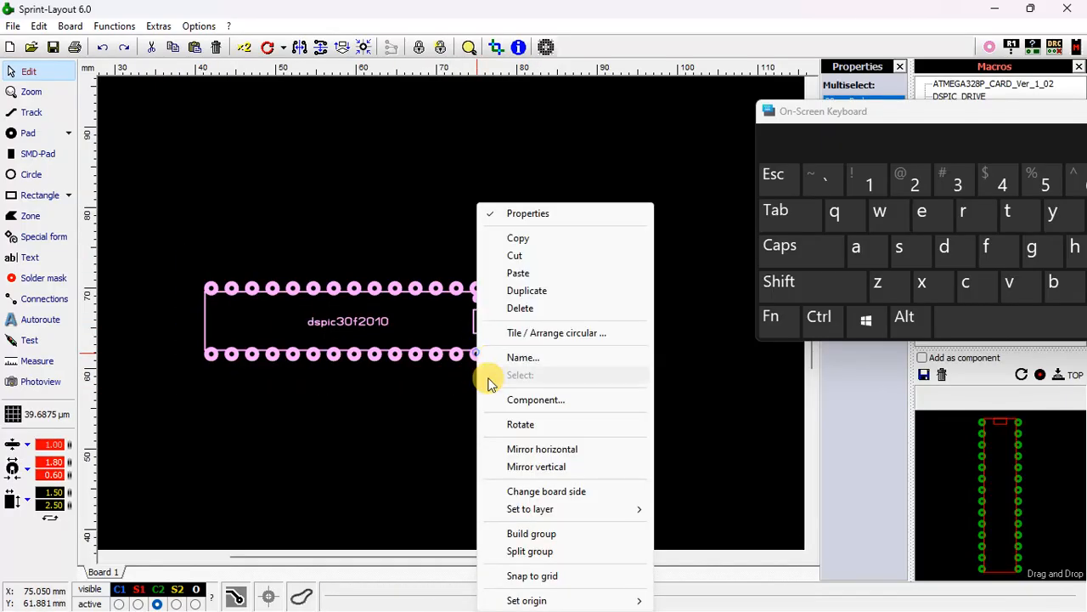
{"action": "left_click", "coordinate": [543, 535]}
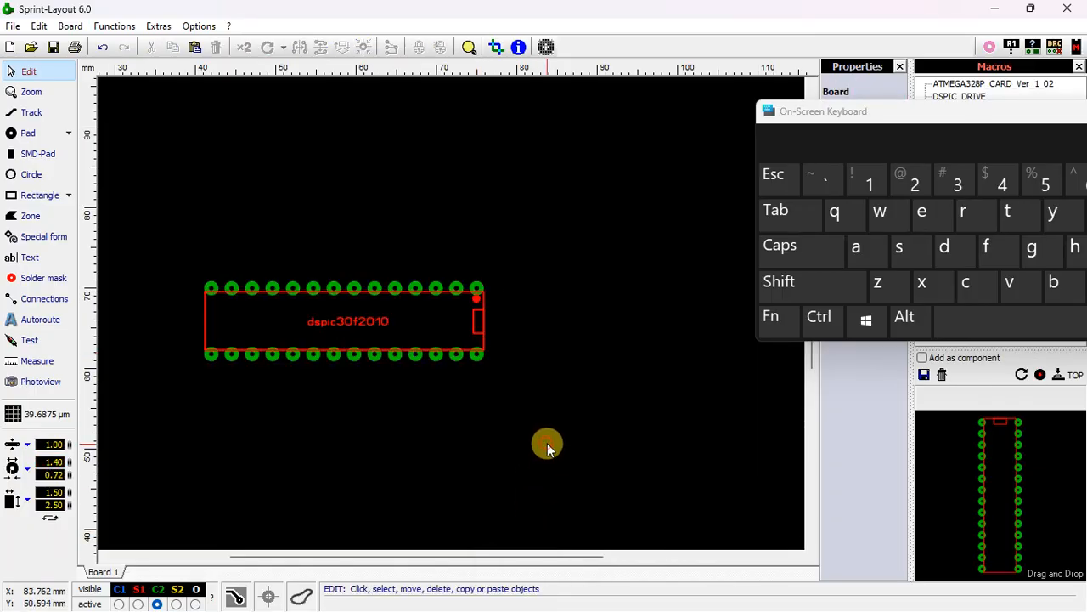
{"action": "left_click_drag", "start_coordinate": [476, 351], "coordinate": [507, 323]}
{"action": "left_click", "coordinate": [564, 332]}
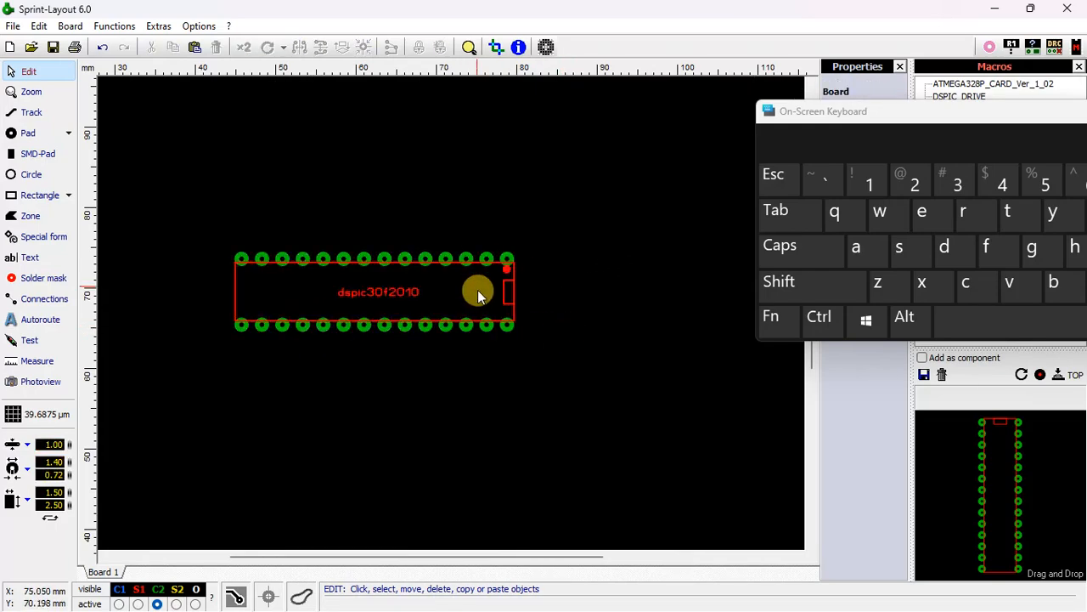
Step: Split the group that holds the footprint's pads, outline, pin 1 dot and dspic30f2010 label
{"action": "left_click_drag", "start_coordinate": [560, 353], "coordinate": [219, 225]}
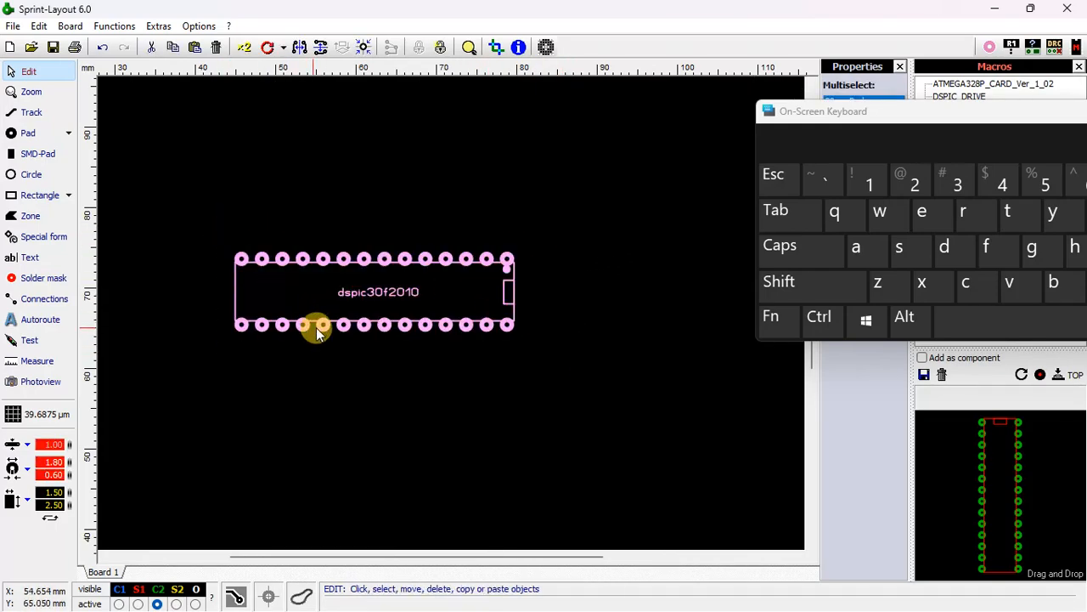
{"action": "right_click", "coordinate": [322, 326]}
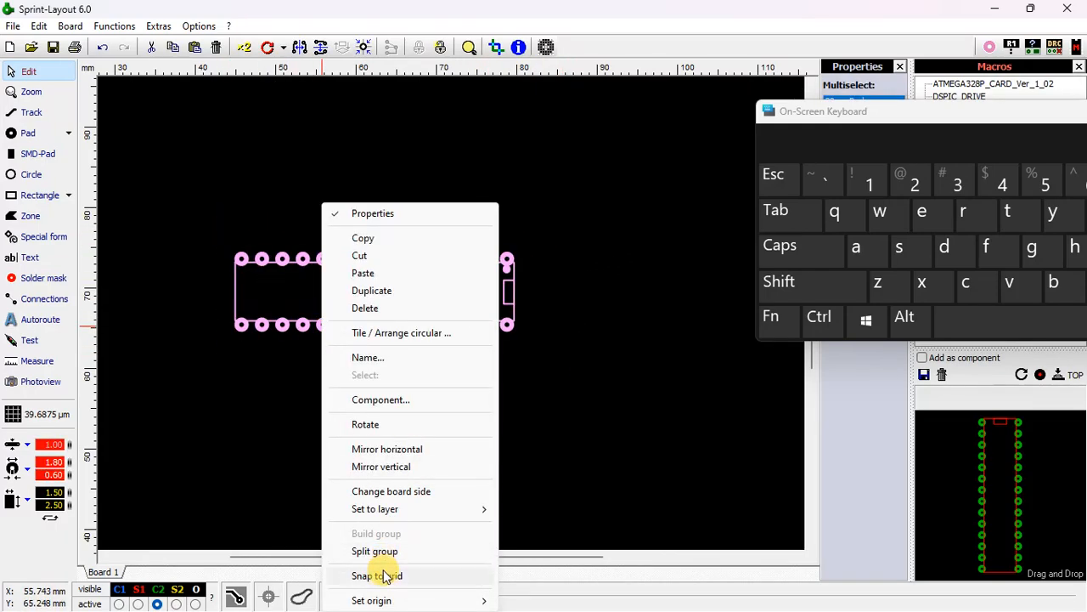
{"action": "left_click", "coordinate": [378, 552]}
{"action": "left_click", "coordinate": [416, 380]}
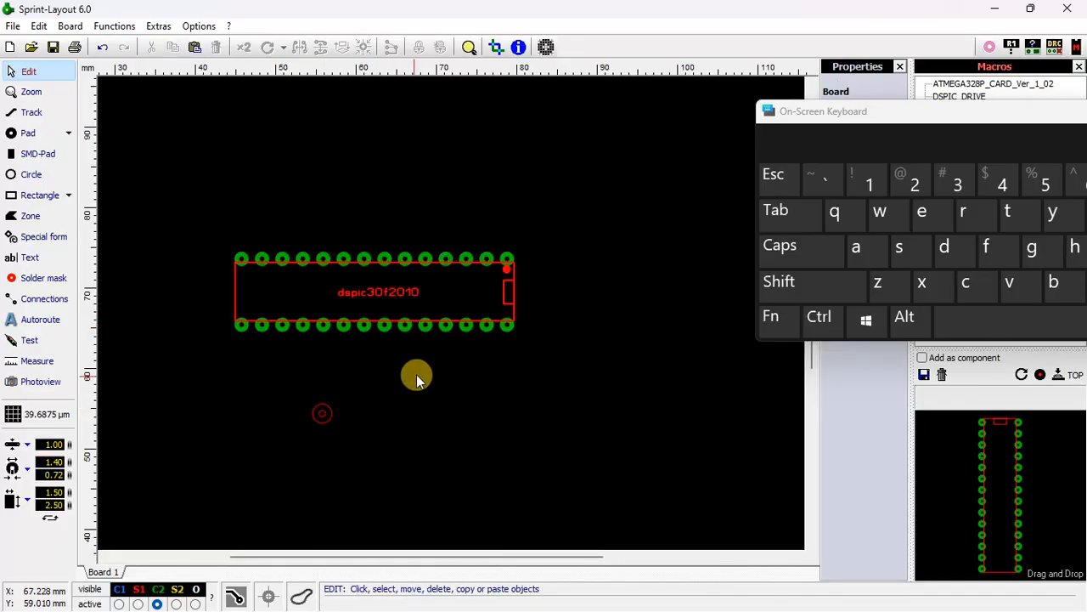
Step: Try moving the pads and outline up and right separately from the dot and label, and undo the move
{"action": "left_click", "coordinate": [473, 327]}
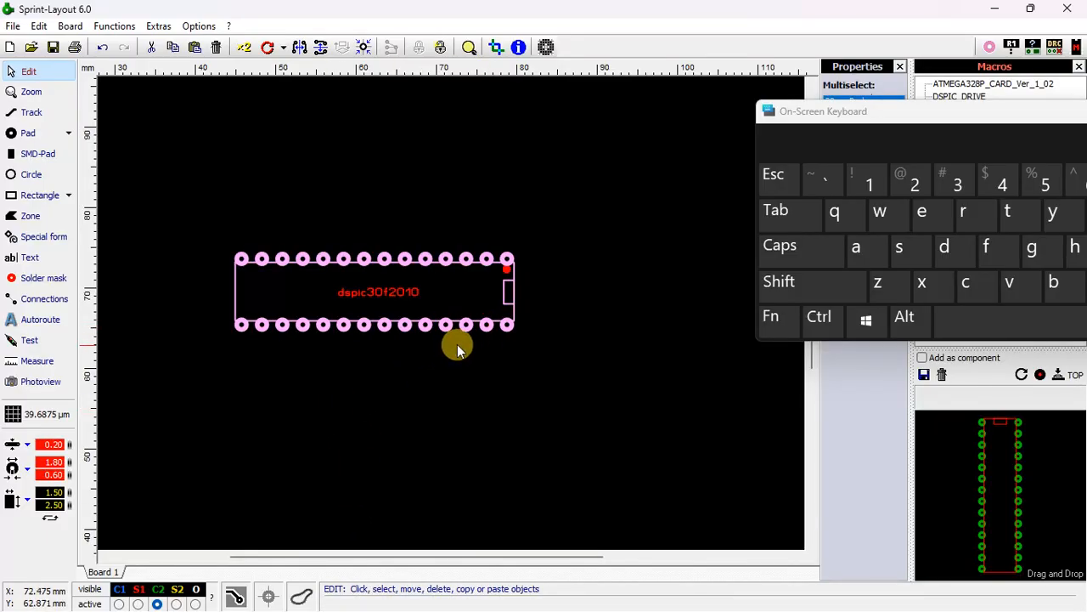
{"action": "left_click_drag", "start_coordinate": [465, 328], "coordinate": [499, 323]}
{"action": "left_click", "coordinate": [480, 170]}
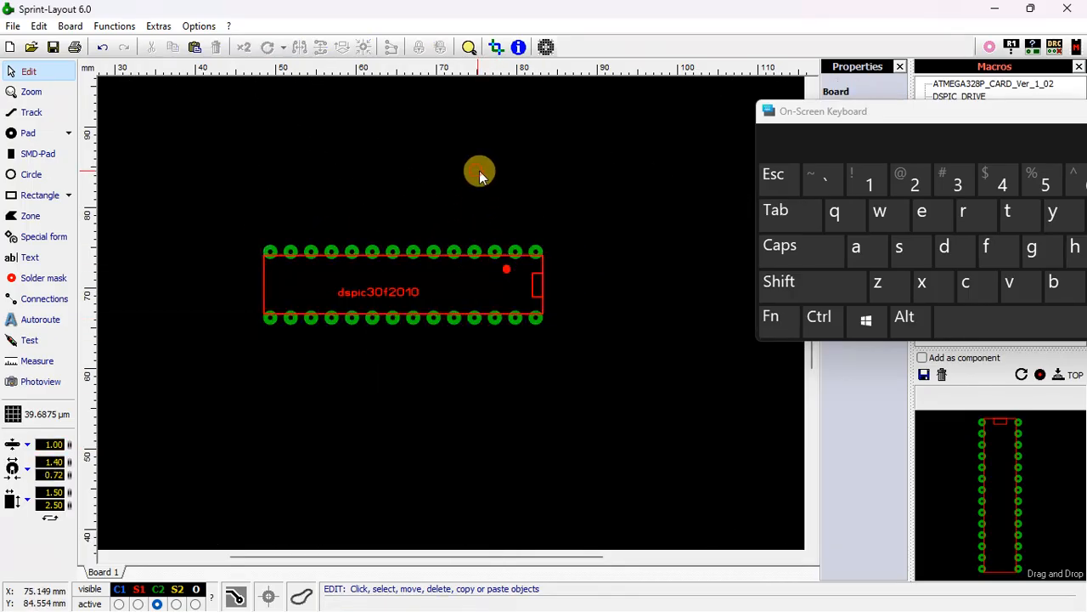
{"action": "left_click", "coordinate": [827, 320]}
{"action": "left_click", "coordinate": [888, 294]}
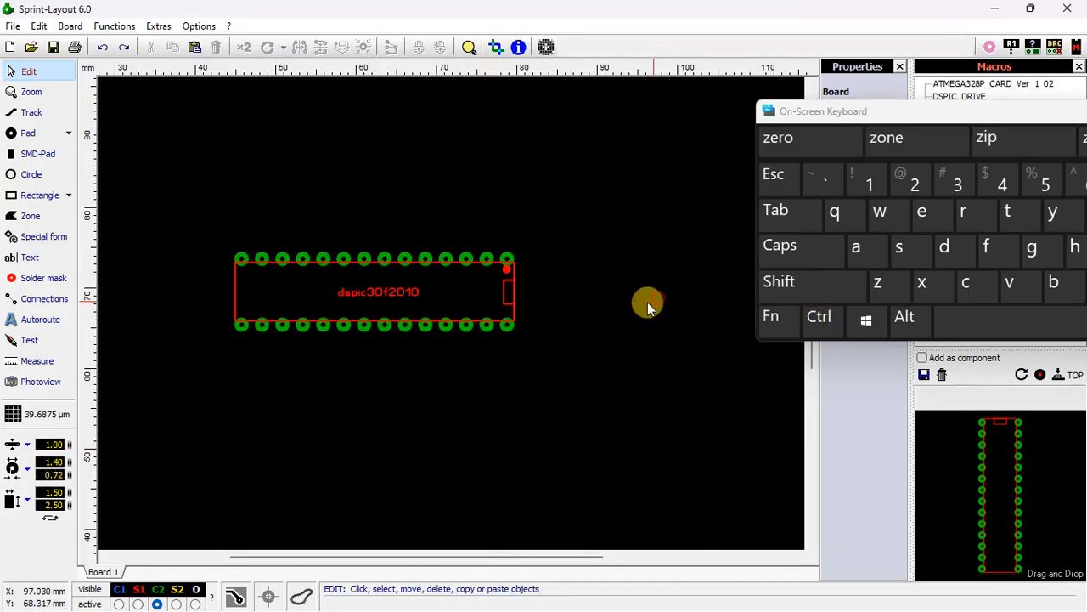
Step: Build one group from all pads, the outline, the pin 1 dot and the label, and move it slightly down and right
{"action": "left_click_drag", "start_coordinate": [227, 233], "coordinate": [508, 323]}
{"action": "right_click", "coordinate": [508, 323]}
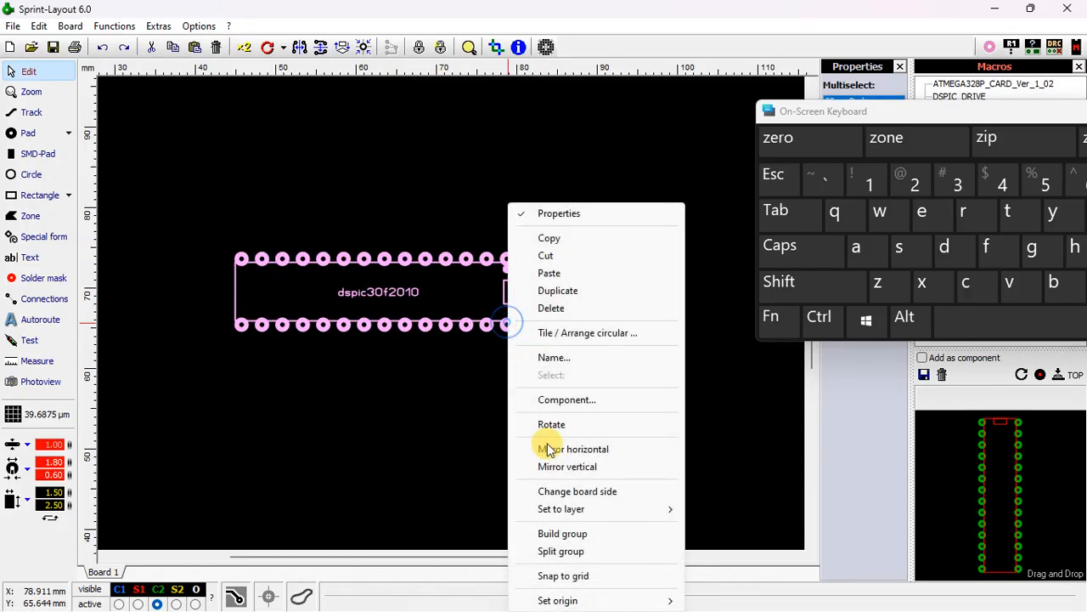
{"action": "left_click", "coordinate": [563, 533]}
{"action": "left_click_drag", "start_coordinate": [509, 324], "coordinate": [524, 341]}
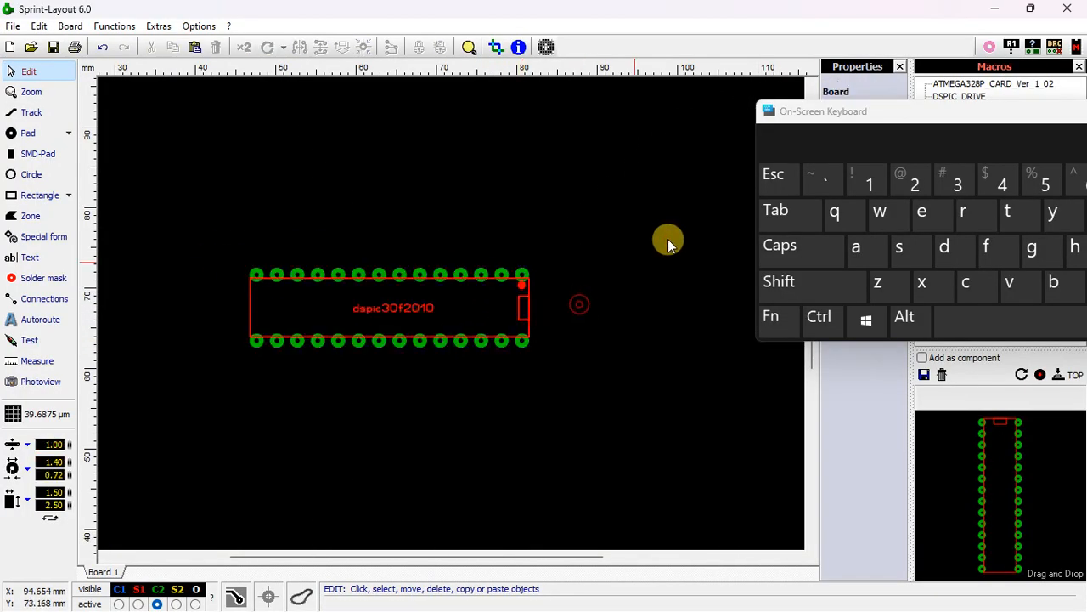
Step: Close the On-Screen Keyboard
{"action": "left_click_drag", "start_coordinate": [821, 114], "coordinate": [334, 132]}
{"action": "left_click_drag", "start_coordinate": [812, 149], "coordinate": [655, 170]}
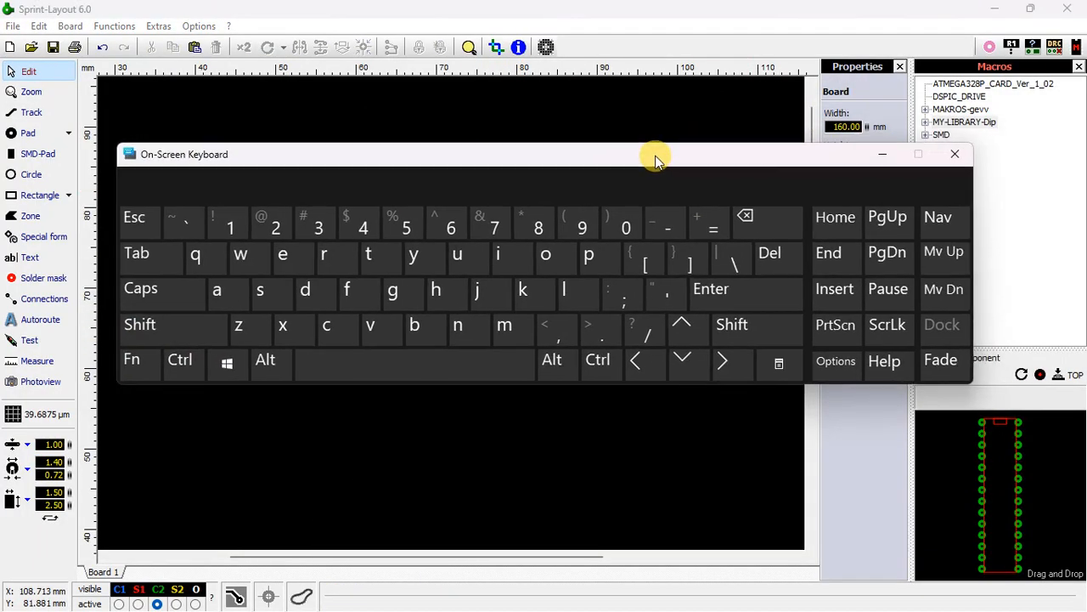
{"action": "left_click", "coordinate": [959, 158]}
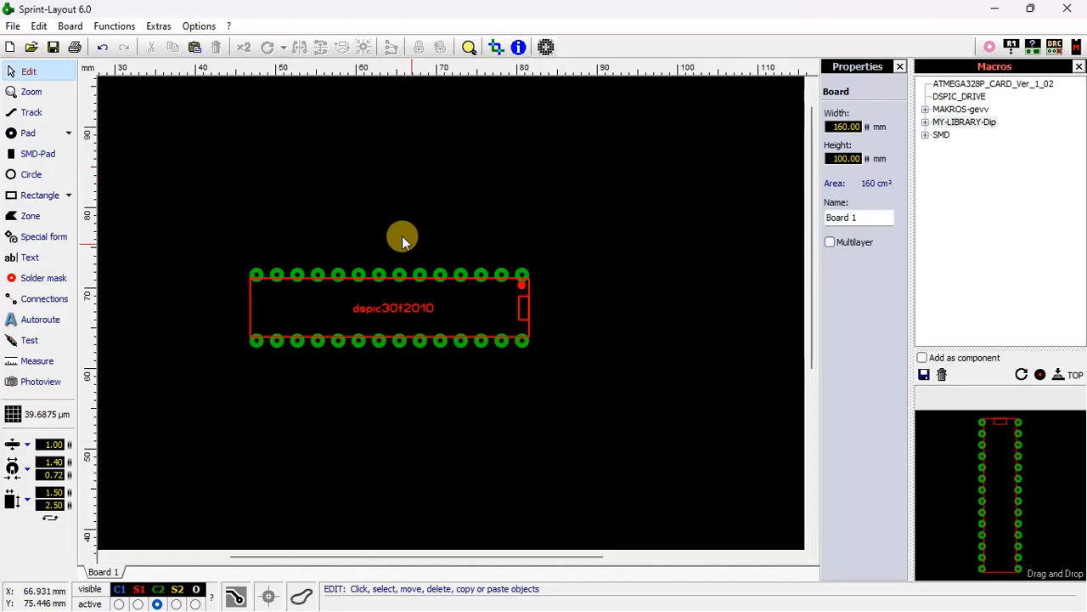
{"action": "left_click_drag", "start_coordinate": [218, 230], "coordinate": [571, 390]}
{"action": "left_click", "coordinate": [432, 236]}
{"action": "scroll", "coordinate": [383, 276], "scroll_direction": "up", "scroll_amount": 1}
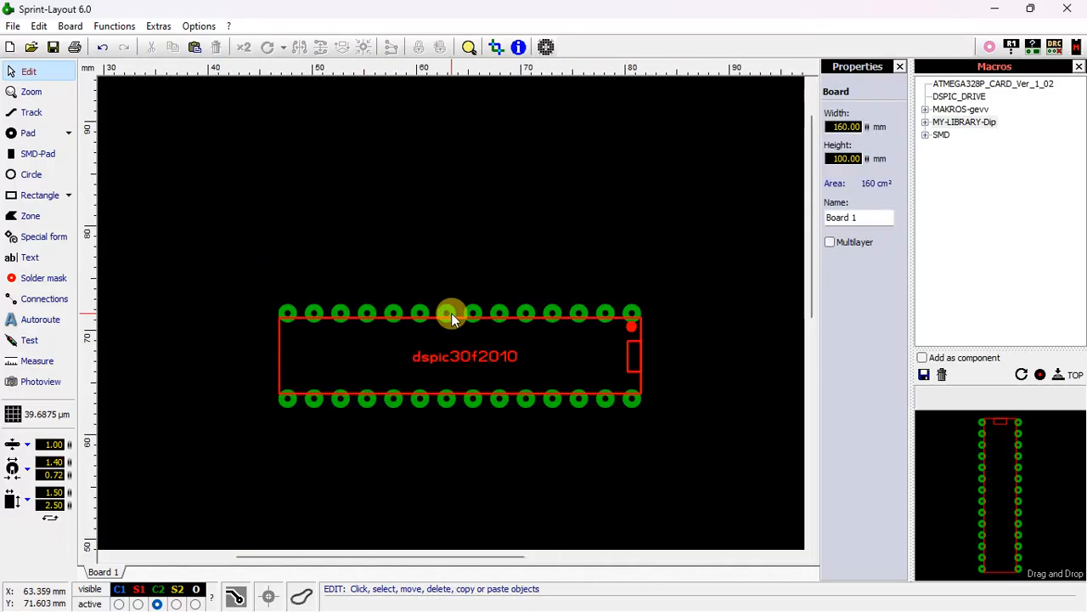
{"action": "left_click", "coordinate": [452, 313]}
{"action": "left_click", "coordinate": [374, 237]}
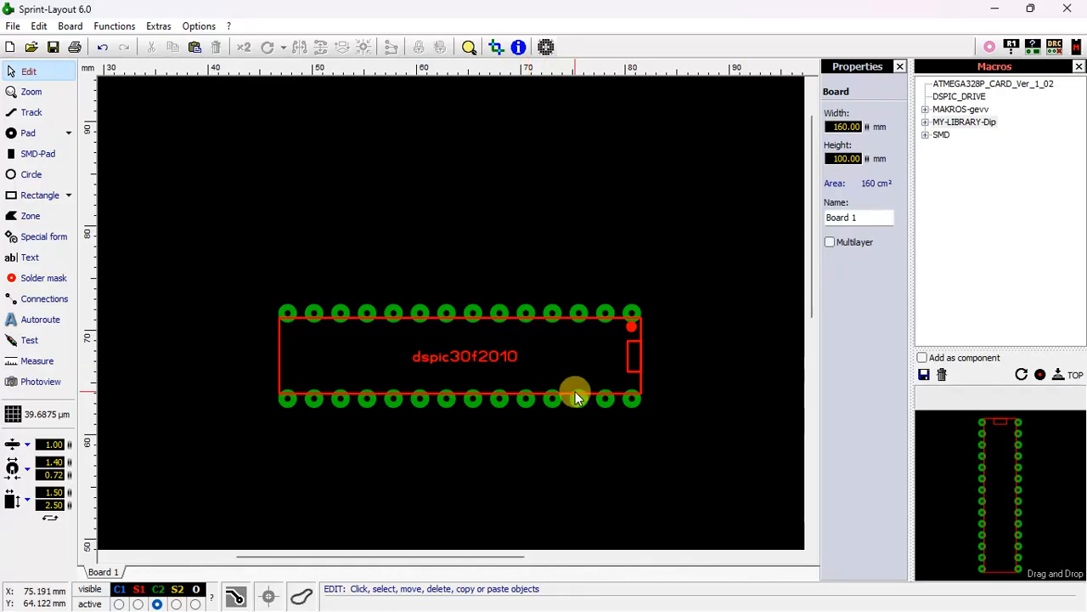
{"action": "scroll", "coordinate": [452, 313], "scroll_direction": "up", "scroll_amount": 1}
{"action": "scroll", "coordinate": [451, 311], "scroll_direction": "down", "scroll_amount": 1}
{"action": "scroll", "coordinate": [451, 313], "scroll_direction": "up", "scroll_amount": 1}
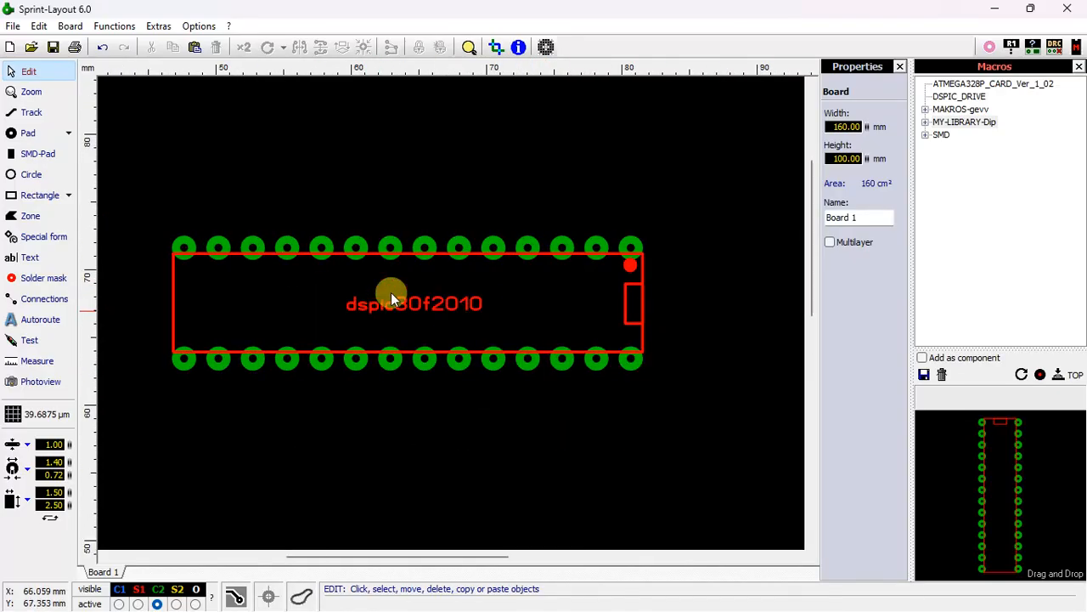
{"action": "left_click", "coordinate": [188, 251]}
{"action": "left_click", "coordinate": [197, 222]}
Step: Change the shape of all 28 footprint pads to Rounded, vertical
{"action": "left_click", "coordinate": [221, 245]}
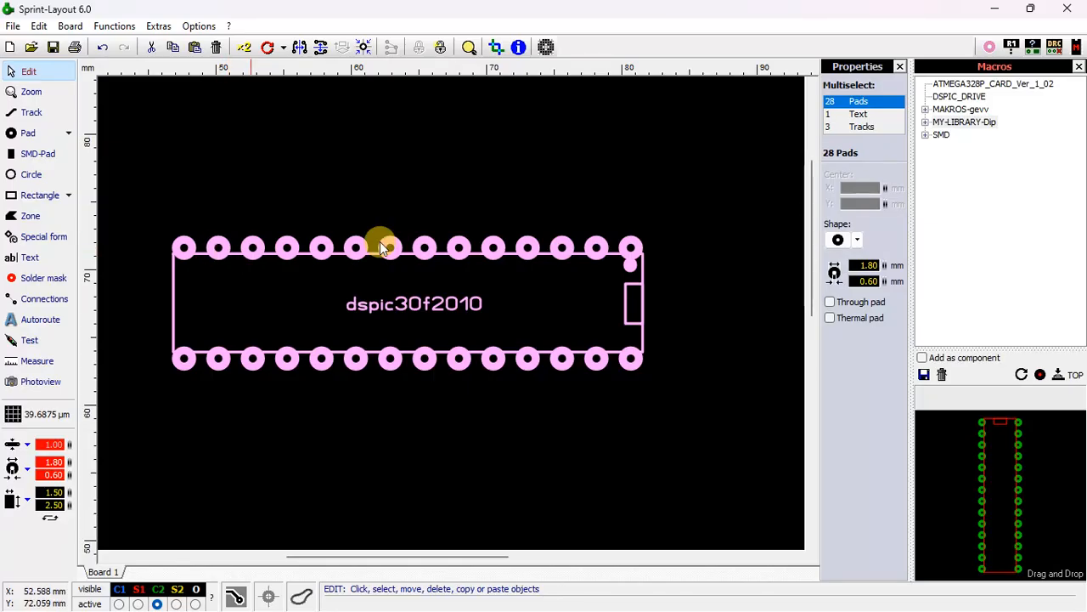
{"action": "left_click", "coordinate": [857, 241]}
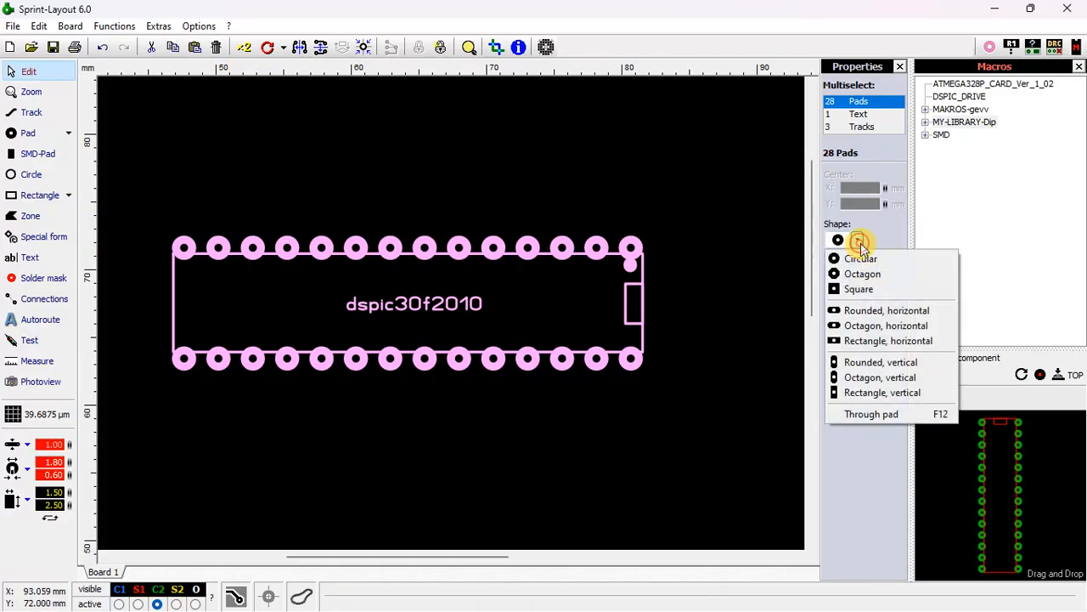
{"action": "left_click", "coordinate": [859, 363]}
{"action": "left_click", "coordinate": [729, 258]}
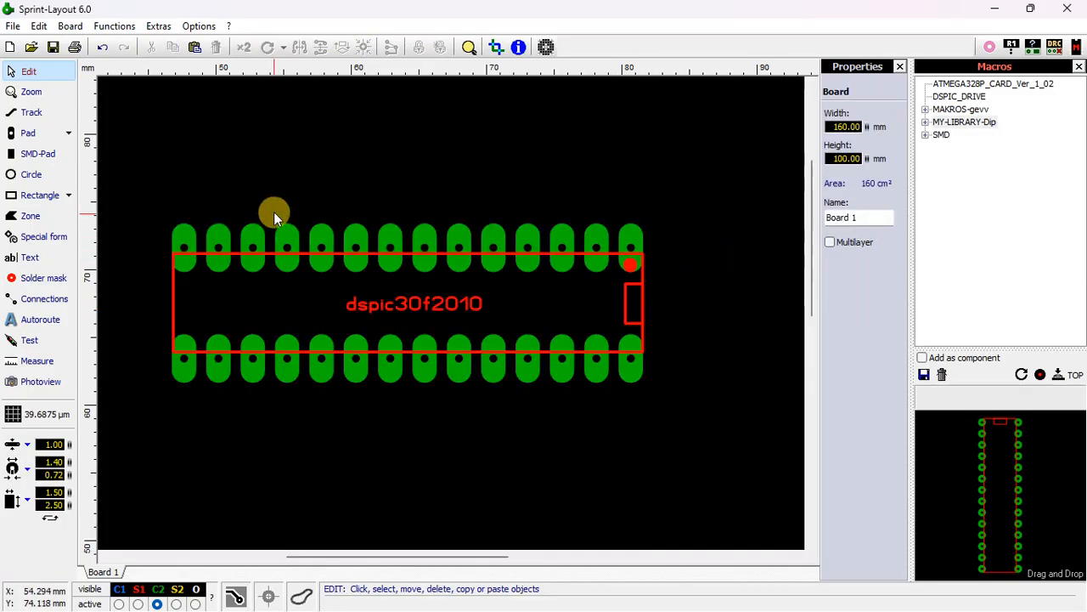
Step: Set the outer size of all 28 pads to 1.50 mm
{"action": "left_click", "coordinate": [635, 249]}
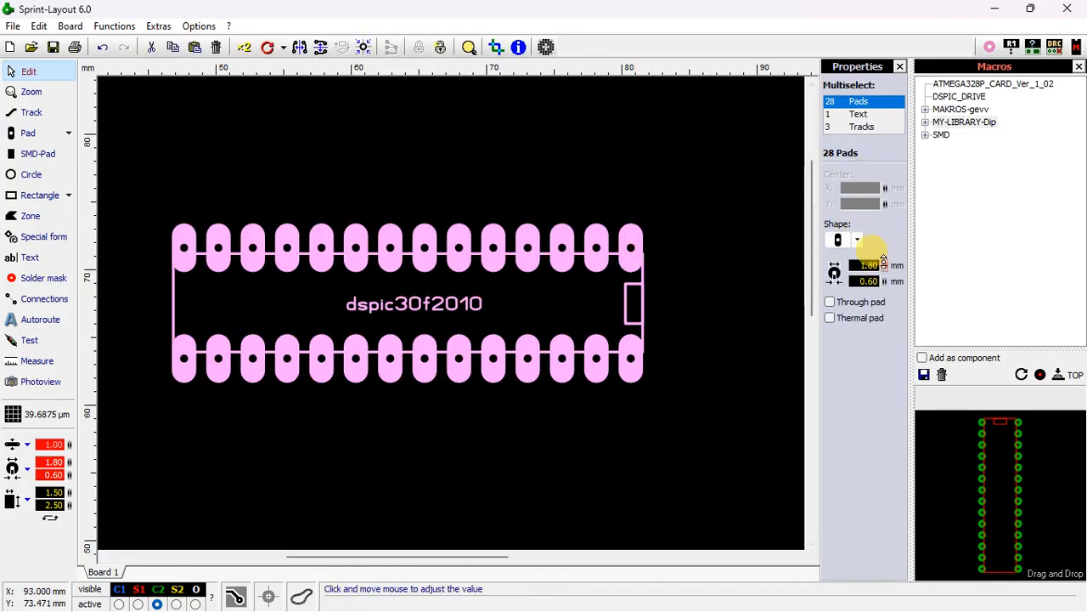
{"action": "left_click_drag", "start_coordinate": [884, 266], "coordinate": [888, 286]}
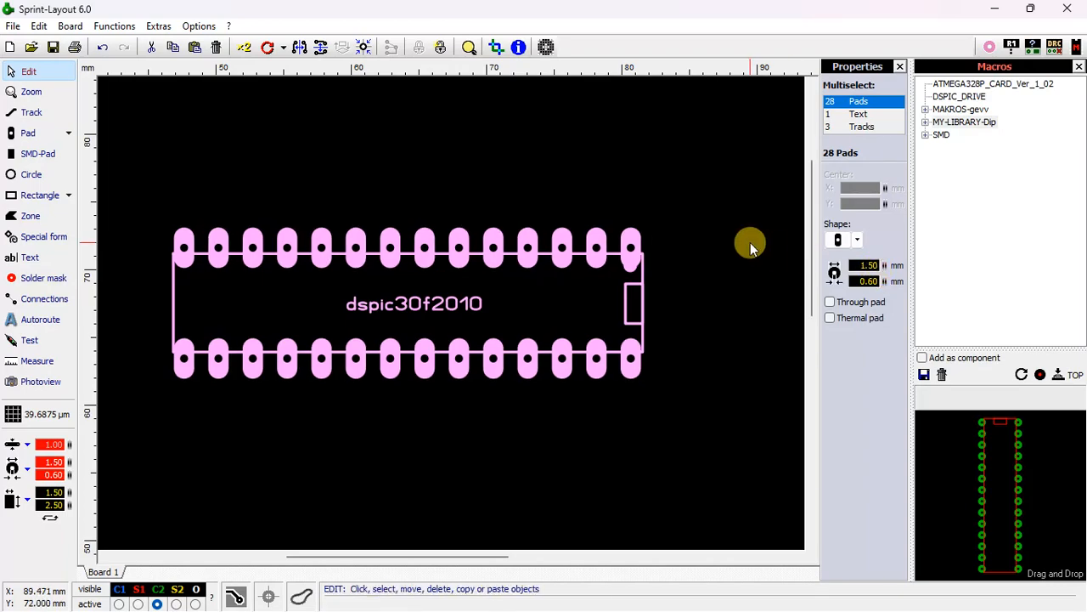
{"action": "left_click", "coordinate": [750, 242]}
Step: Set all 28 pads to an outer size of 1.90 mm and a hole diameter of 1.00 mm
{"action": "left_click", "coordinate": [638, 238]}
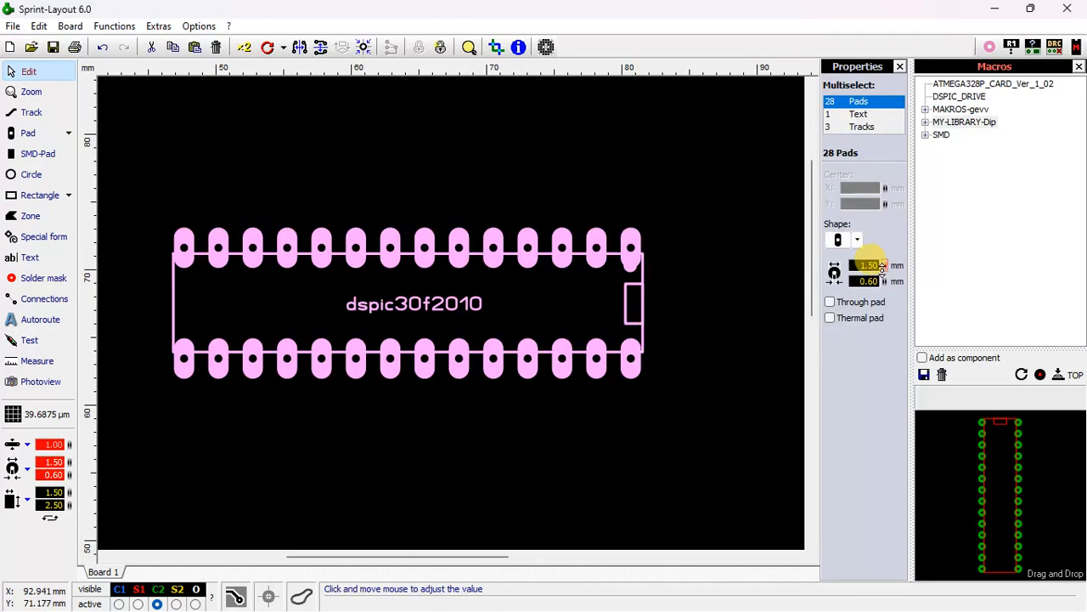
{"action": "left_click_drag", "start_coordinate": [885, 266], "coordinate": [884, 219]}
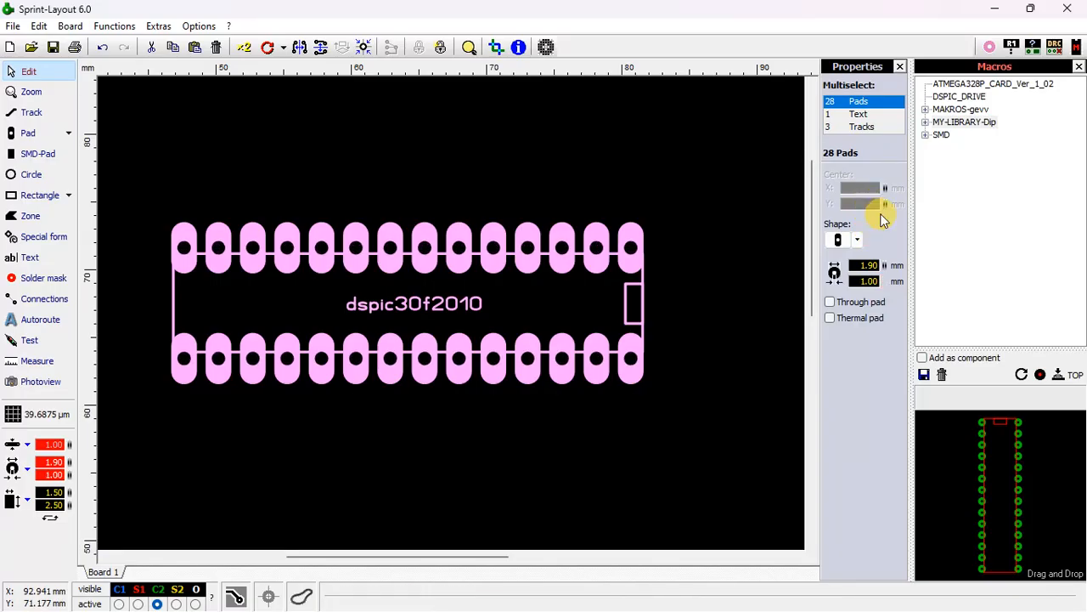
{"action": "left_click", "coordinate": [753, 253]}
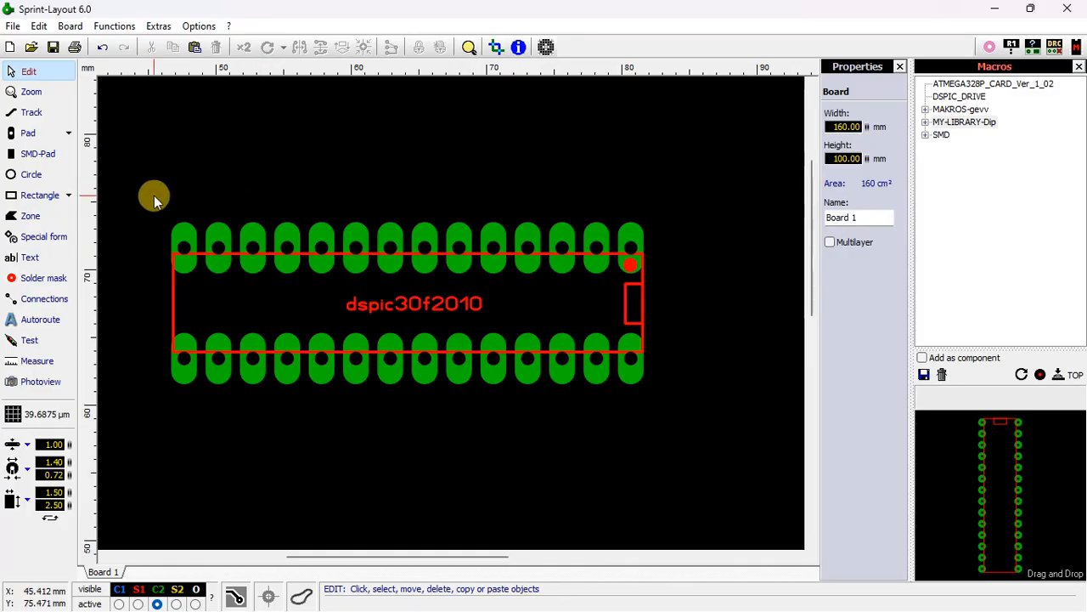
{"action": "mouse_move", "coordinate": [153, 195]}
{"action": "left_mouse_down"}
{"action": "mouse_move", "coordinate": [328, 292]}
{"action": "mouse_move", "coordinate": [681, 389]}
{"action": "mouse_move", "coordinate": [662, 404]}
{"action": "left_mouse_up"}
{"action": "left_click", "coordinate": [669, 376]}
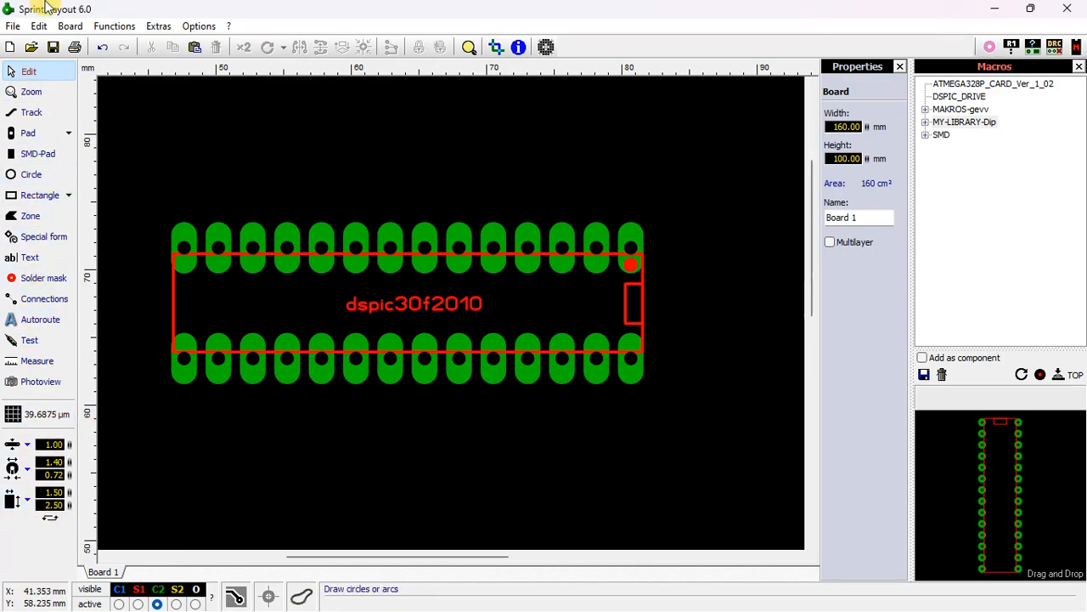
{"action": "left_click", "coordinate": [70, 27]}
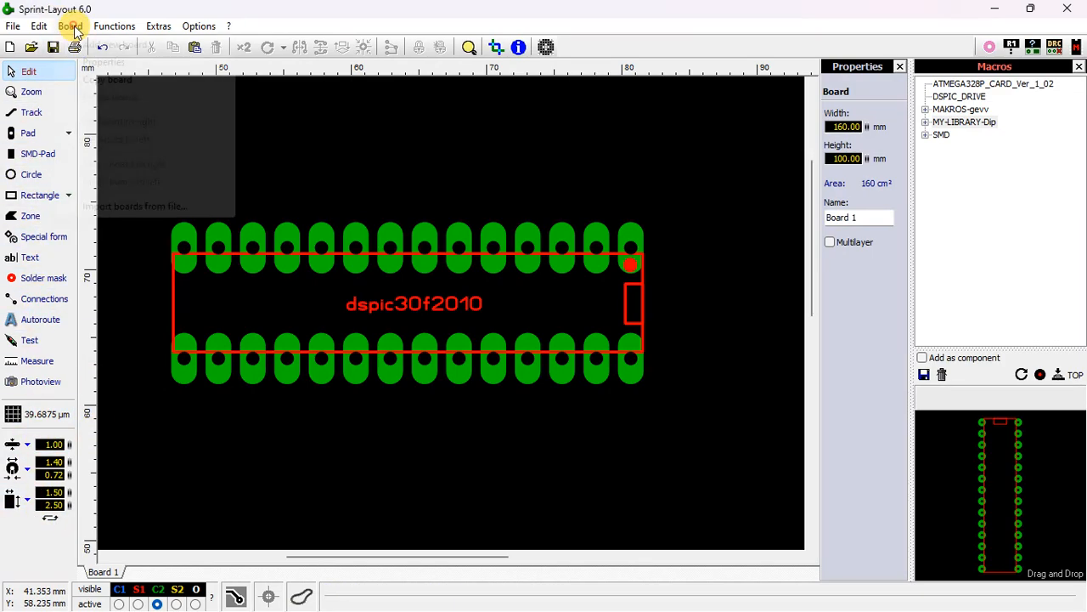
{"action": "mouse_move", "coordinate": [13, 25]}
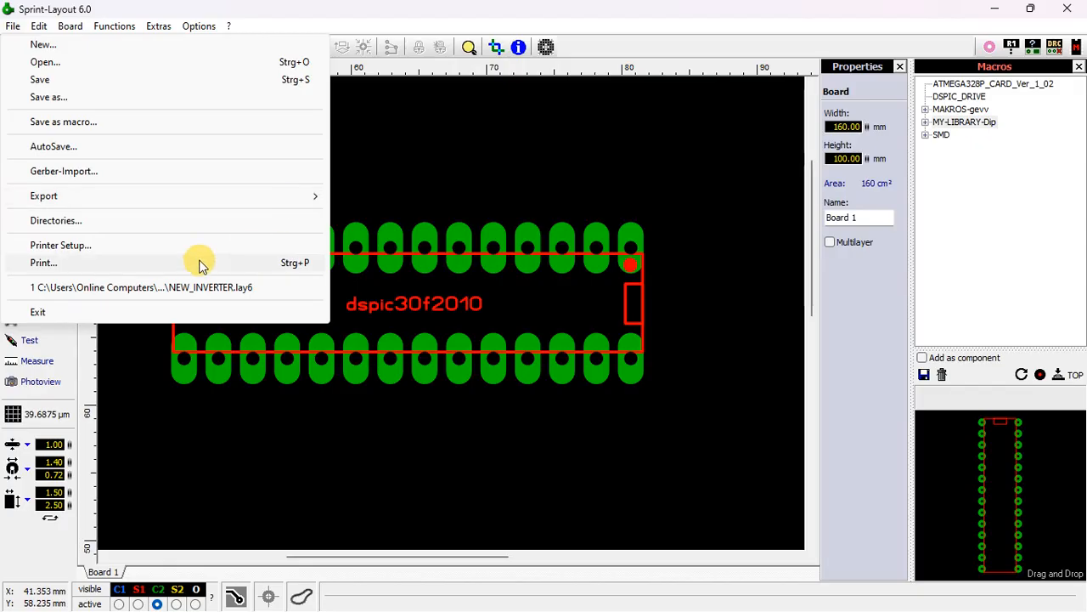
{"action": "left_click", "coordinate": [435, 170]}
{"action": "mouse_move", "coordinate": [746, 580]}
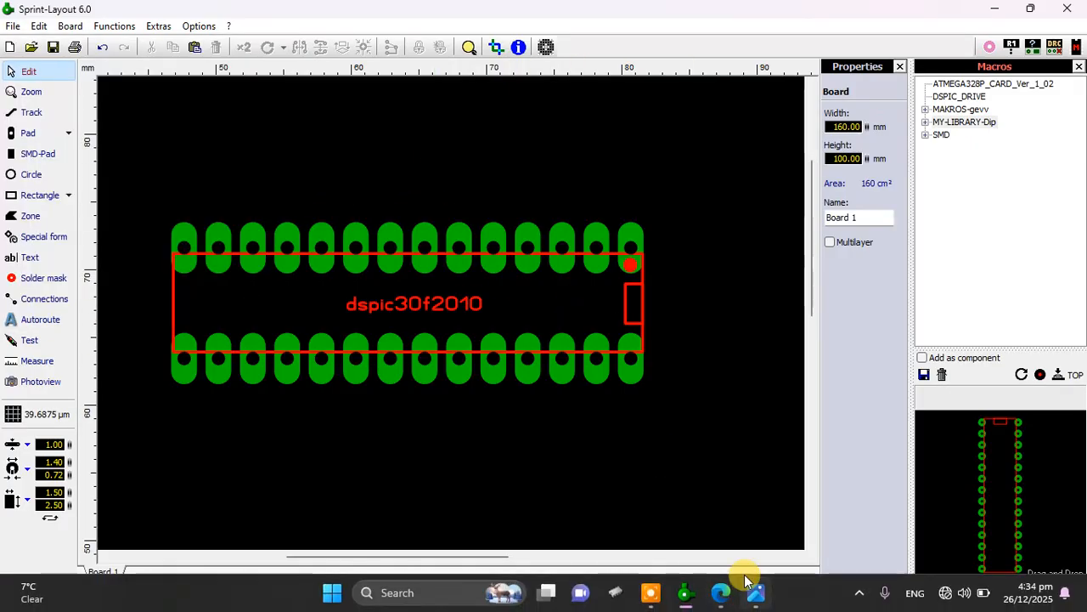
Step: Close Sprint-Layout without saving the changes, and close the open image viewer
{"action": "left_click", "coordinate": [1074, 7]}
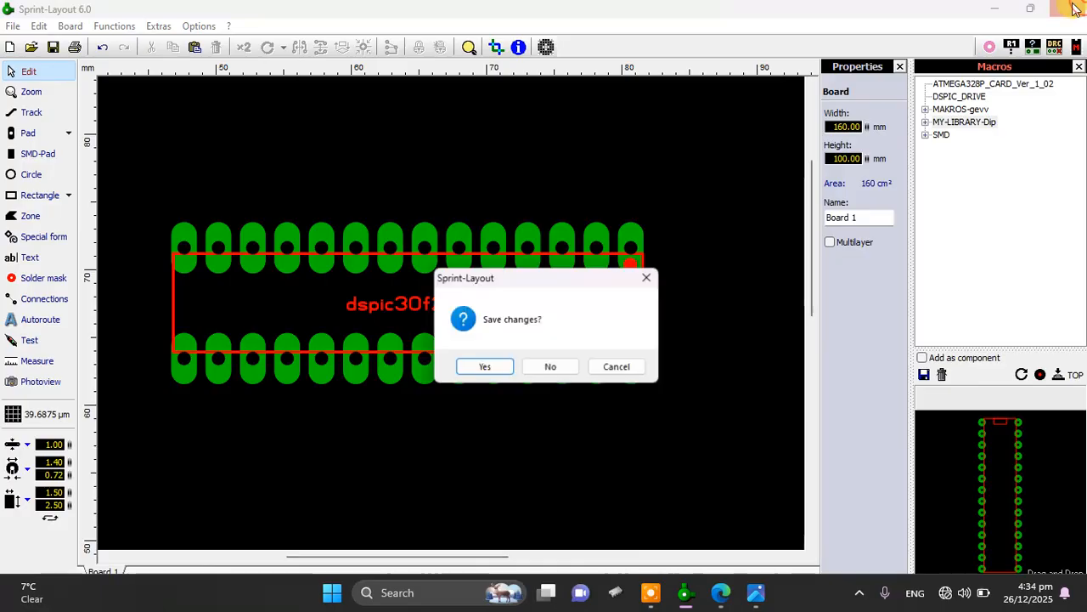
{"action": "left_click", "coordinate": [550, 370]}
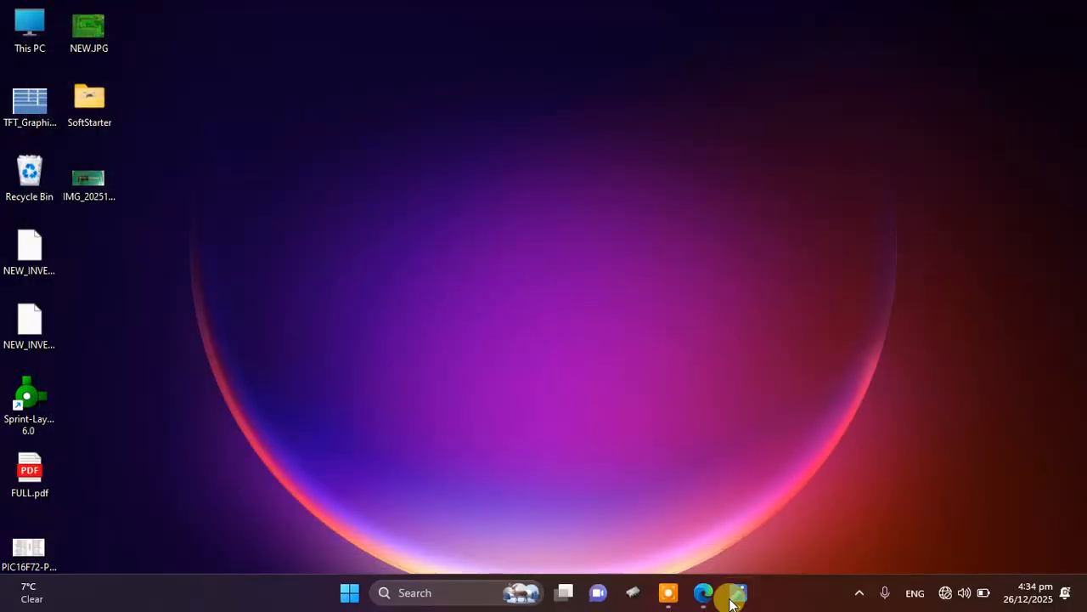
{"action": "left_click", "coordinate": [736, 595]}
{"action": "left_click", "coordinate": [835, 57]}
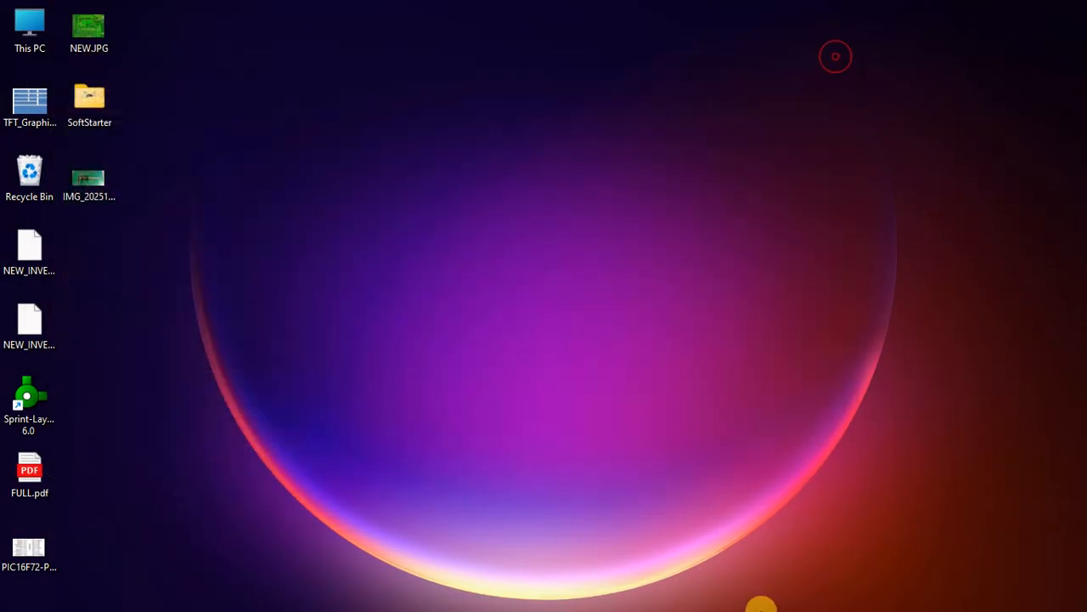
{"action": "left_click", "coordinate": [860, 593]}
{"action": "left_click", "coordinate": [892, 542]}
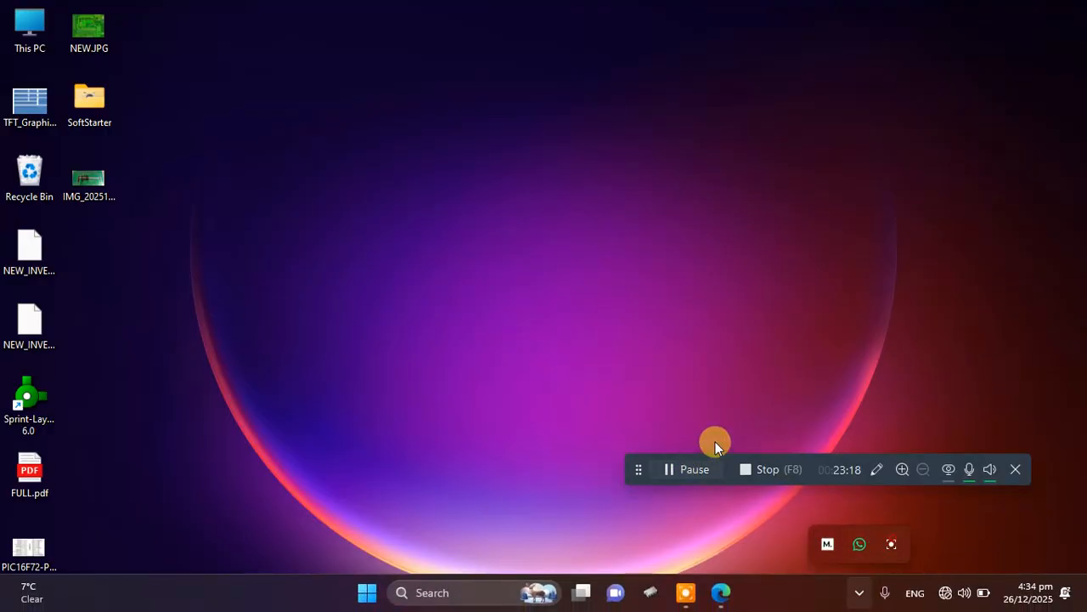